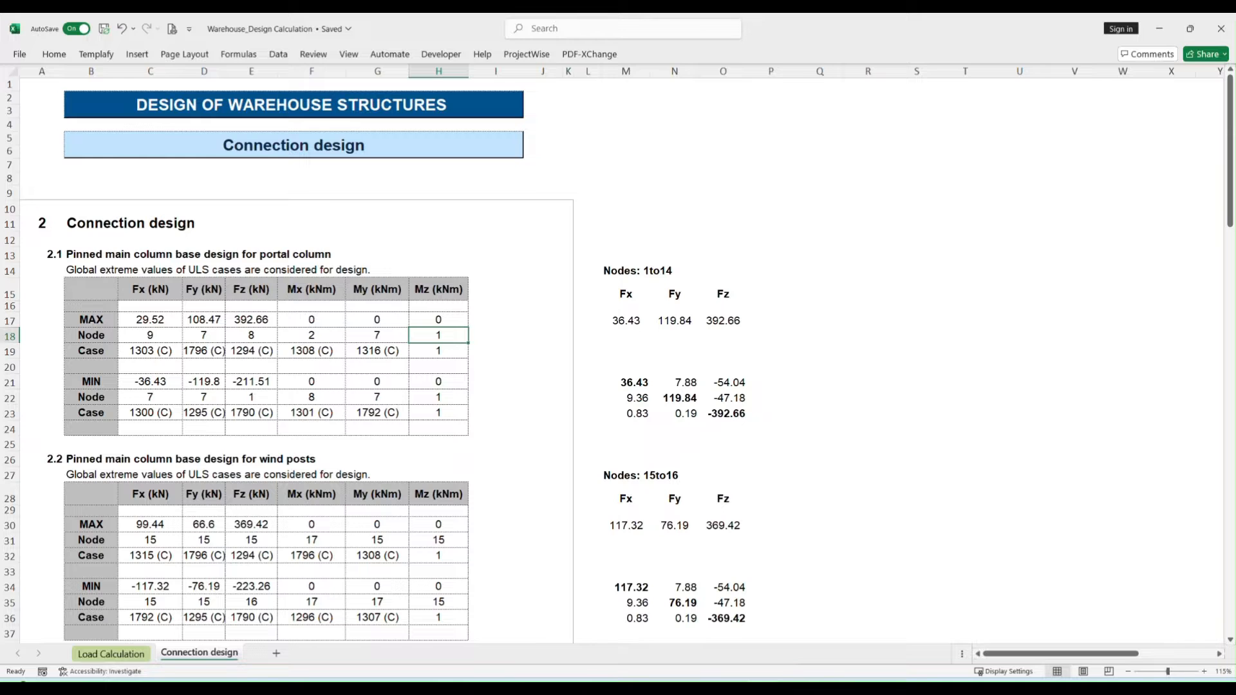
- Review the Connection design sheet's force tables, from the portal column base through the knee, beam and wall bracing connections to the roof bracing
key(alt+Tab)
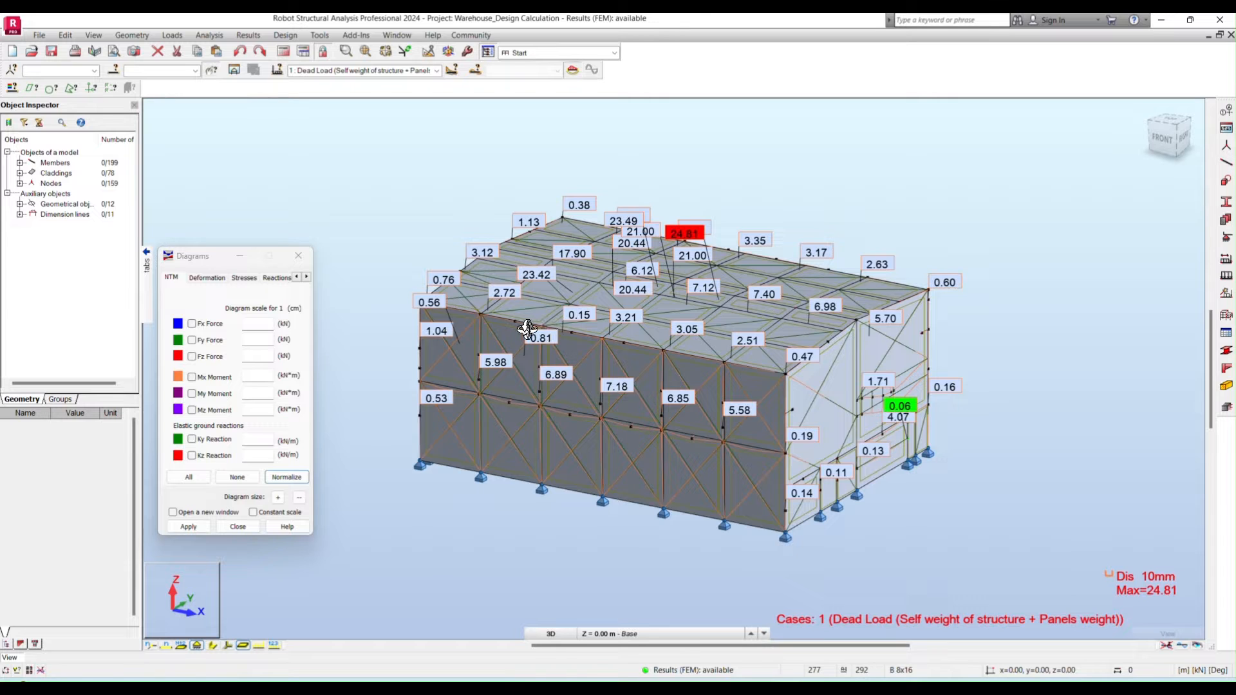
key(alt+Tab)
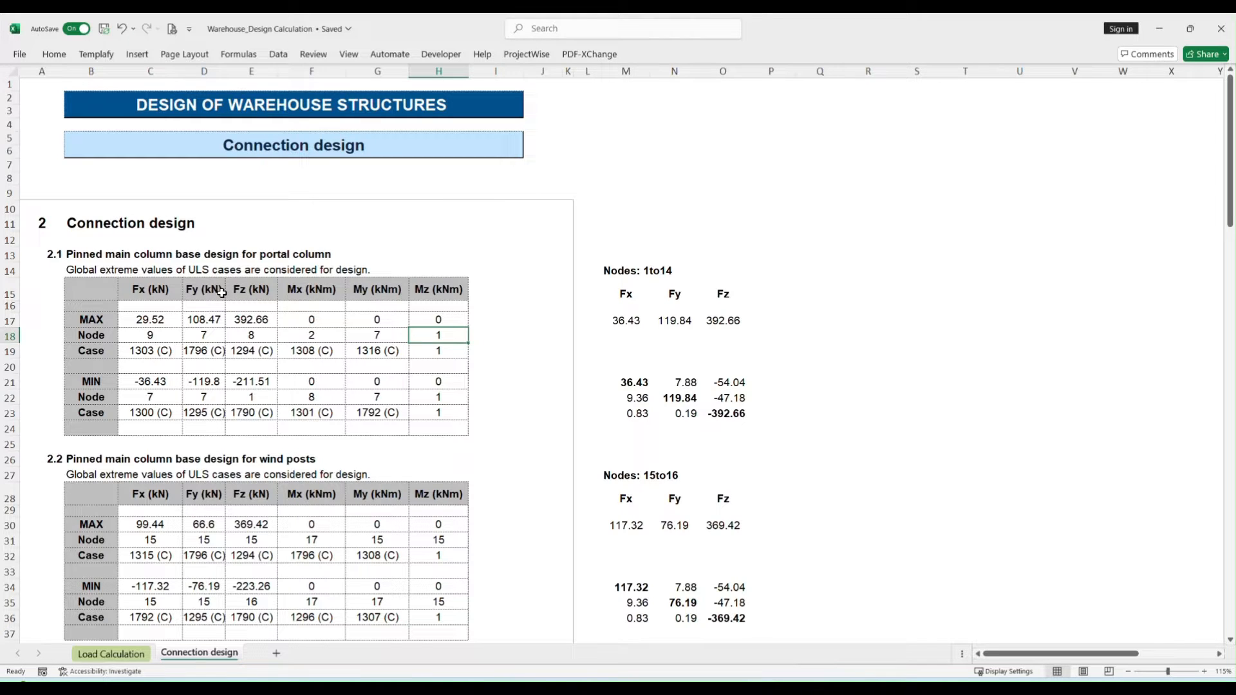
click(75, 460)
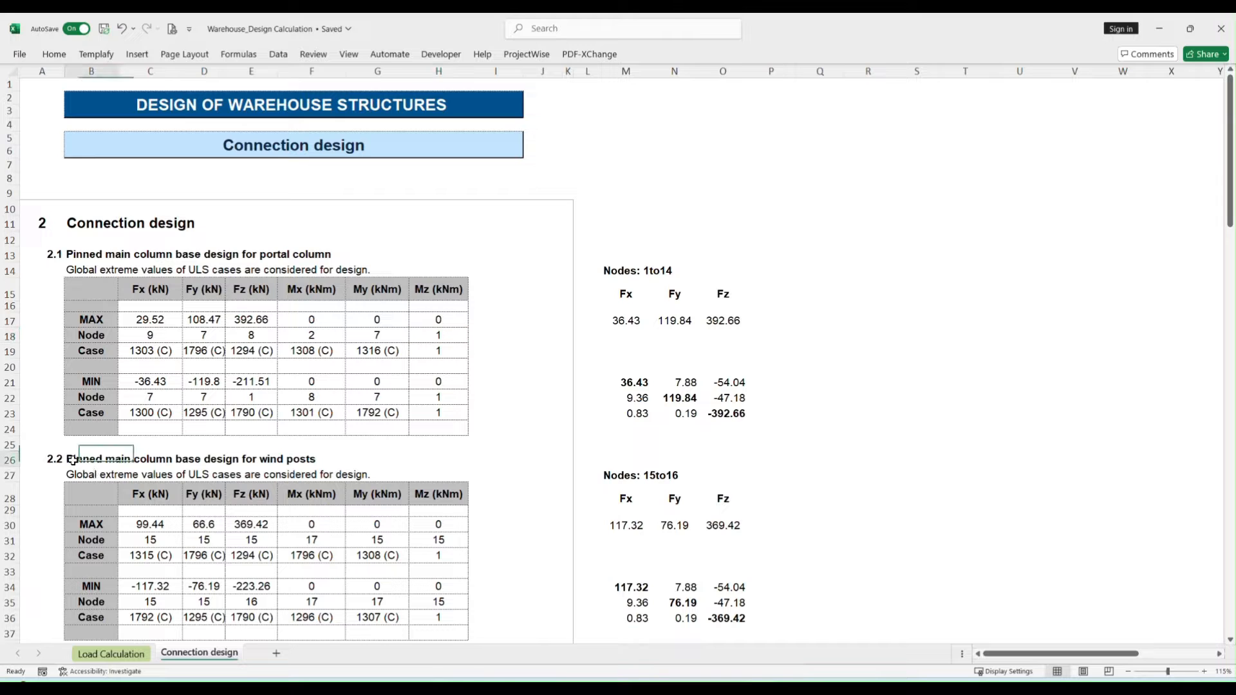
scroll(279, 457, down, 5)
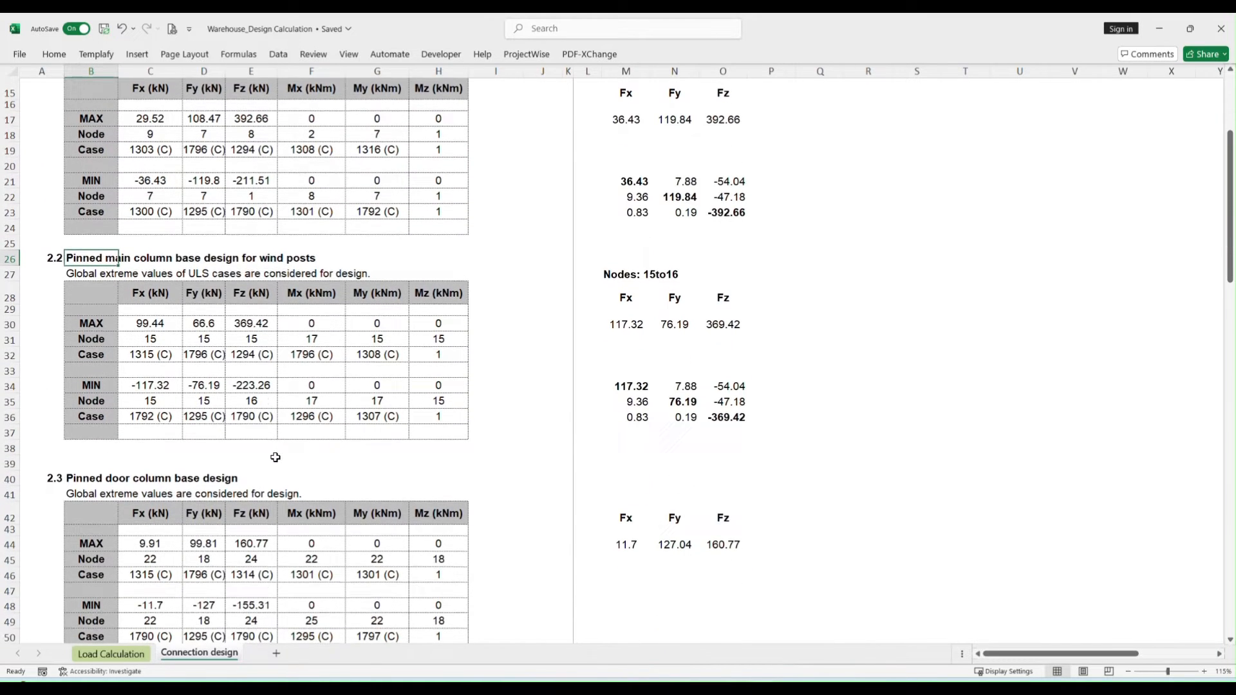
click(88, 480)
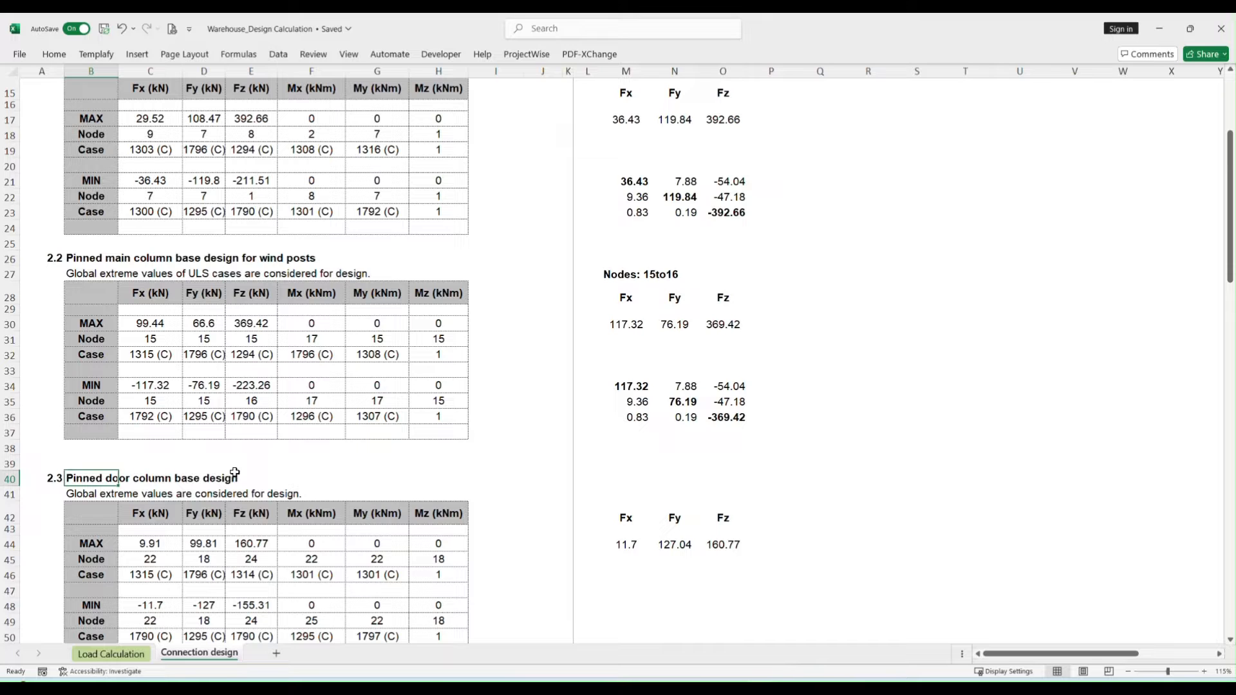
scroll(276, 466, down, 4)
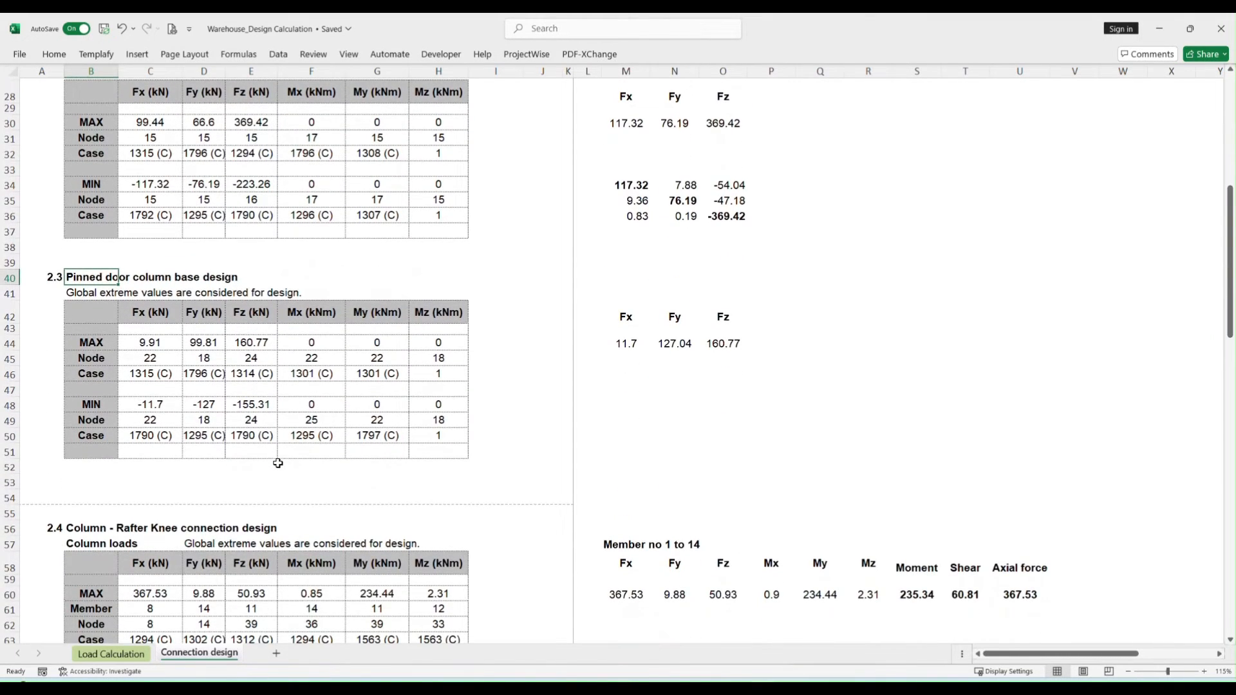
scroll(278, 463, down, 4)
click(83, 327)
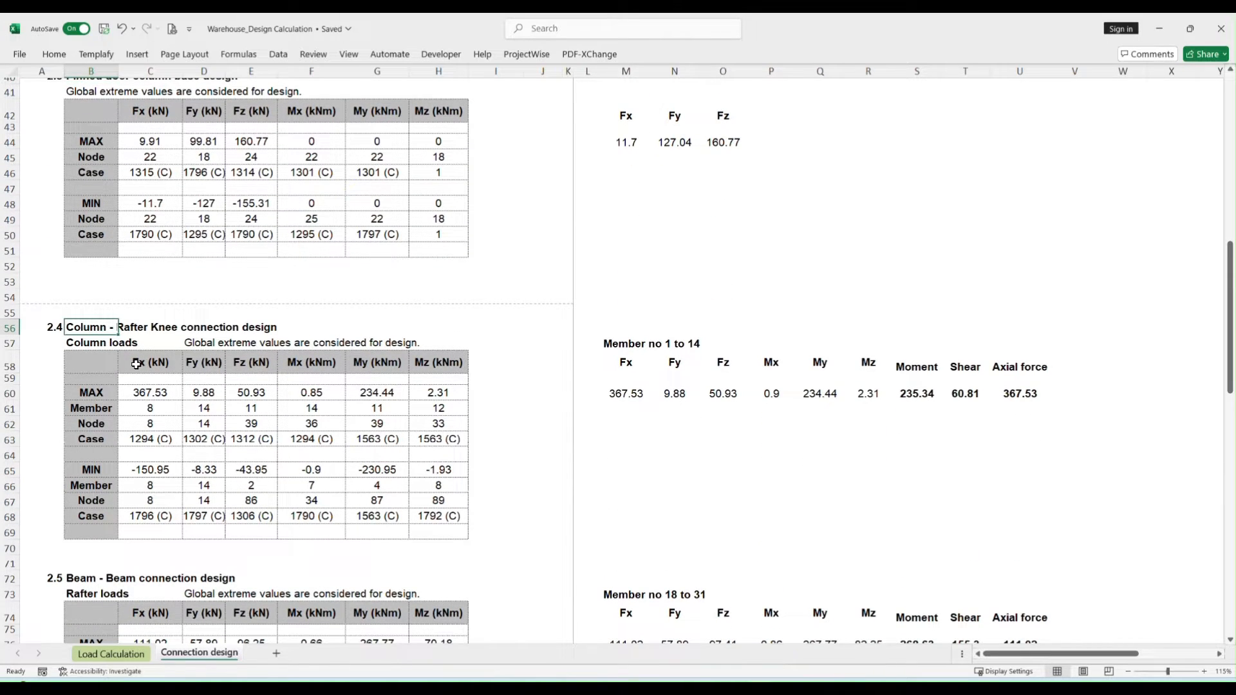
scroll(136, 364, down, 4)
click(100, 421)
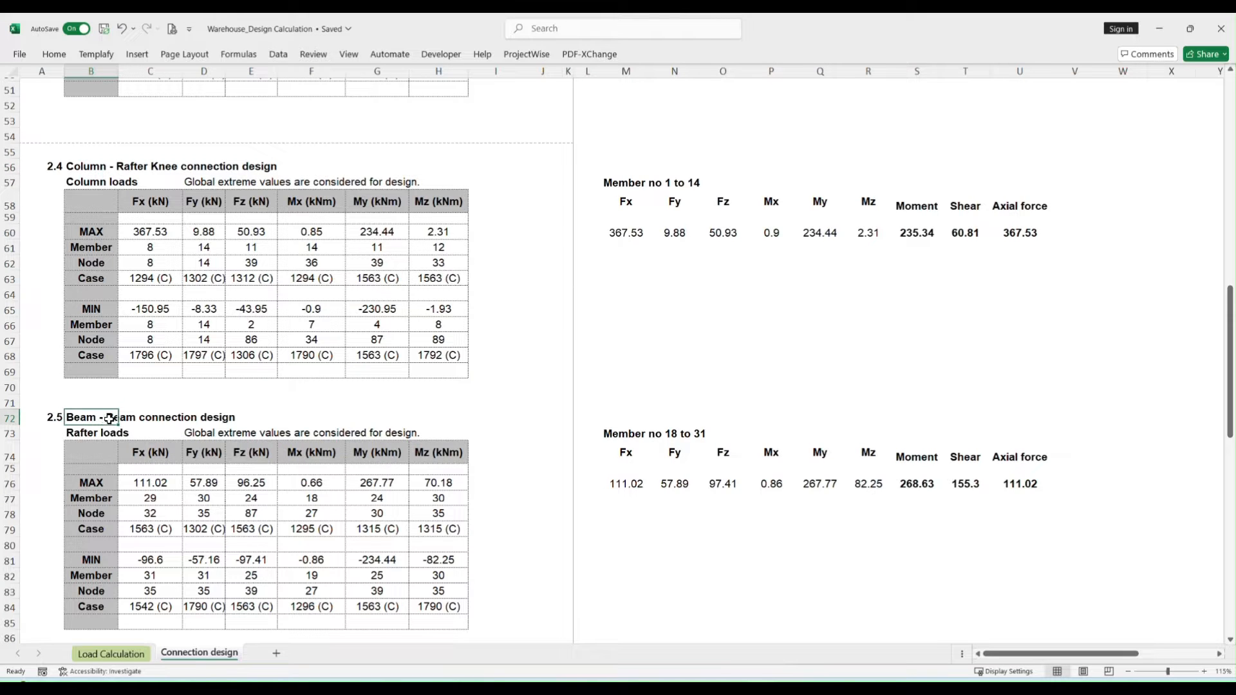
scroll(110, 418, down, 5)
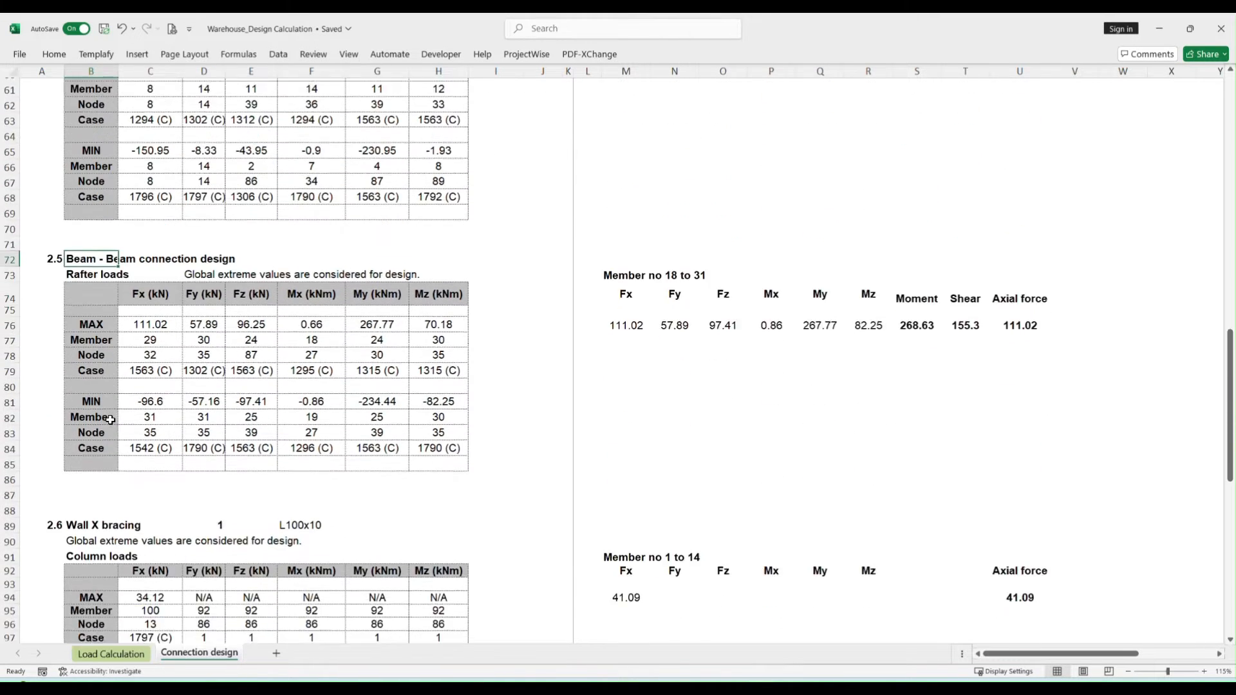
click(92, 442)
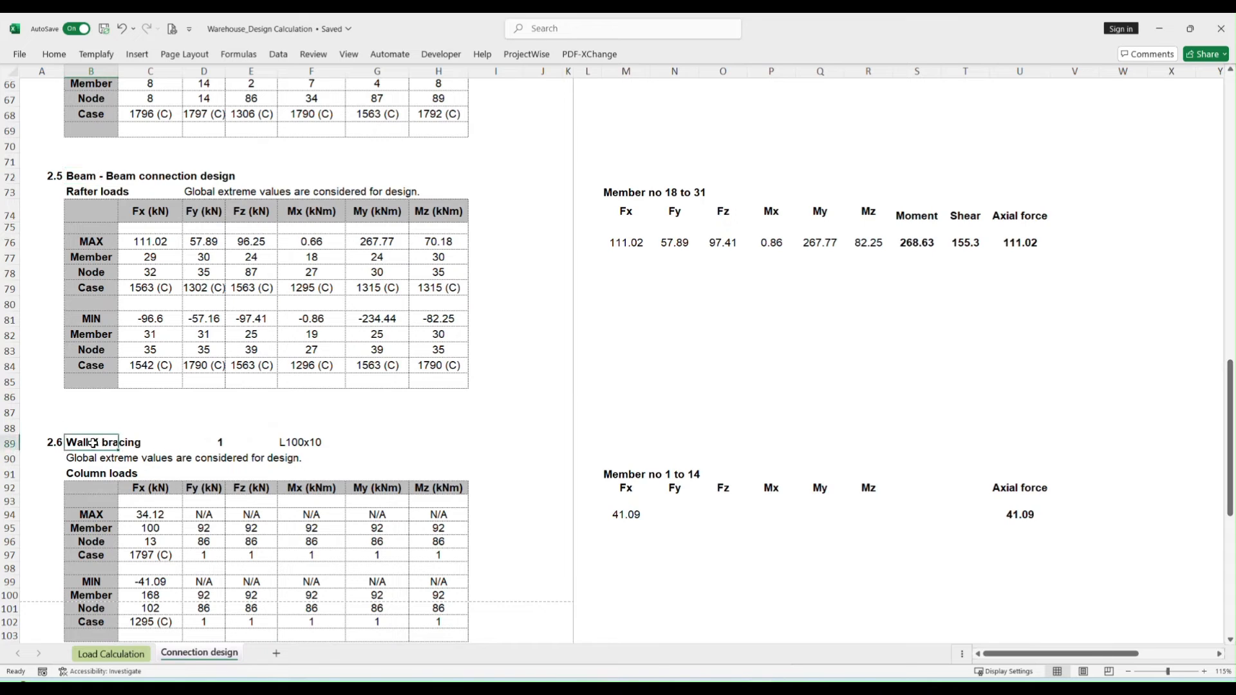
scroll(174, 453, down, 6)
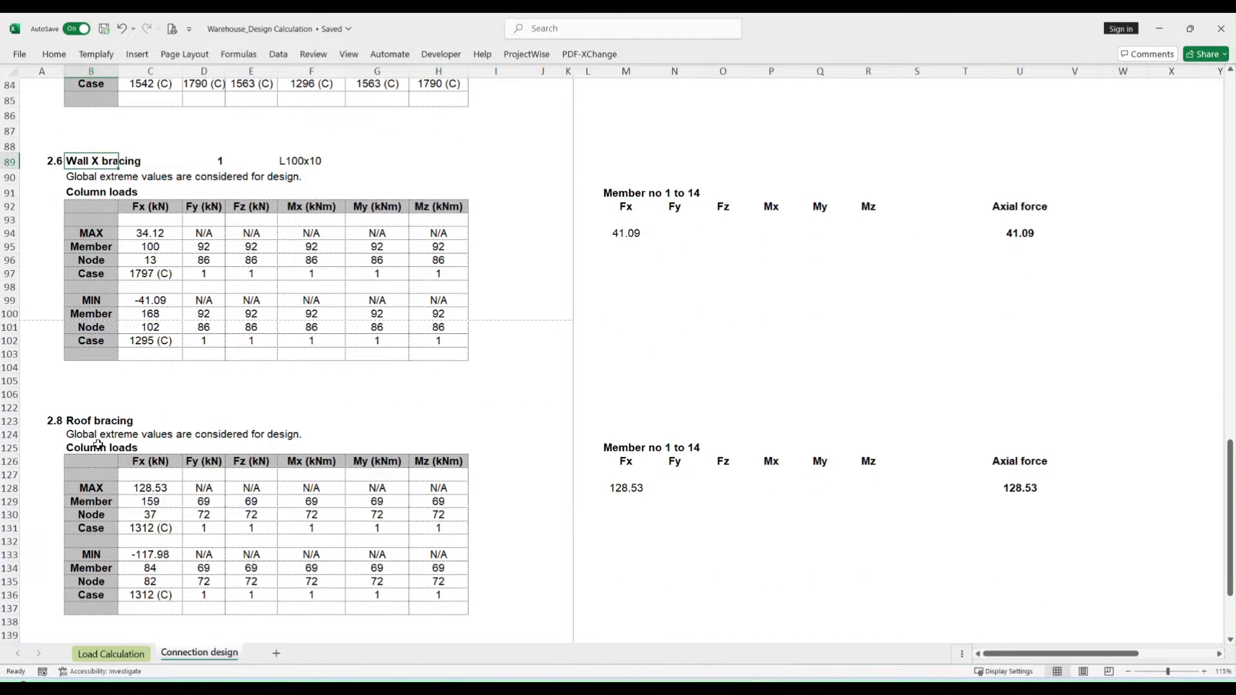
click(85, 422)
scroll(103, 426, down, 3)
scroll(103, 426, up, 15)
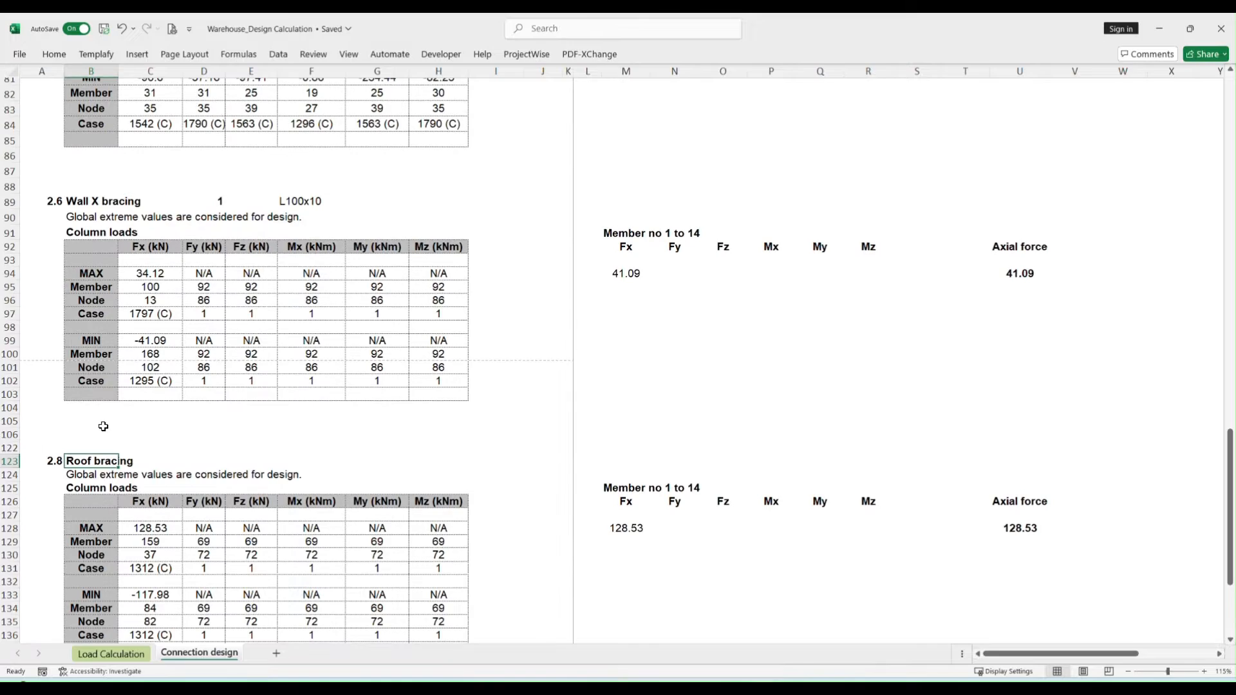
scroll(107, 426, up, 15)
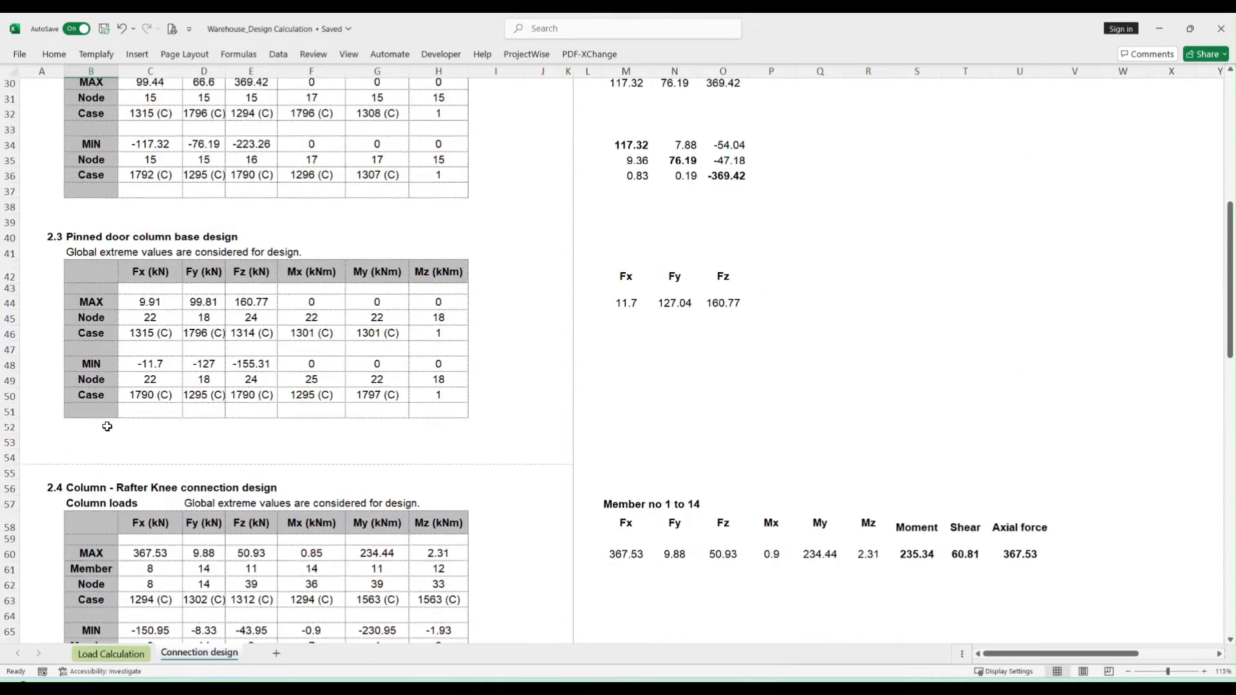
click(260, 295)
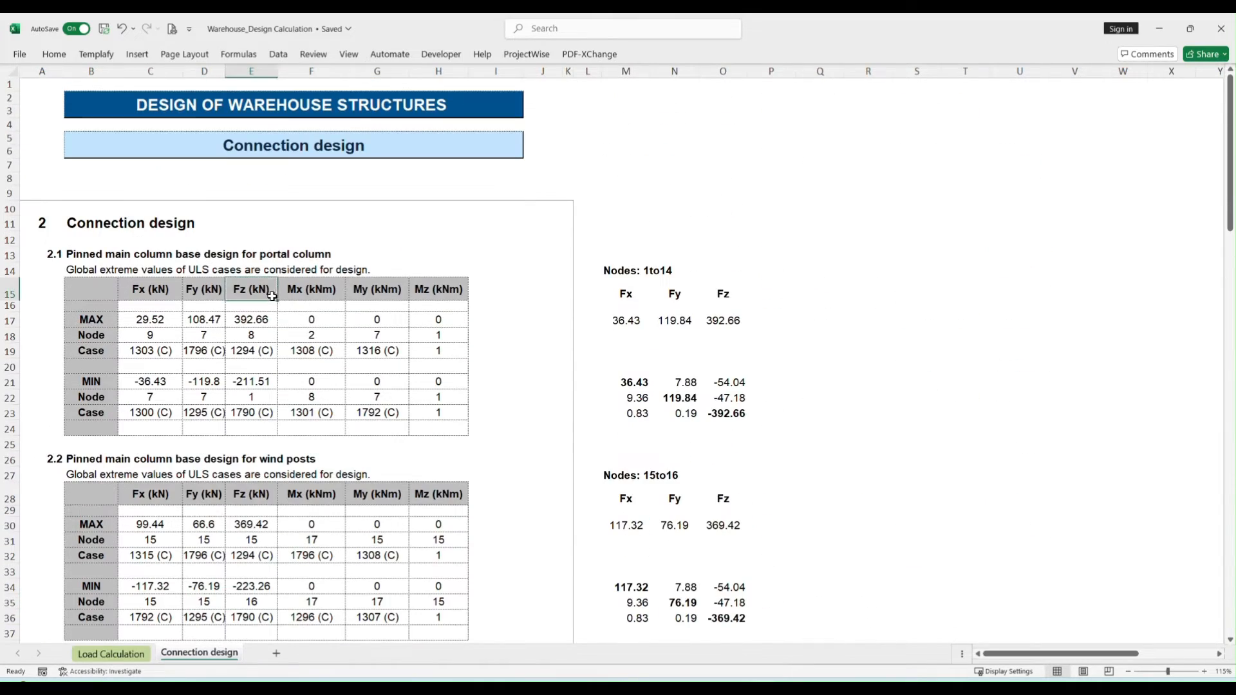
- Switch to Robot Structural Analysis and start a new pinned column base connection in the steel connection design workspace
key(alt+Tab)
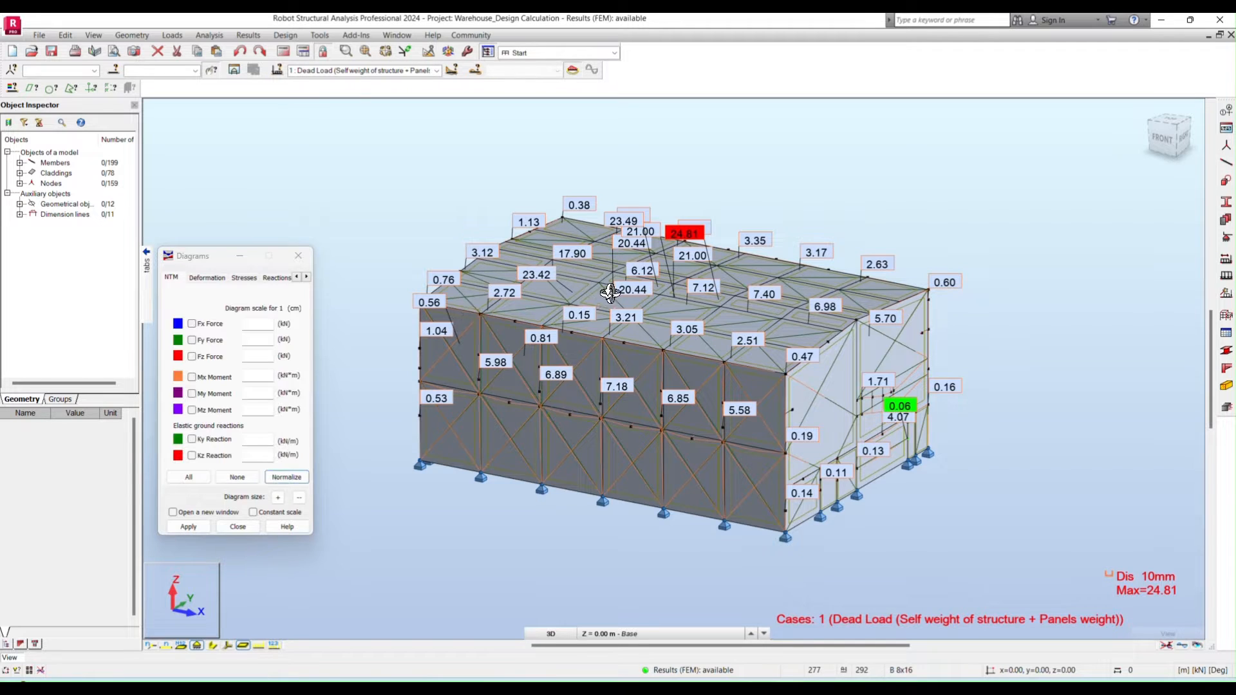
click(285, 36)
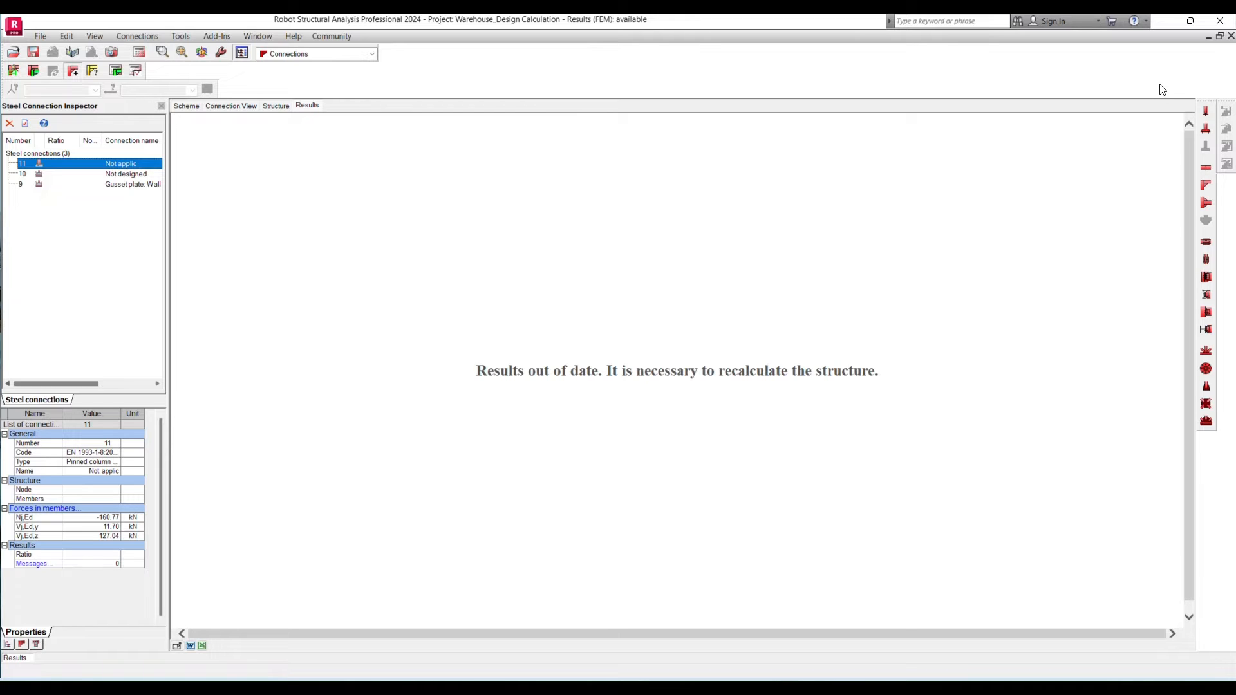
click(1206, 112)
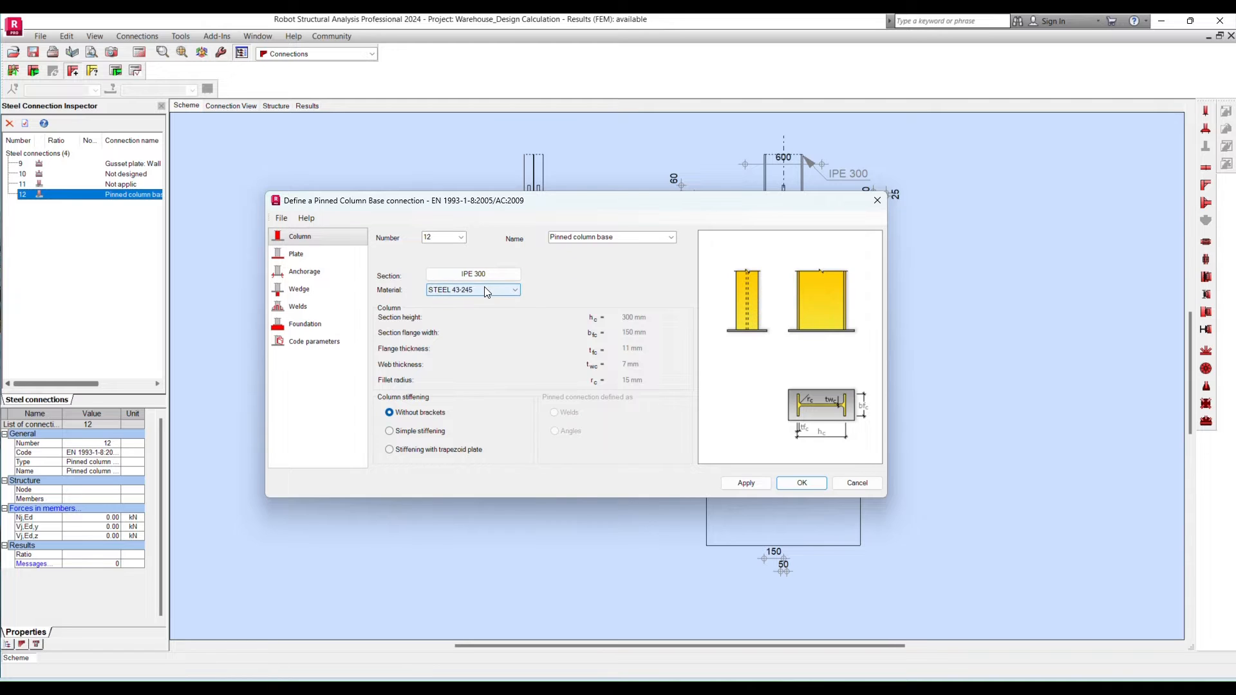
- Try to change the new connection's number to 1
click(622, 238)
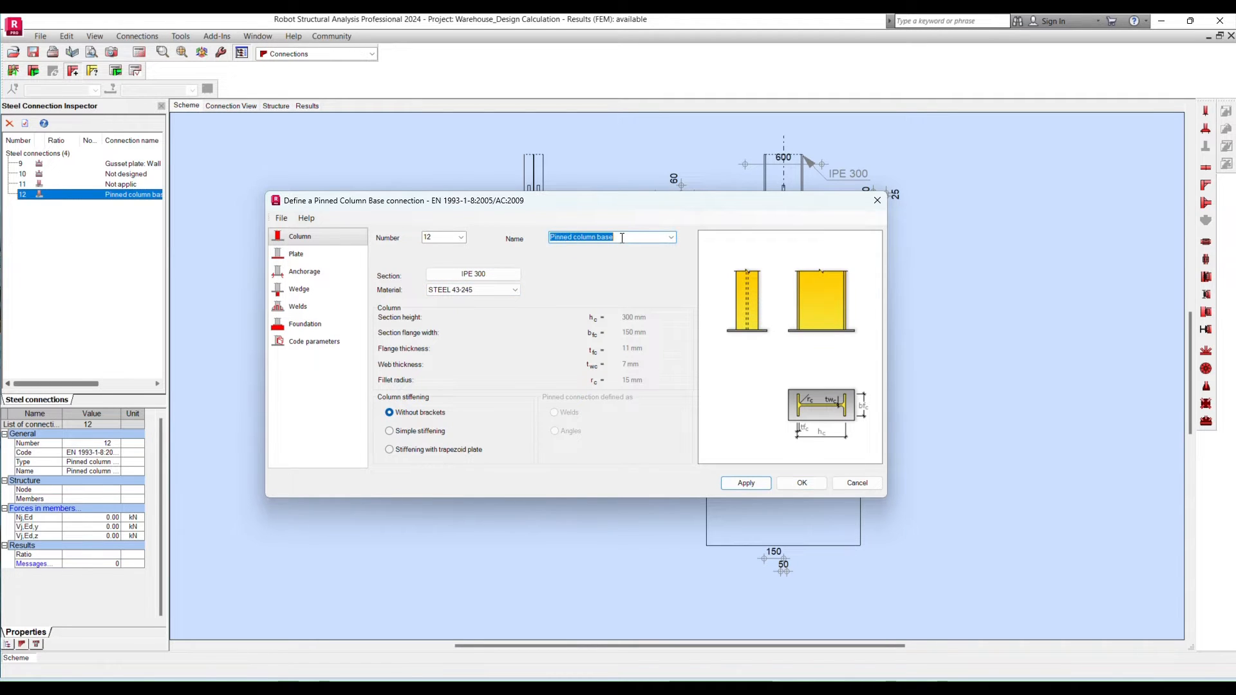
click(626, 237)
click(462, 239)
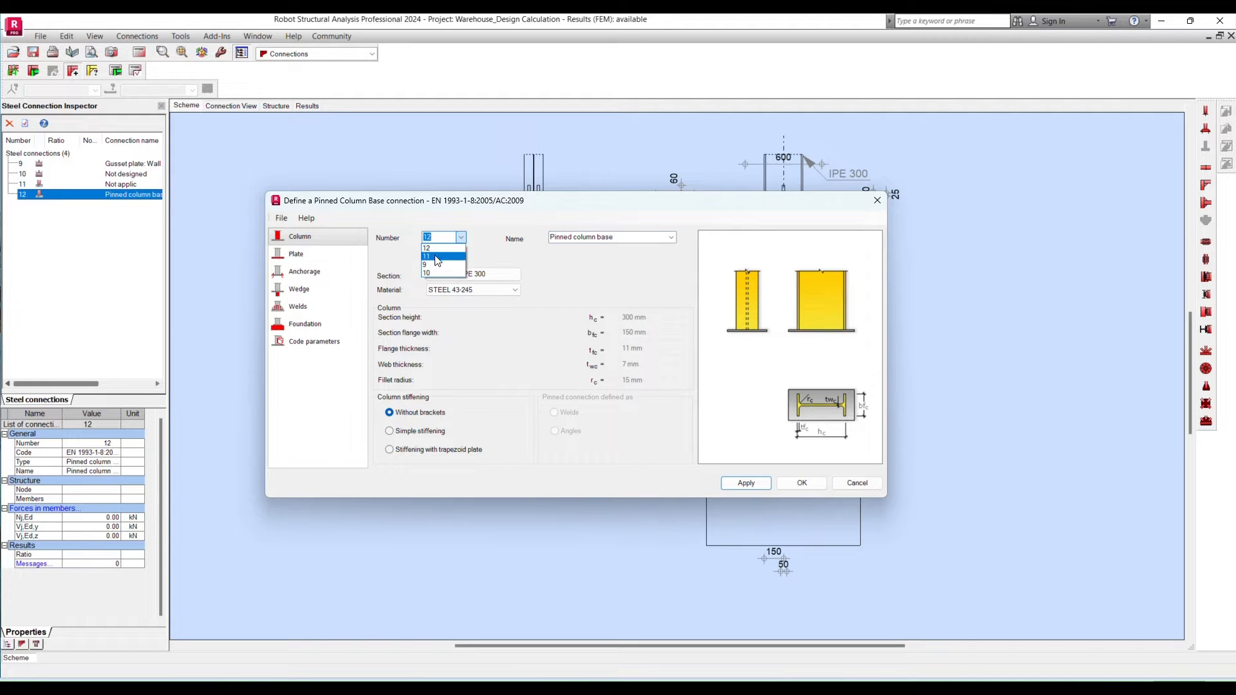
click(444, 235)
- Set the column section to UB 533x210x92 with material S355 and apply it to the connection
click(492, 276)
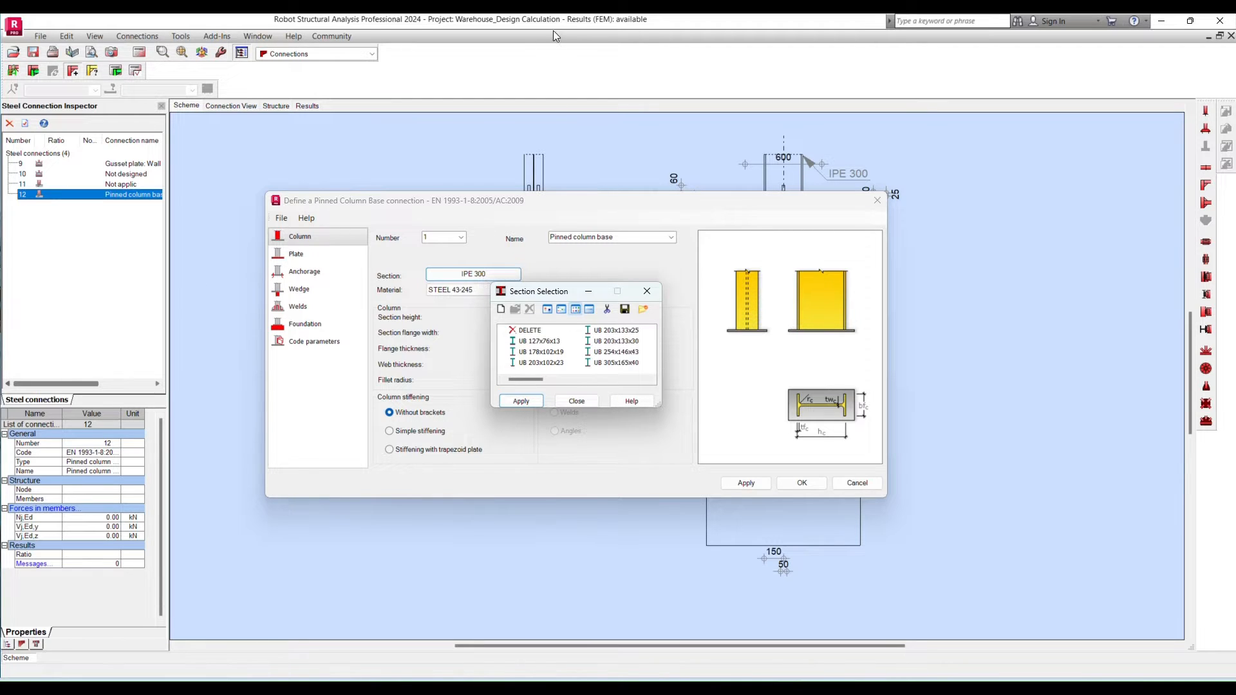
click(548, 342)
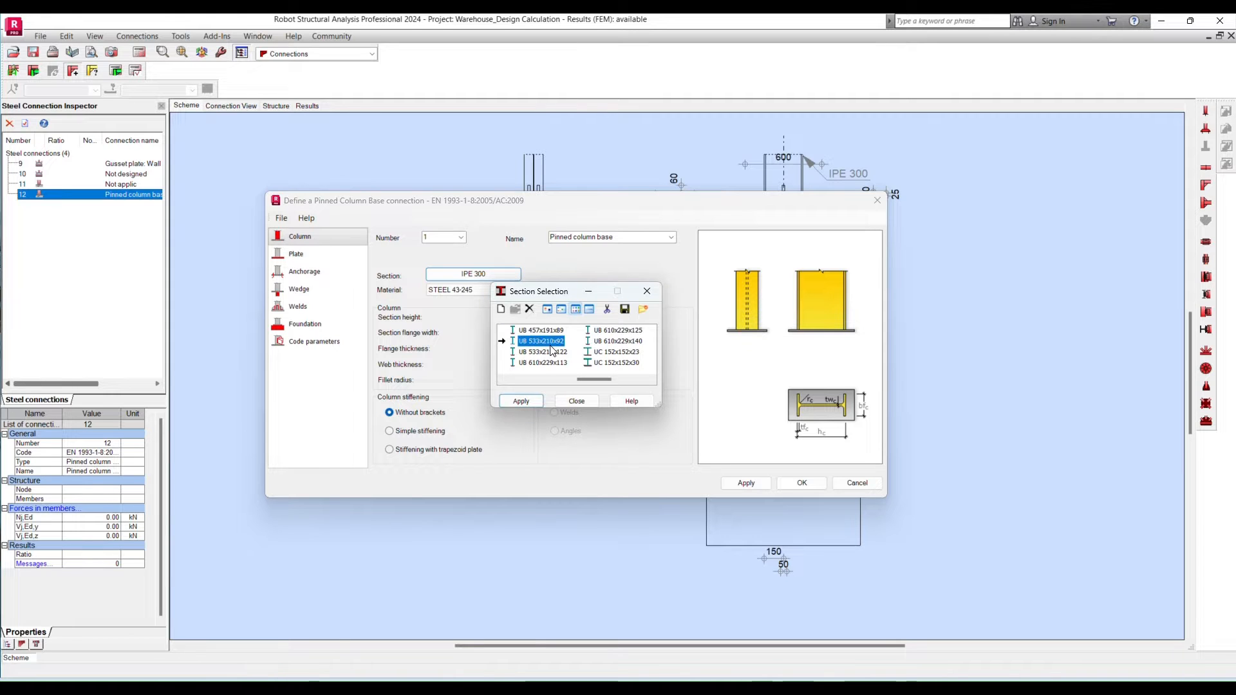
click(583, 343)
click(540, 341)
click(527, 401)
click(487, 291)
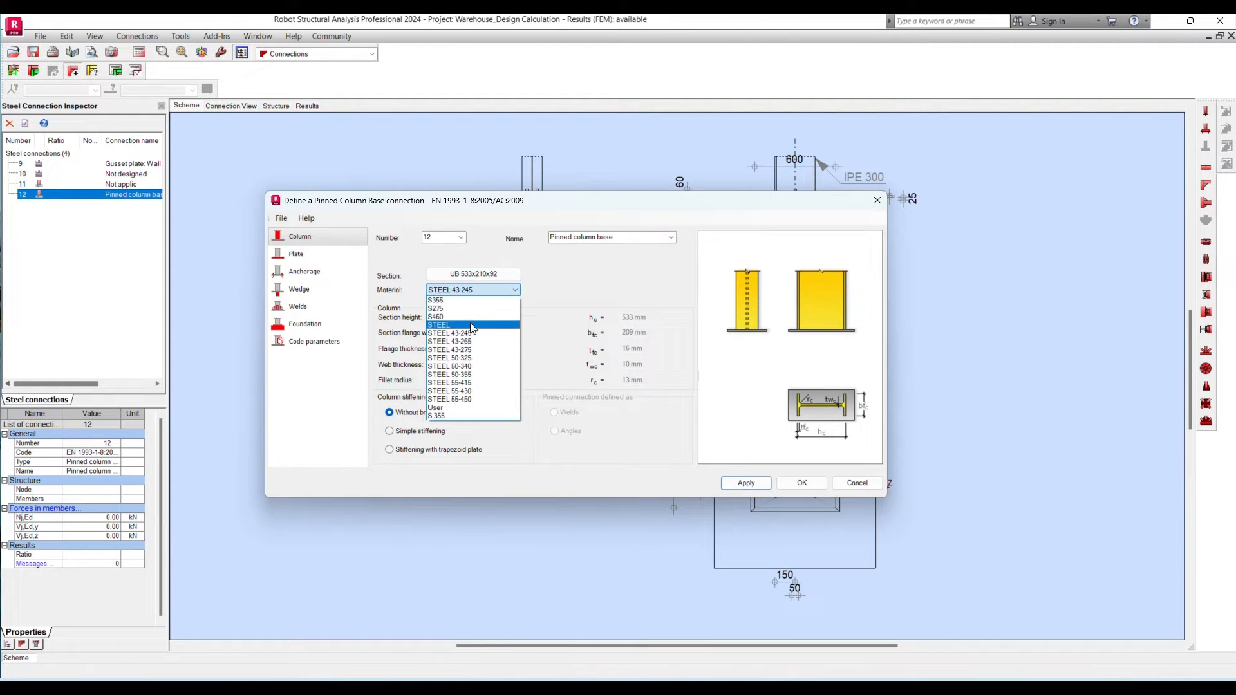
click(458, 310)
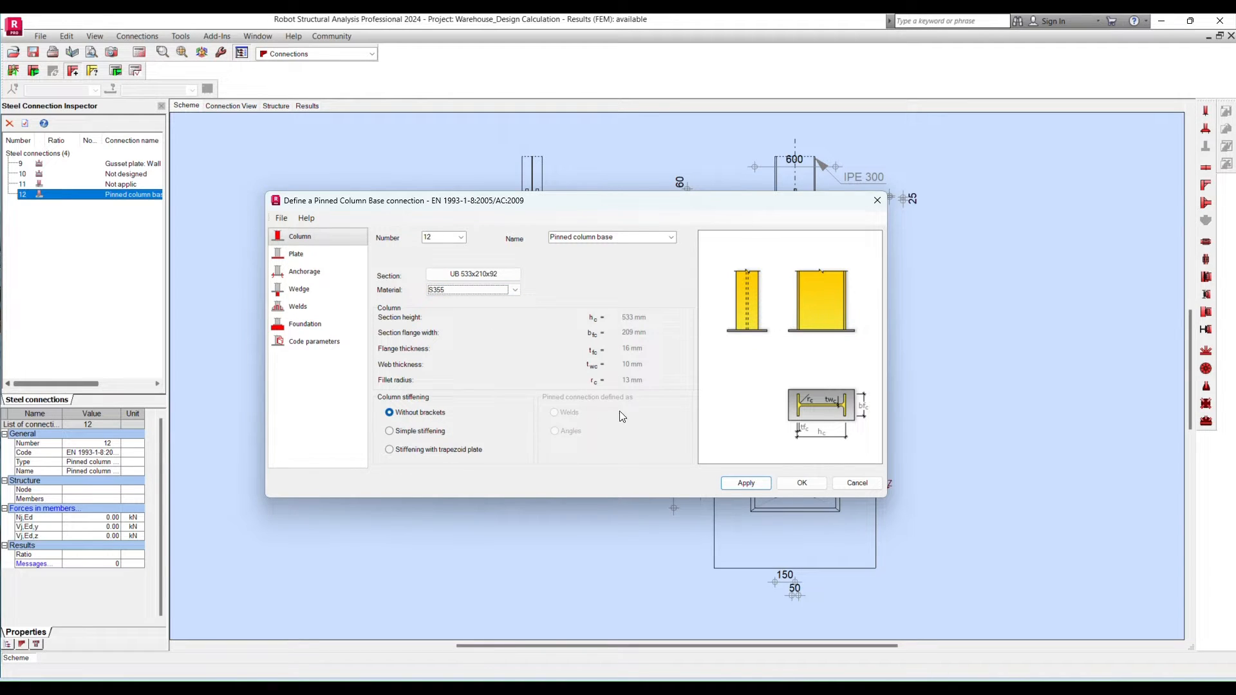
click(747, 483)
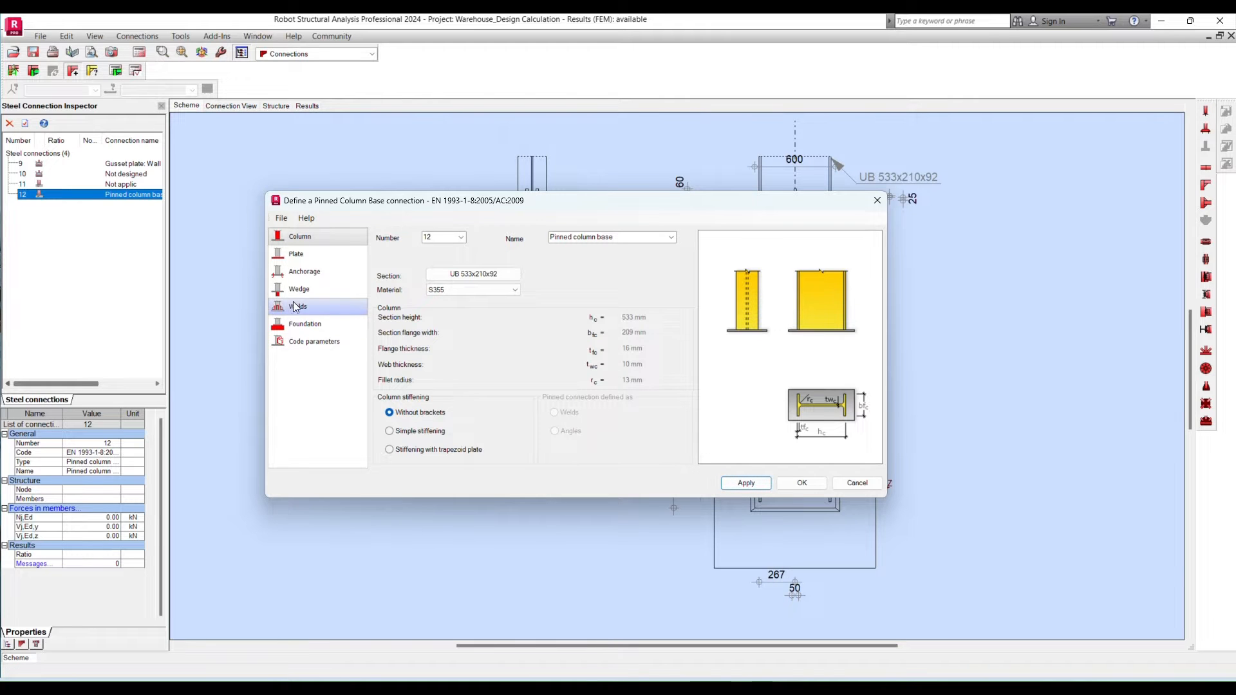
- Set the base plate to 580 mm long and 450 mm wide in S355, and apply the changes
click(298, 254)
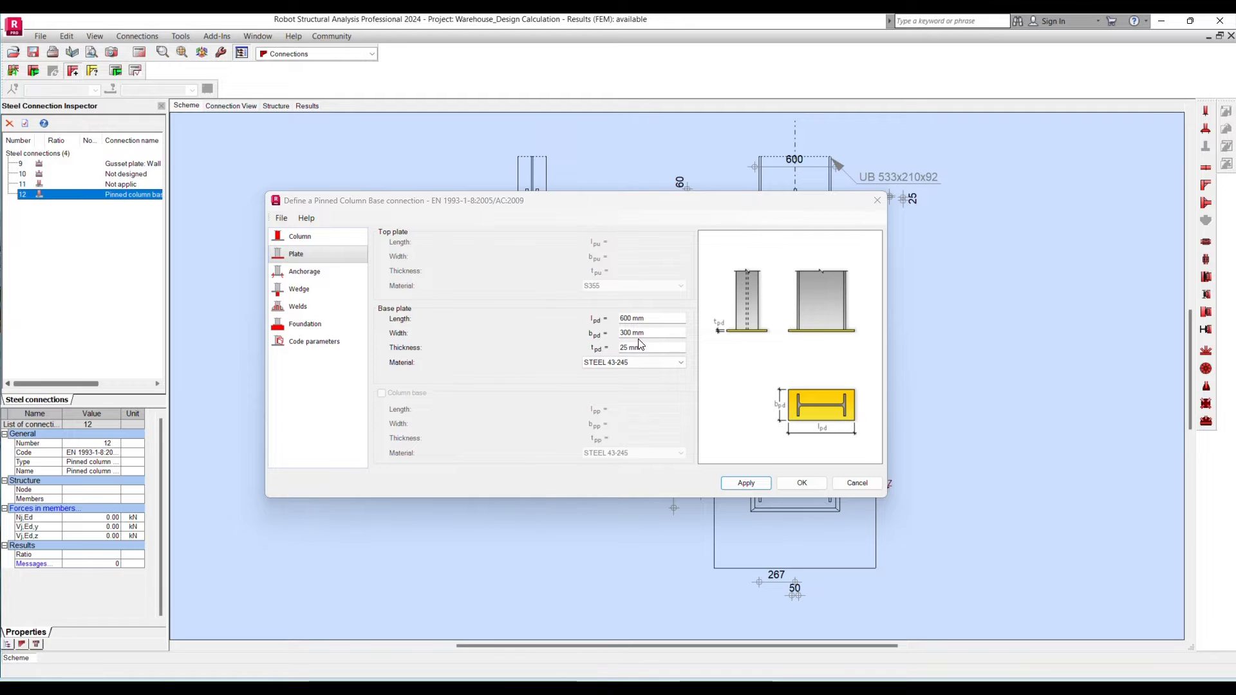
click(648, 318)
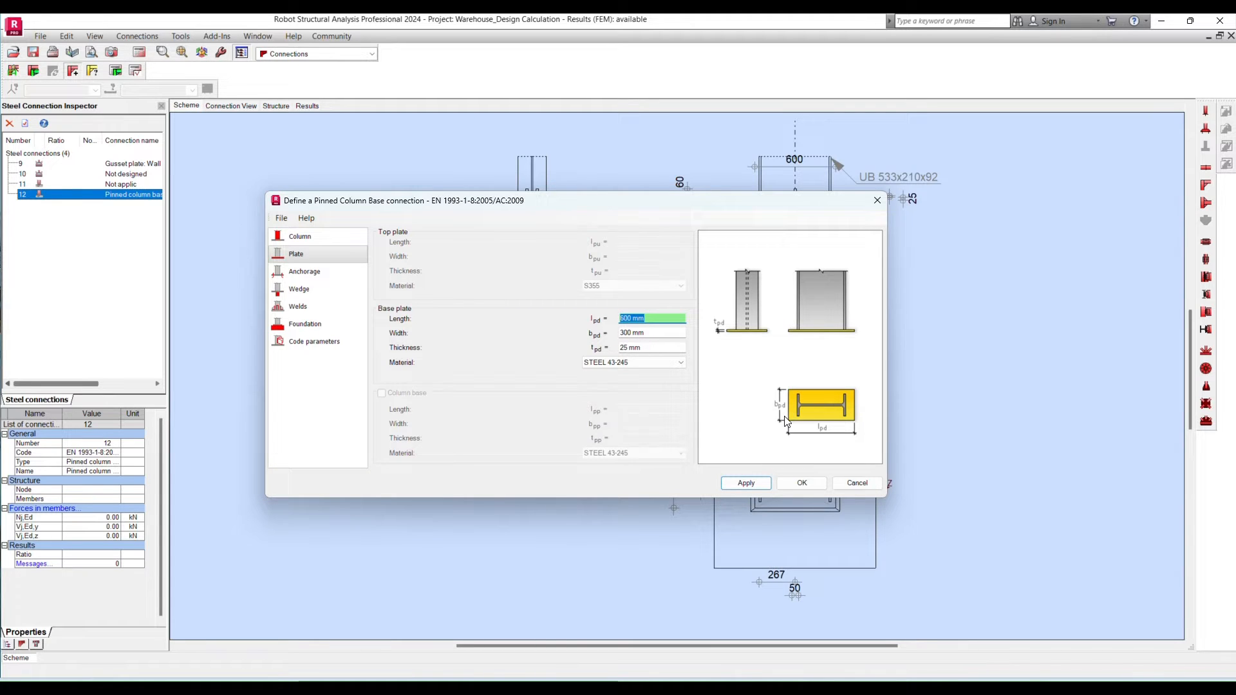
text(580)
key(Tab)
text(450)
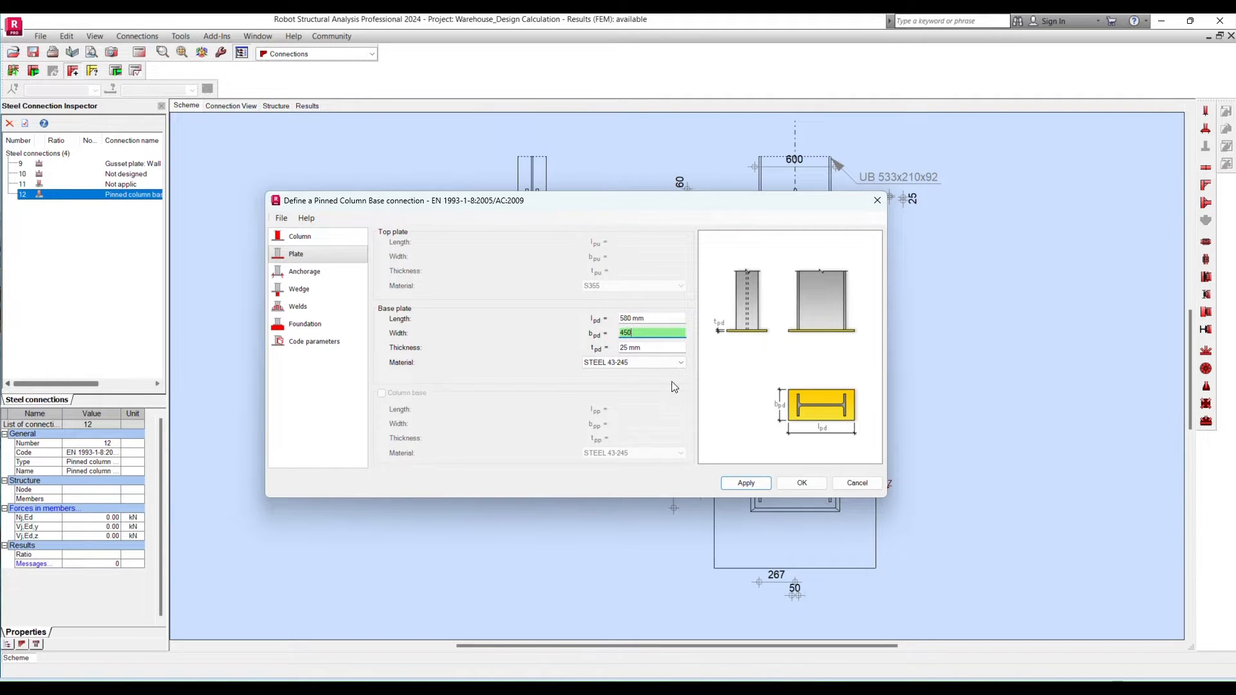
click(644, 362)
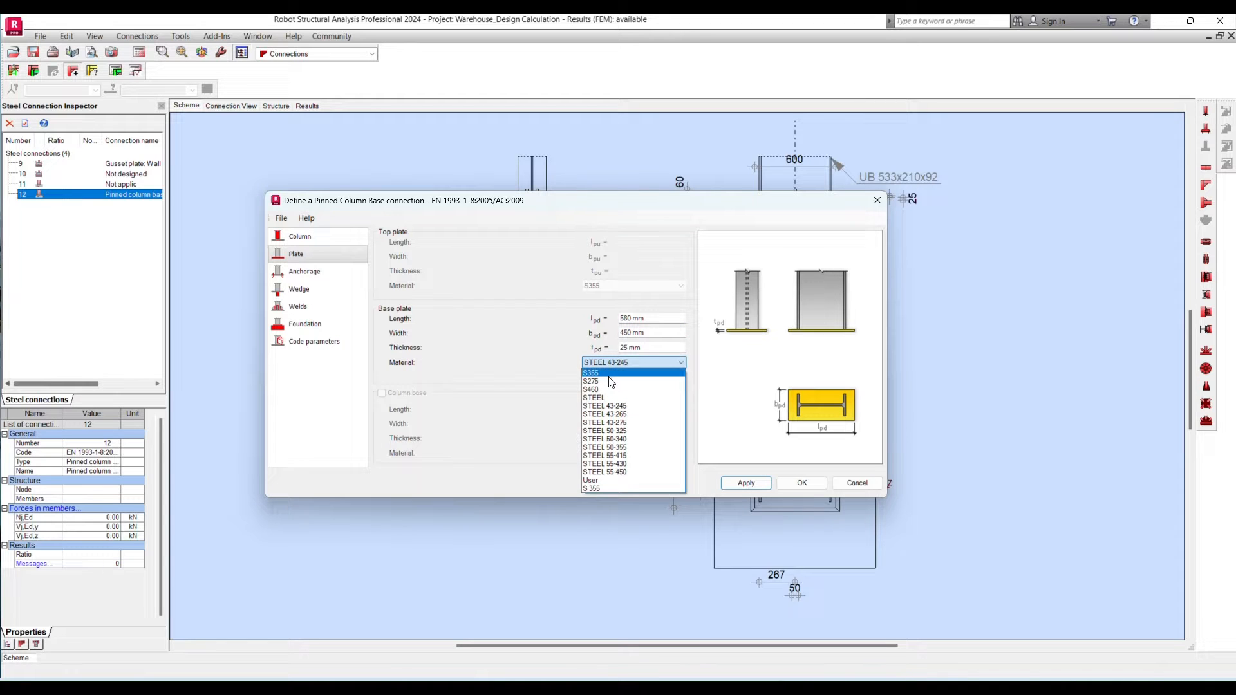
click(617, 373)
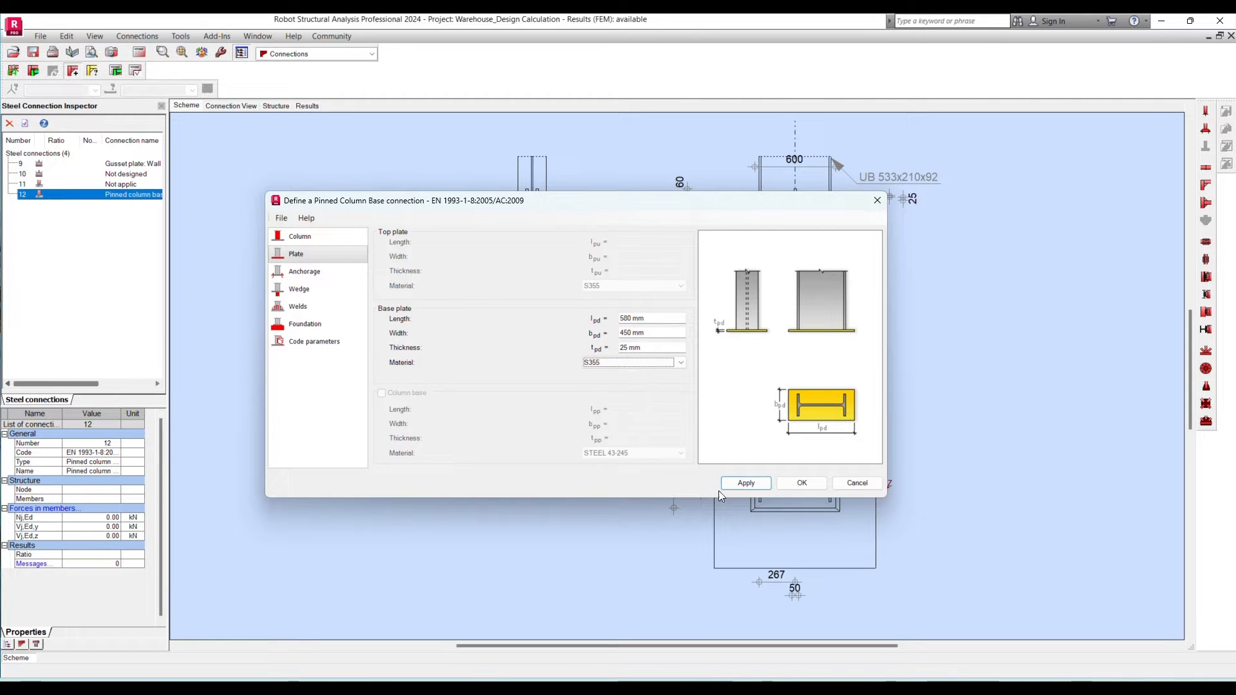
click(746, 483)
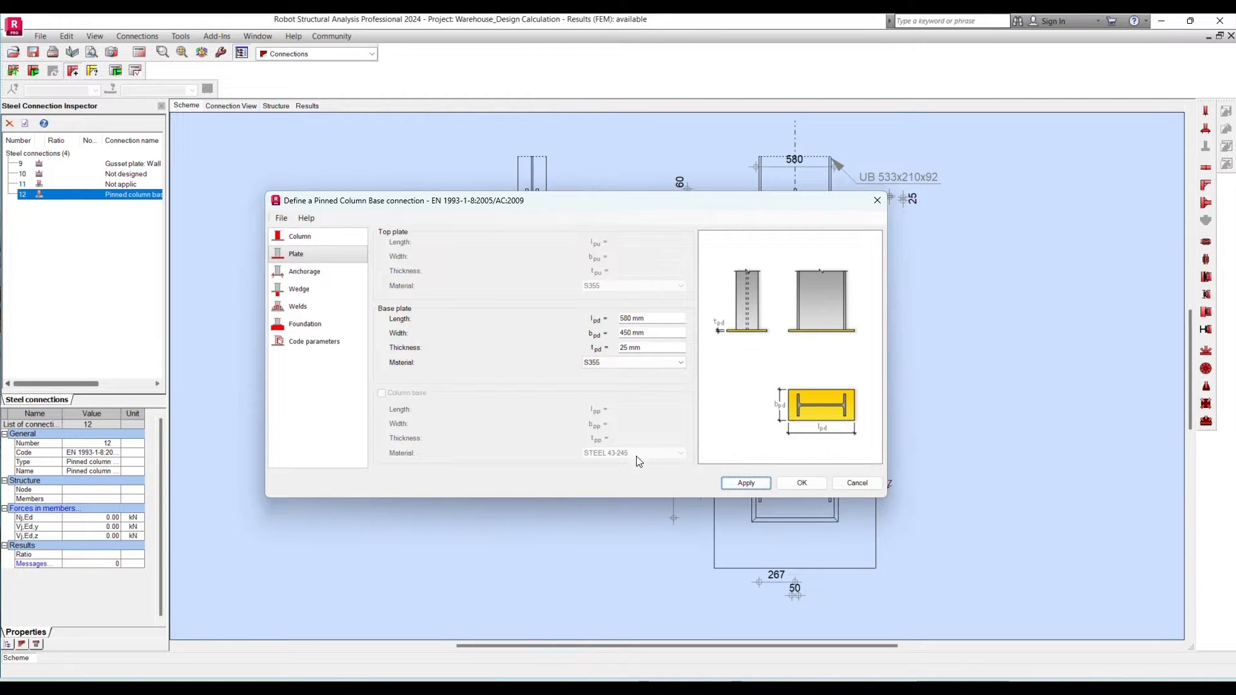
- Choose the anchorage arrangement with four anchors in two rows and two columns between the column flanges
click(305, 273)
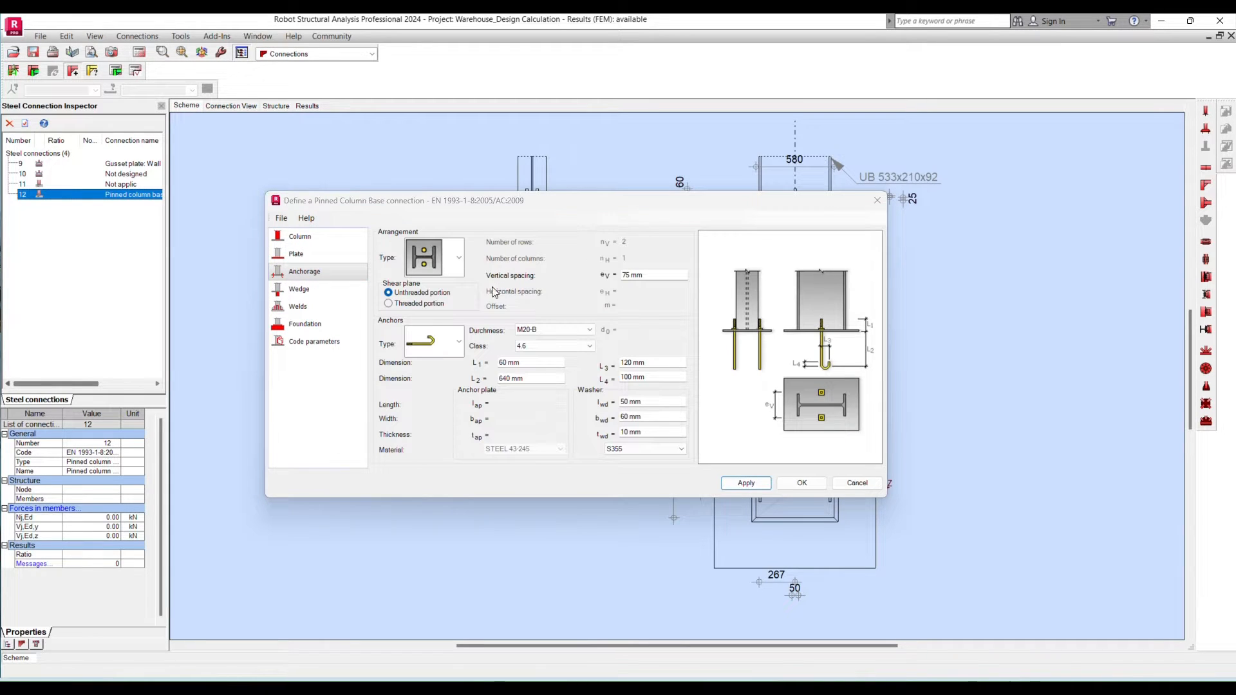
click(459, 264)
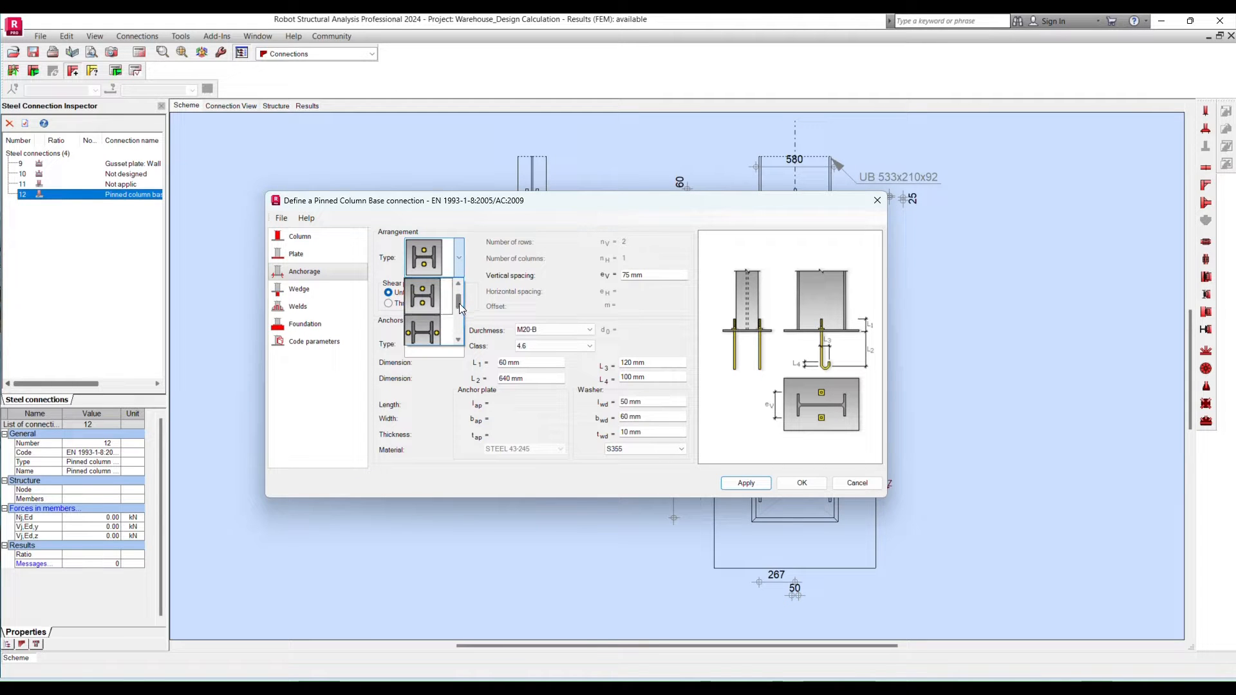
scroll(458, 303, down, 1)
scroll(459, 313, down, 1)
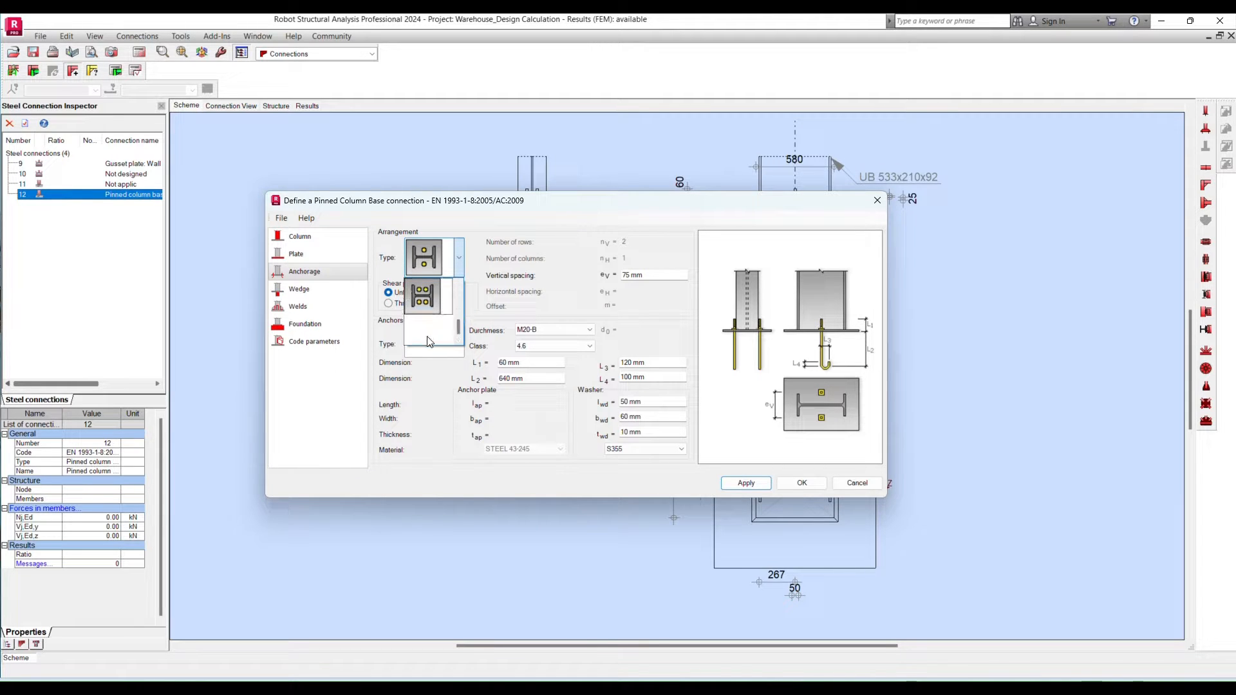
click(425, 296)
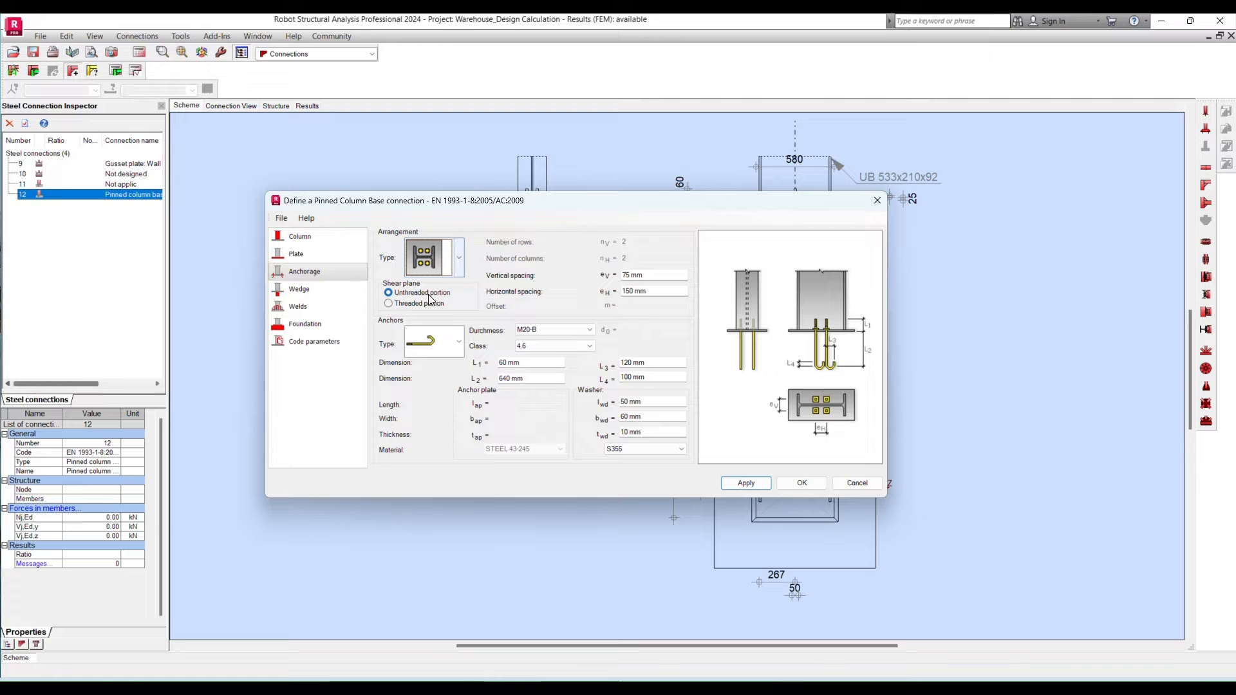
click(459, 257)
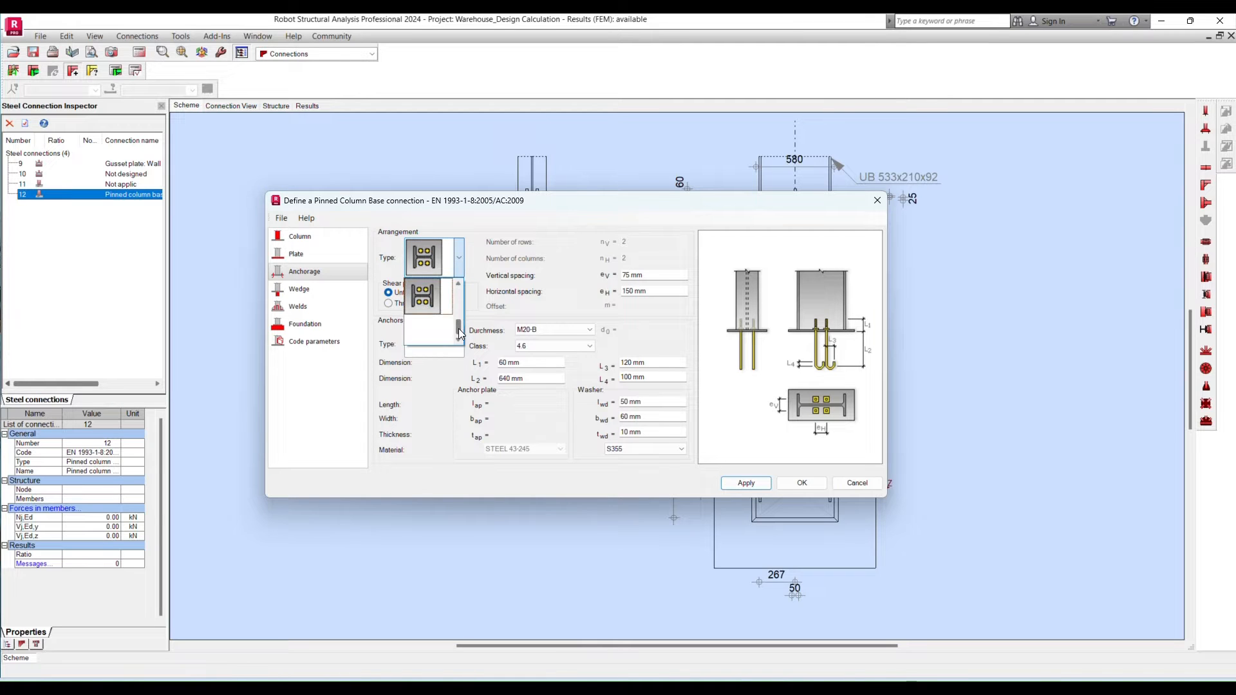
click(429, 271)
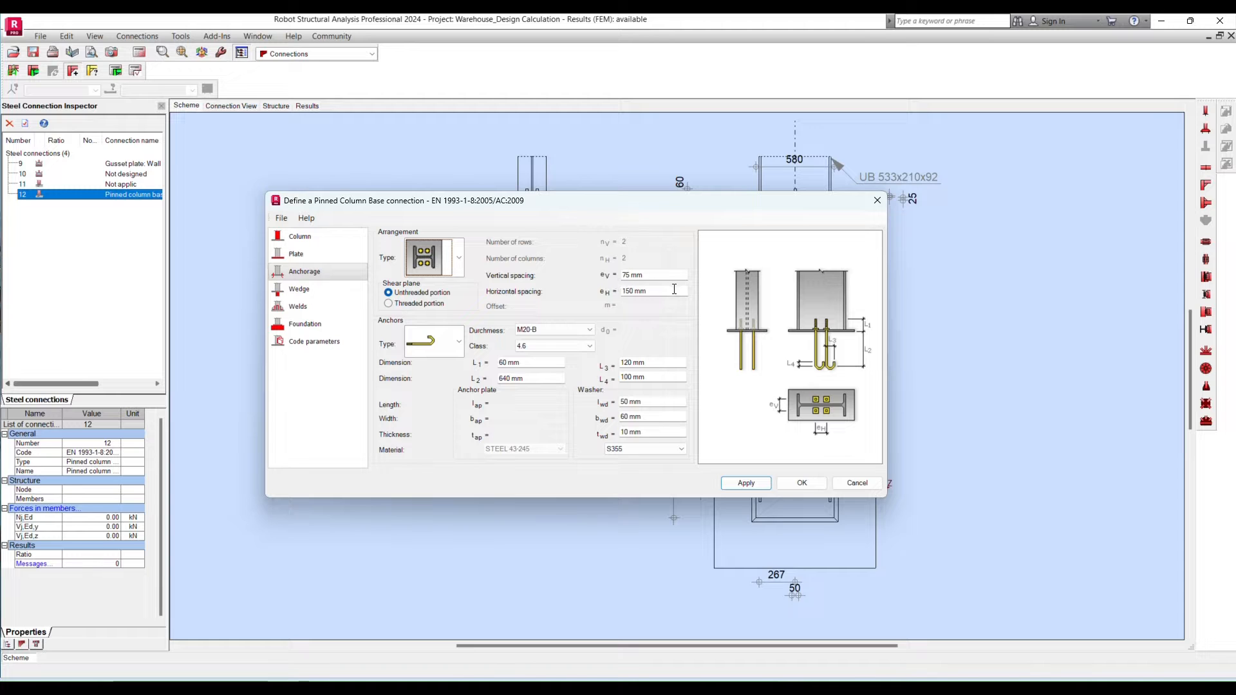
- Set both the vertical and the horizontal anchor spacing to 350 mm
click(621, 277)
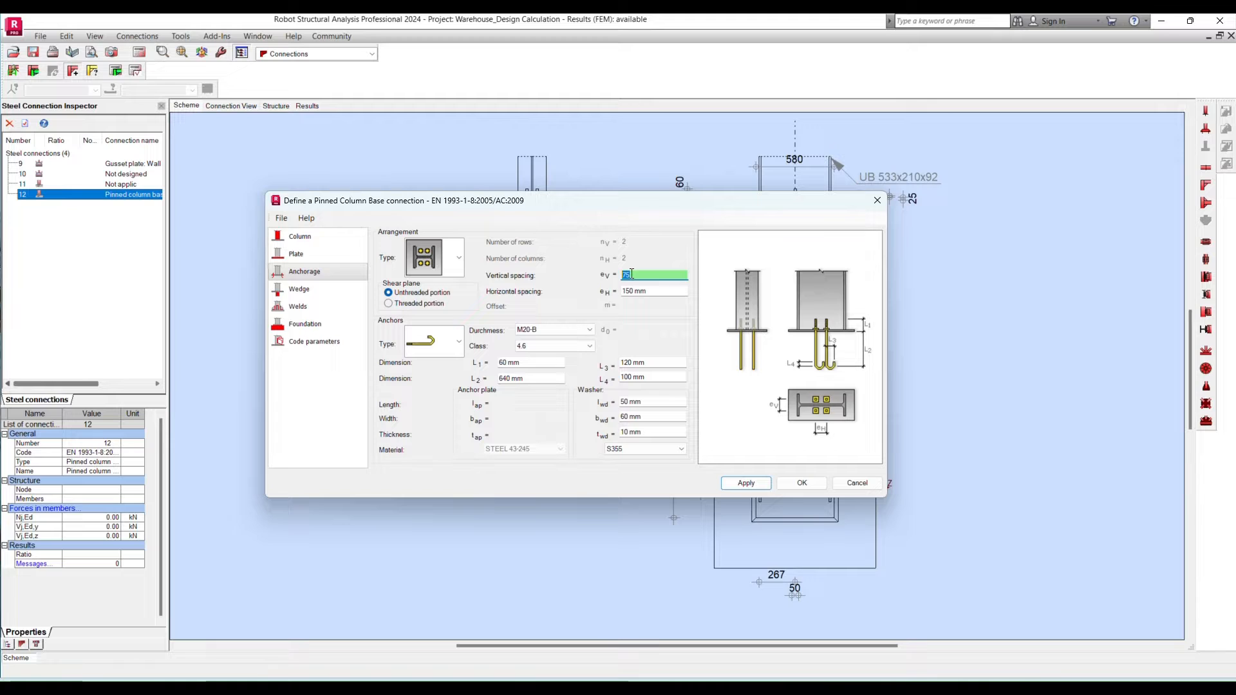
text(350)
key(Tab)
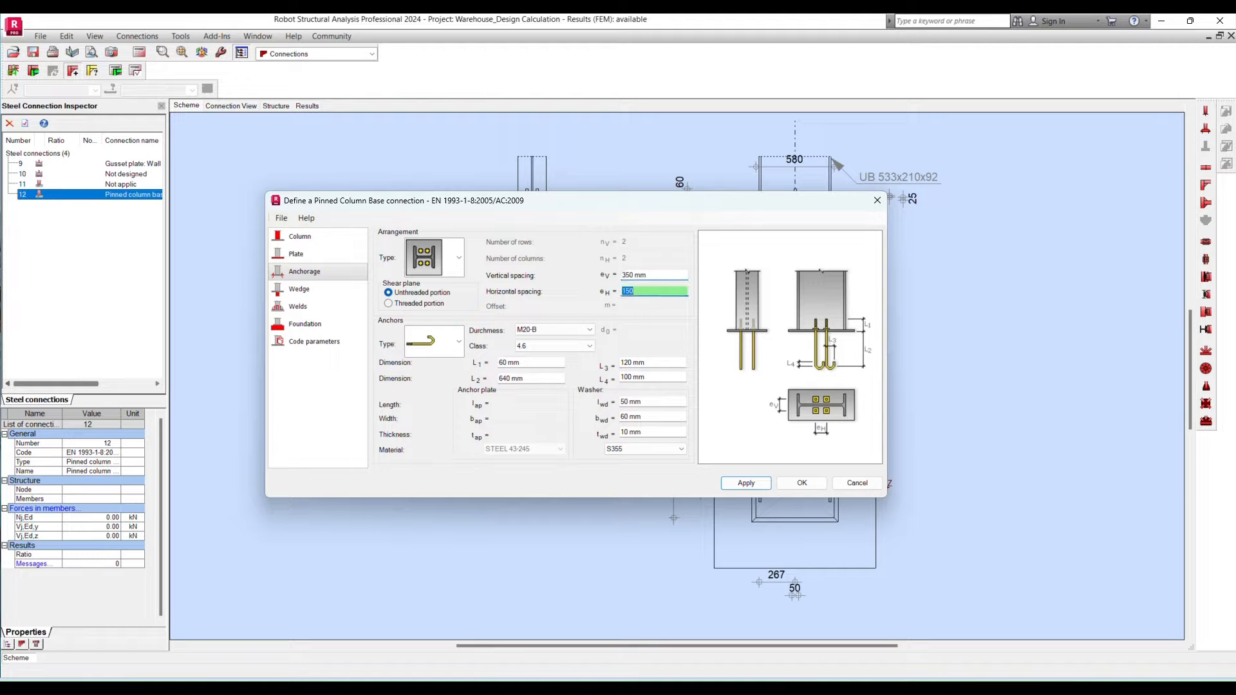
text(3)
- Choose the anchor type with an embedded anchor plate, in diameter M20 and class 8.8
click(459, 346)
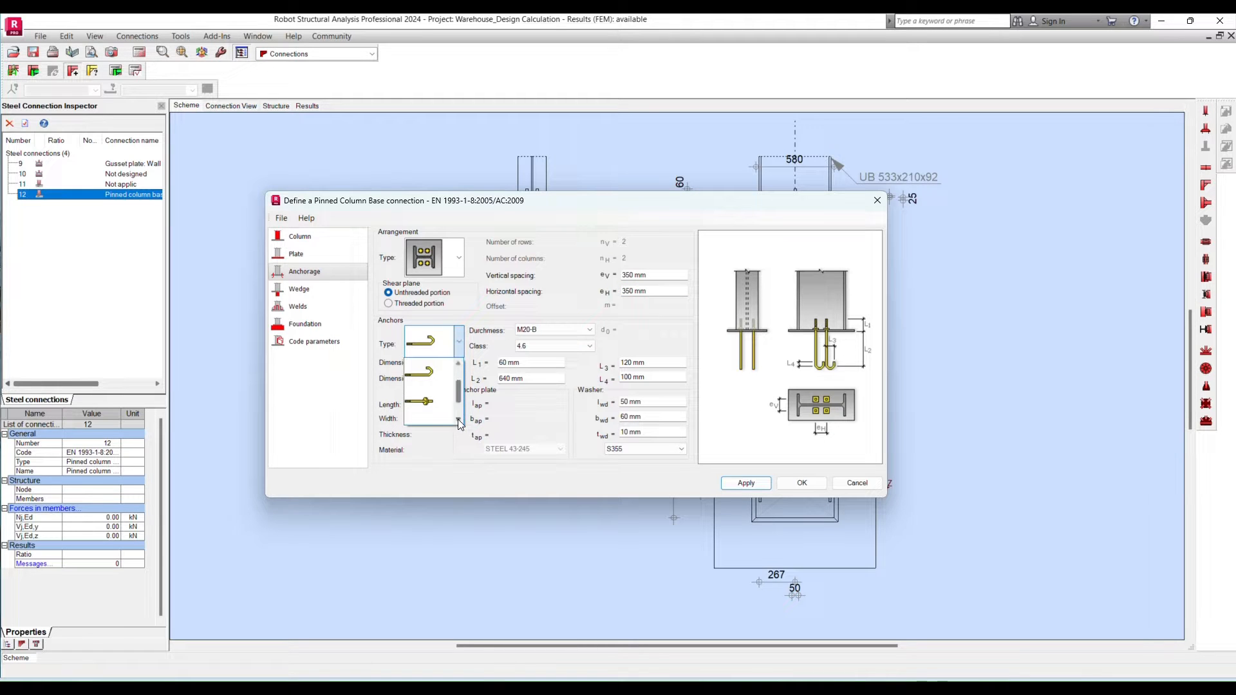
mouse_move(460, 389)
mouse_down()
mouse_move(458, 400)
mouse_move(462, 380)
mouse_up()
click(435, 374)
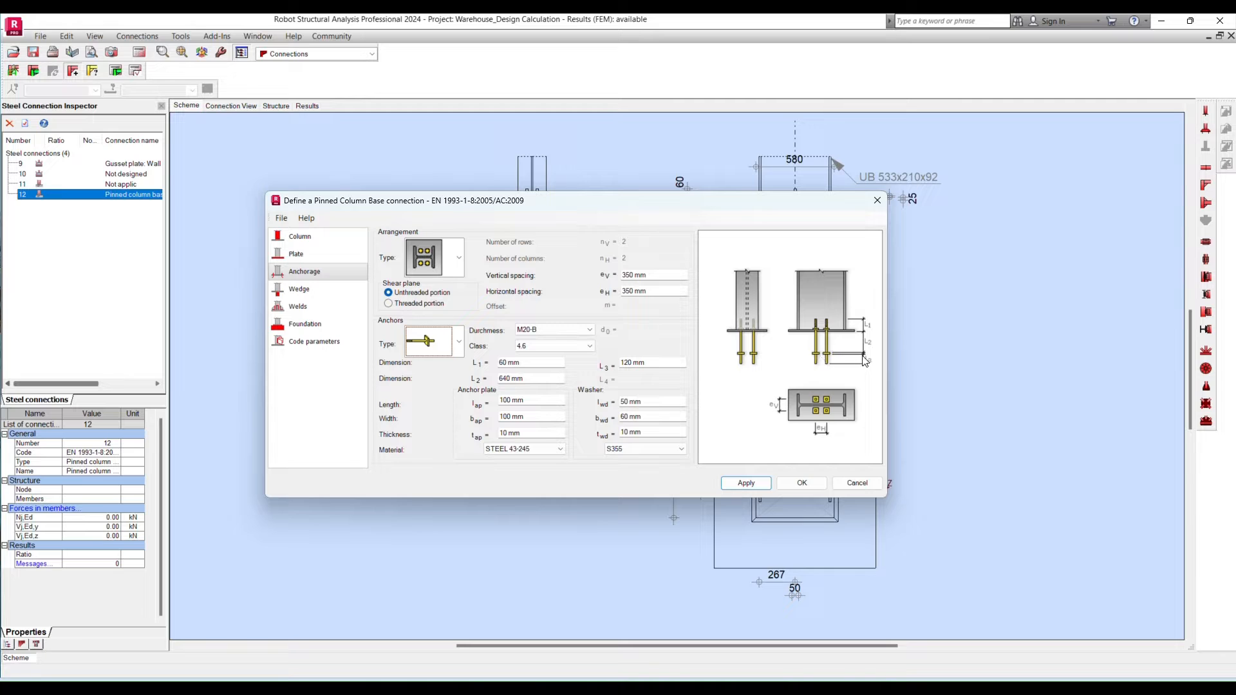
click(551, 331)
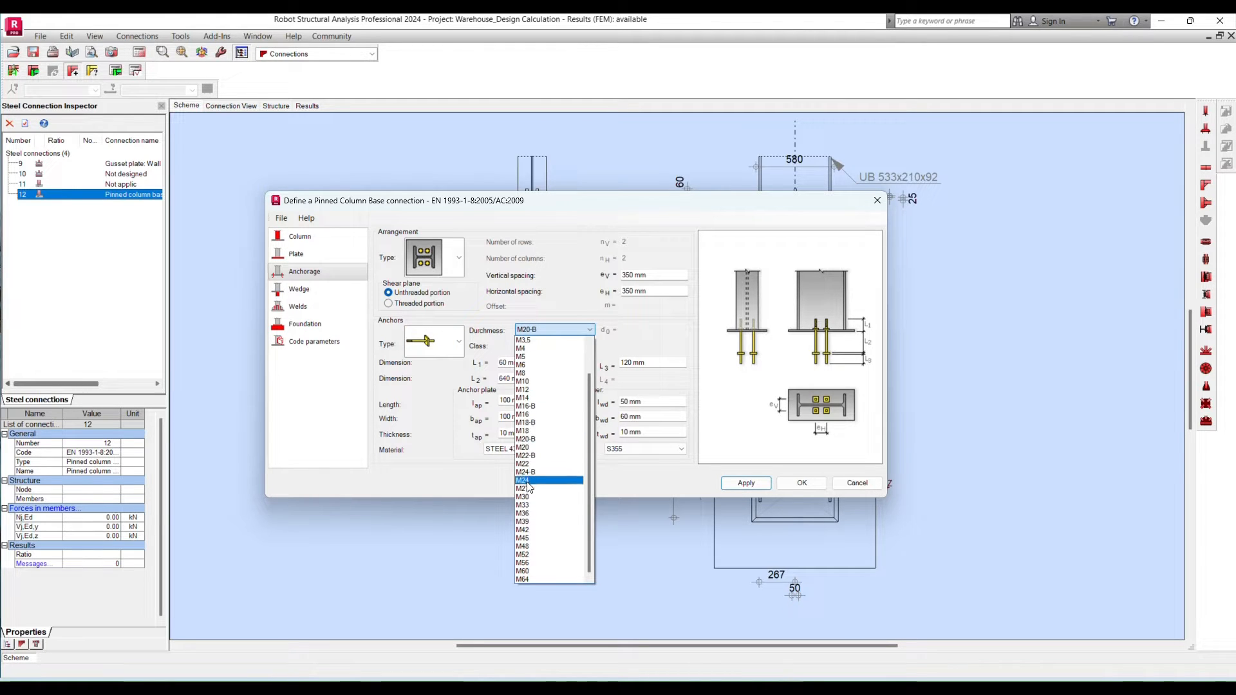
click(536, 448)
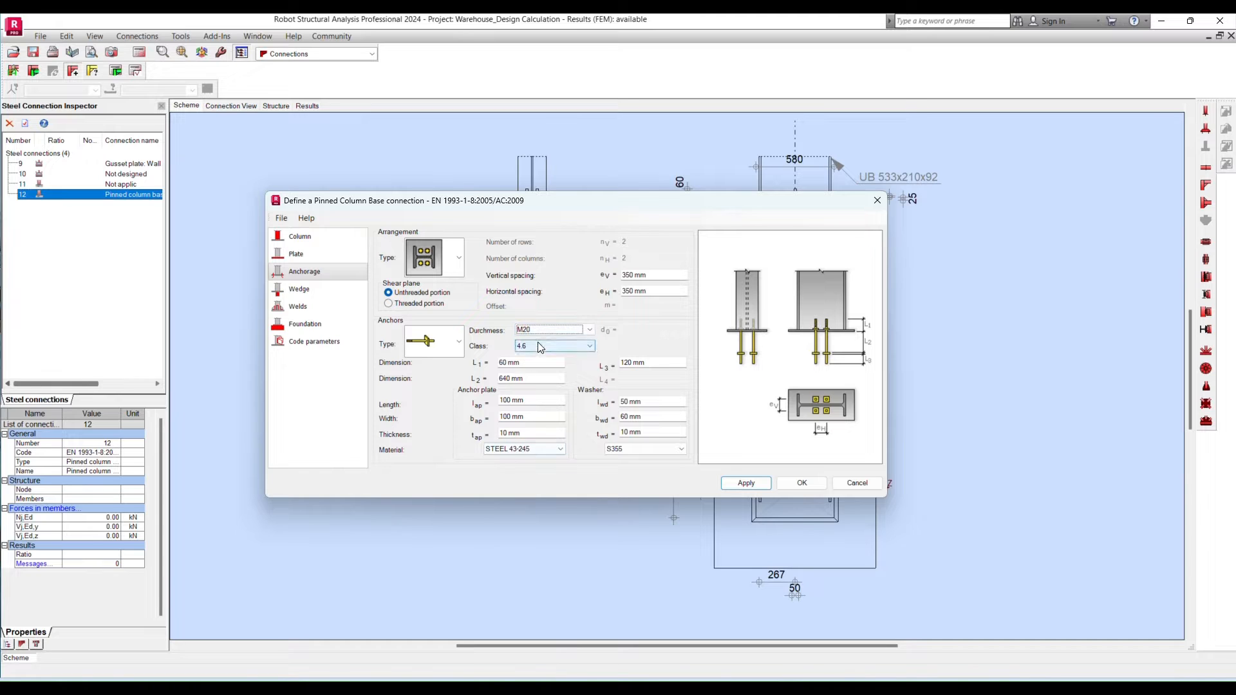
click(537, 347)
click(530, 407)
- Set the anchor dimensions L1 to 130 mm, L2 to 300 mm and L3 to 50 mm
click(505, 362)
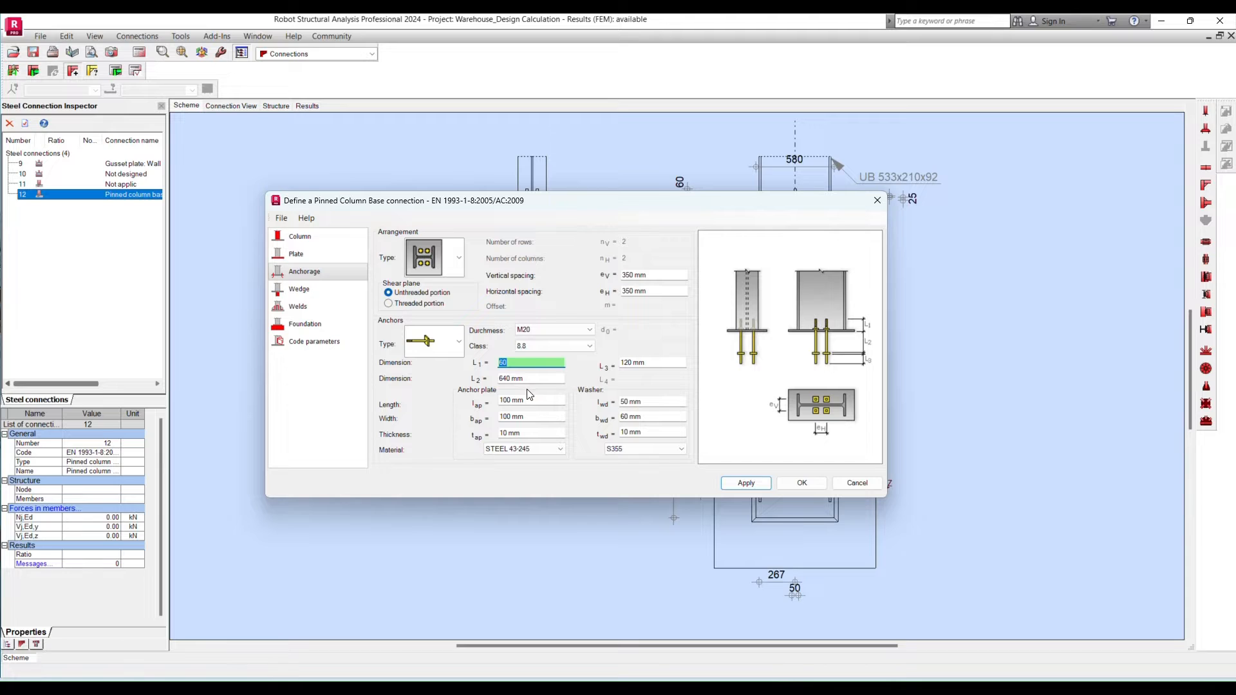
text(13)
key(Tab)
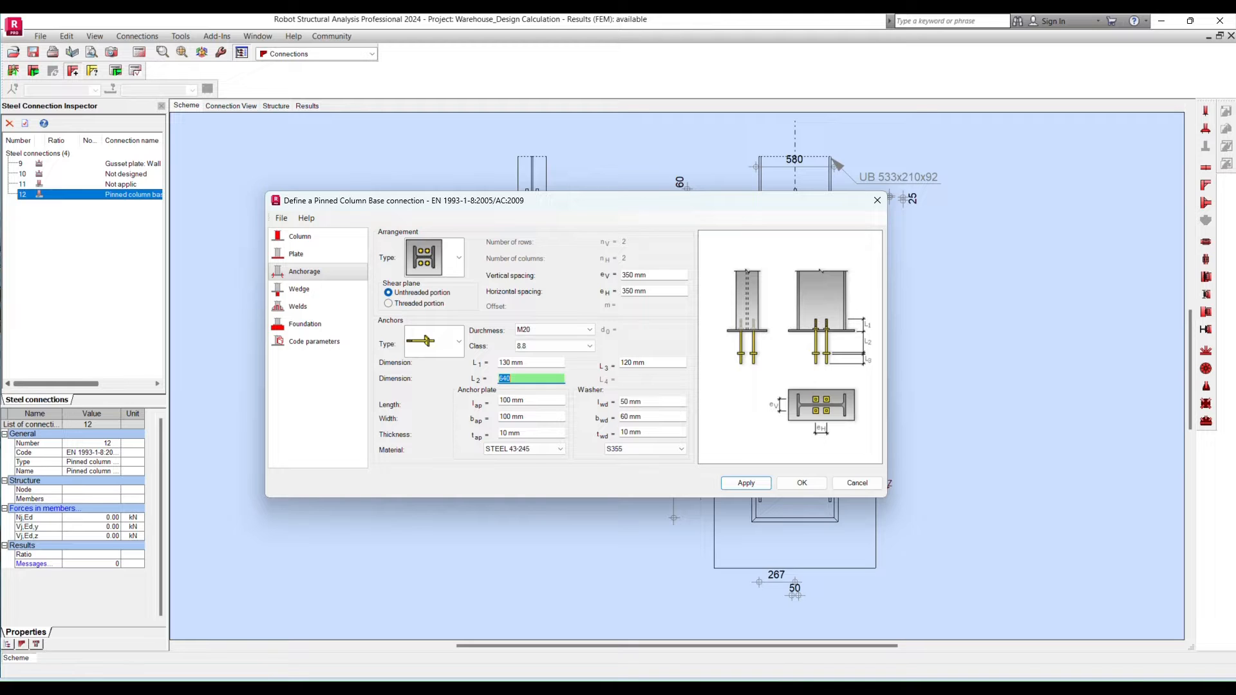
text(300)
key(Tab)
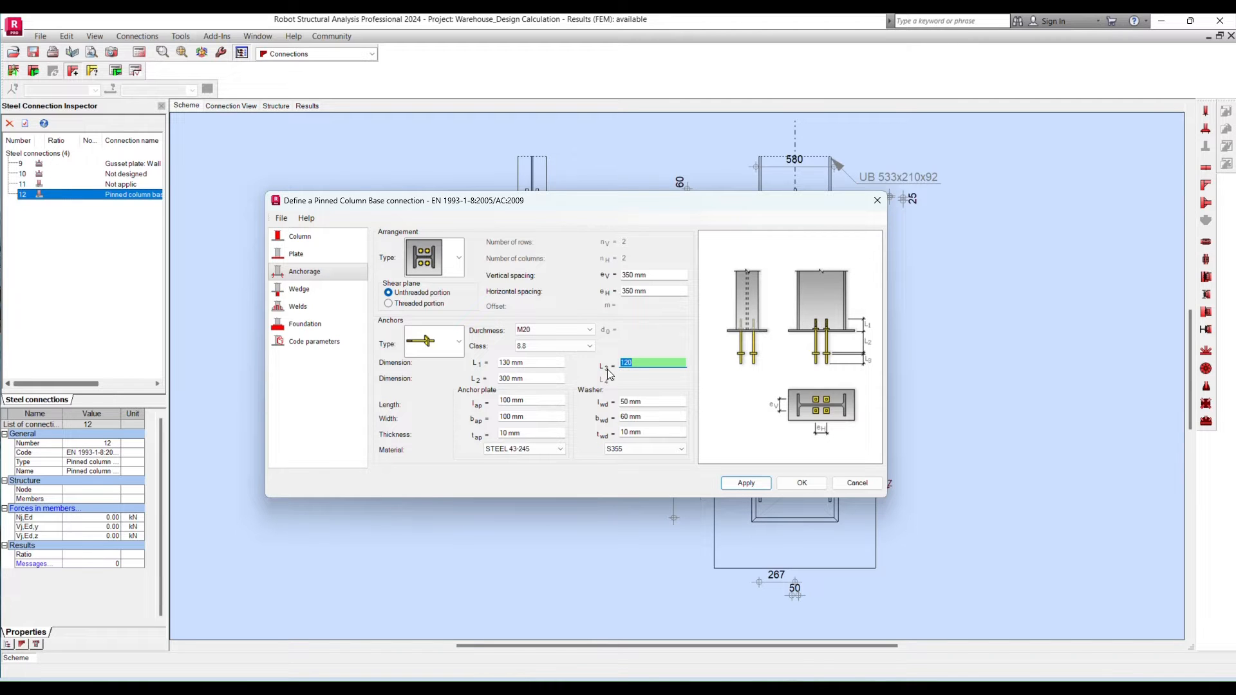
text(50)
- Set the anchor plate to 15 mm thick in S355 and the washer to 10 mm thick, and apply the anchorage settings
click(530, 400)
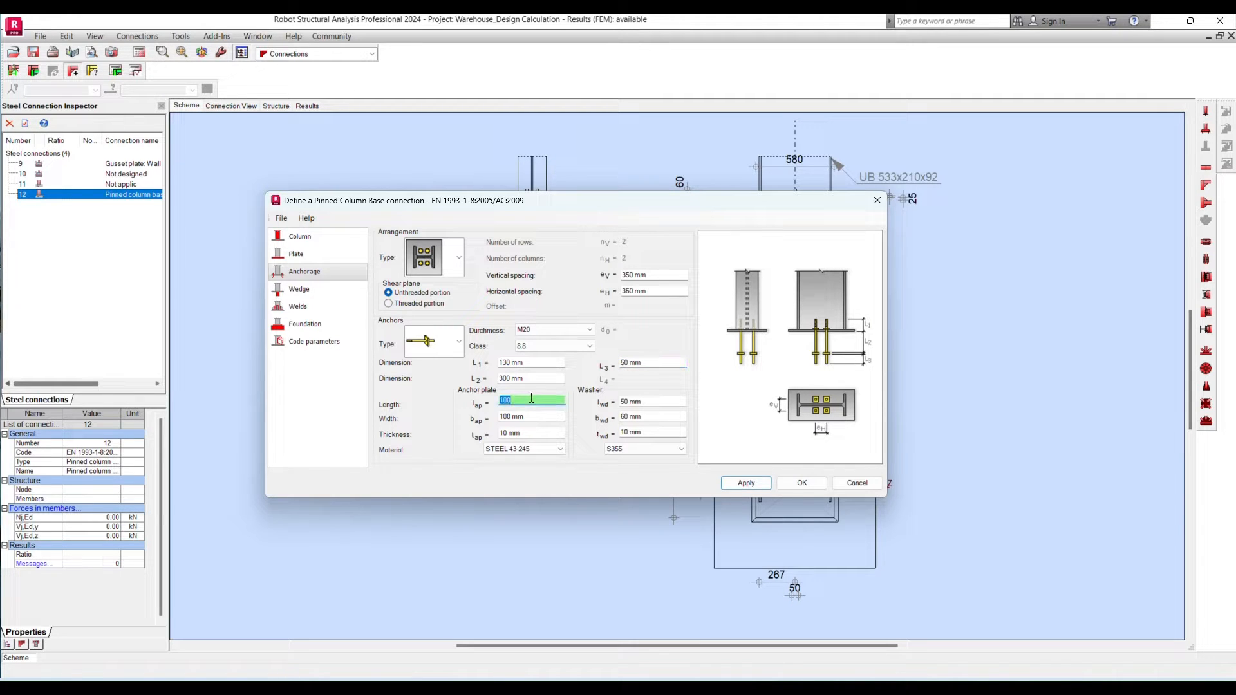
click(565, 415)
key(Tab)
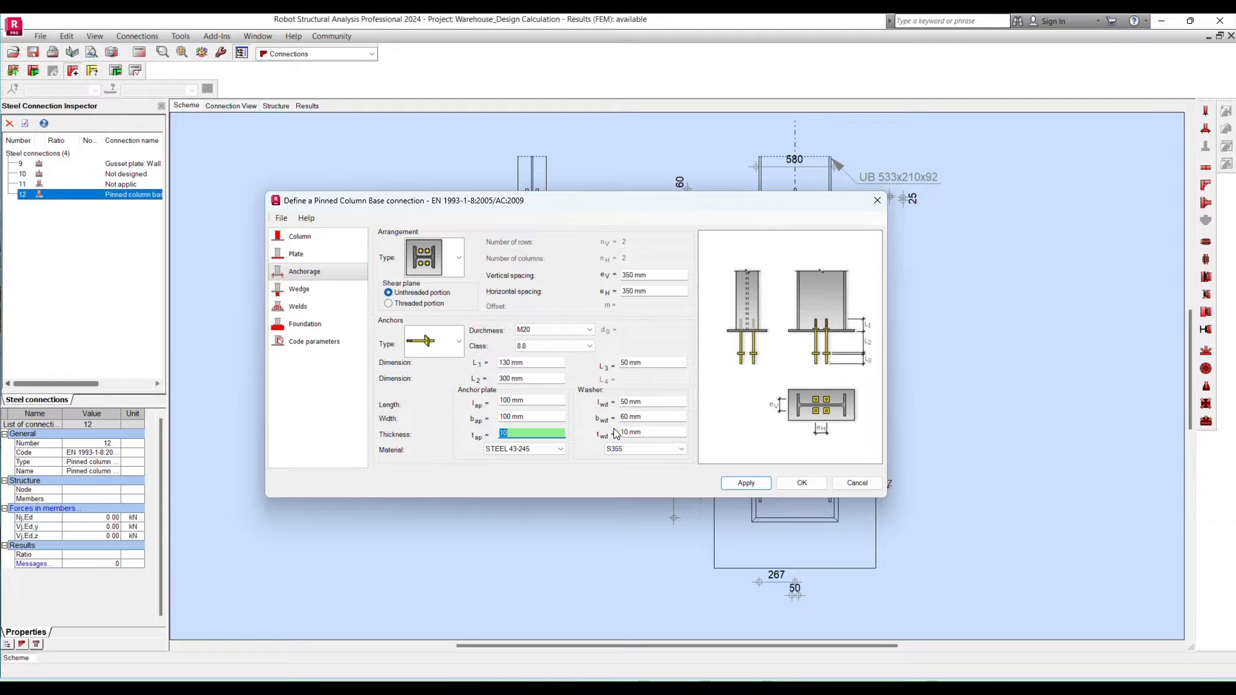
text(15)
key(Tab)
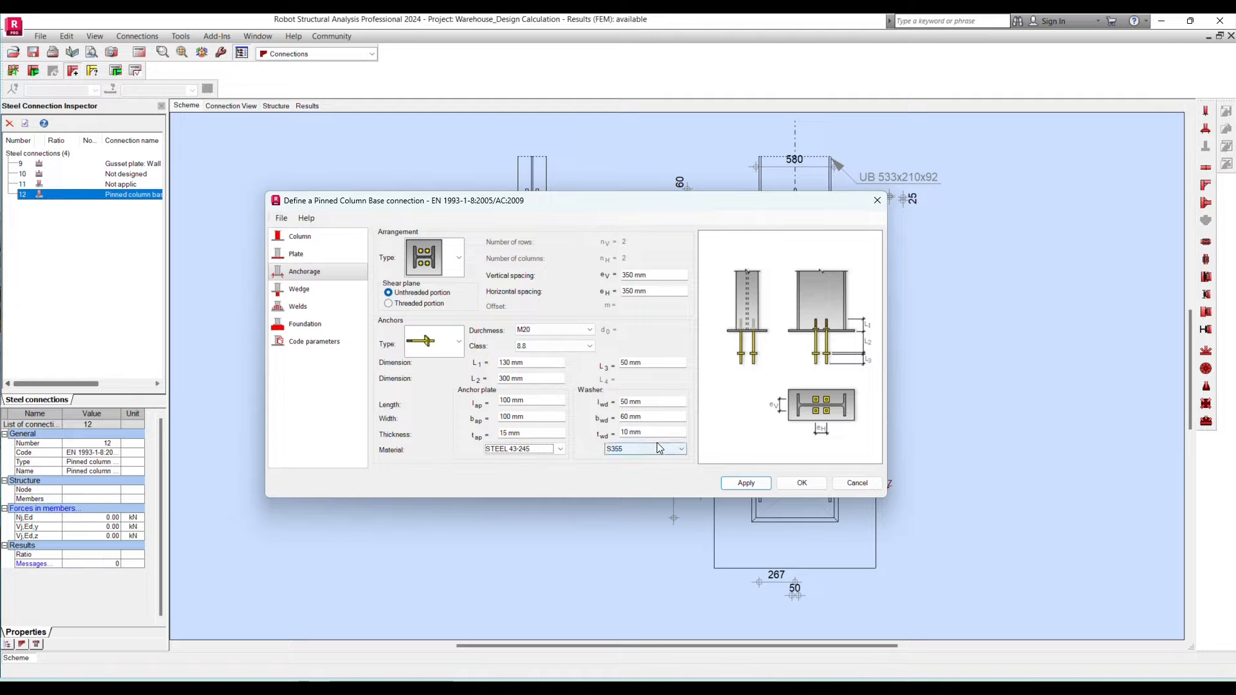
drag(661, 433, 594, 432)
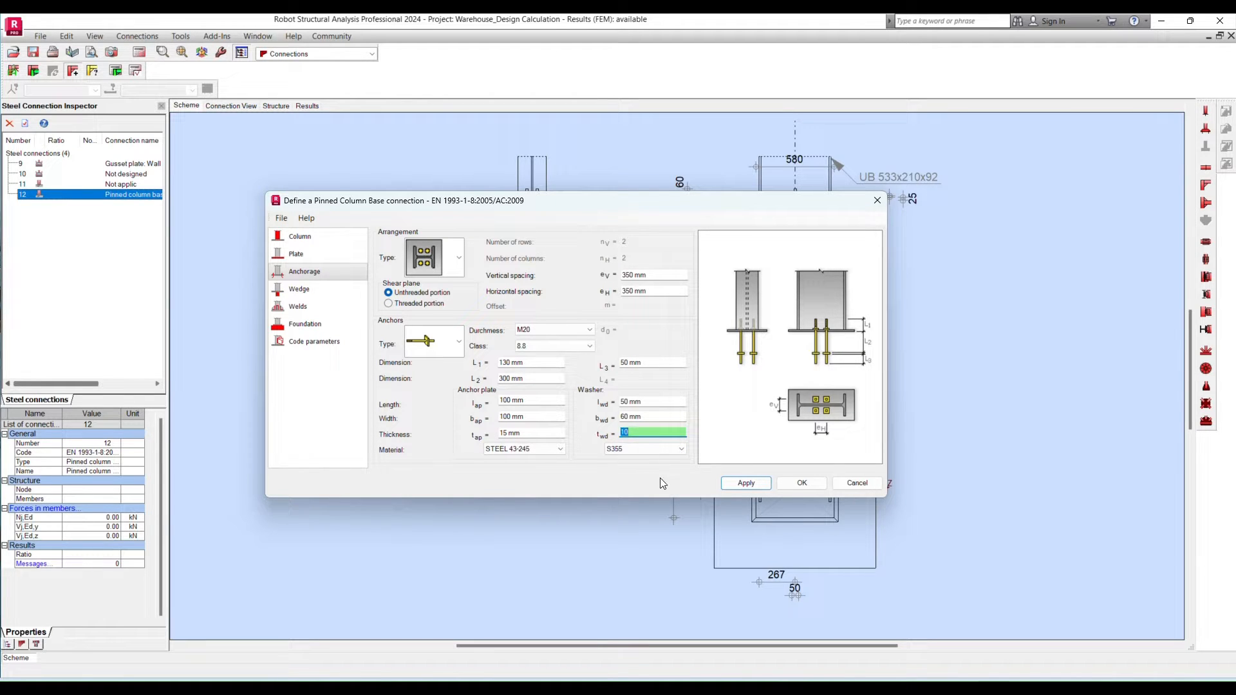
text(10)
click(546, 449)
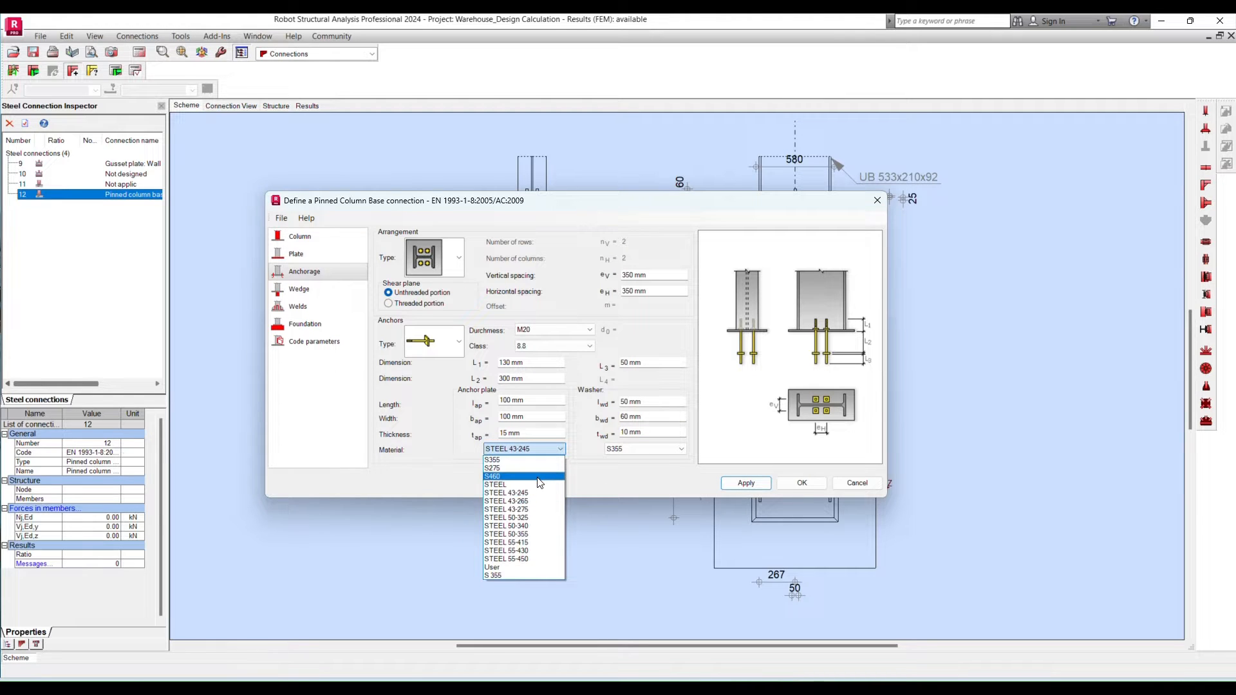
click(523, 460)
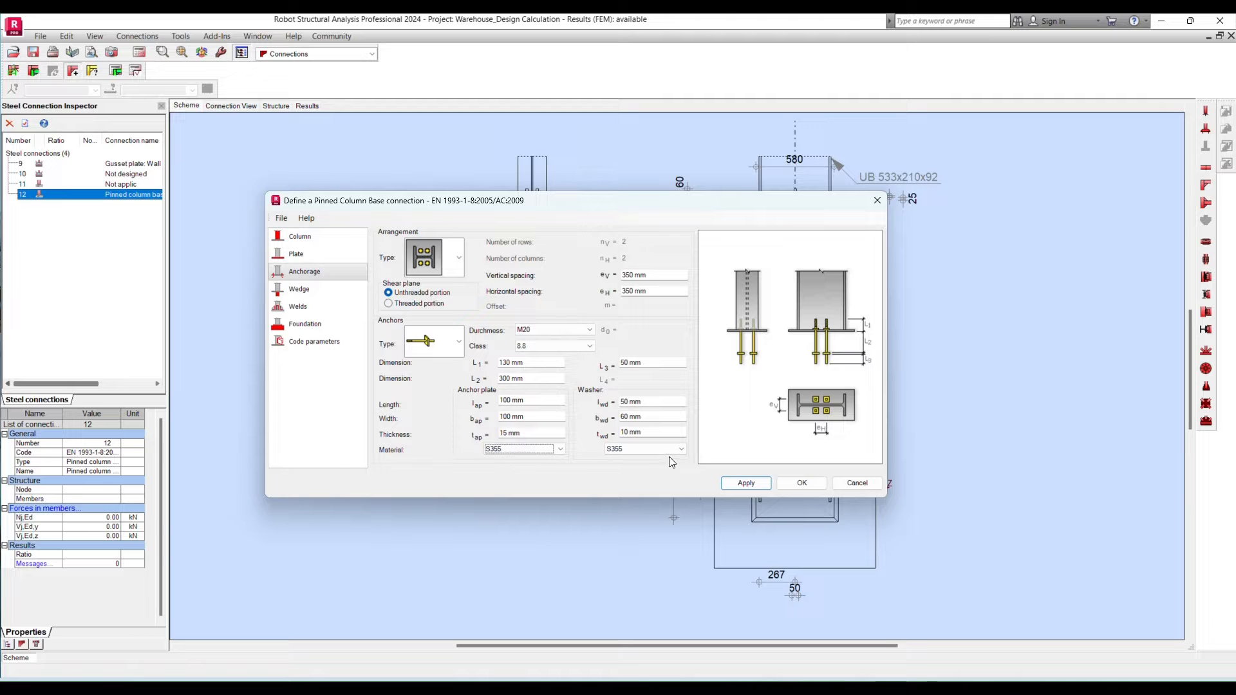
click(746, 482)
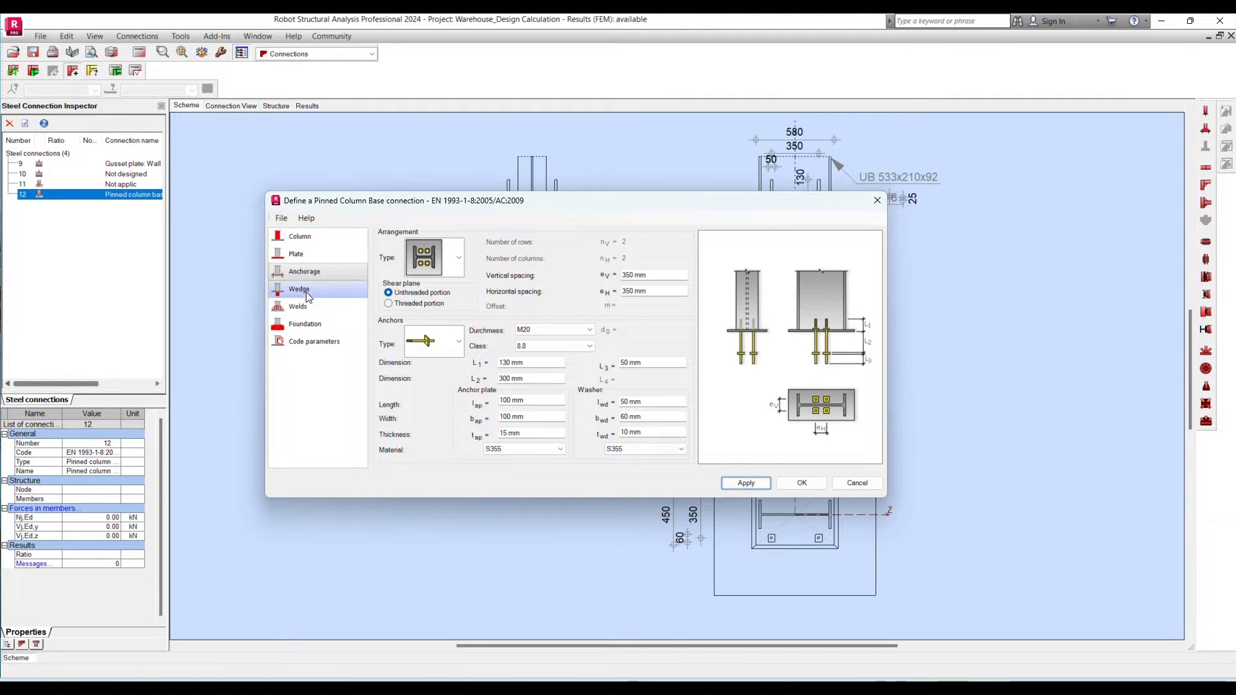
- Remove the wedge from the column base by choosing no wedge type, and apply the change
click(299, 289)
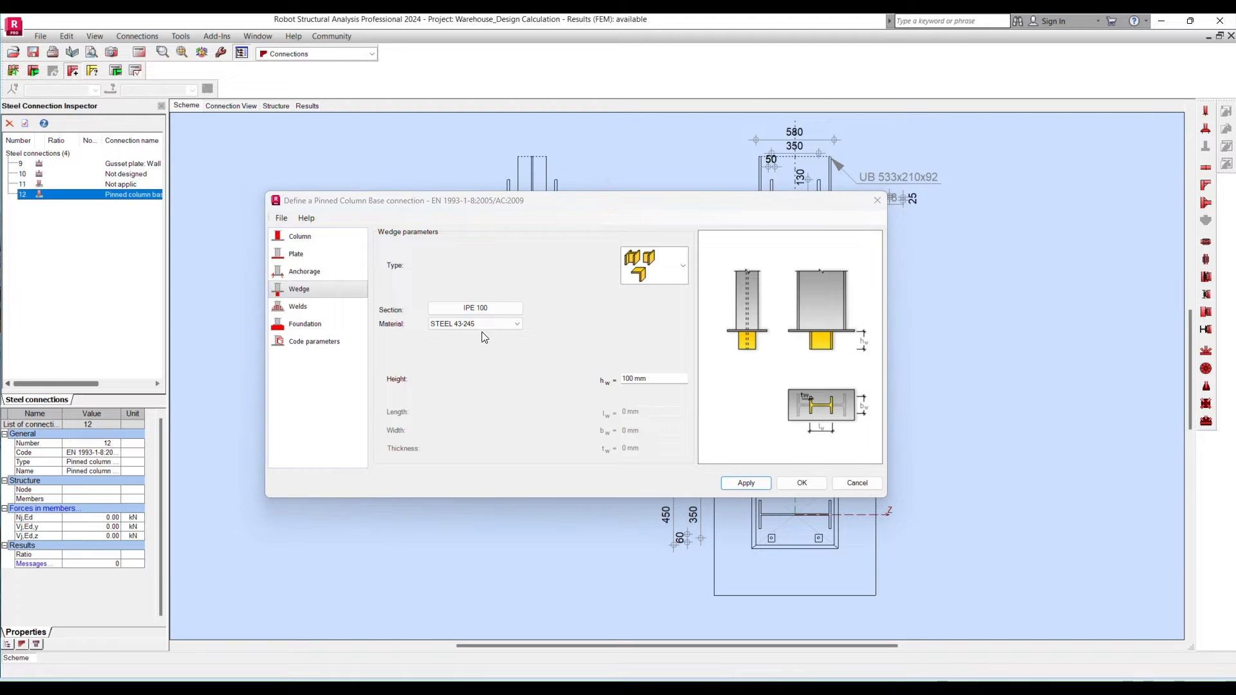
click(682, 277)
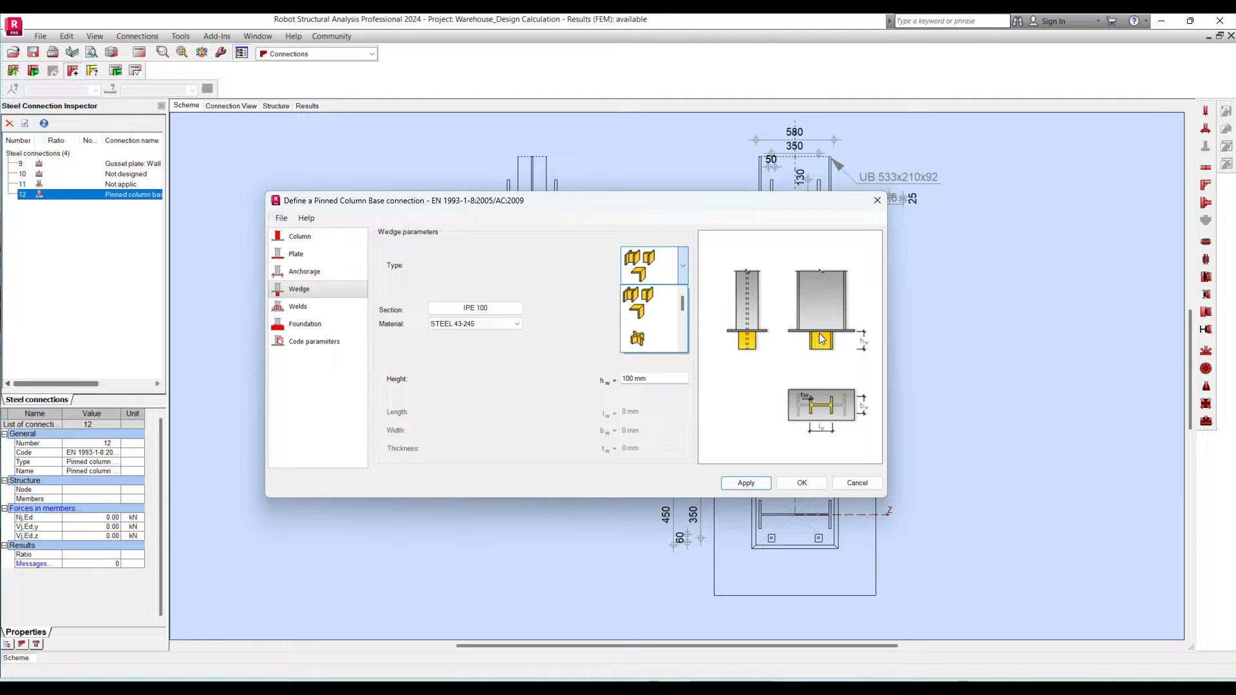
drag(679, 302, 682, 325)
click(648, 307)
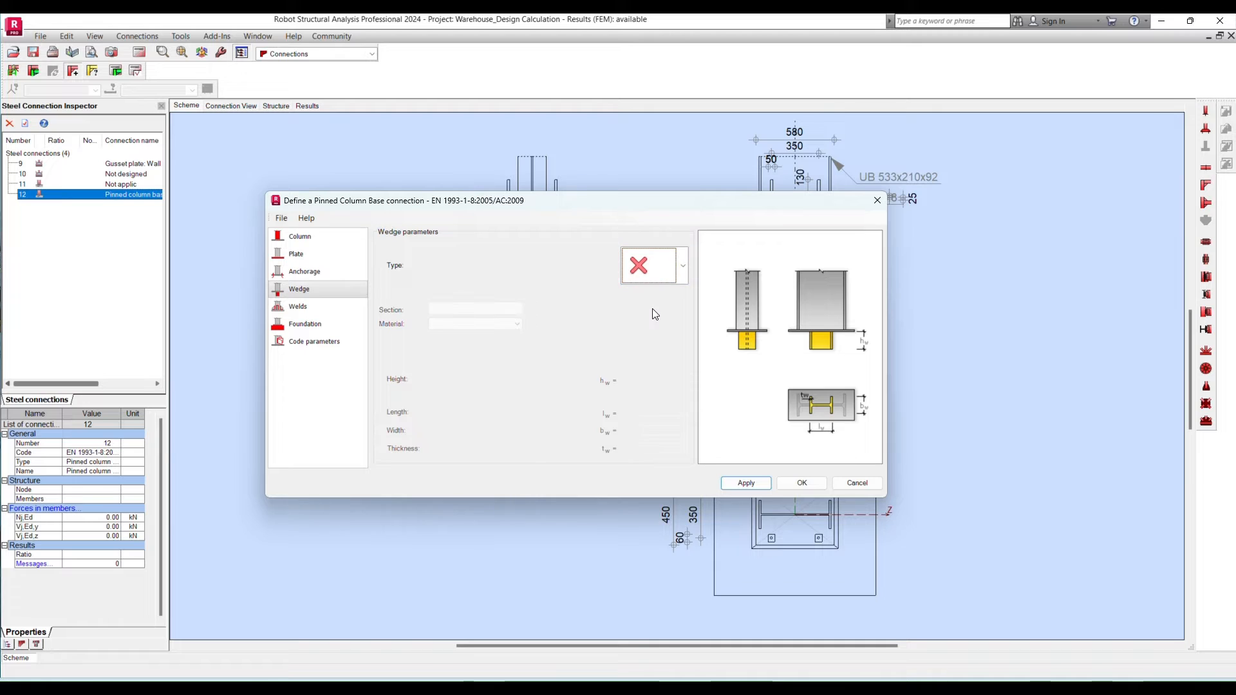
click(745, 482)
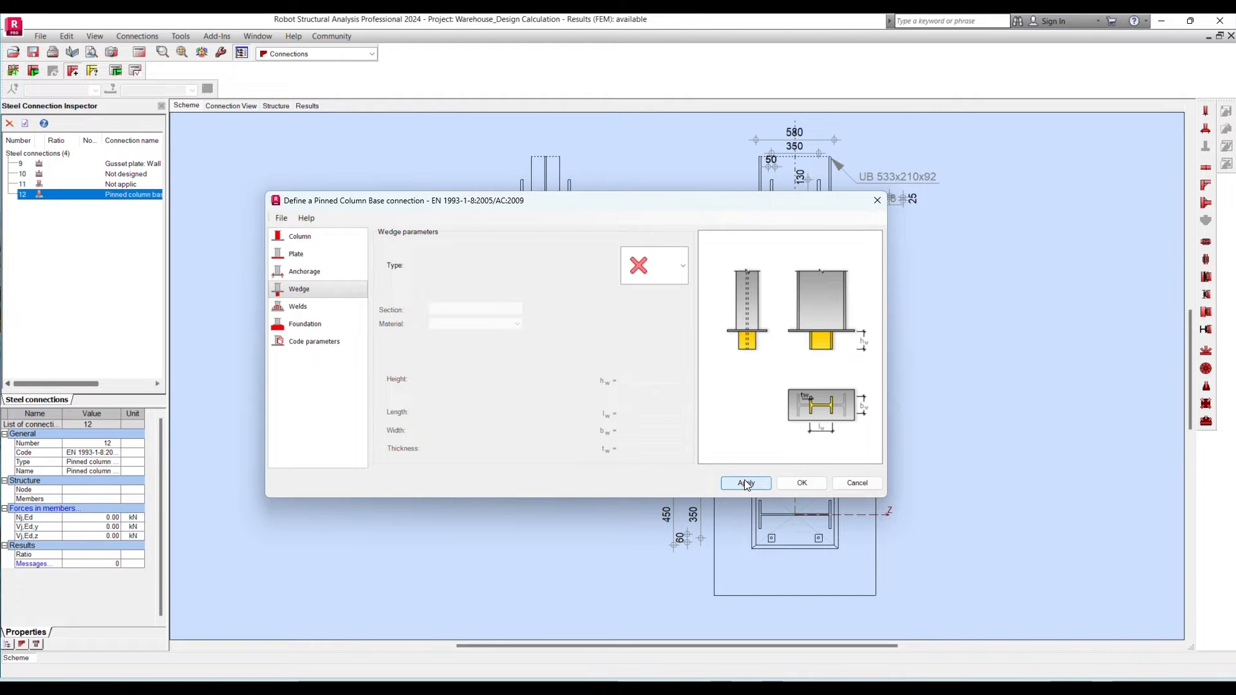
- Set the main plate weld to 8 mm and apply the change
click(300, 309)
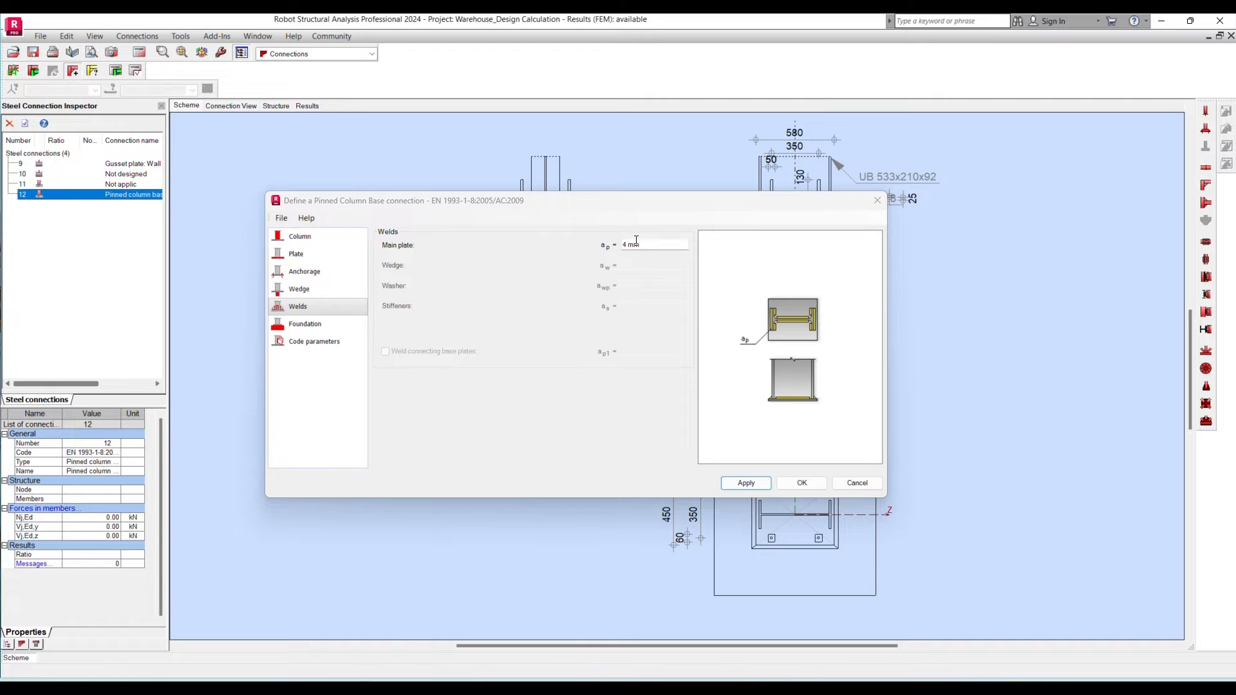
drag(650, 245, 593, 244)
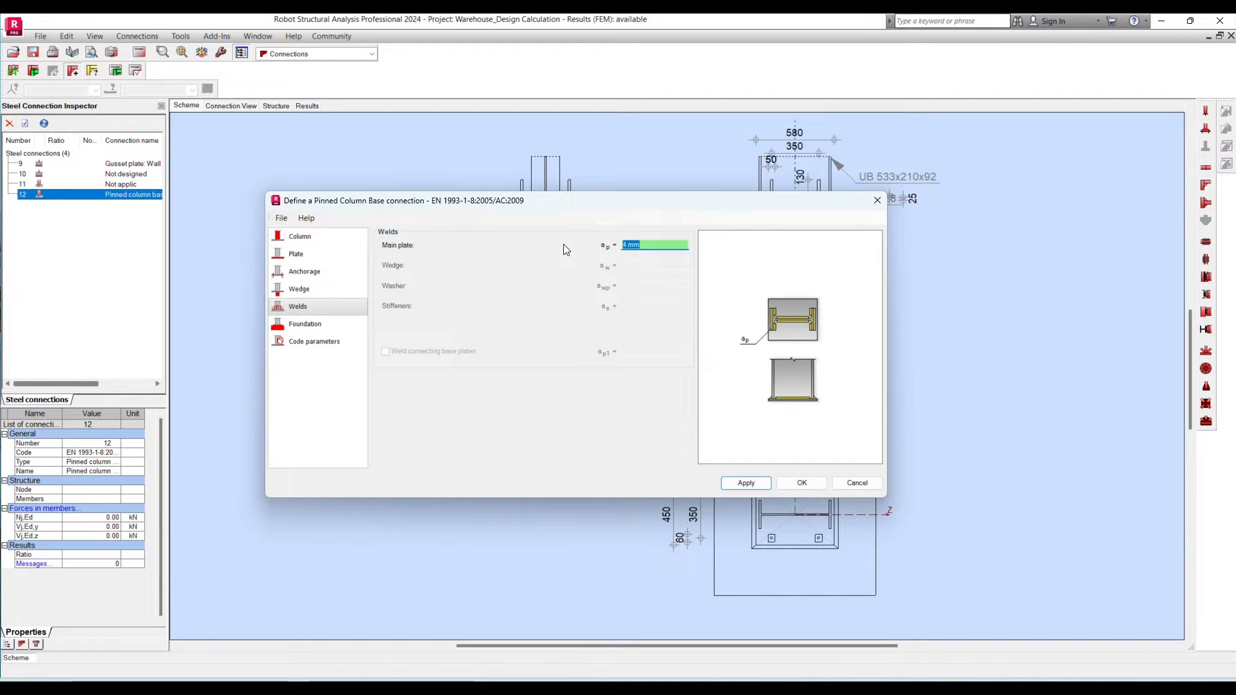
text(8)
click(548, 34)
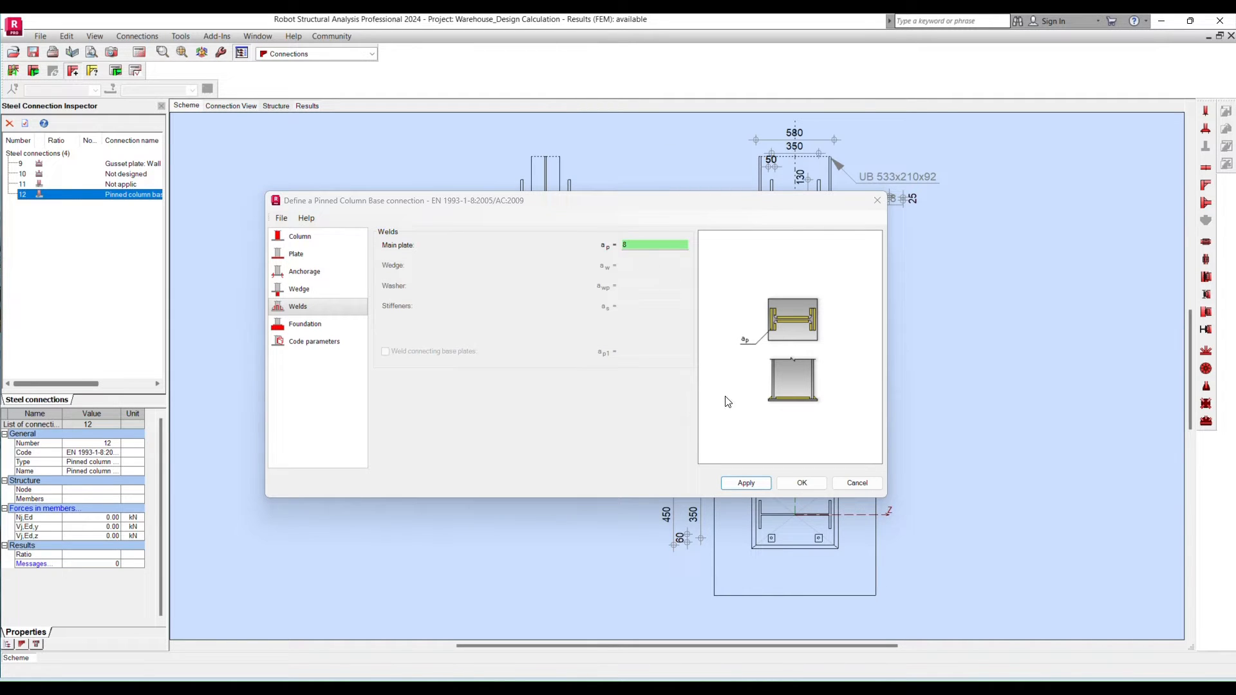
double_click(628, 244)
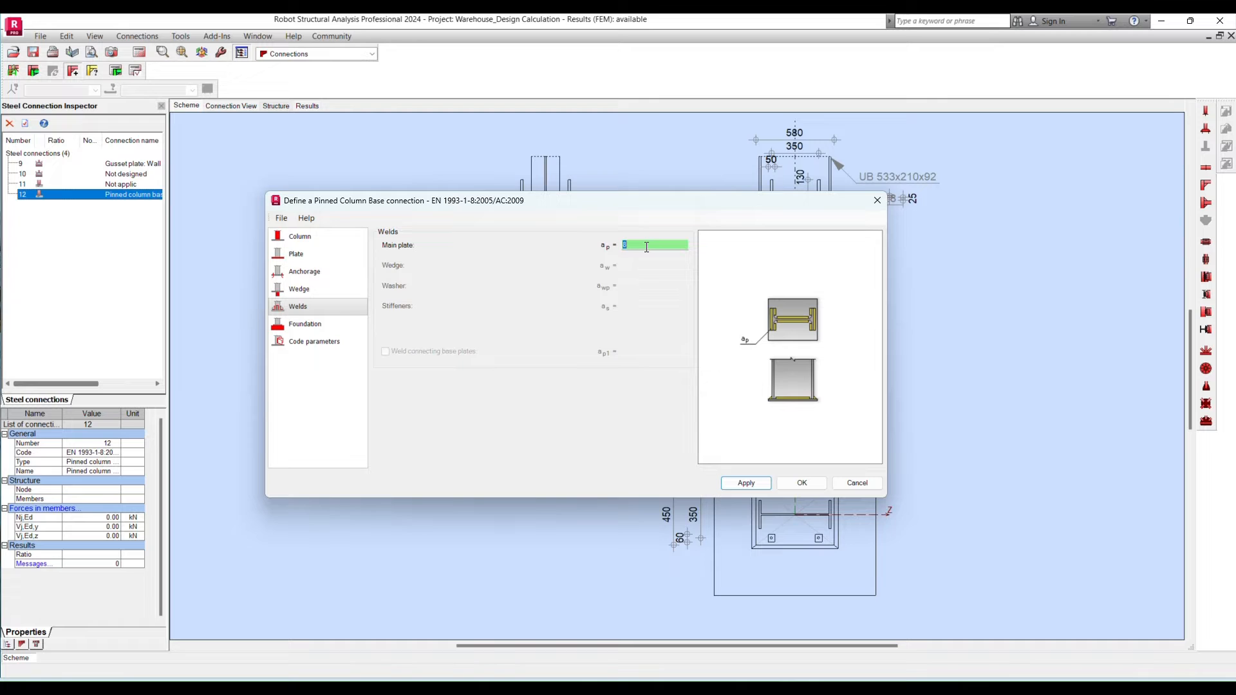
click(748, 483)
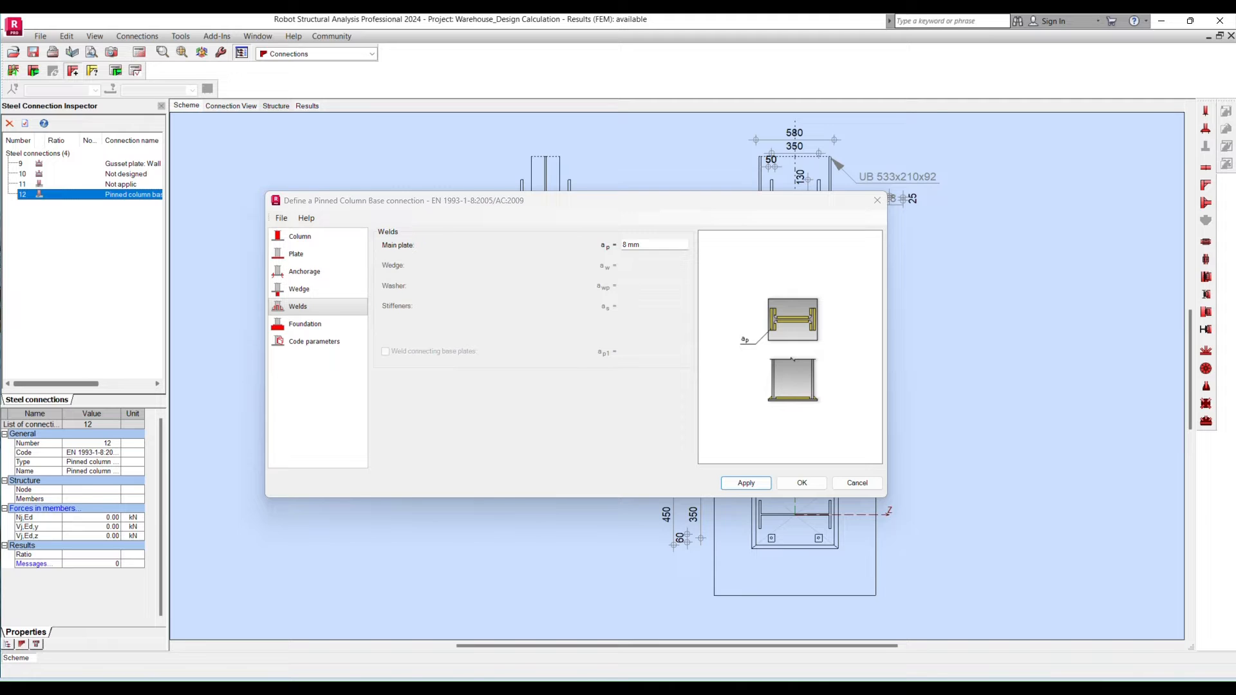
- Set the column base foundation to 800 mm length, 800 mm width and 600 mm height
click(319, 326)
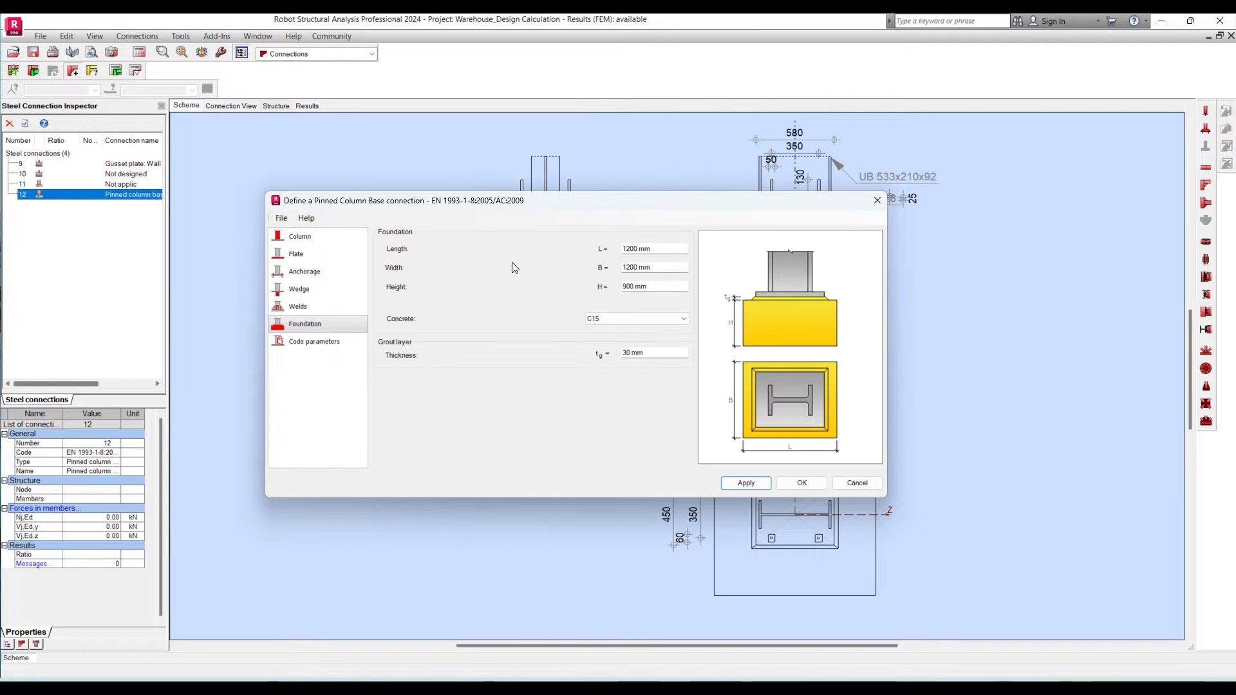
key(Tab)
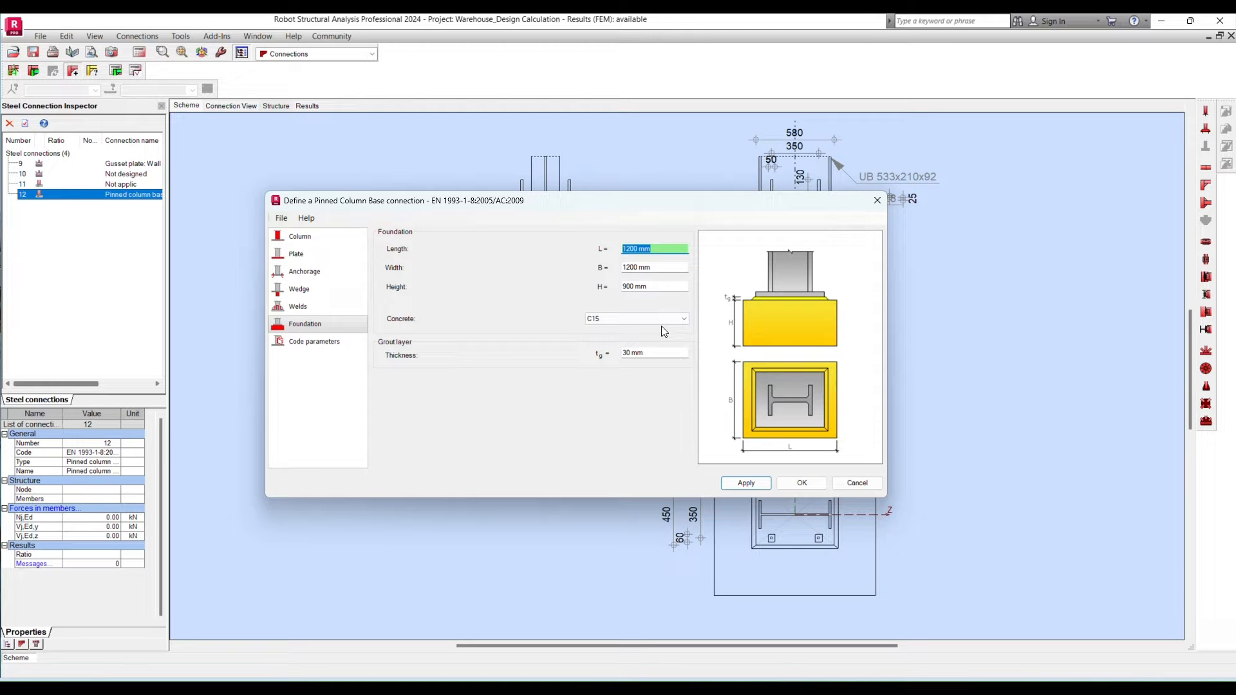
text(800)
key(Tab)
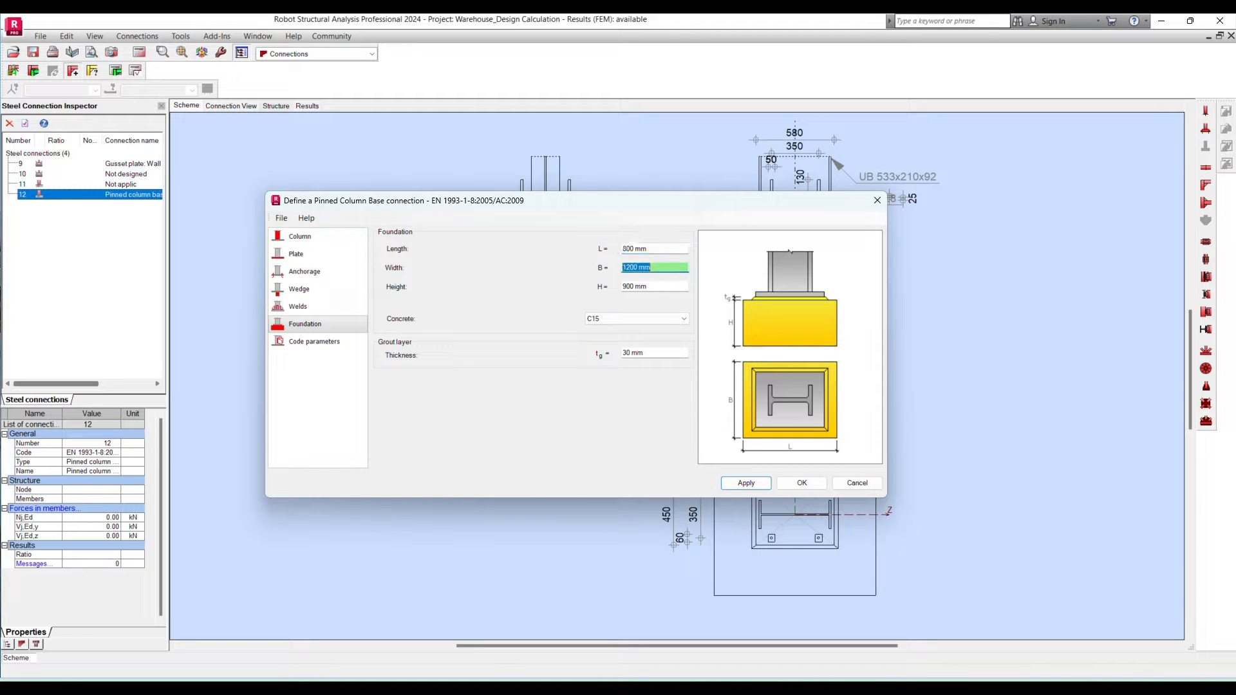
text(800)
key(Tab)
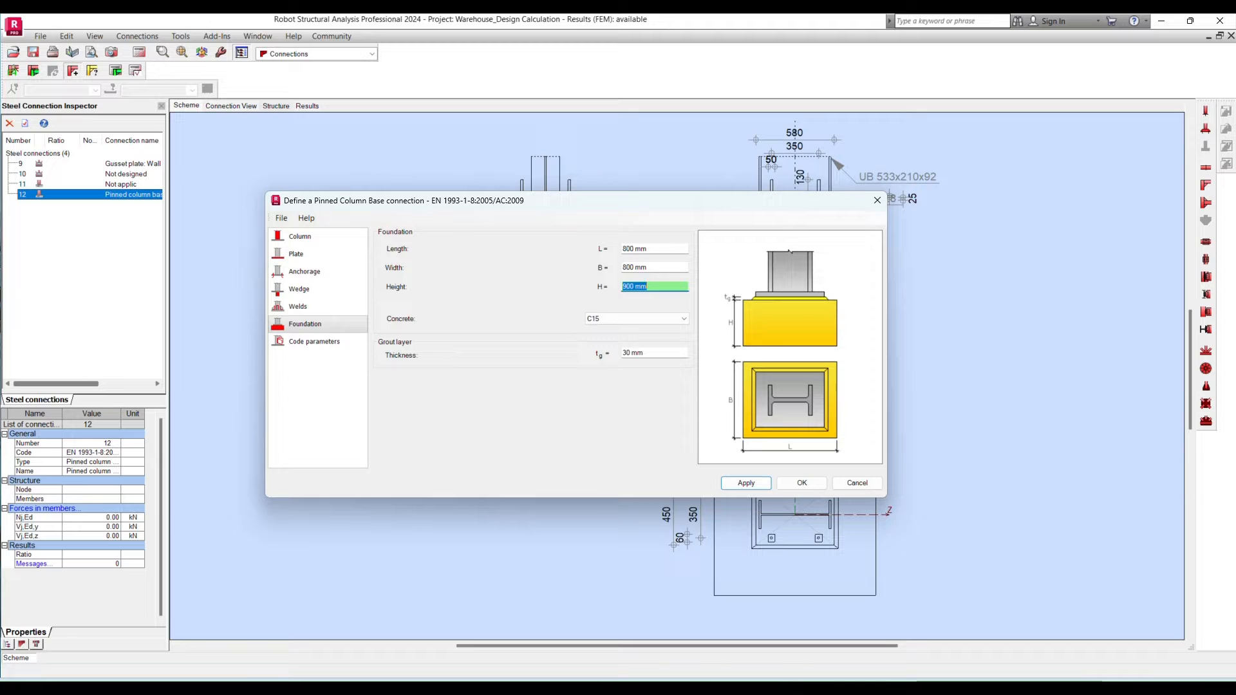
text(600)
- Set the foundation concrete to C32/40 and the grout layer thickness to 25 mm, and apply the foundation settings
click(620, 320)
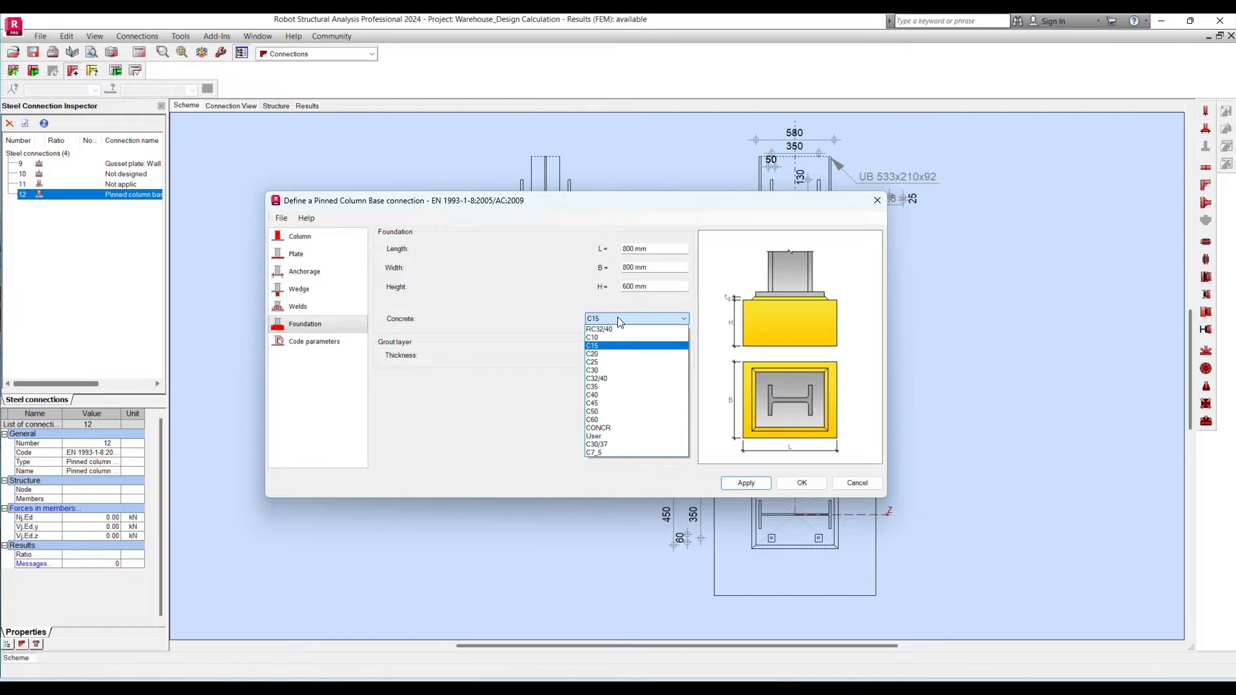
click(613, 379)
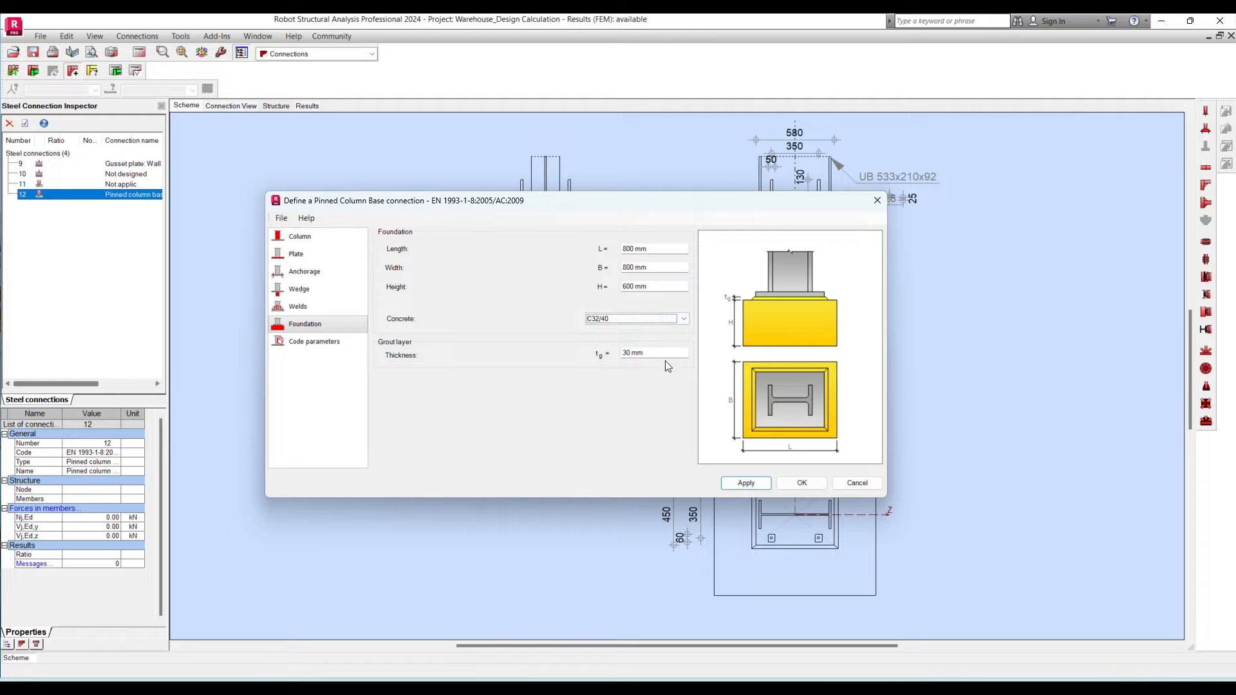
drag(661, 356, 547, 356)
text(25)
click(741, 484)
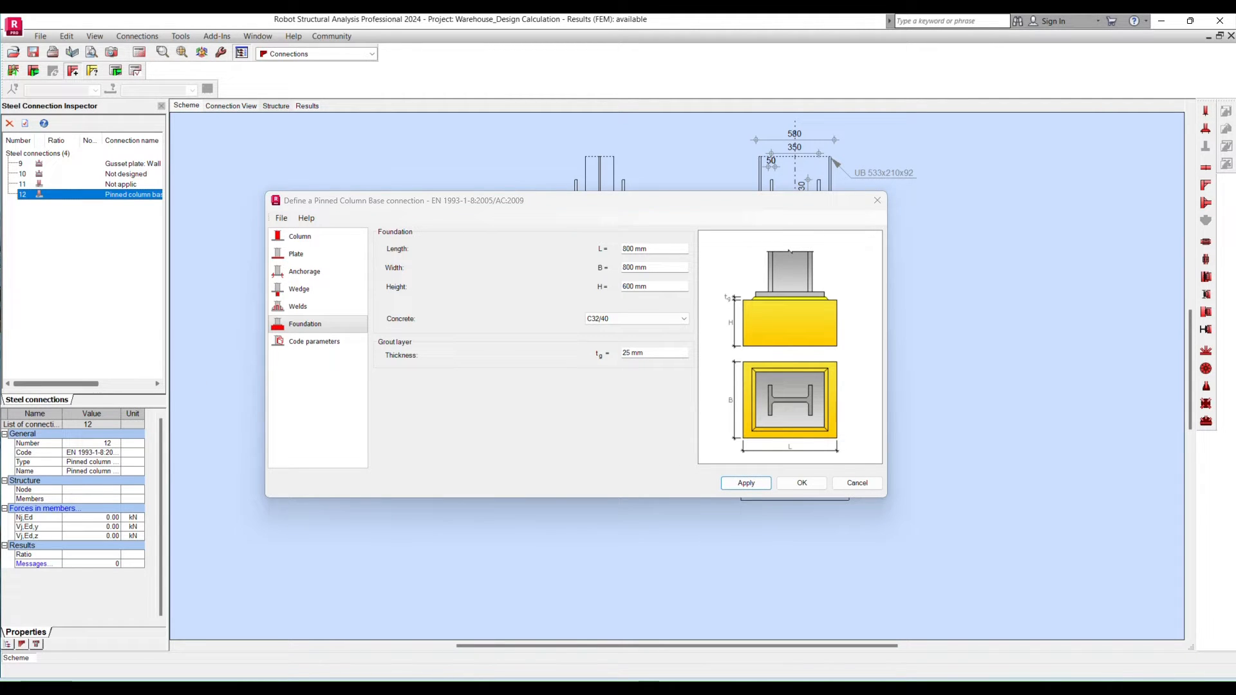
- Review the code parameters, keep the CEB analysis enabled, and accept the pinned column base definition
click(324, 344)
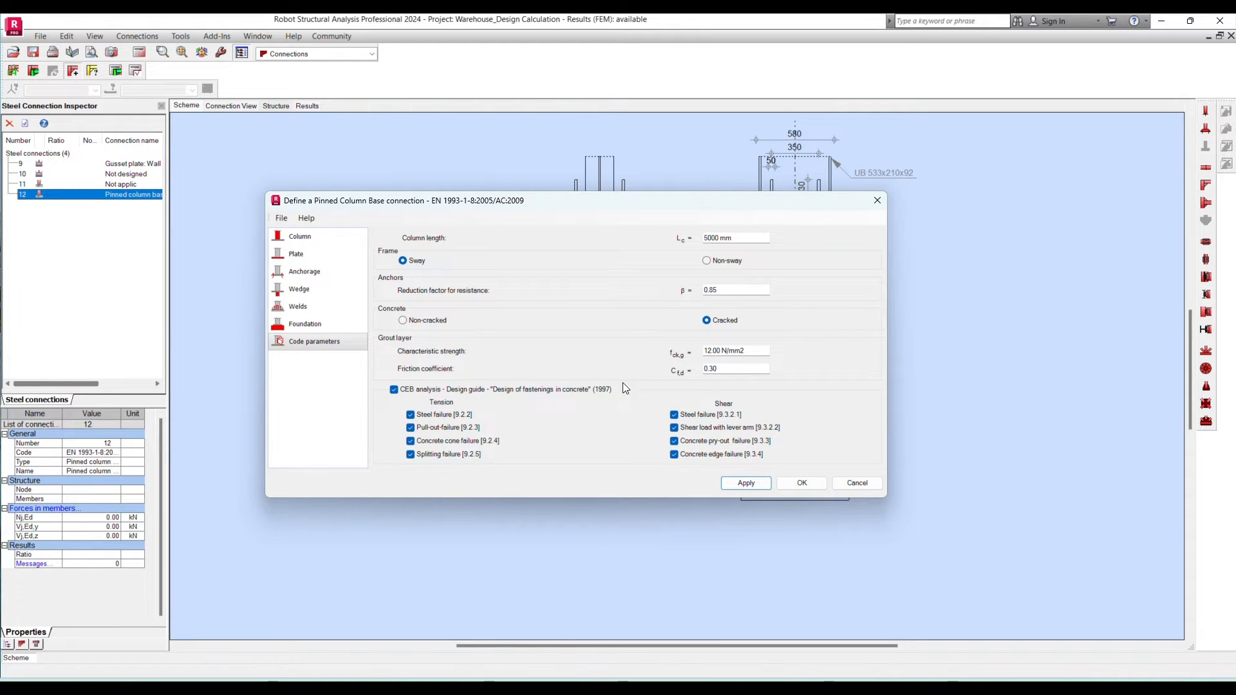
click(394, 389)
click(394, 389)
click(793, 483)
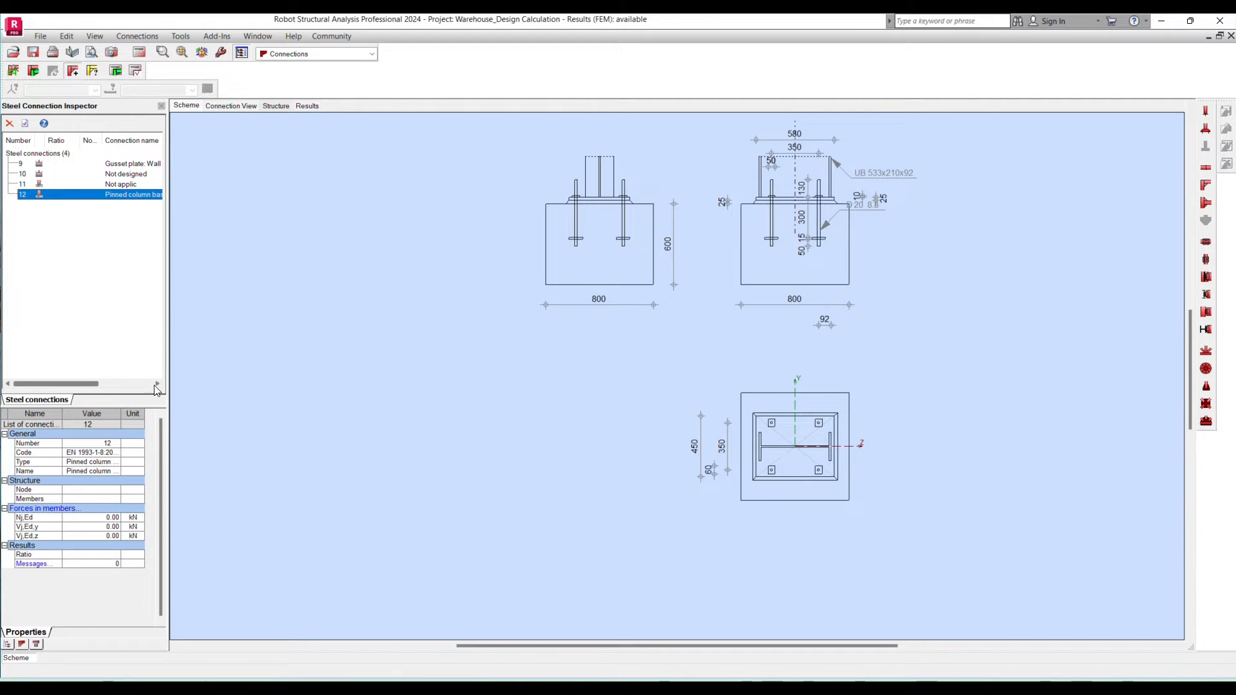
- Reopen the pinned column base definition and renumber the connection as 1
double_click(129, 194)
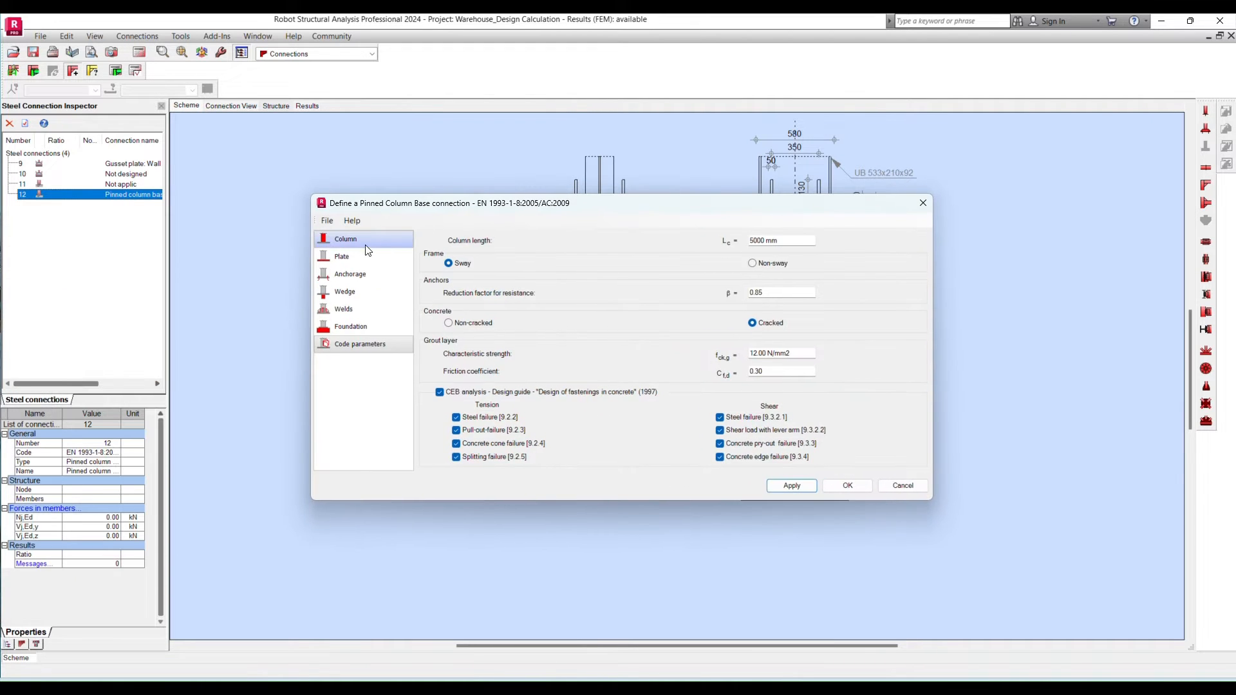
click(362, 243)
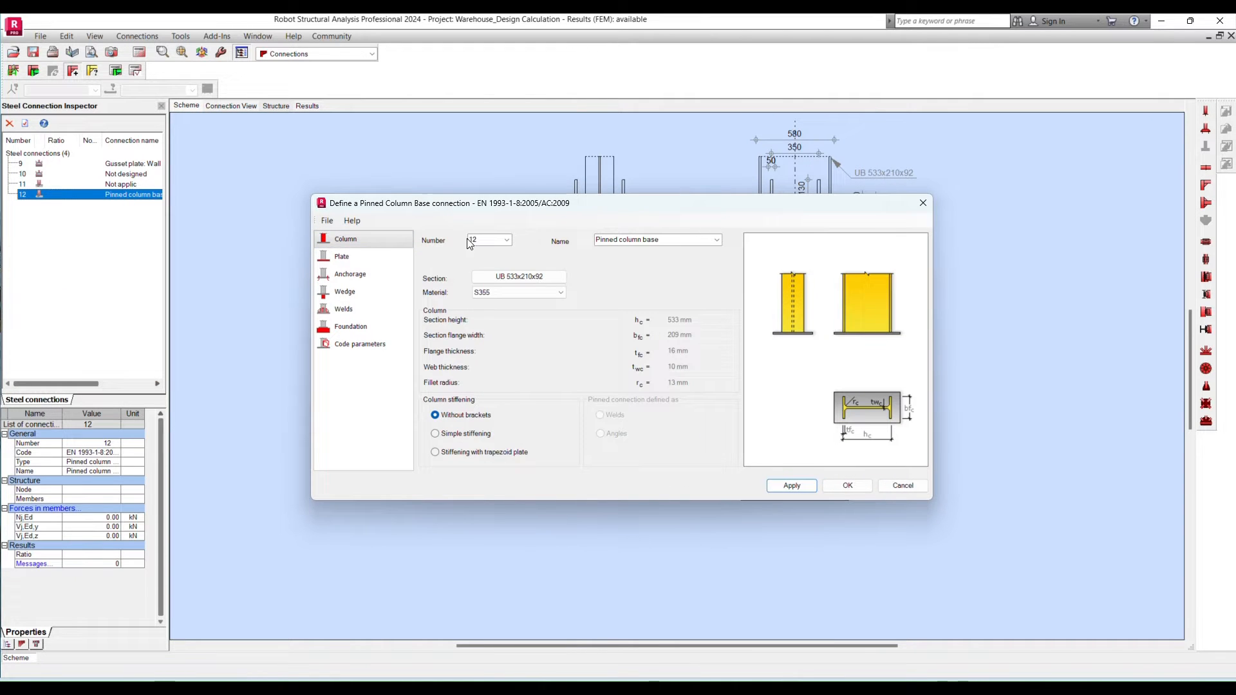
drag(479, 240, 466, 240)
text(1)
click(793, 486)
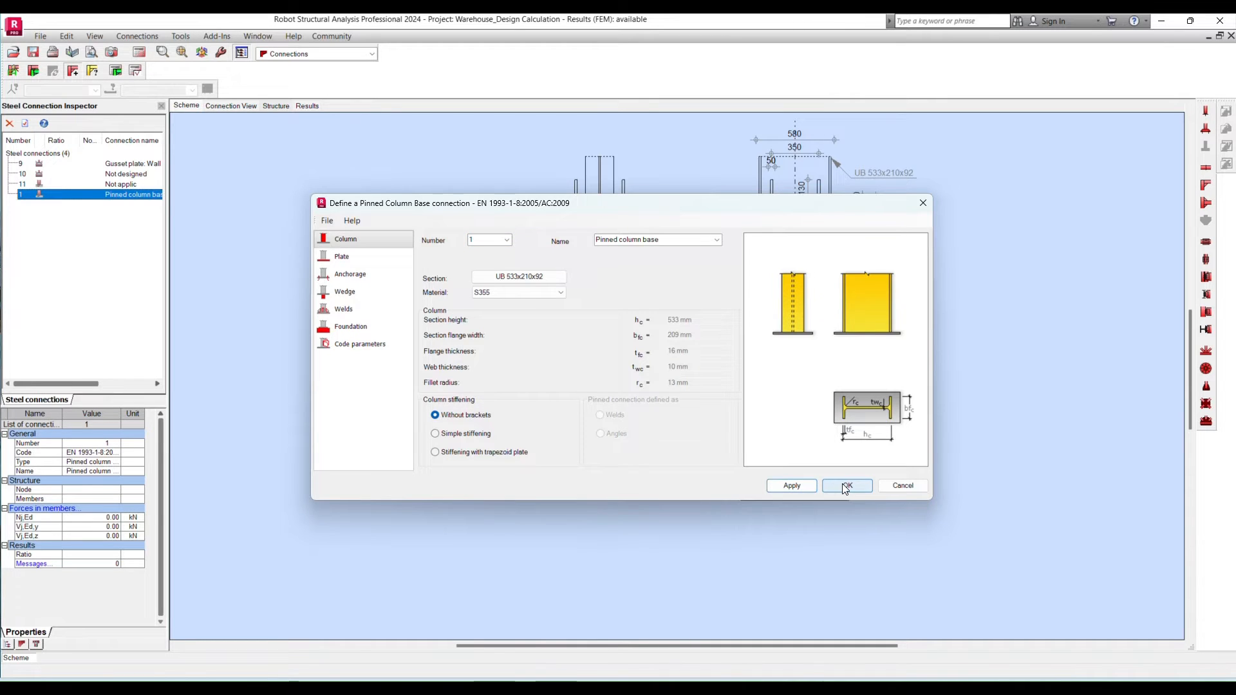
click(845, 487)
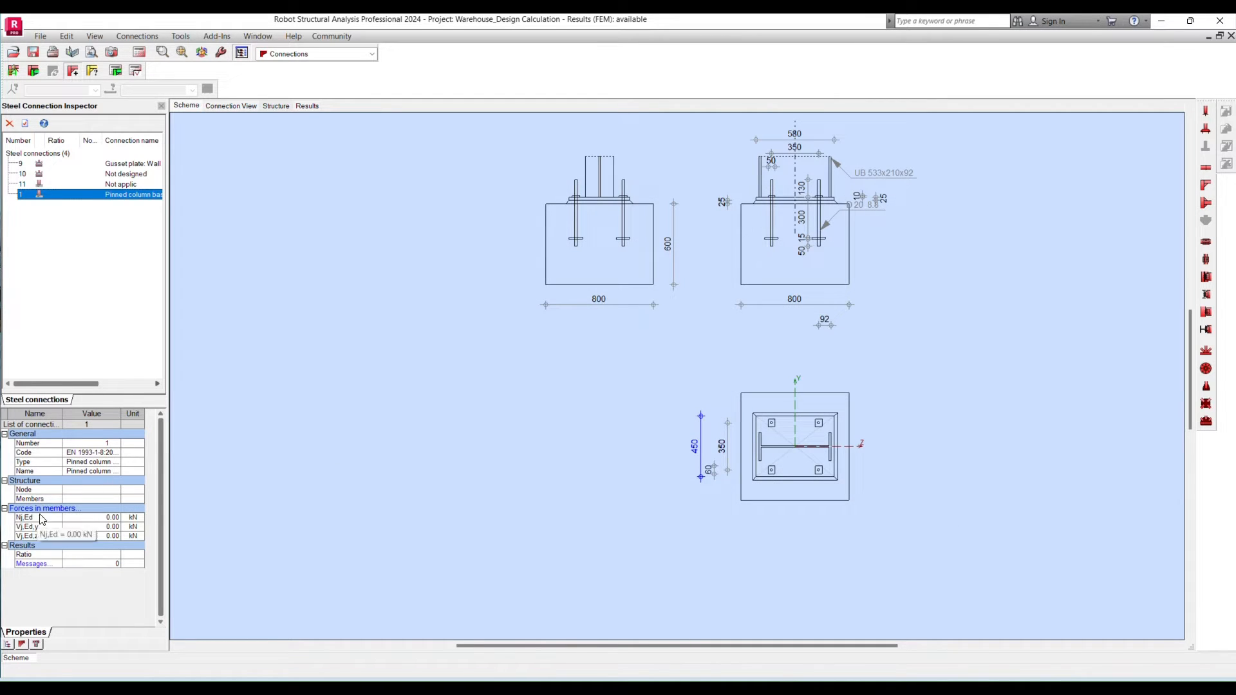
- Switch from the Connections layout to the Start layout and select main column members 1to14
click(47, 508)
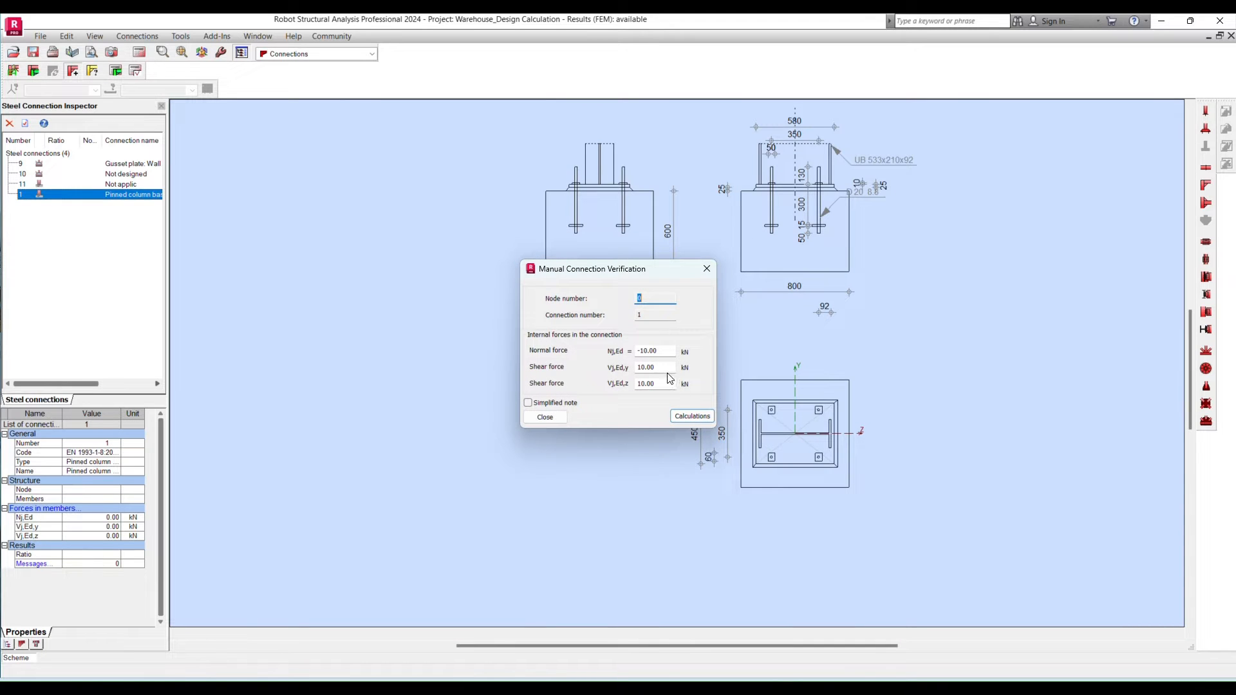
click(706, 269)
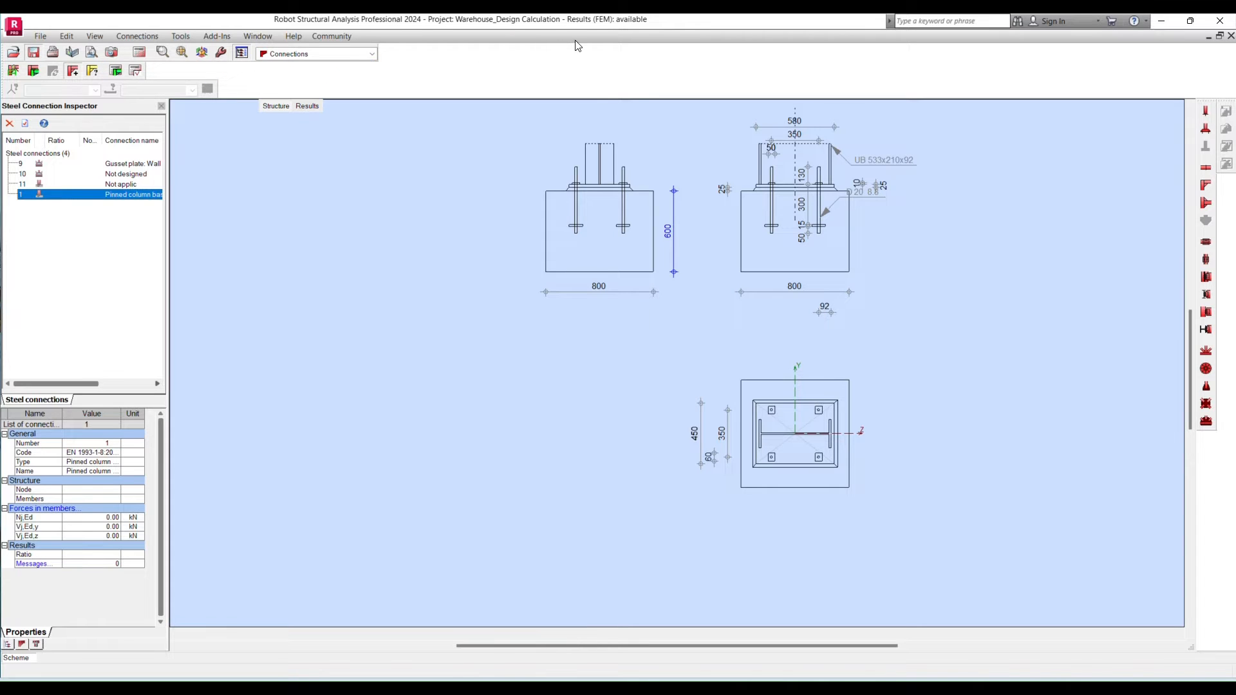
click(371, 55)
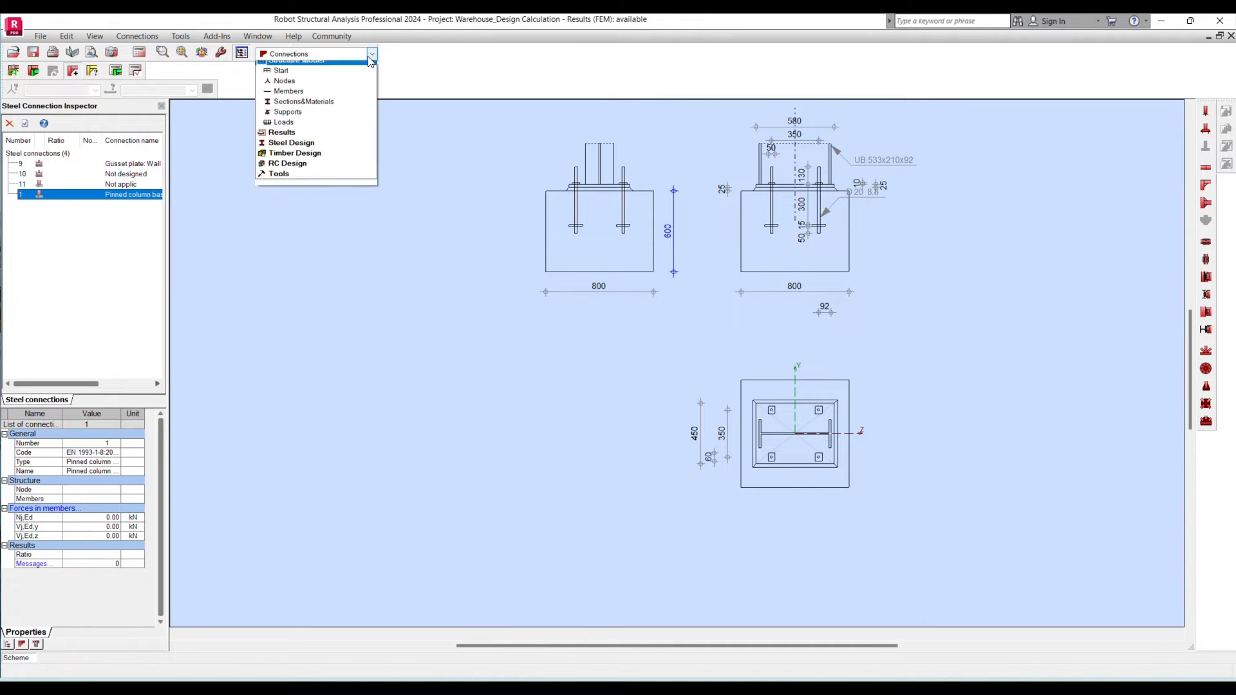
click(303, 71)
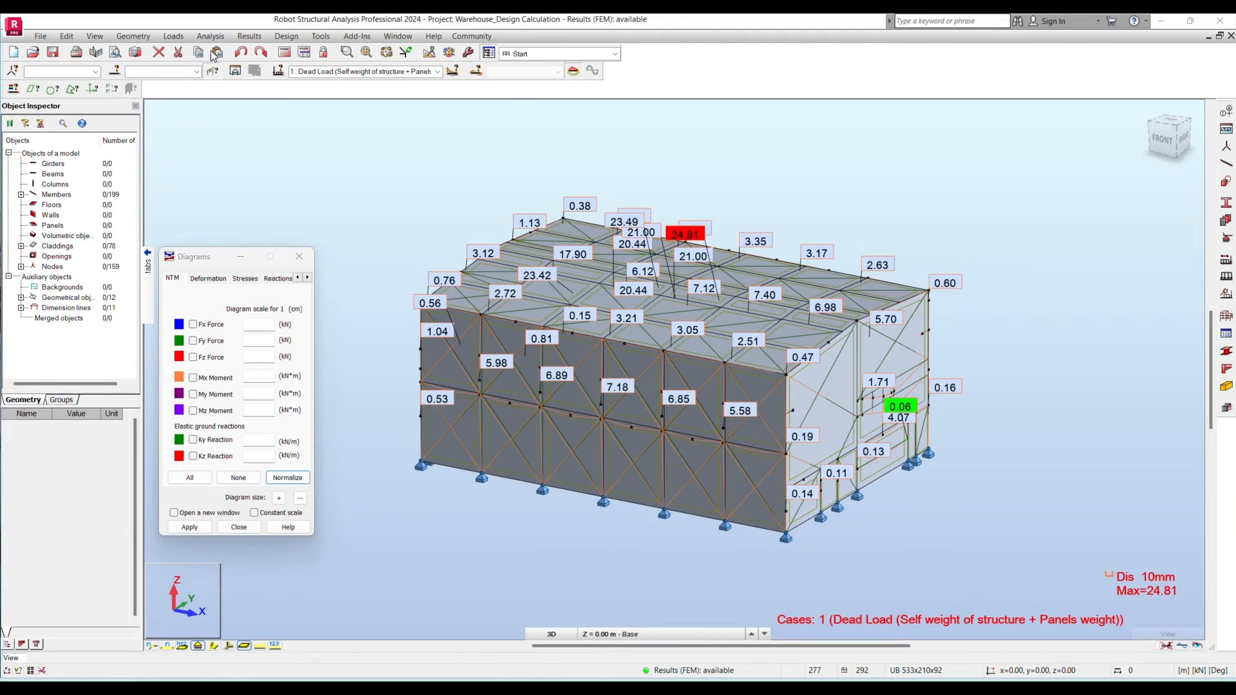
click(195, 72)
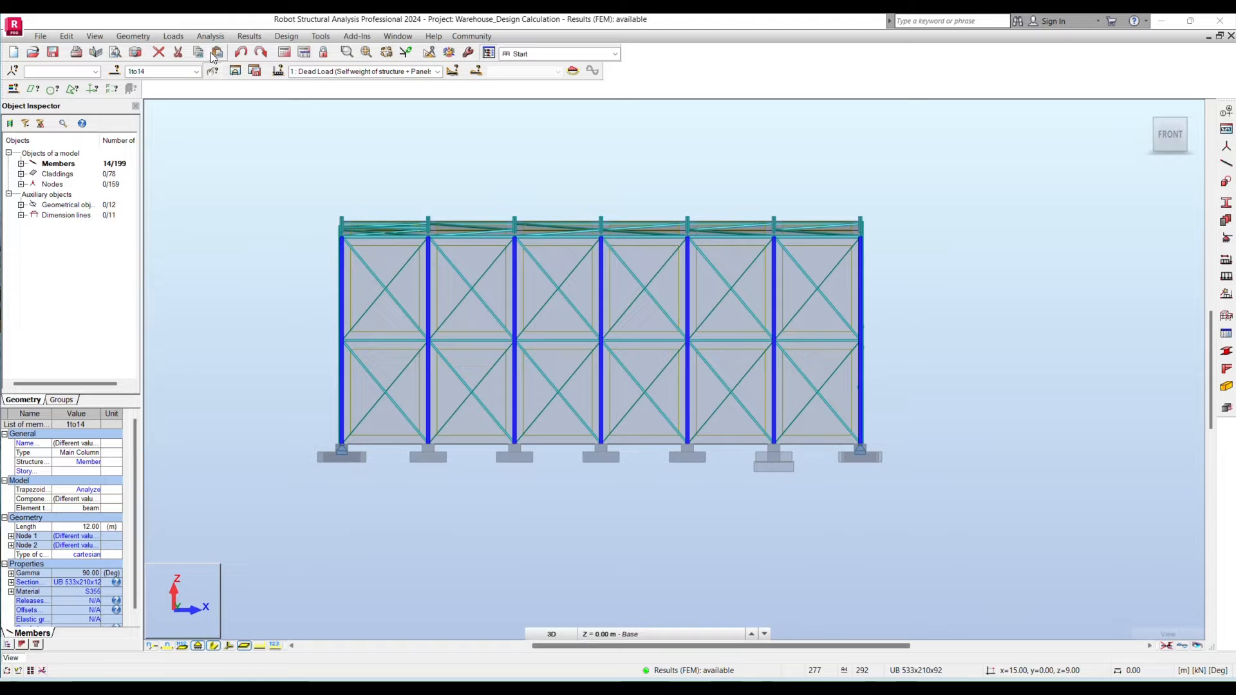
- Open the reactions results table and select nodes 1to14
click(256, 35)
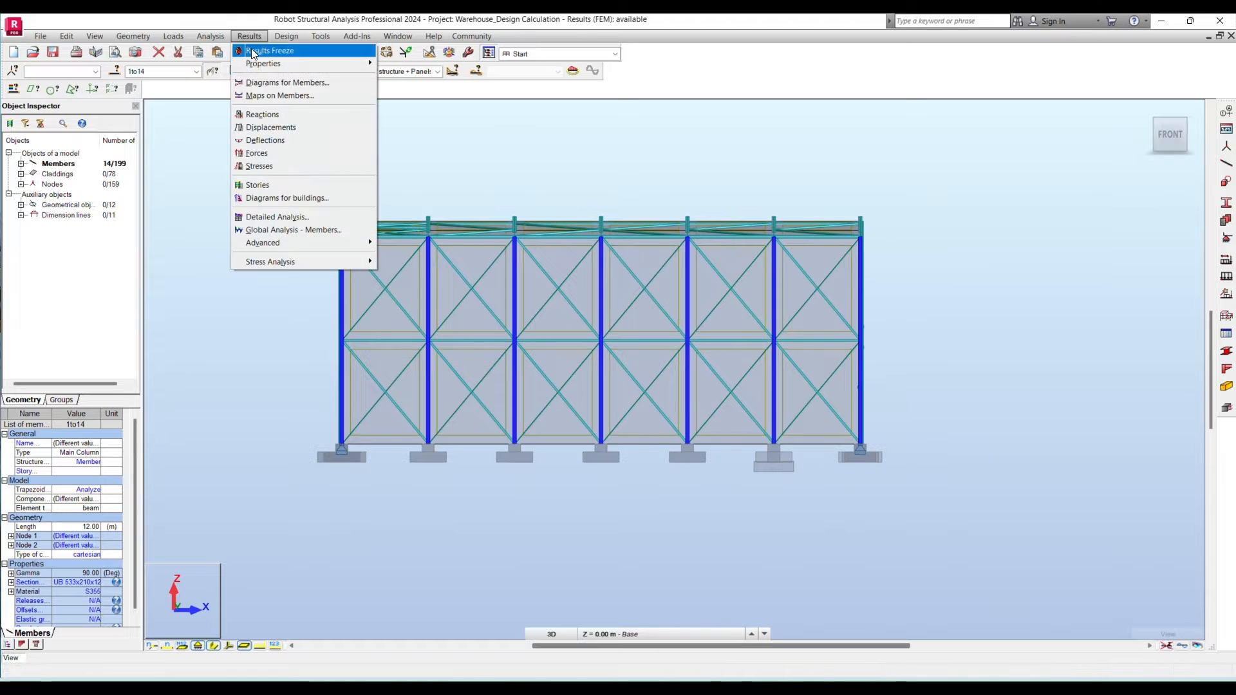
click(274, 120)
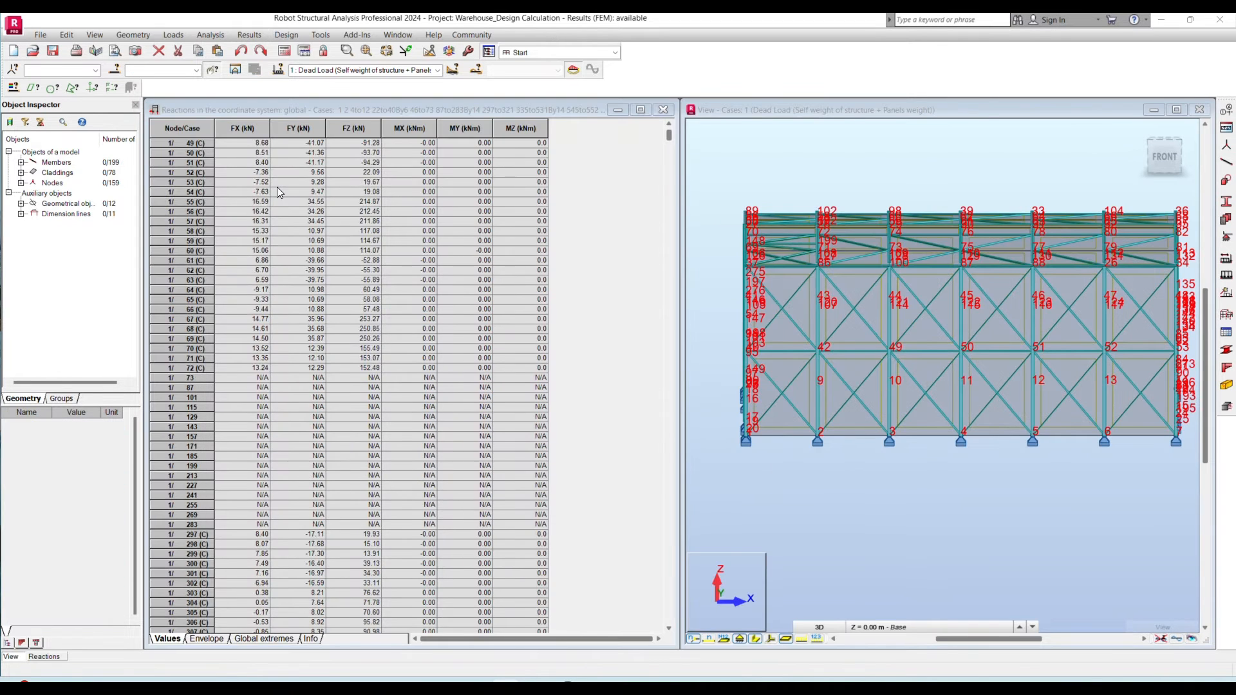
scroll(278, 187, up, 6)
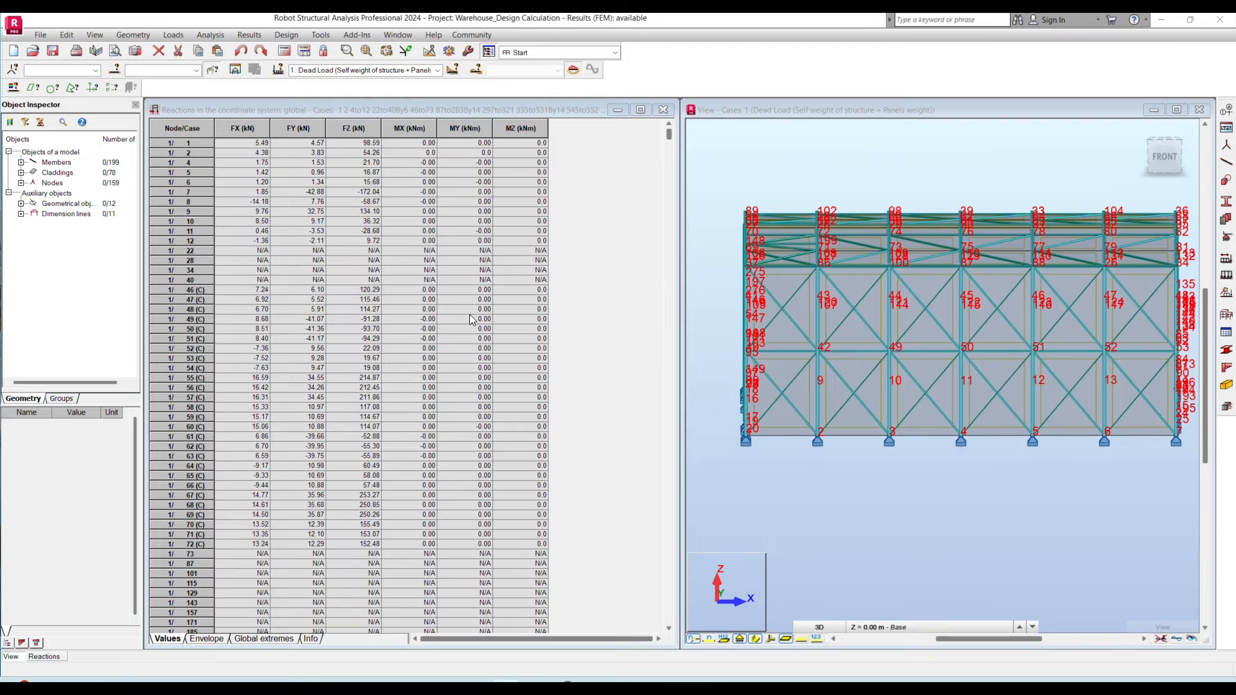
click(42, 70)
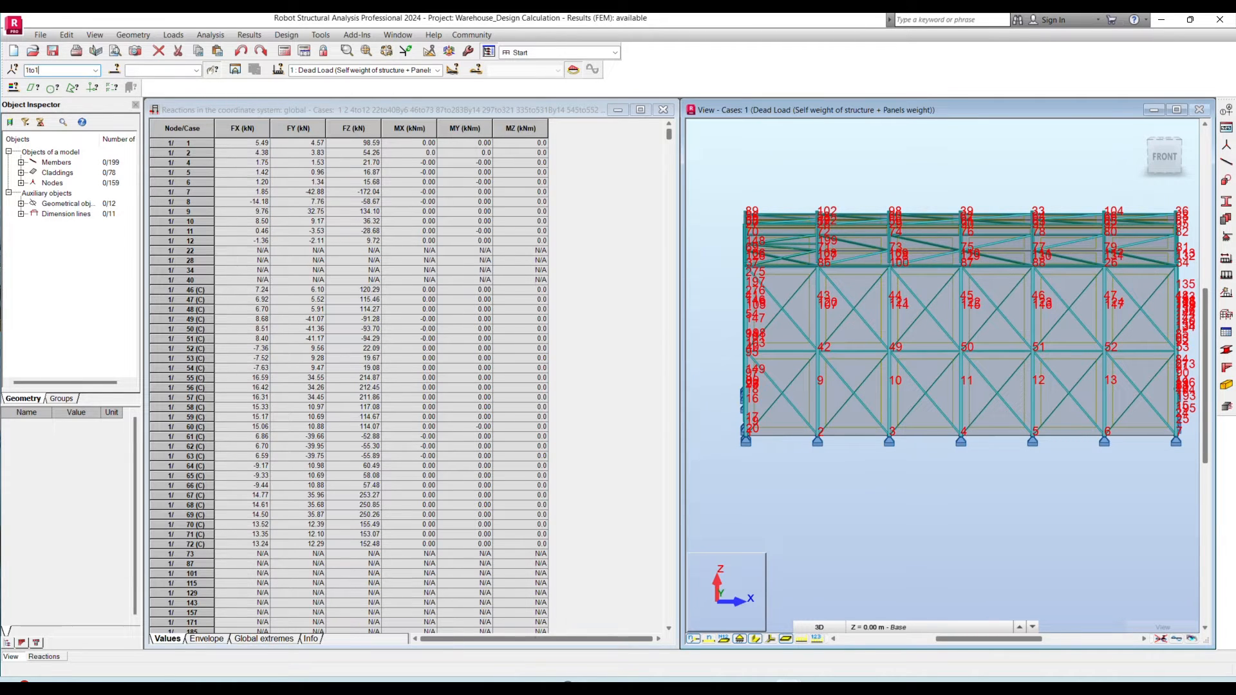
text(1to14)
key(Return)
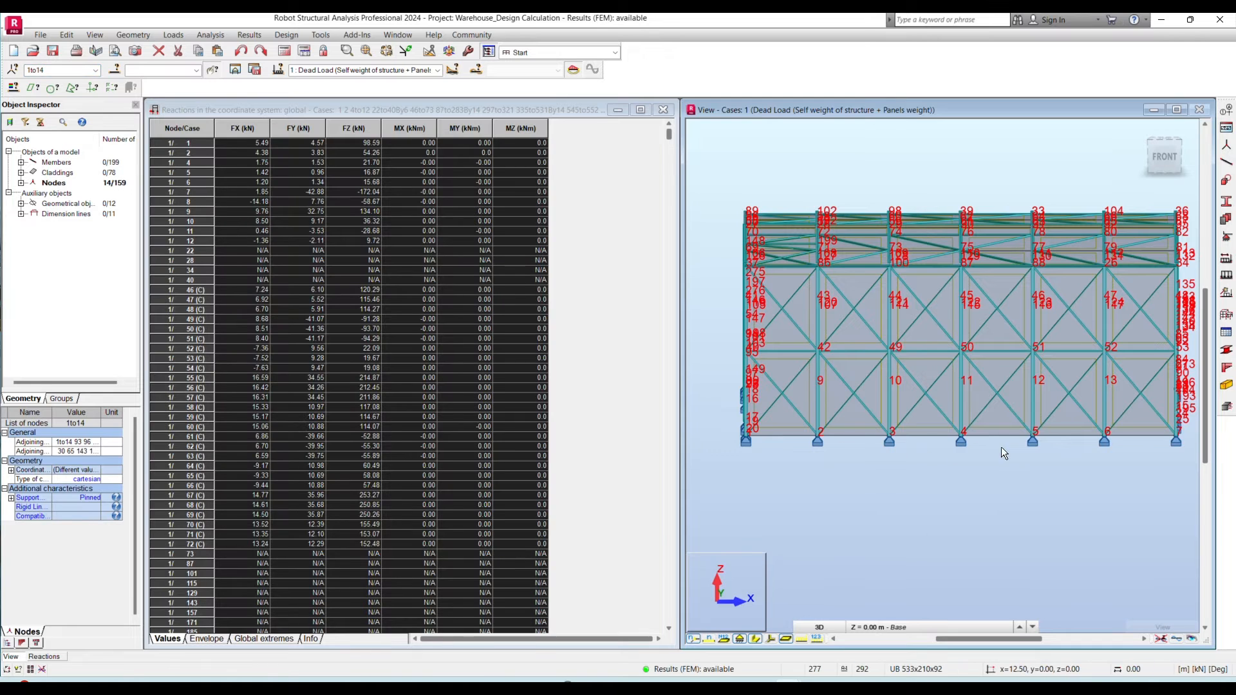
- Check the main column support nodes in the model and show the global extremes of reactions for nodes 1to14
scroll(1164, 442, up, 1)
scroll(1184, 430, up, 2)
scroll(1165, 433, down, 2)
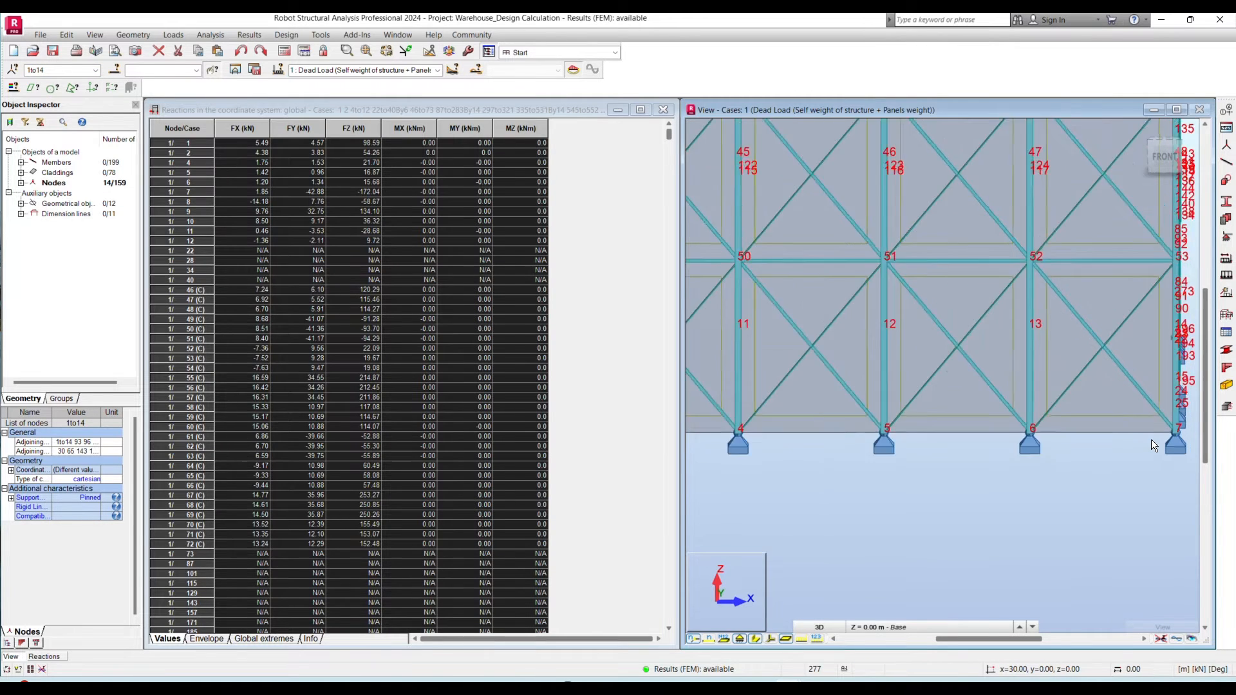
scroll(1152, 439, down, 2)
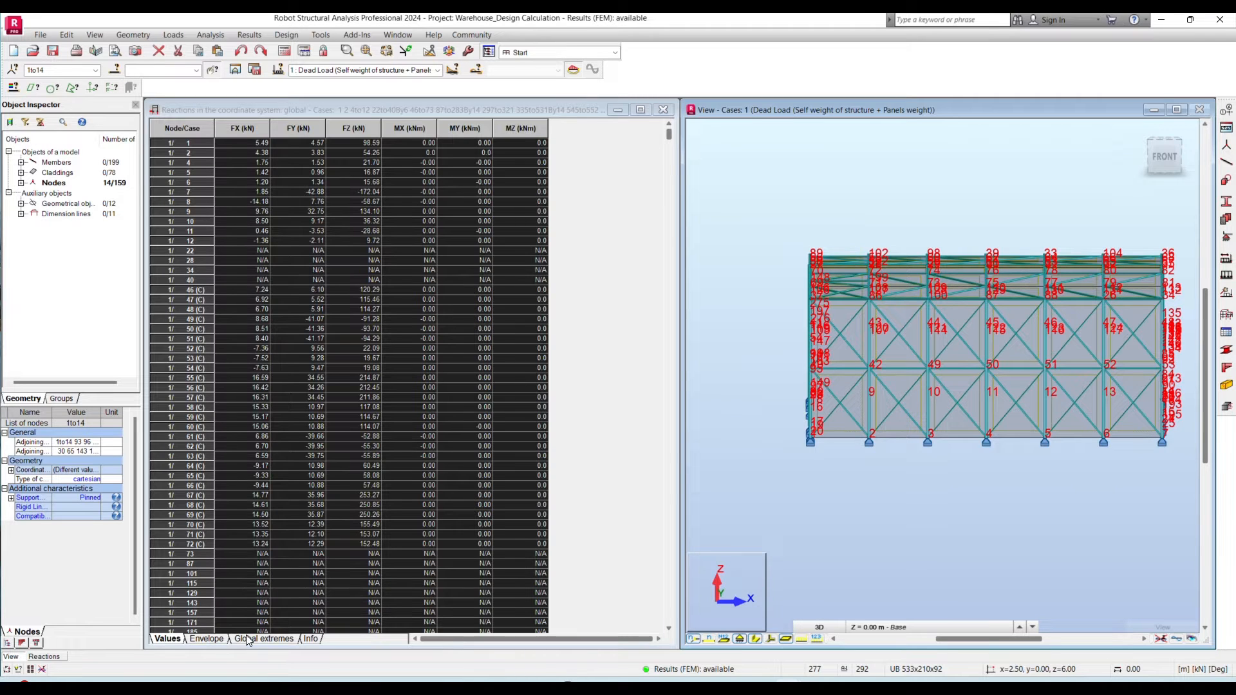
click(207, 639)
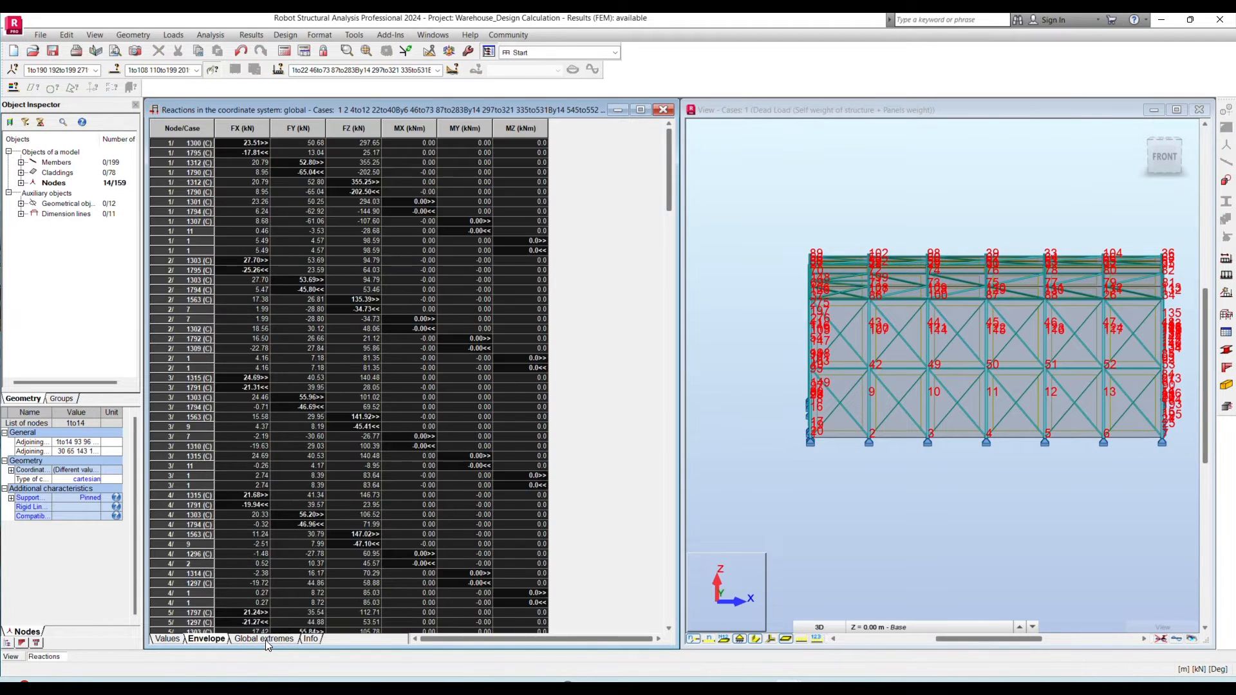
click(265, 639)
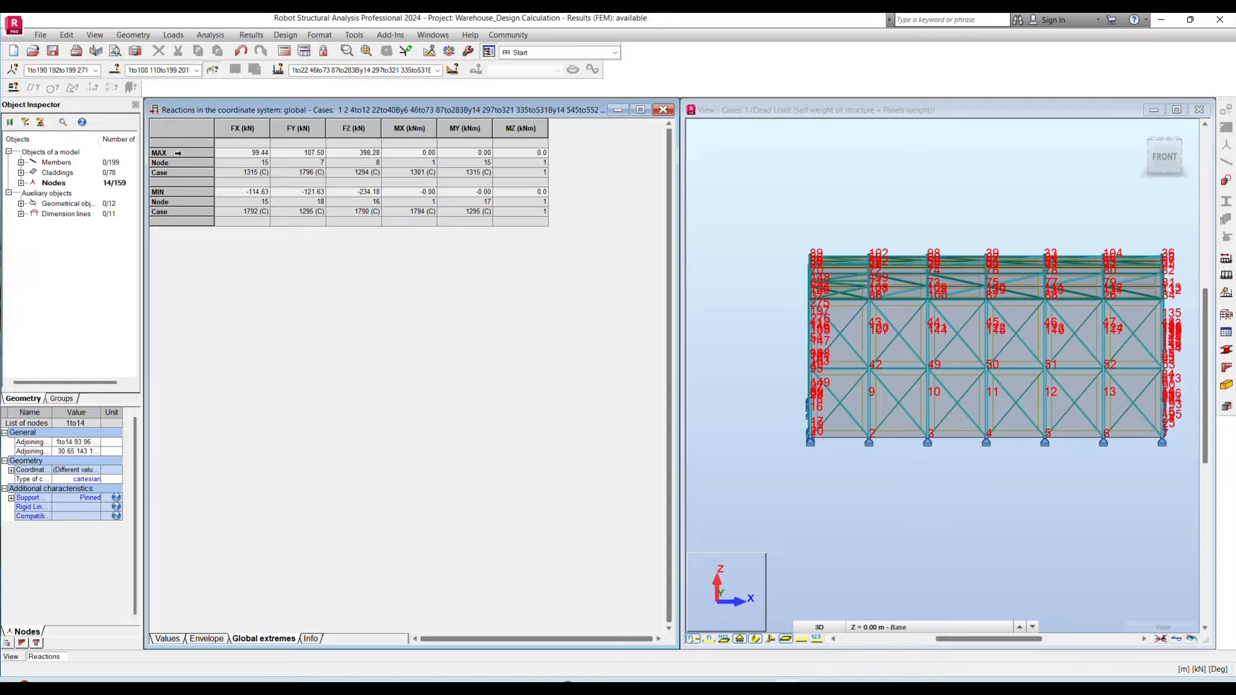
click(60, 71)
text(1to14)
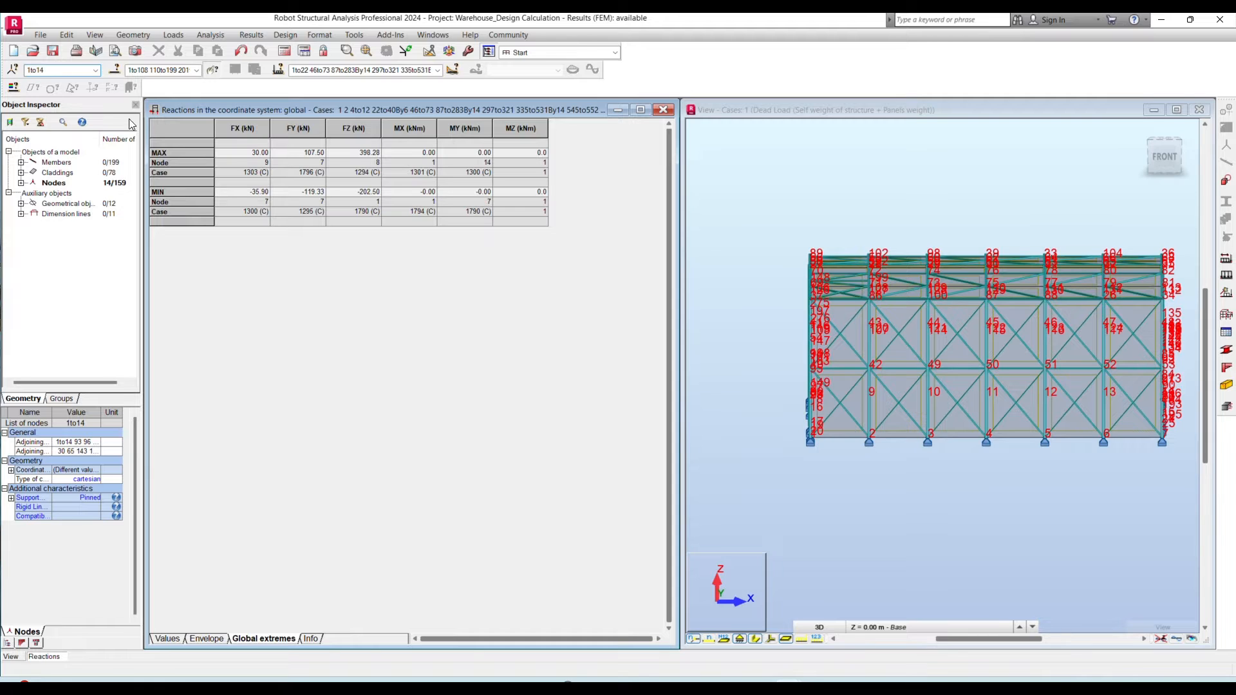
- Copy the global extremes of reactions into the section 2.1 portal column table in Excel from cell B17, and return to Robot
drag(168, 153, 189, 206)
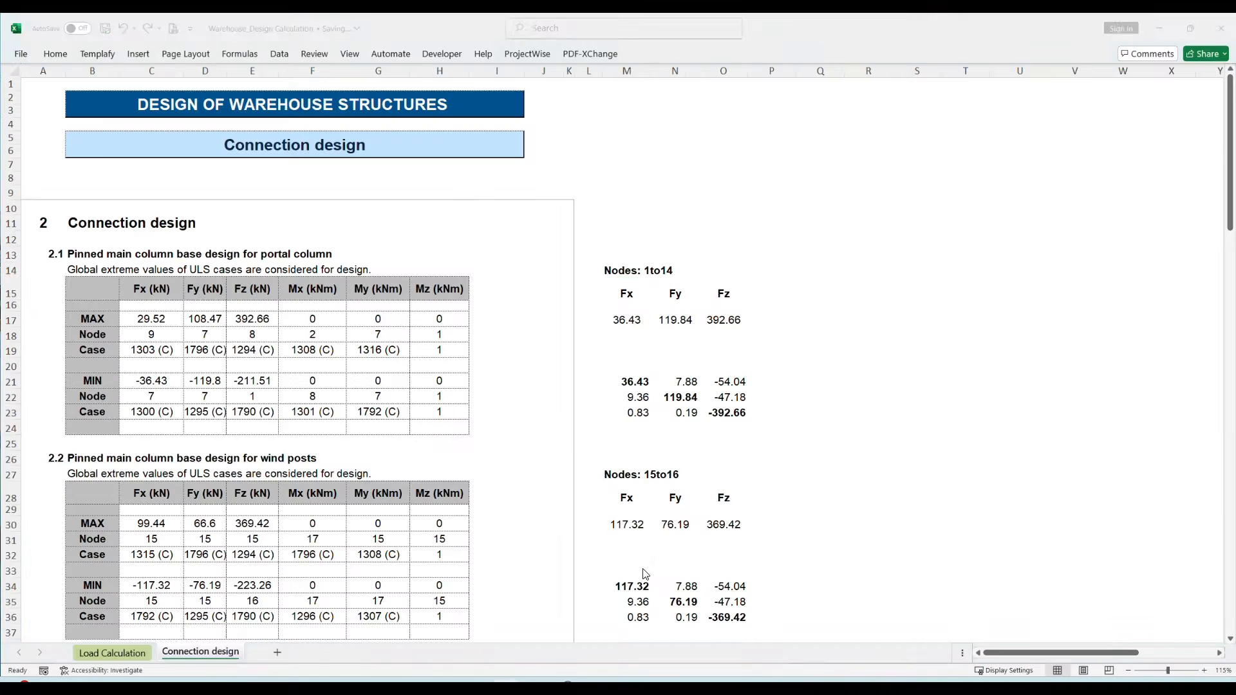
key(alt+Tab)
click(154, 319)
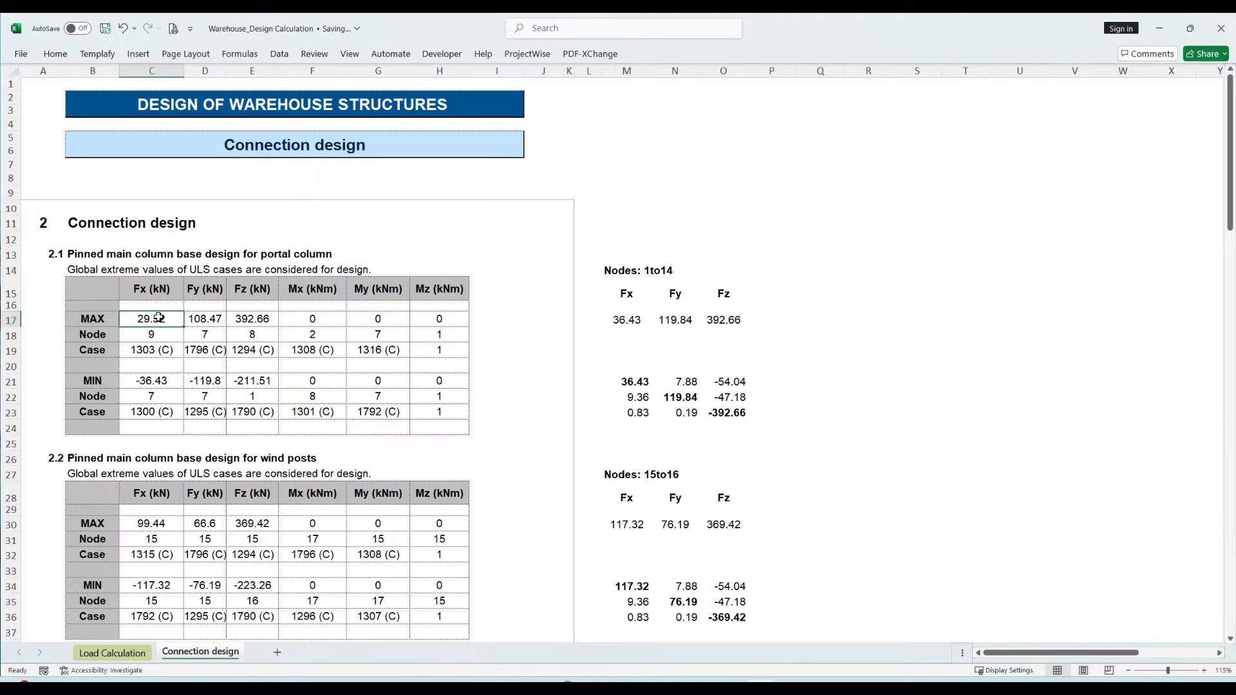
right_click(157, 318)
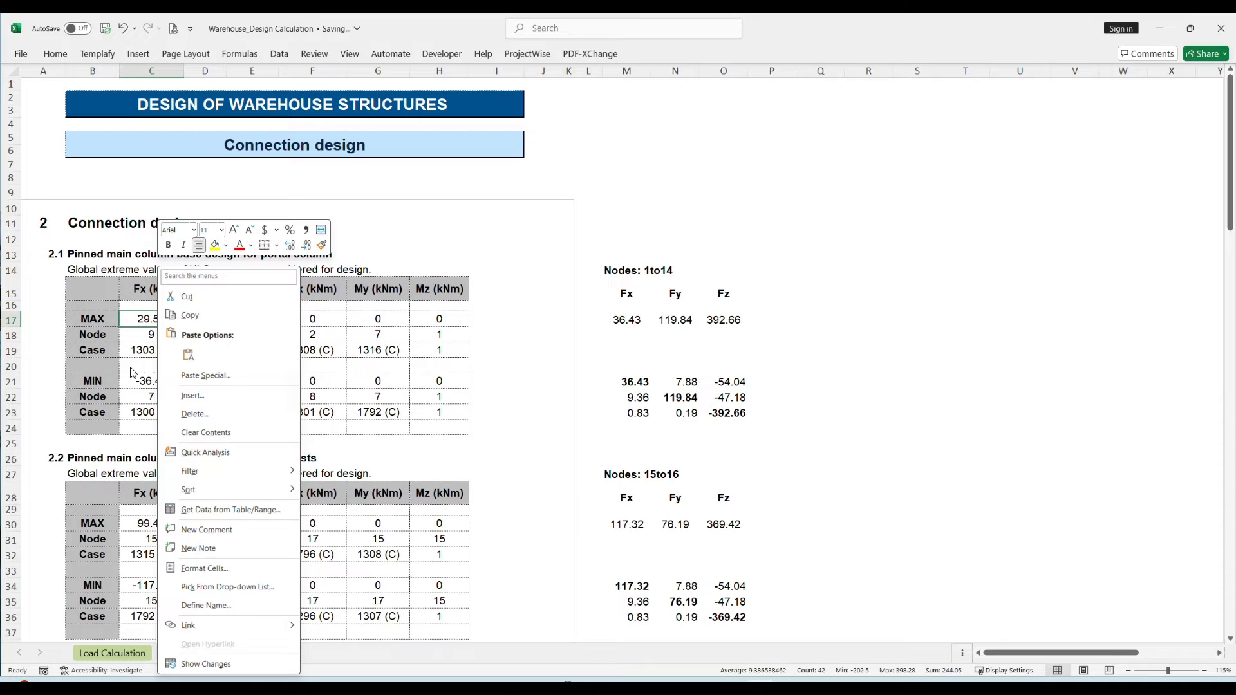
click(96, 319)
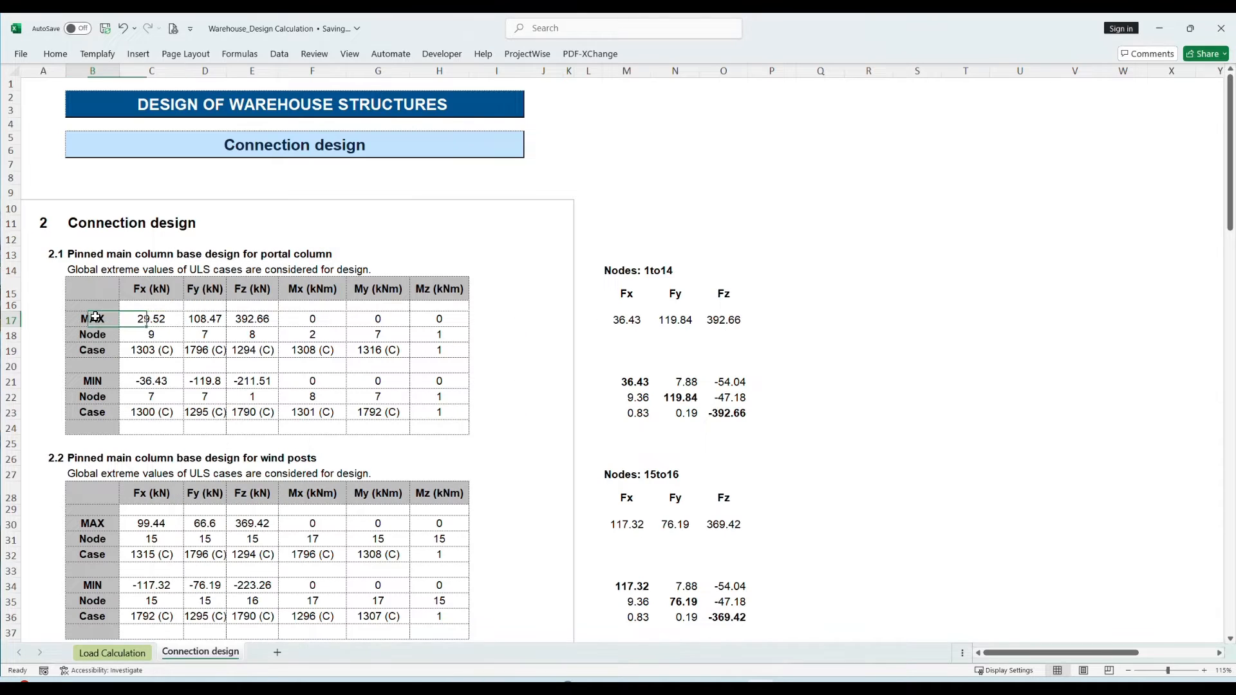
right_click(97, 318)
click(126, 334)
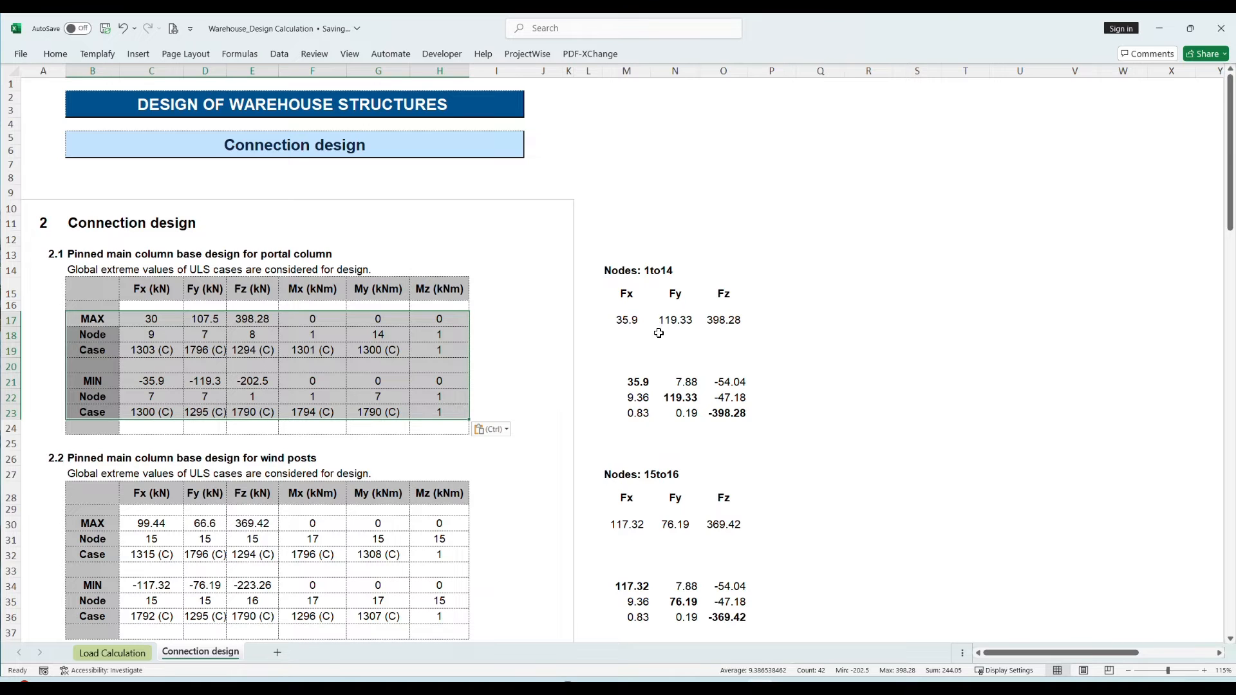
drag(628, 319, 737, 321)
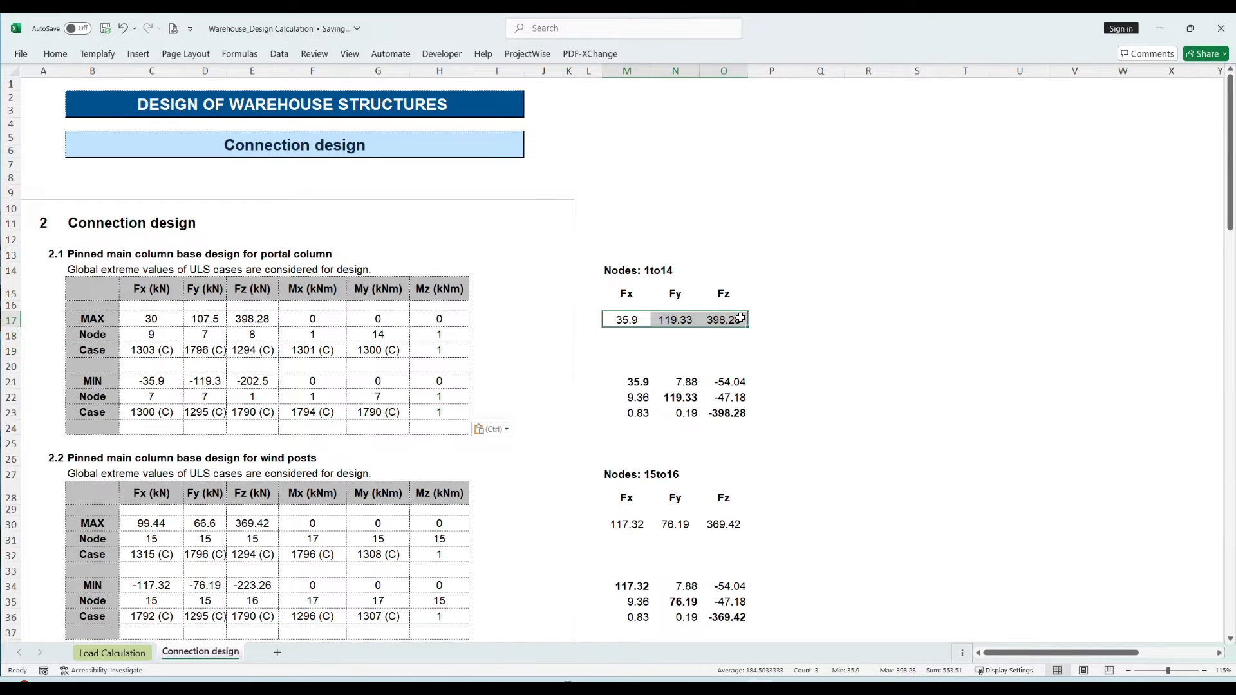
key(alt+Tab)
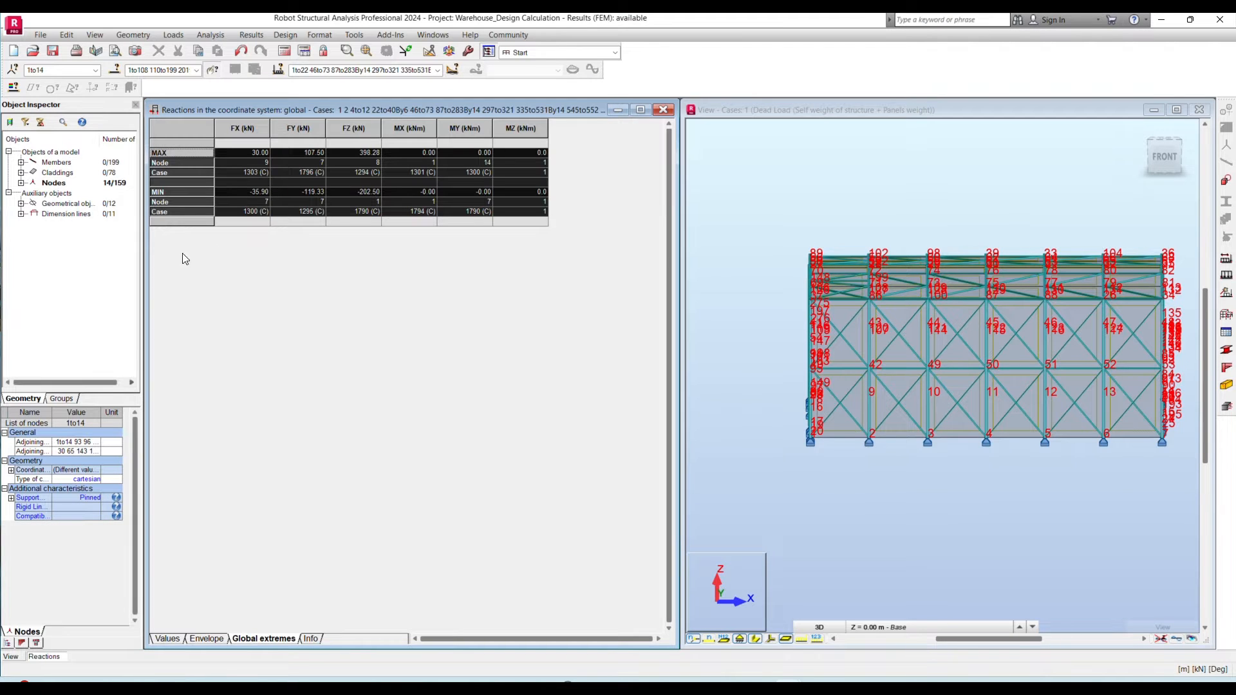
- Return to the steel connections design and open the manual force verification for pinned column base connection 1
click(438, 70)
click(616, 58)
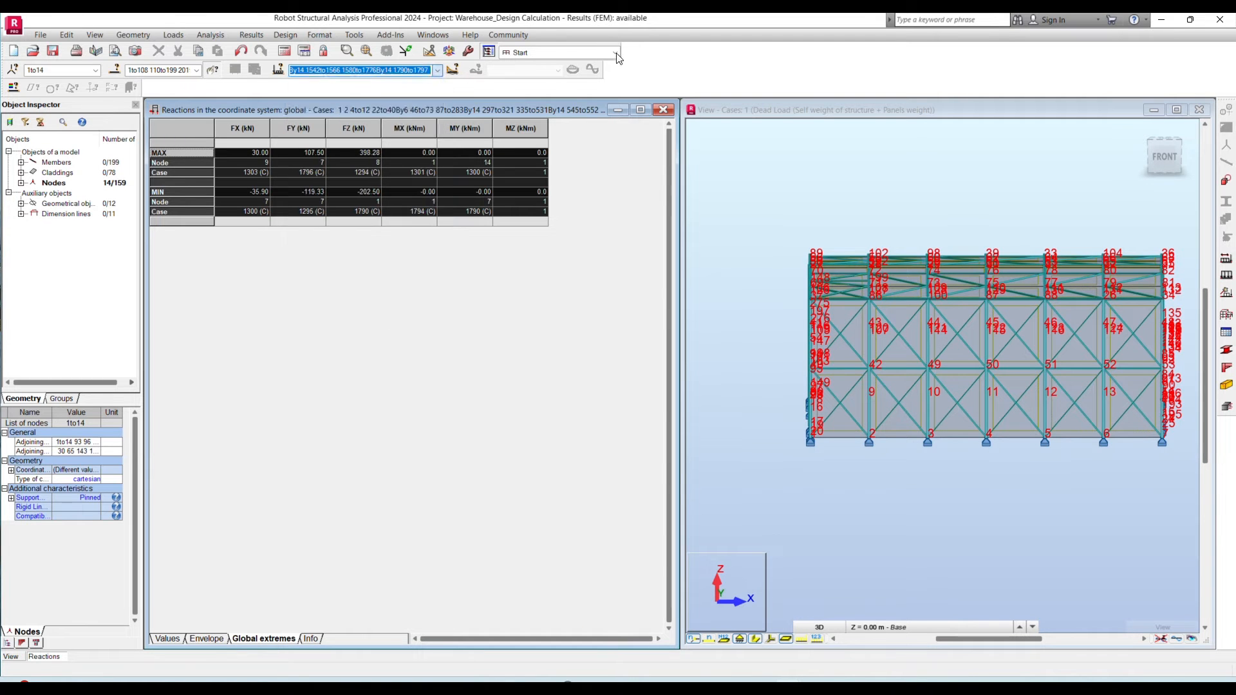
click(615, 53)
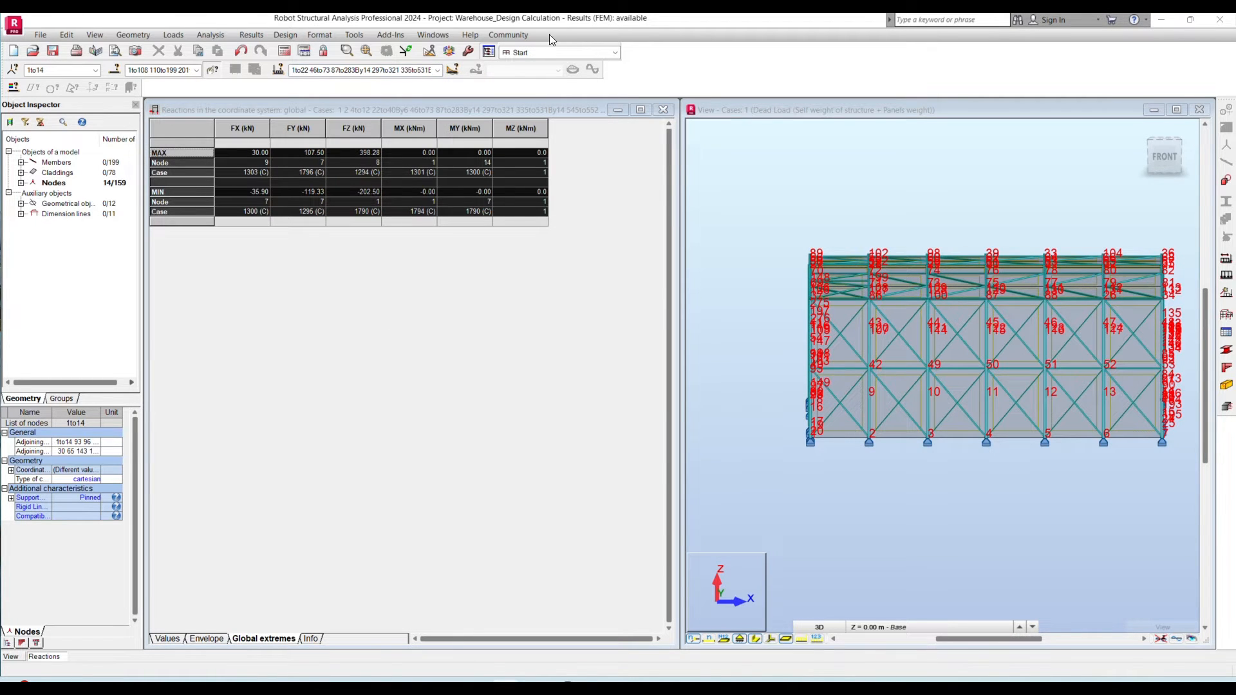
click(285, 34)
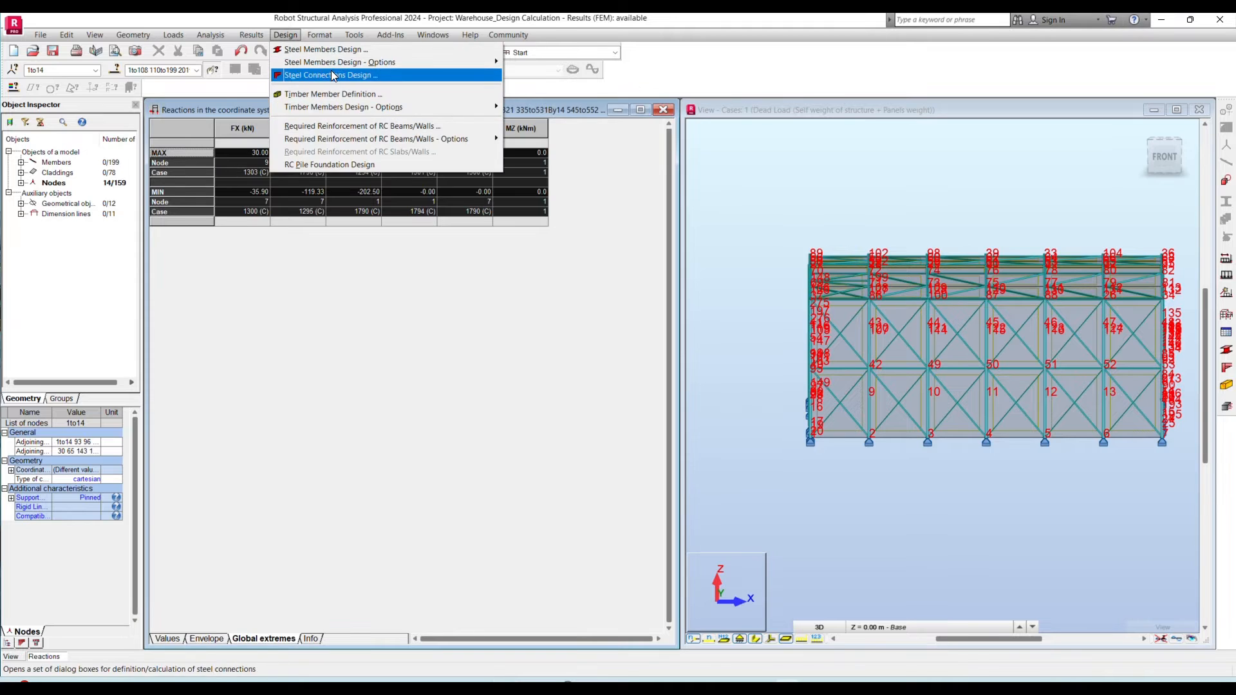
click(334, 76)
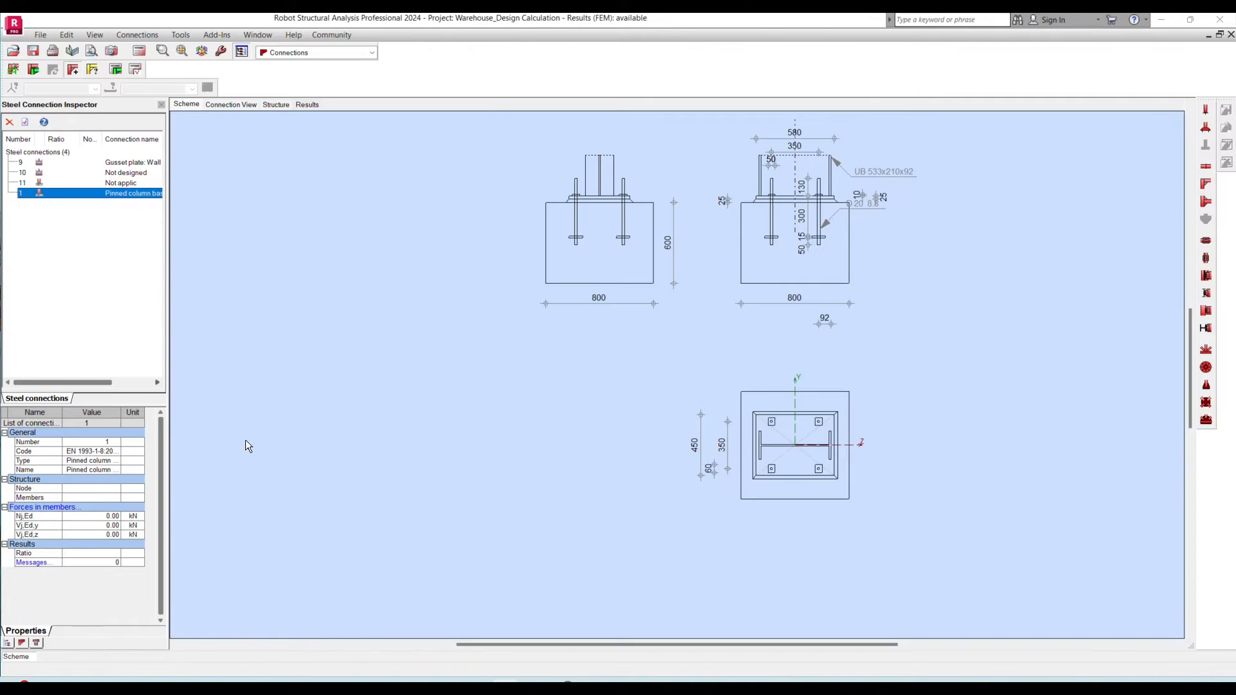
click(59, 508)
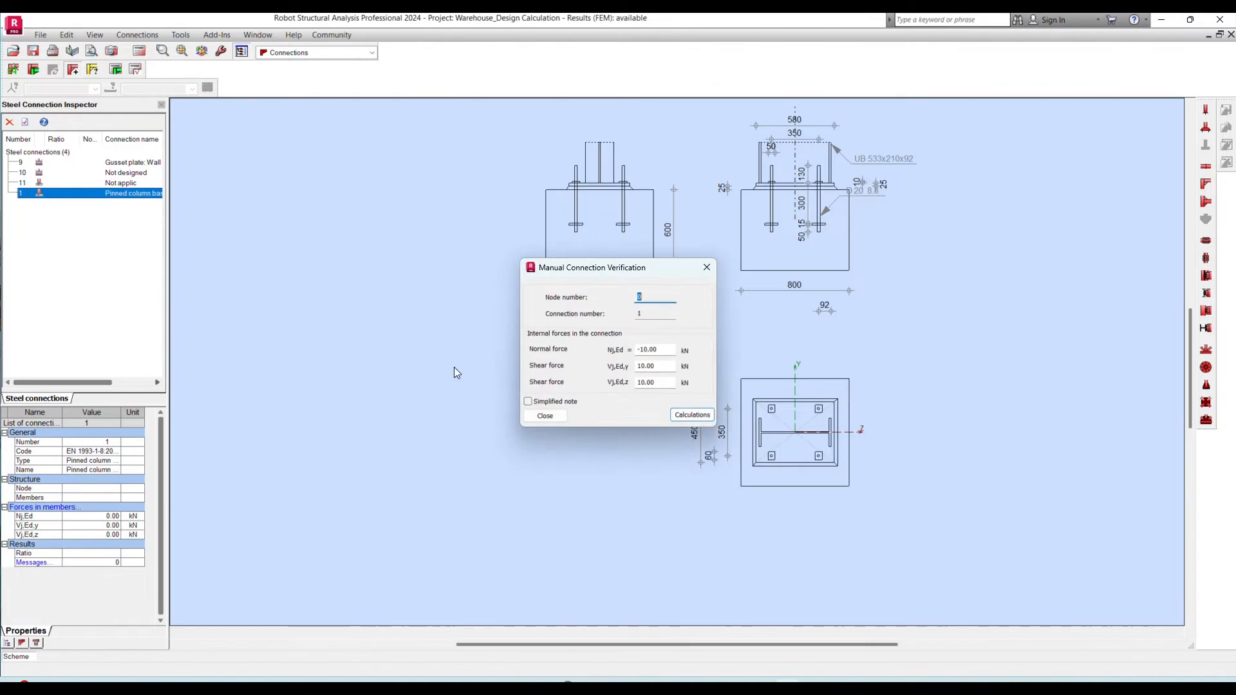
- Set the portal column base forces from the Excel table: normal -398.28 kN, shear y 35.9 kN and shear z 119.33 kN
key(alt+Tab)
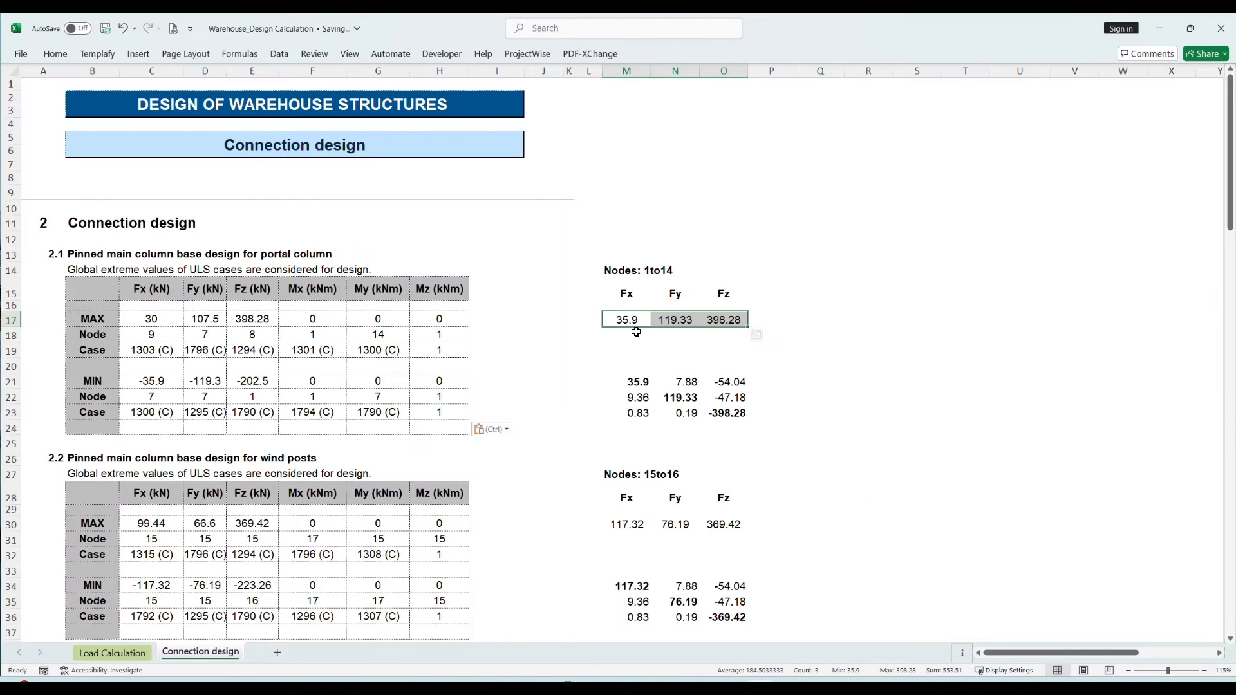
key(alt+Tab)
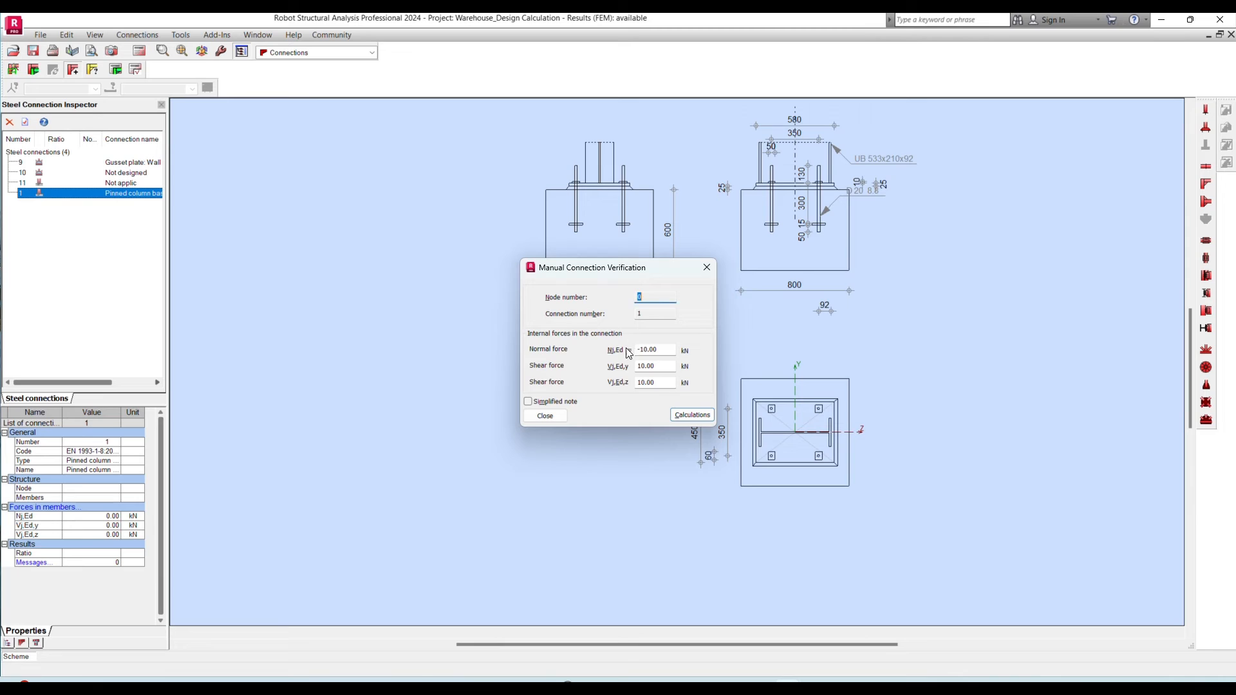
double_click(658, 349)
double_click(660, 367)
text(35)
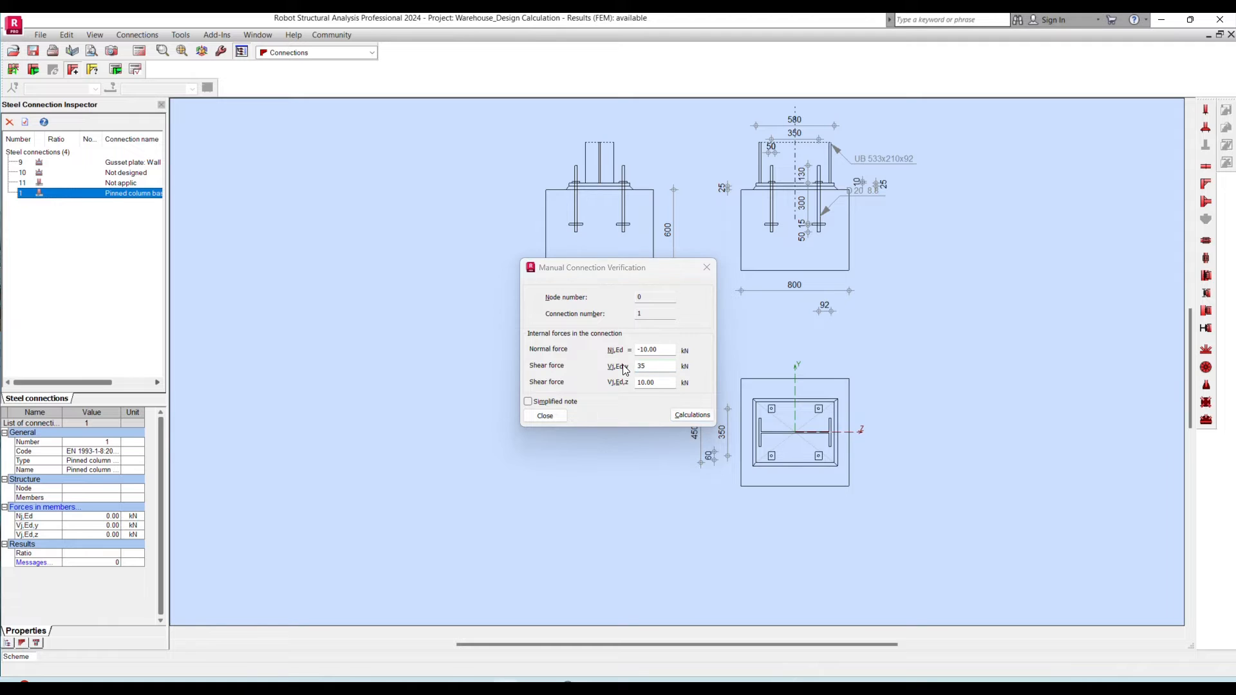
key(alt+Tab)
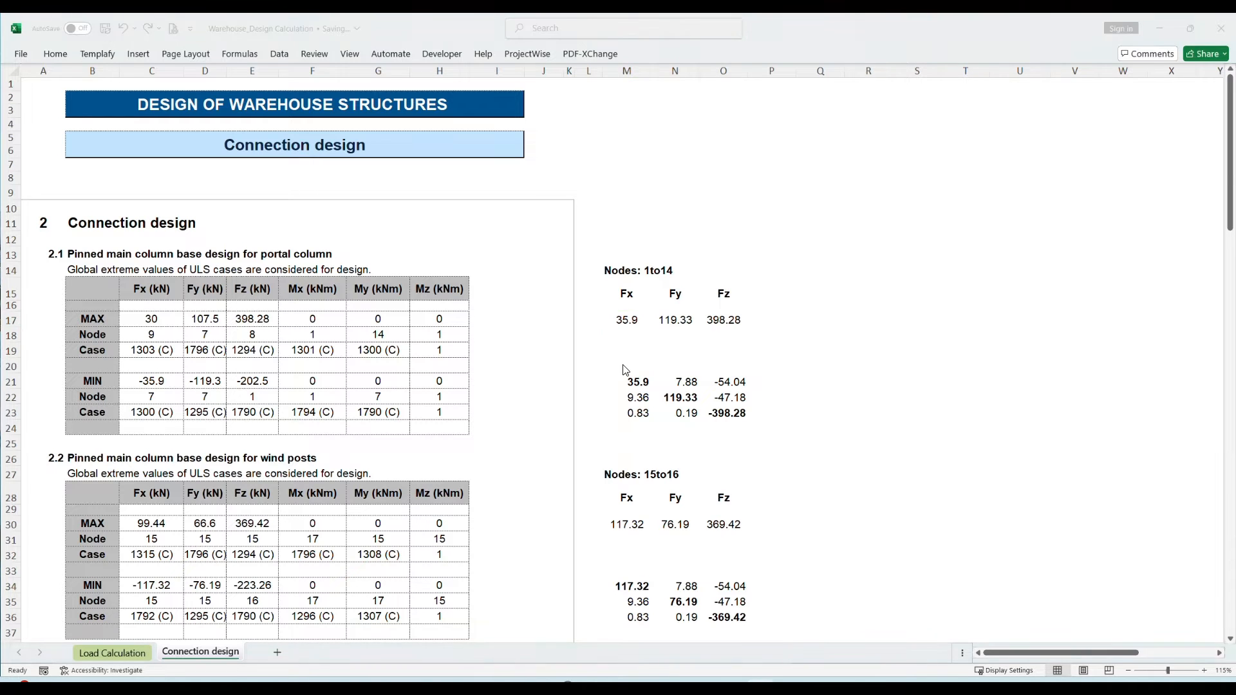
key(alt+Tab)
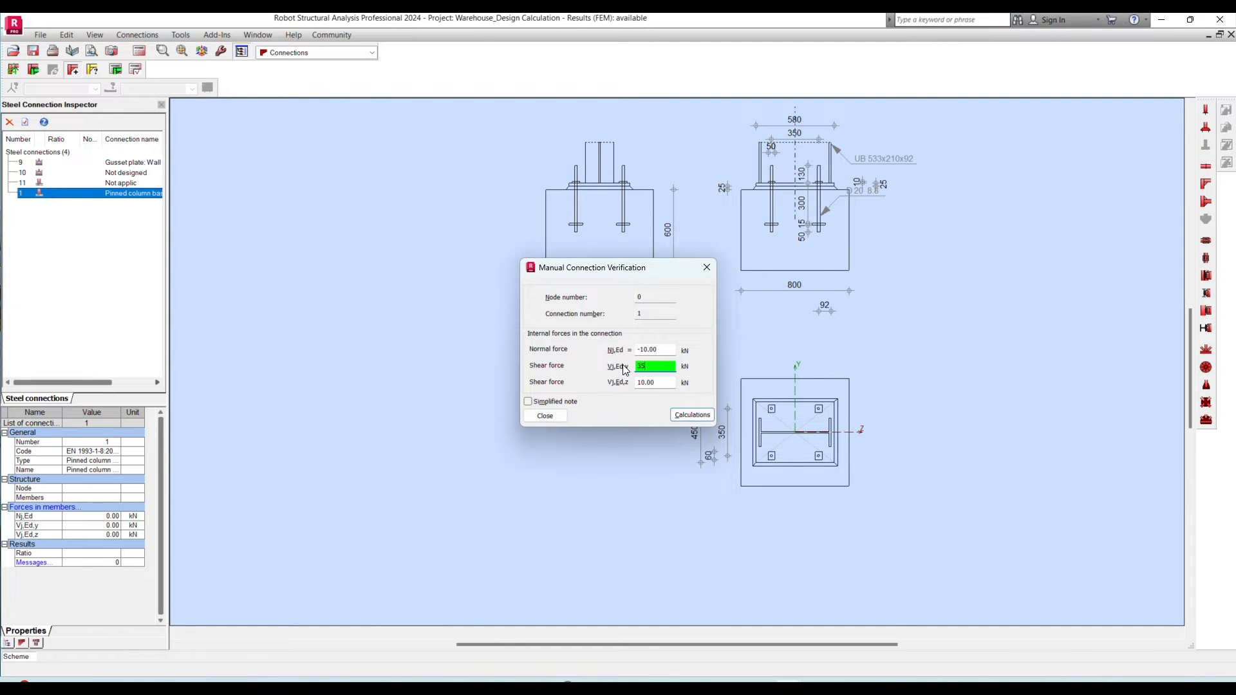
key(alt+Tab)
key(alt+Tab)
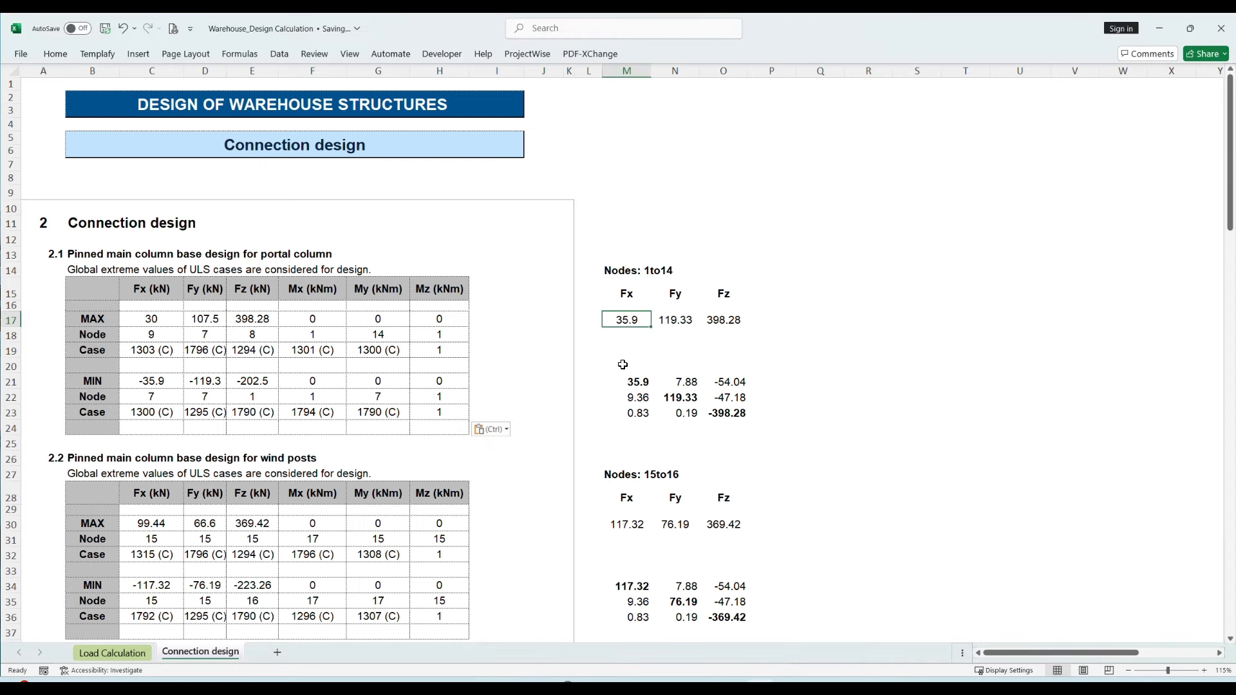
key(alt+Tab)
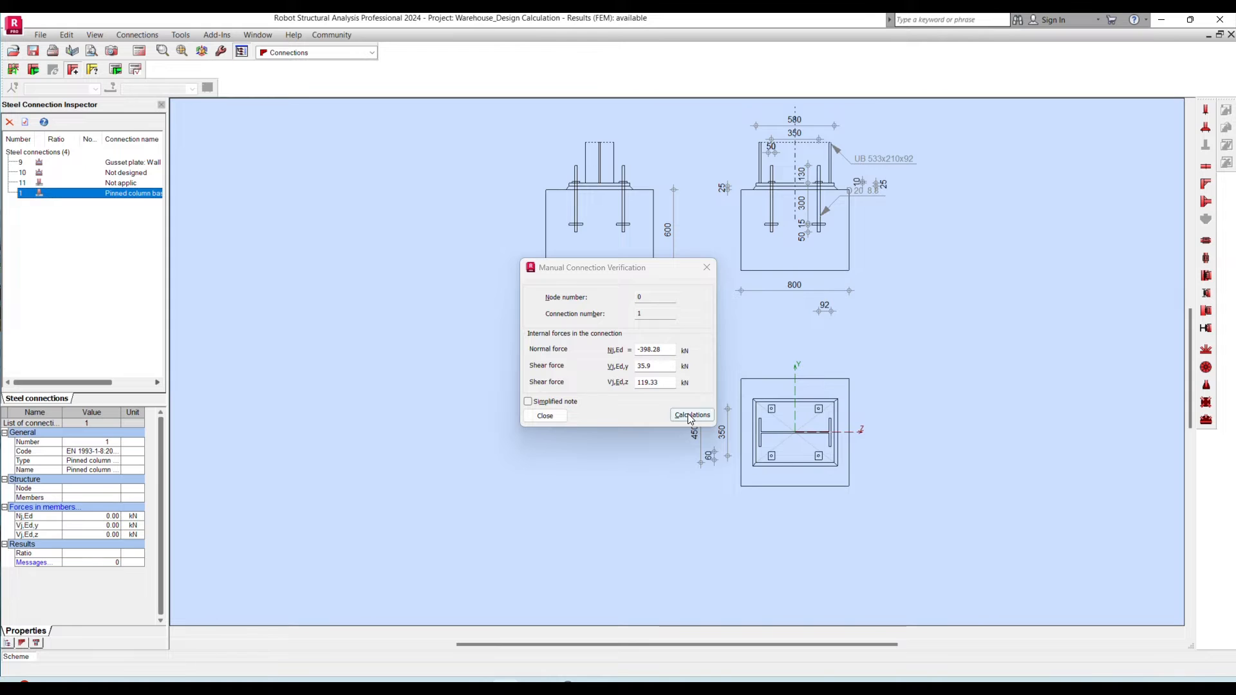
- Calculate the portal column base connection and review its utilisation ratio and design note
drag(662, 350, 630, 349)
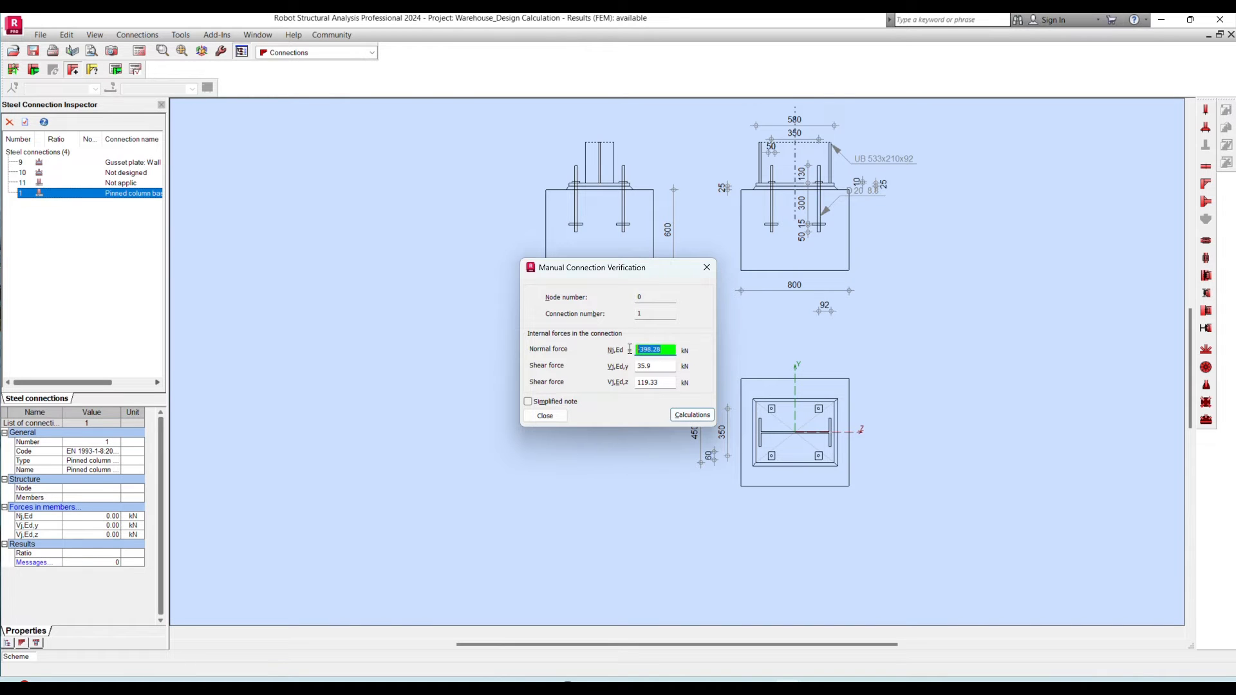
click(664, 349)
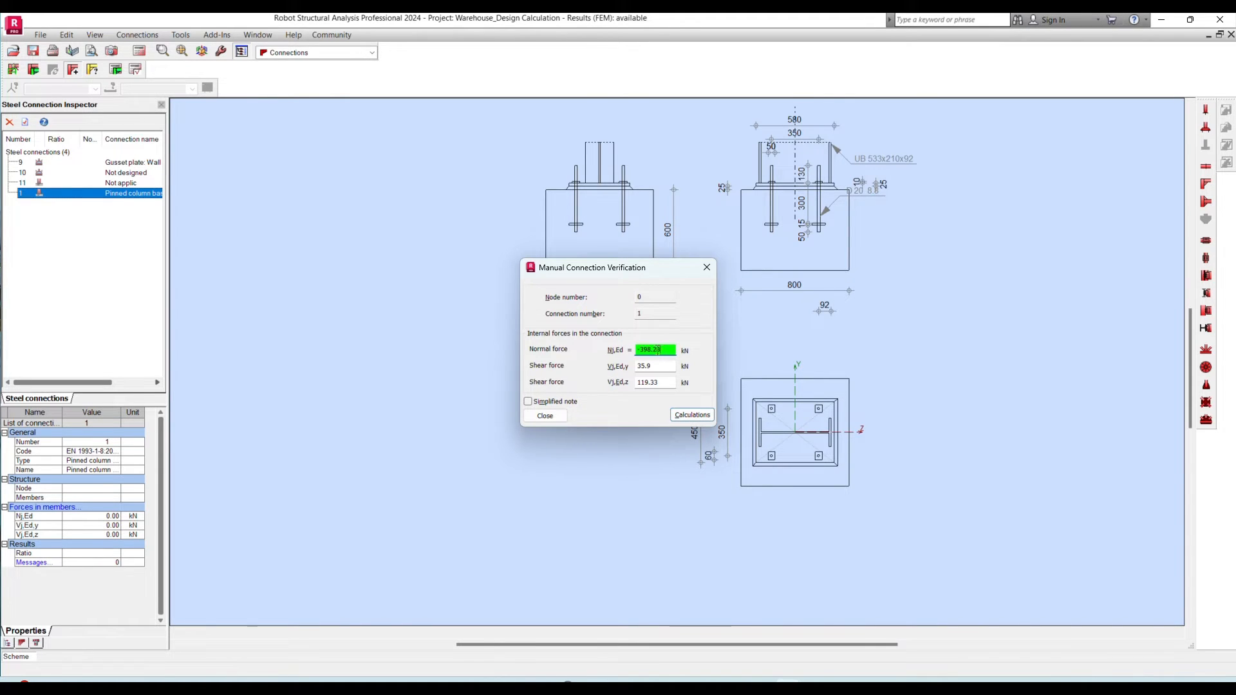
click(693, 415)
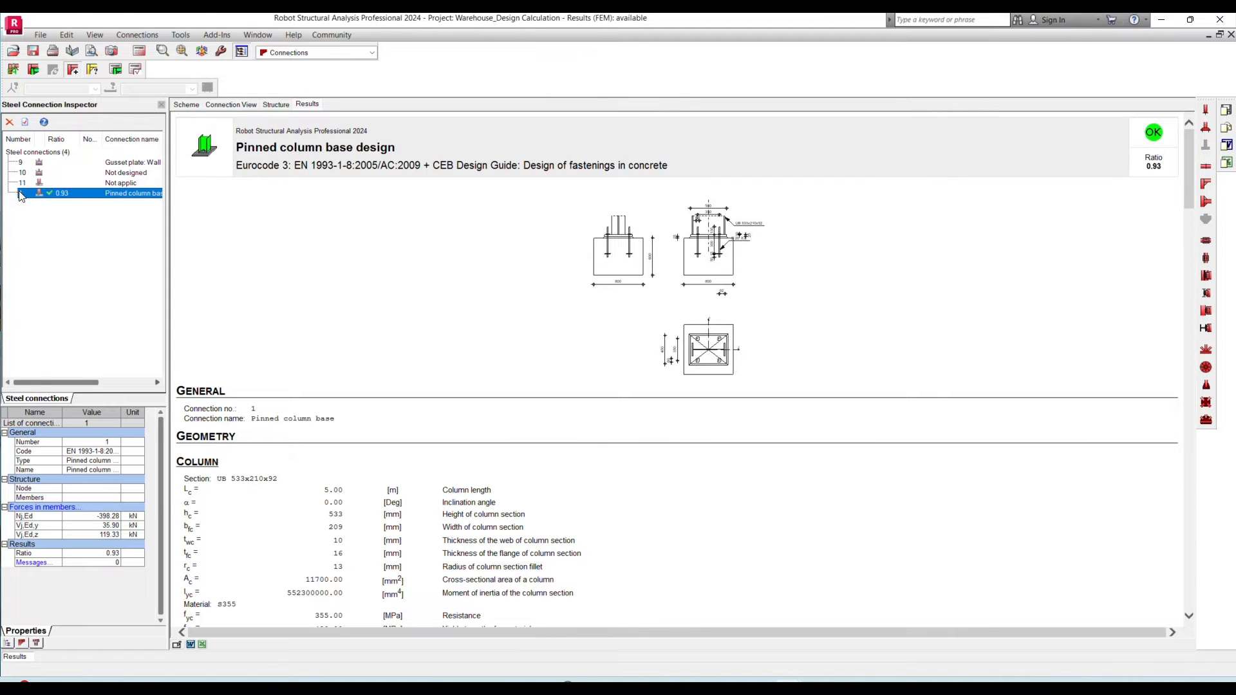
double_click(1157, 166)
scroll(536, 307, down, 15)
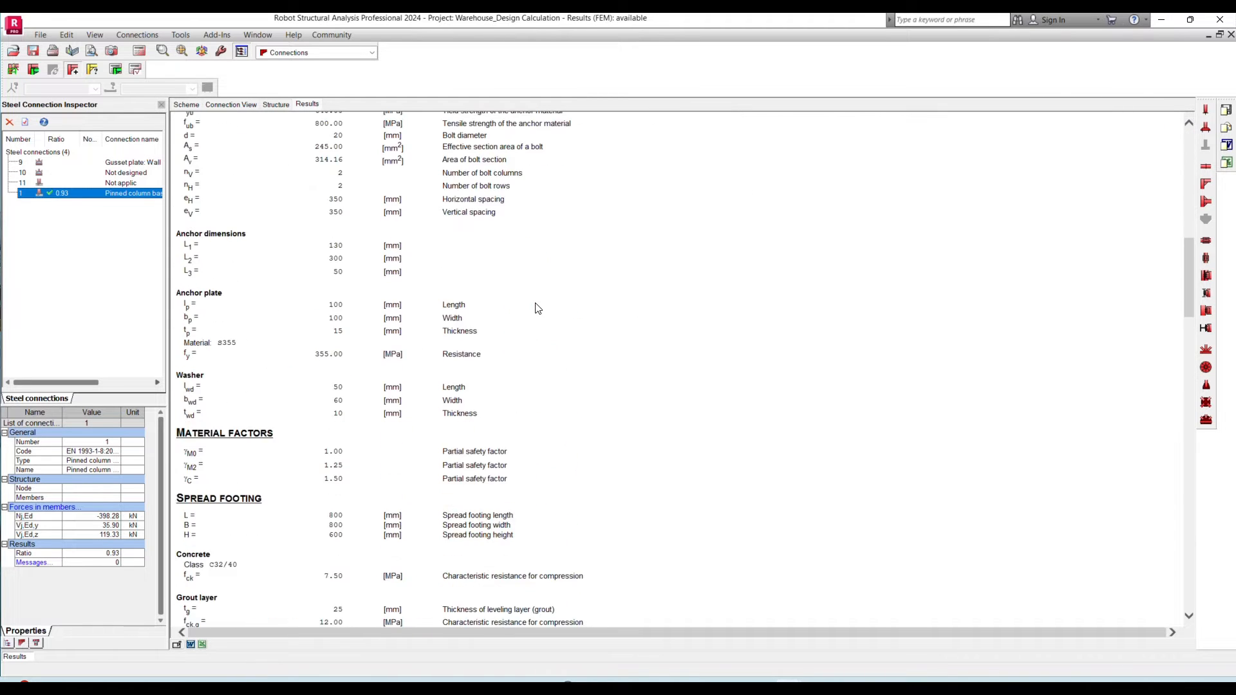
scroll(537, 308, down, 4)
scroll(537, 307, up, 20)
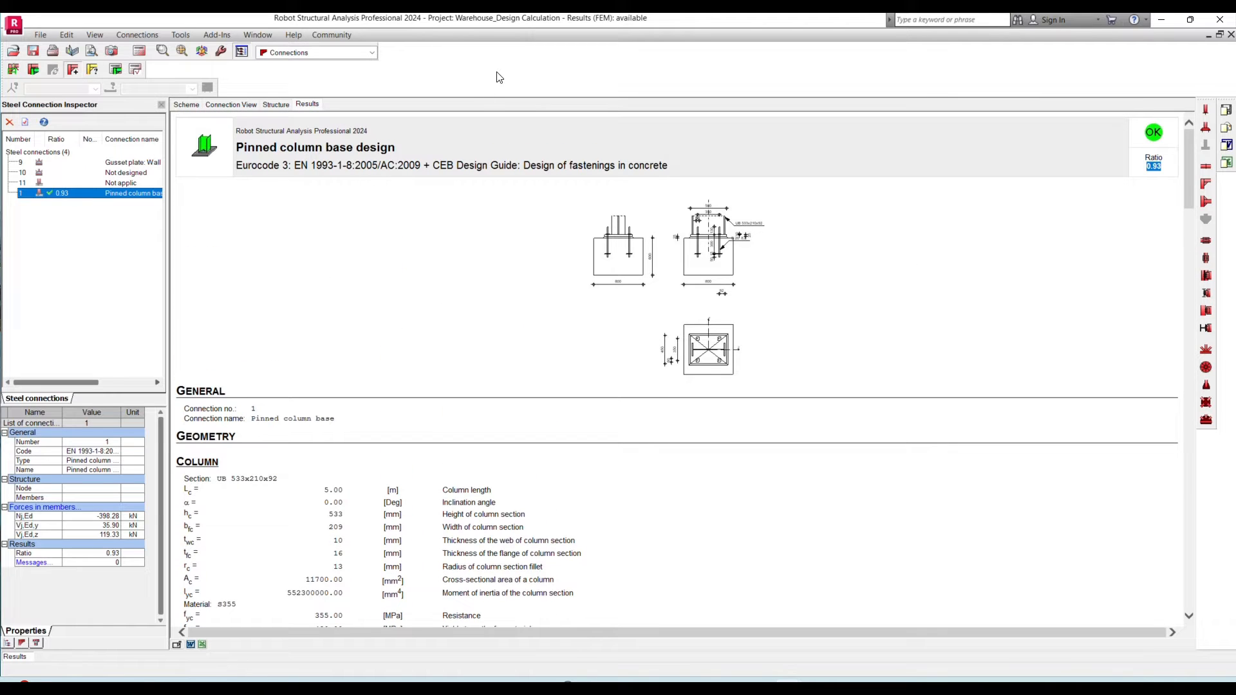
- Add pinned column base connection 2 for the UC 356x368x153 wind post, look up its nodes 15to16 forces in Excel, and return to Robot
click(1205, 111)
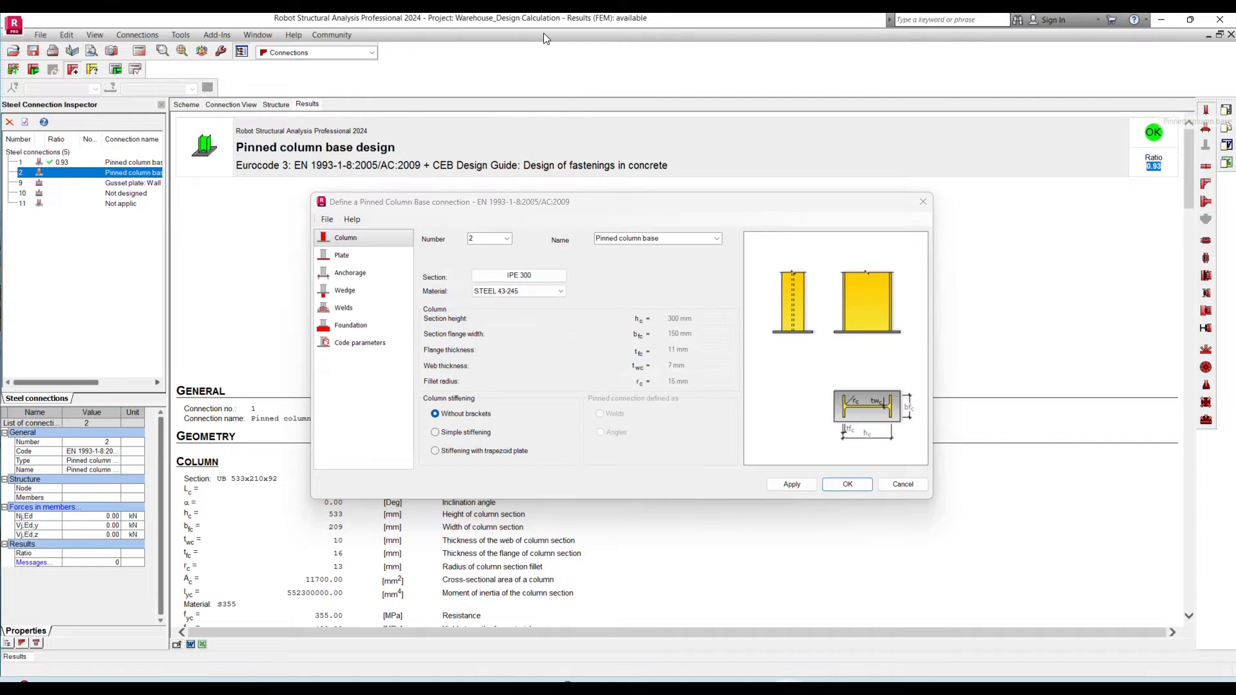
key(Escape)
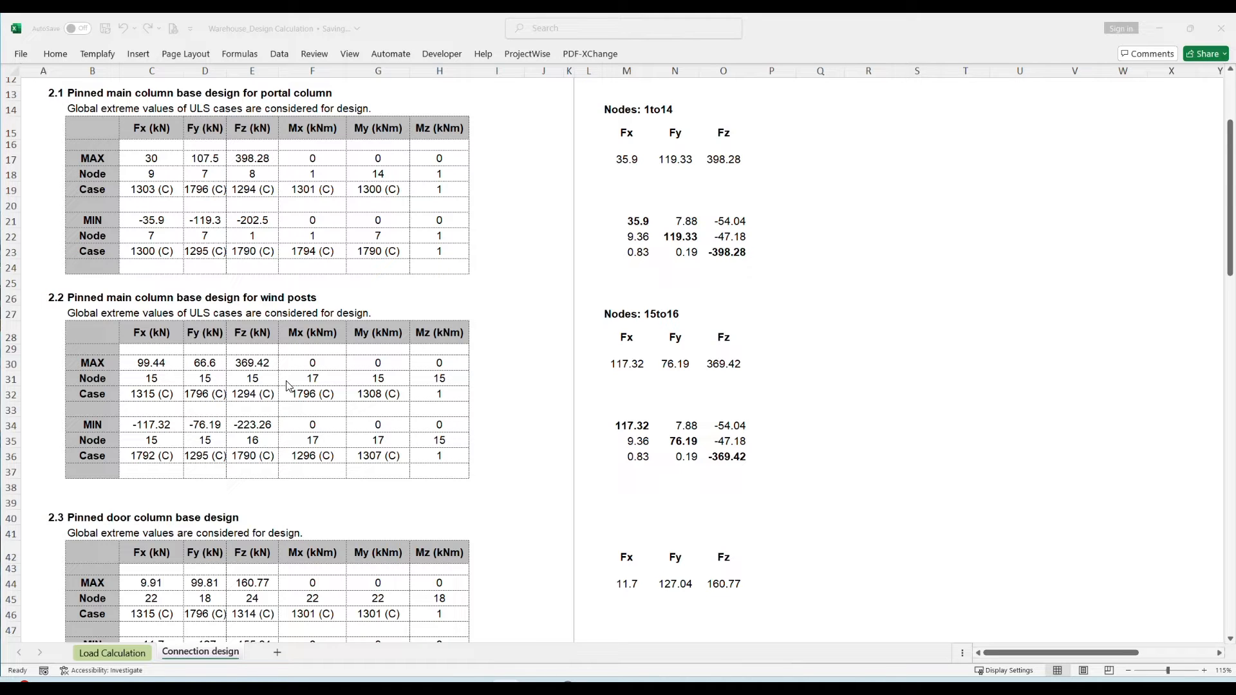
click(623, 365)
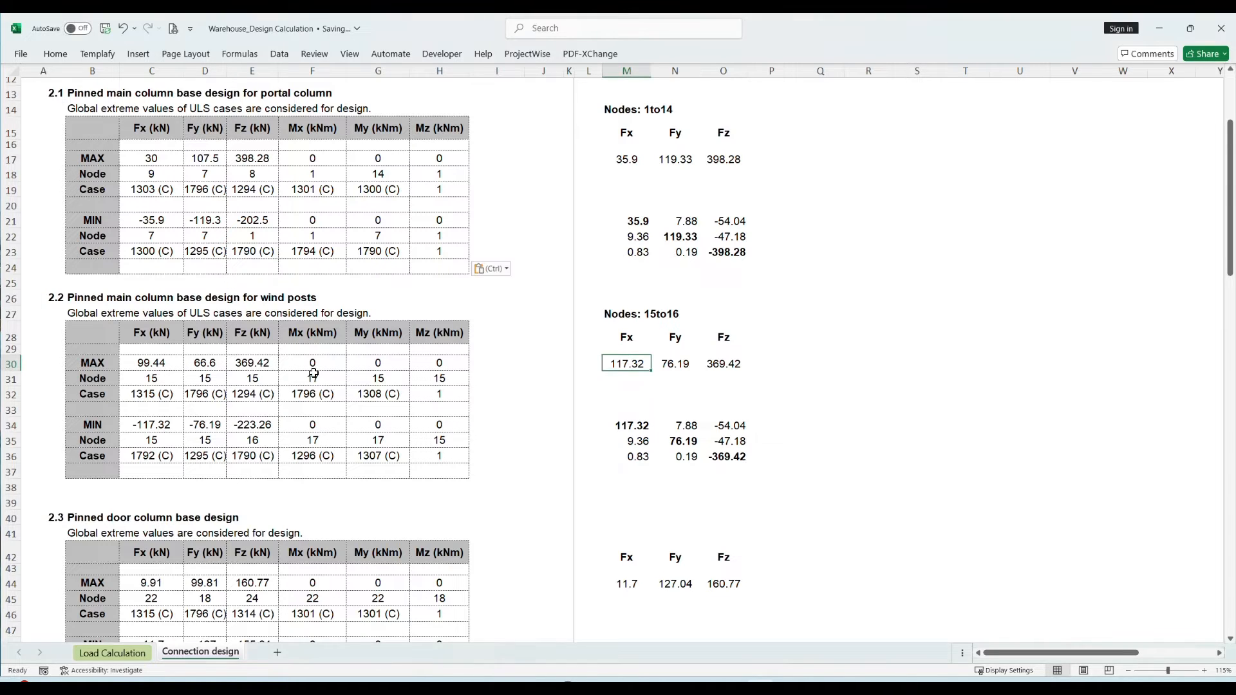
drag(633, 363, 749, 363)
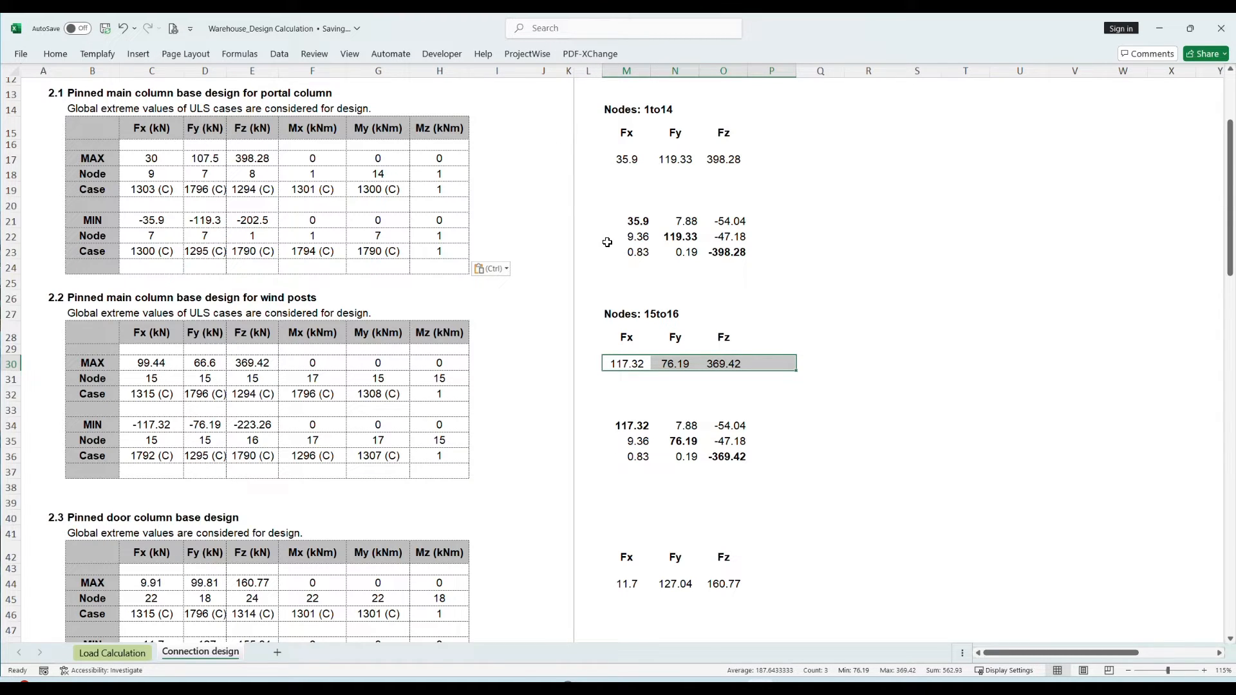
key(alt+Tab)
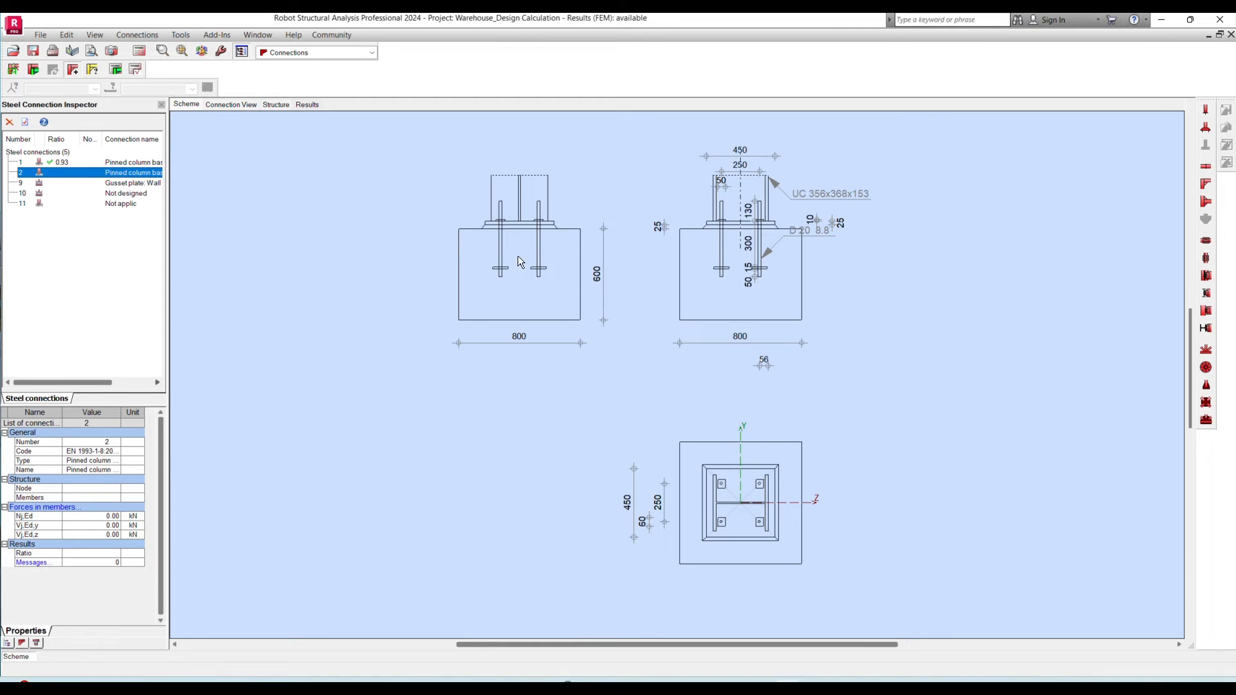
- Verify the wind post base with normal force -369.42 kN, shear y 117.32 kN and shear z 76.19 kN
click(51, 508)
key(alt+Tab)
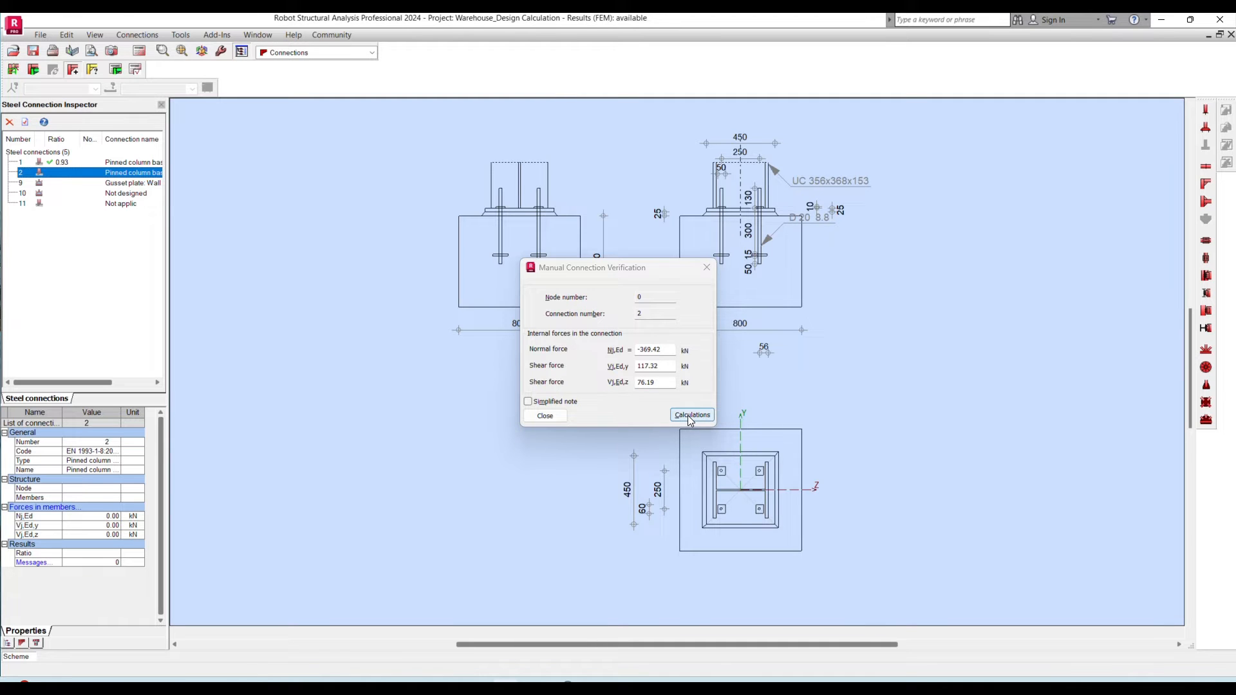
click(690, 415)
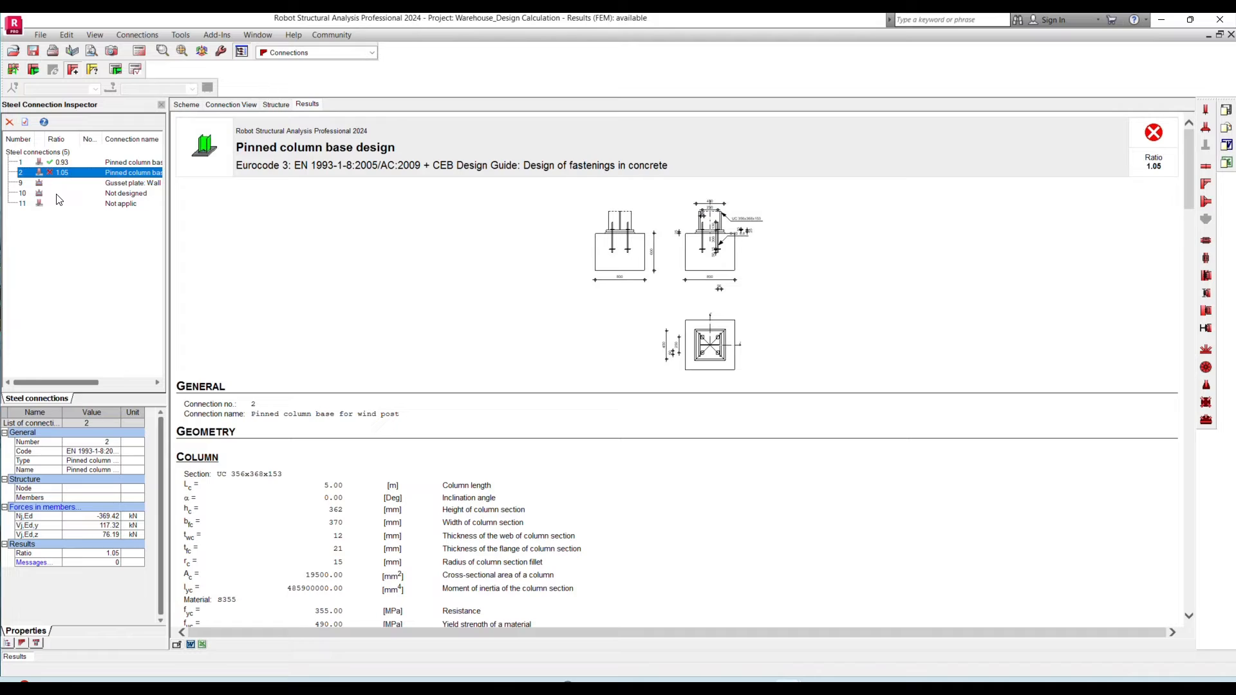
- Examine the wind post base results for the shear, concrete edge failure and compression checks
scroll(590, 481, down, 20)
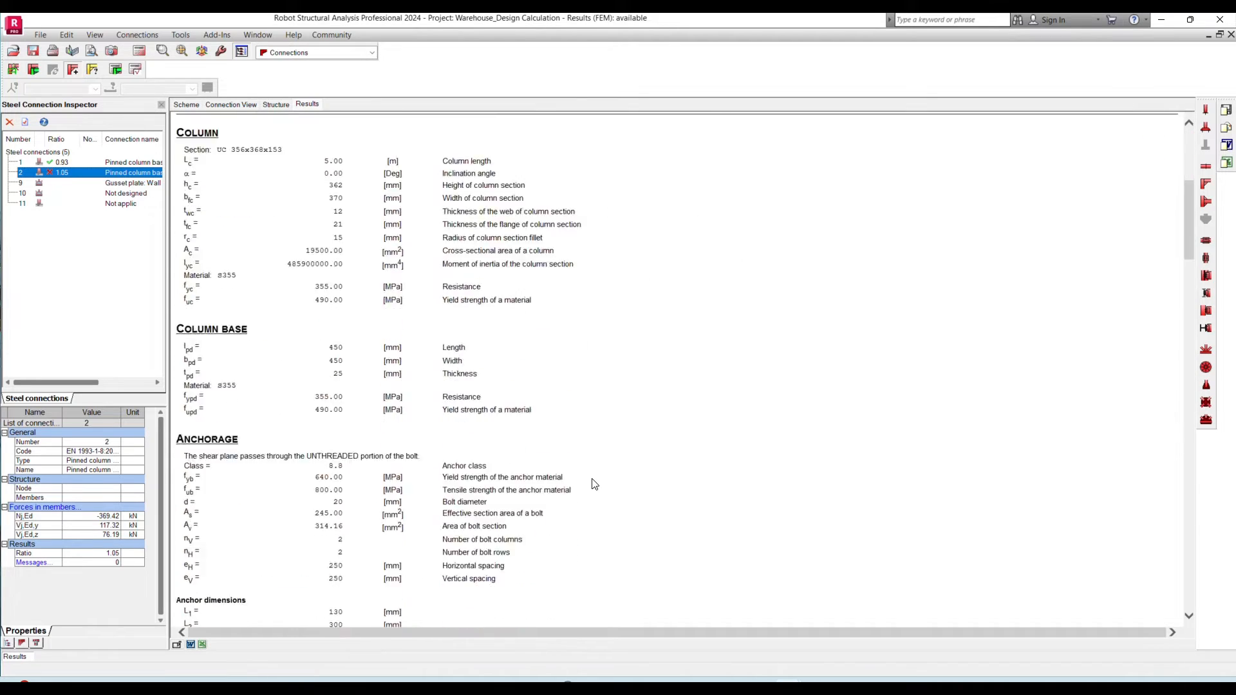
scroll(592, 477, down, 10)
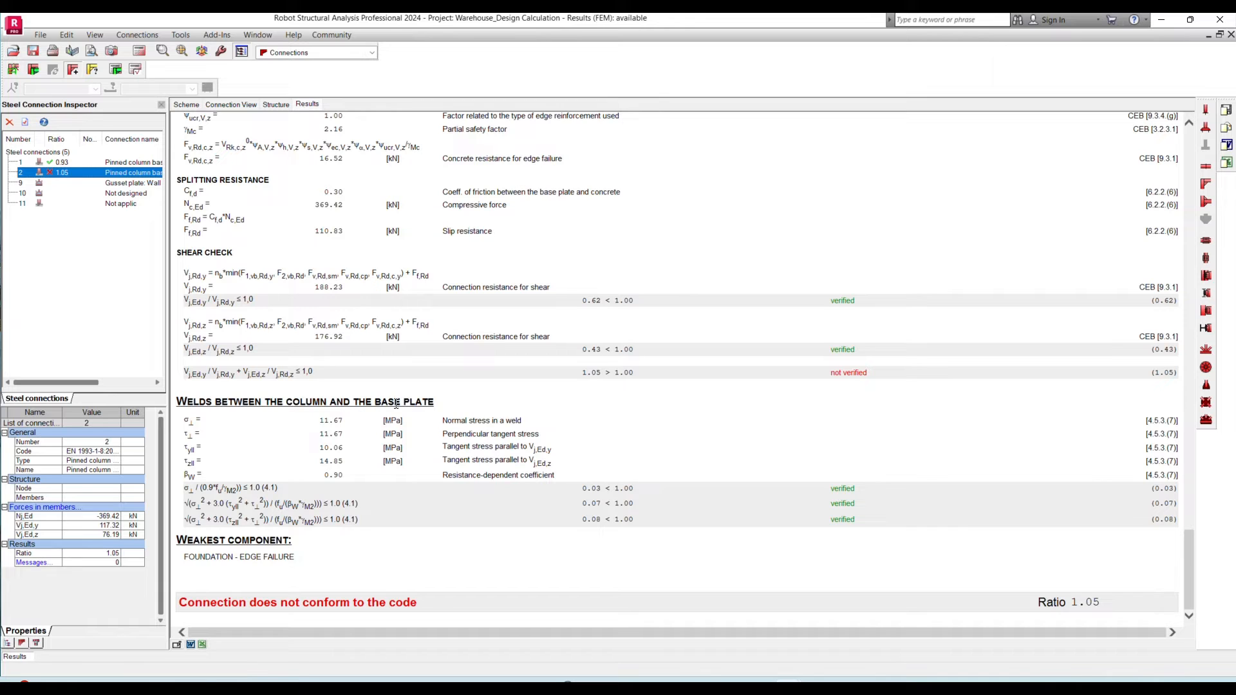
scroll(246, 361, up, 7)
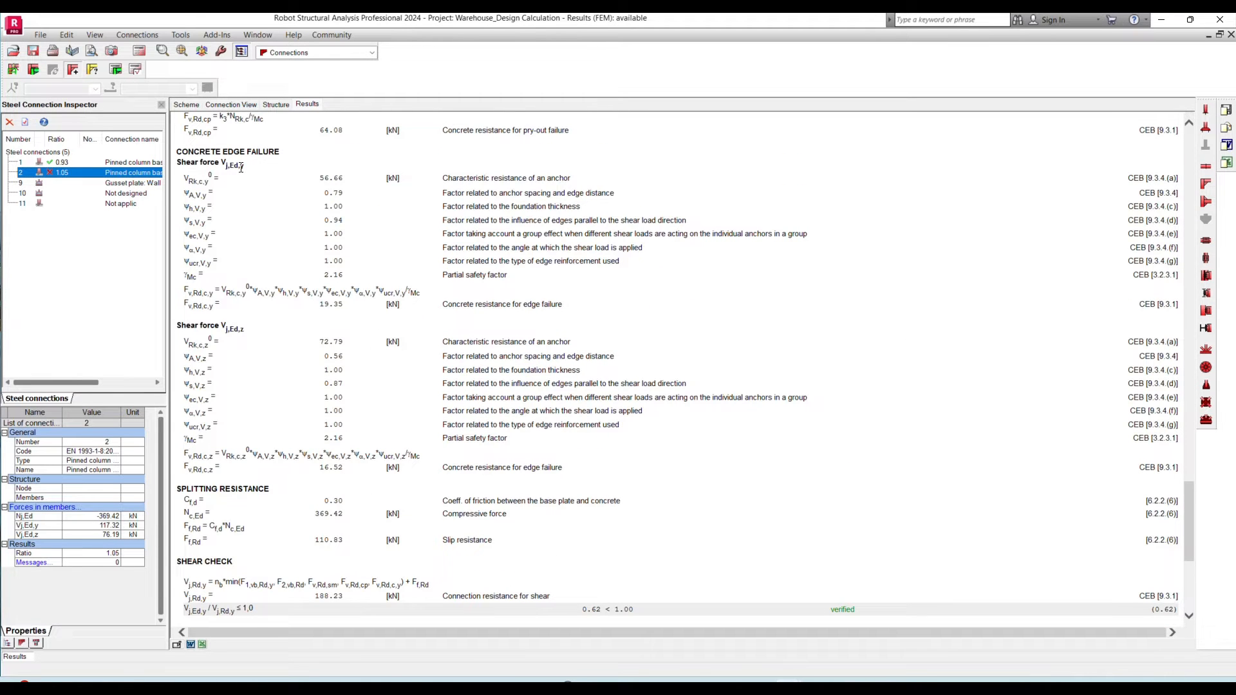
click(543, 32)
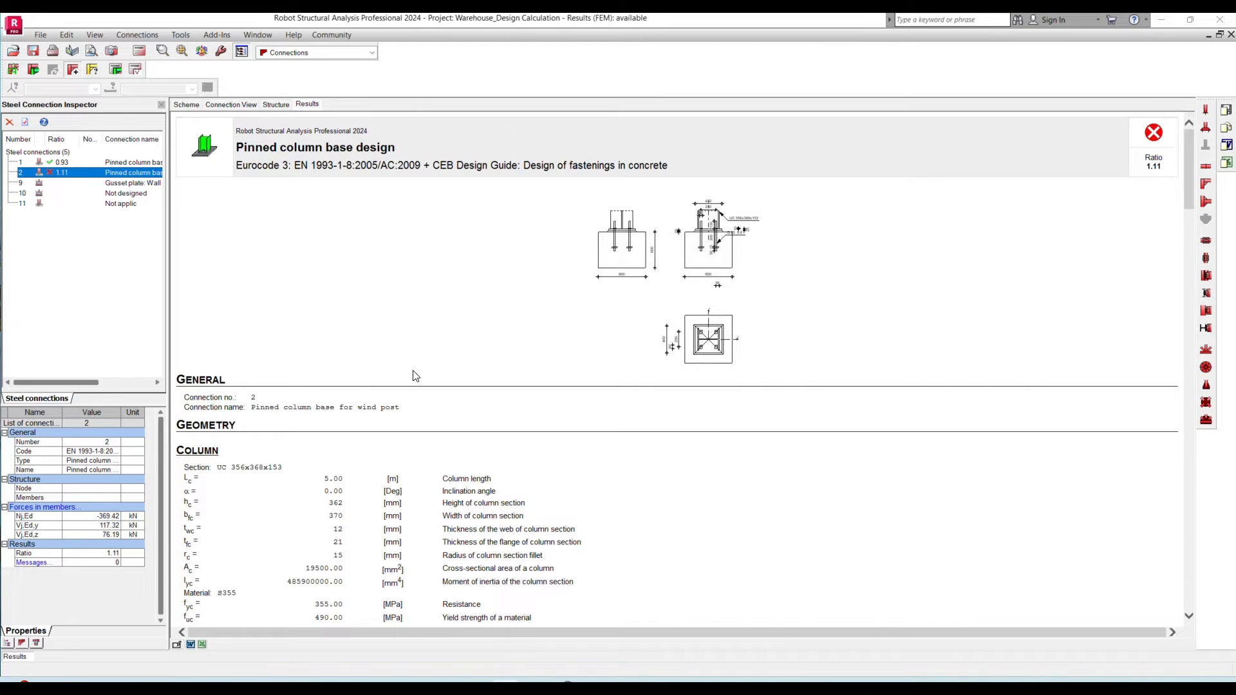
scroll(415, 376, down, 20)
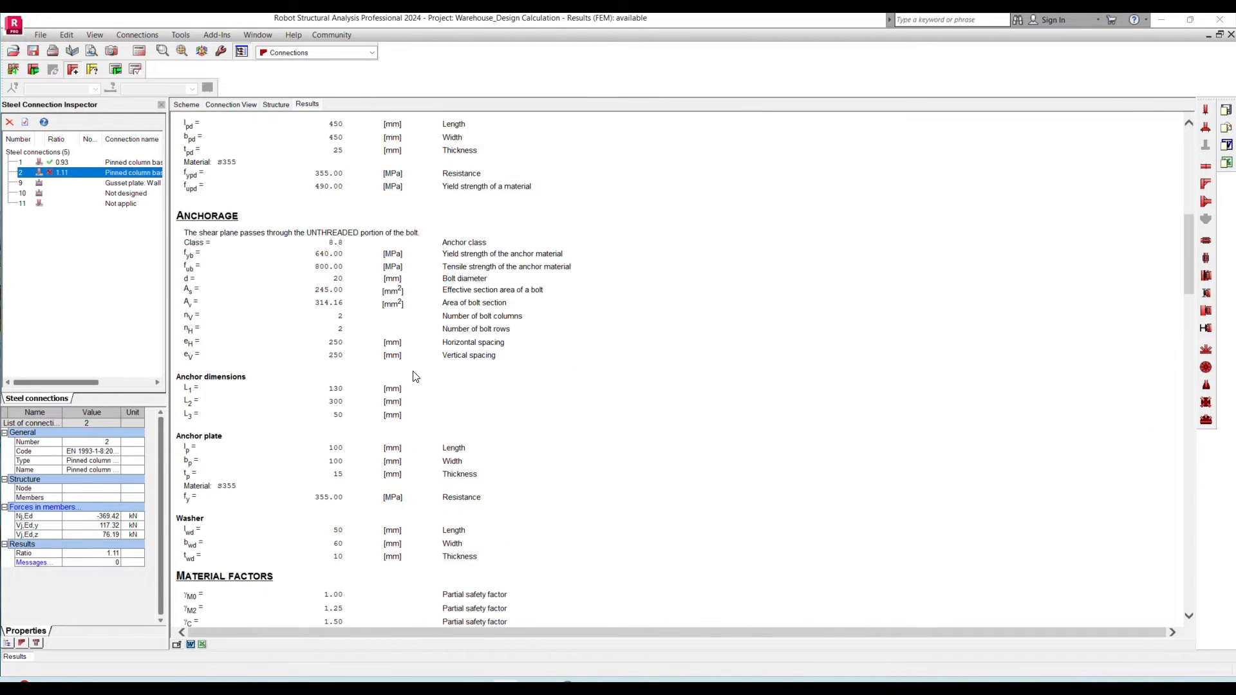
- Turn off the CEB analysis in the wind post base's code parameters and recalculate the connection with the same forces
double_click(63, 172)
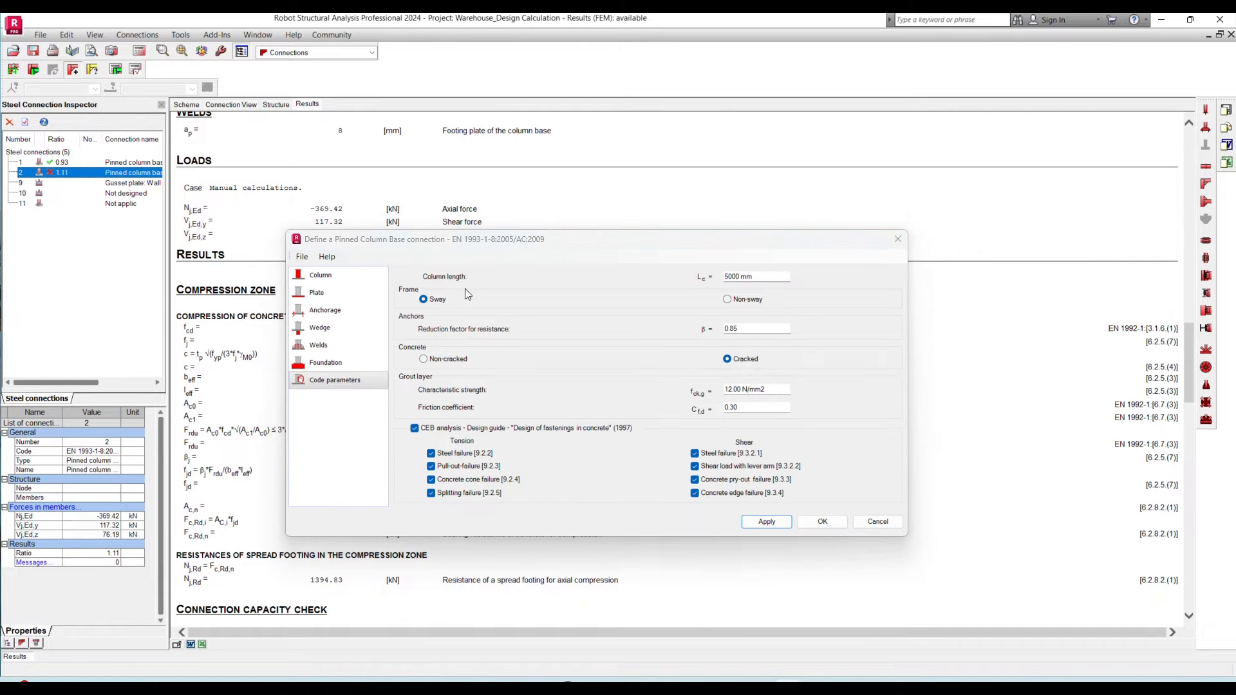
key(Escape)
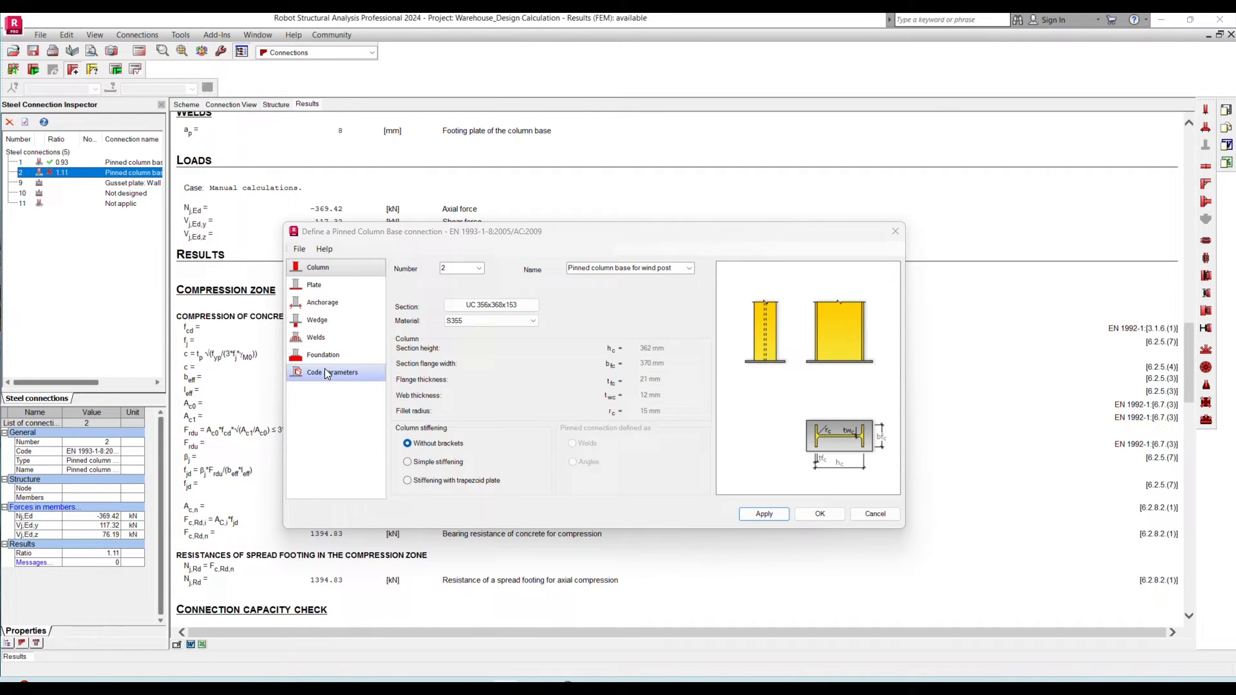
click(325, 372)
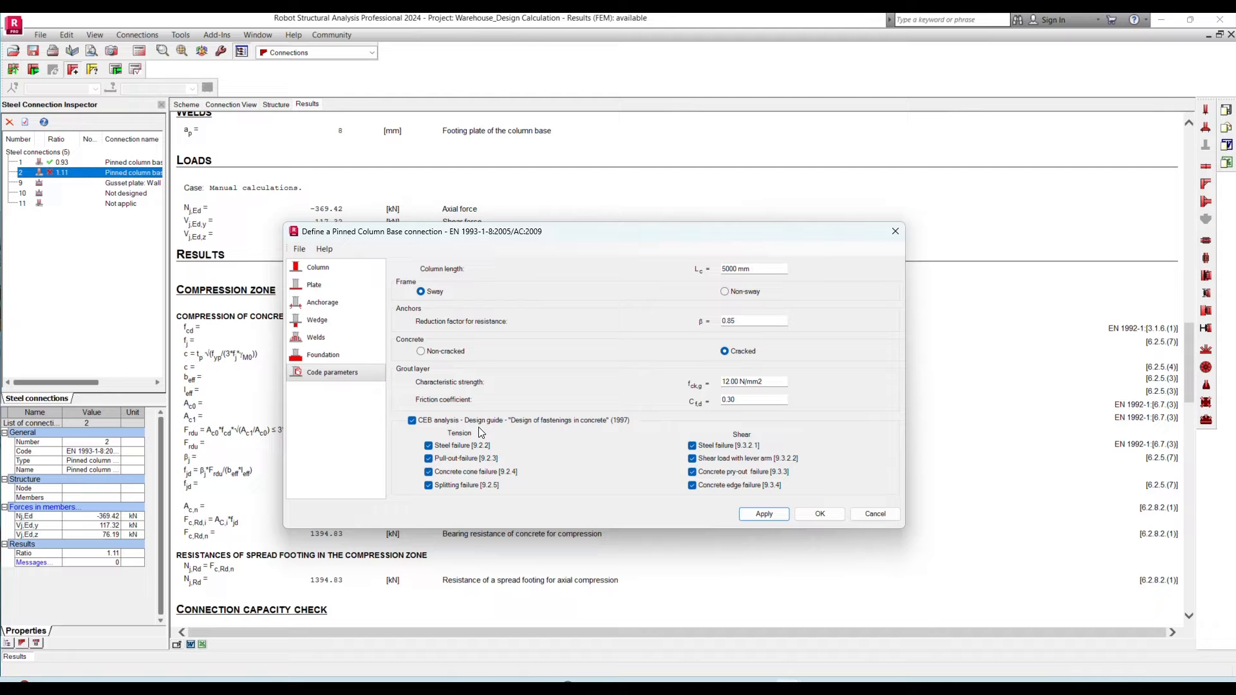
click(411, 420)
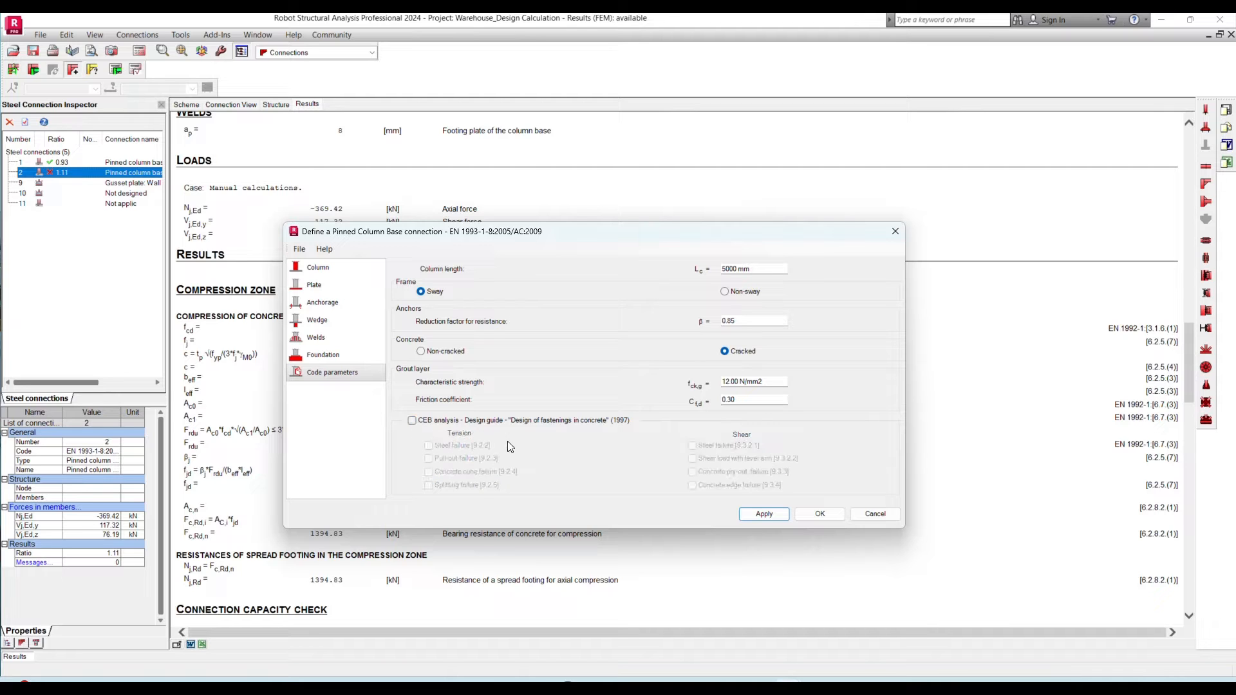
click(756, 515)
click(805, 513)
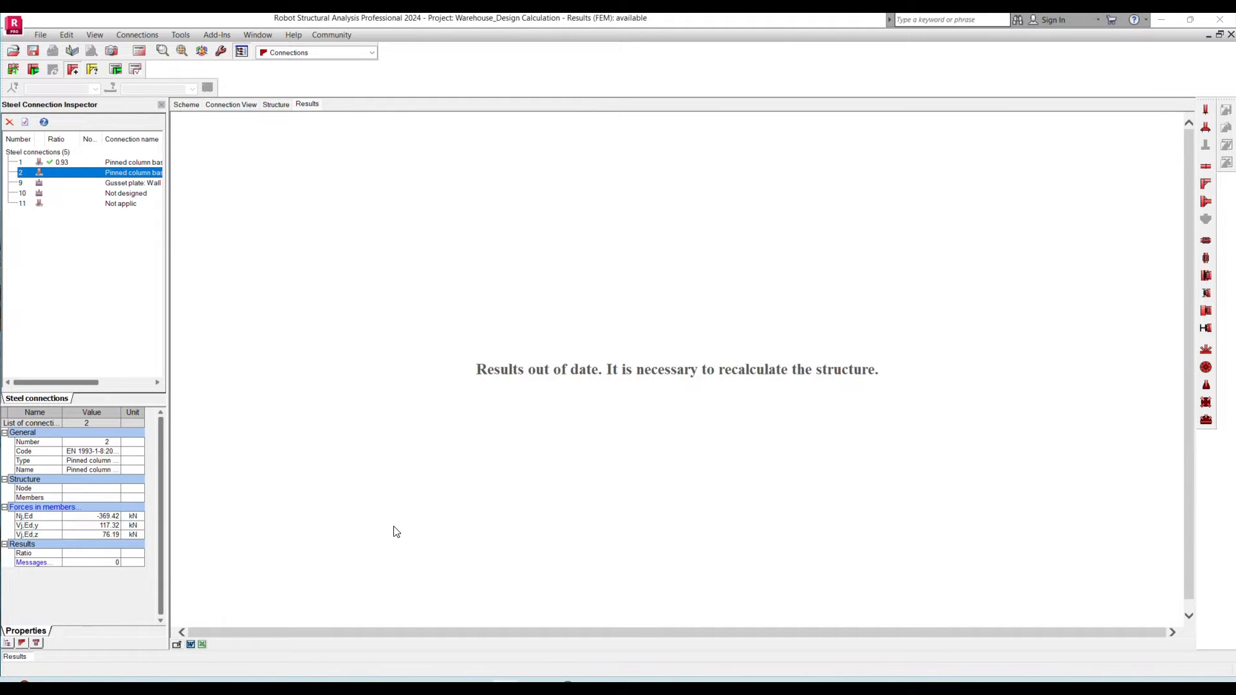
click(54, 508)
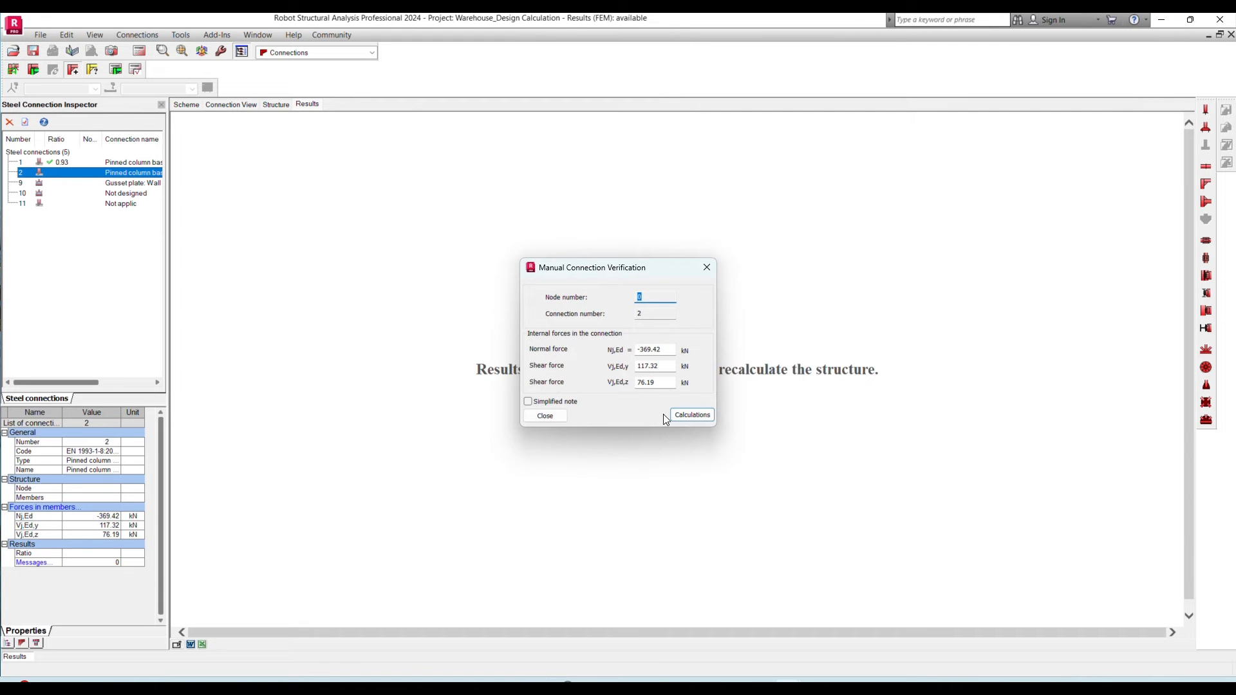
click(691, 414)
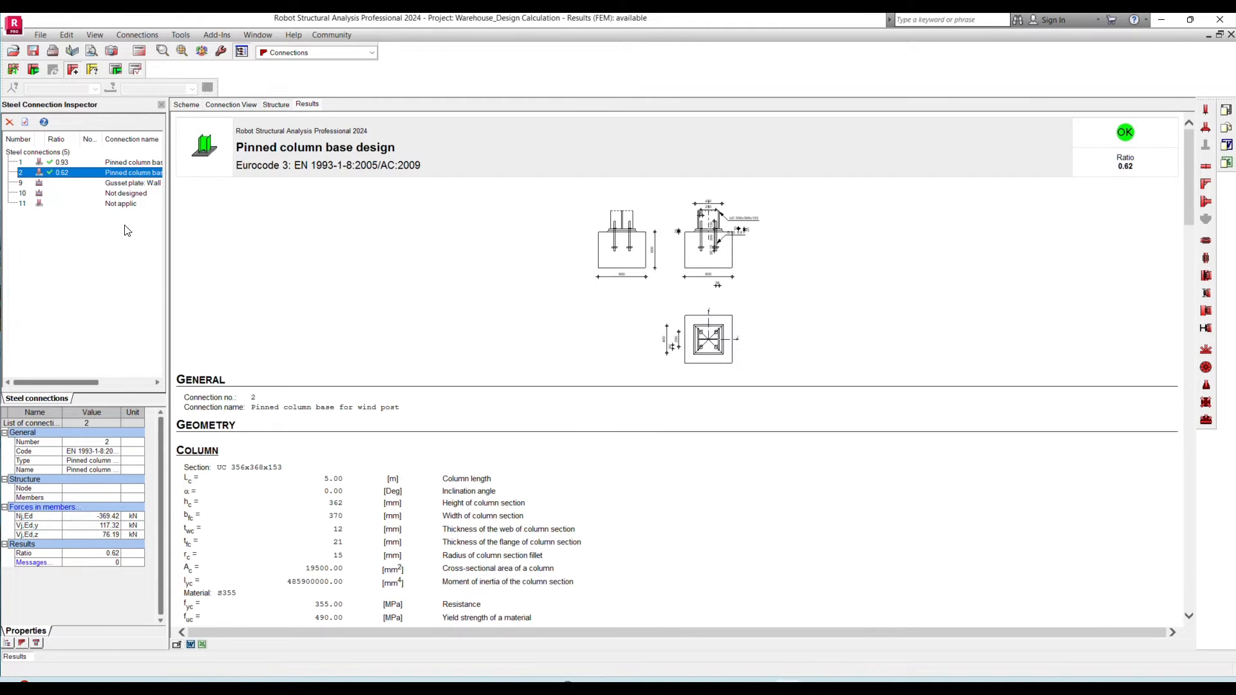
- Save the project, turn off the CEB analysis in portal column base connection 1, and recalculate it with the same forces
click(33, 52)
click(56, 162)
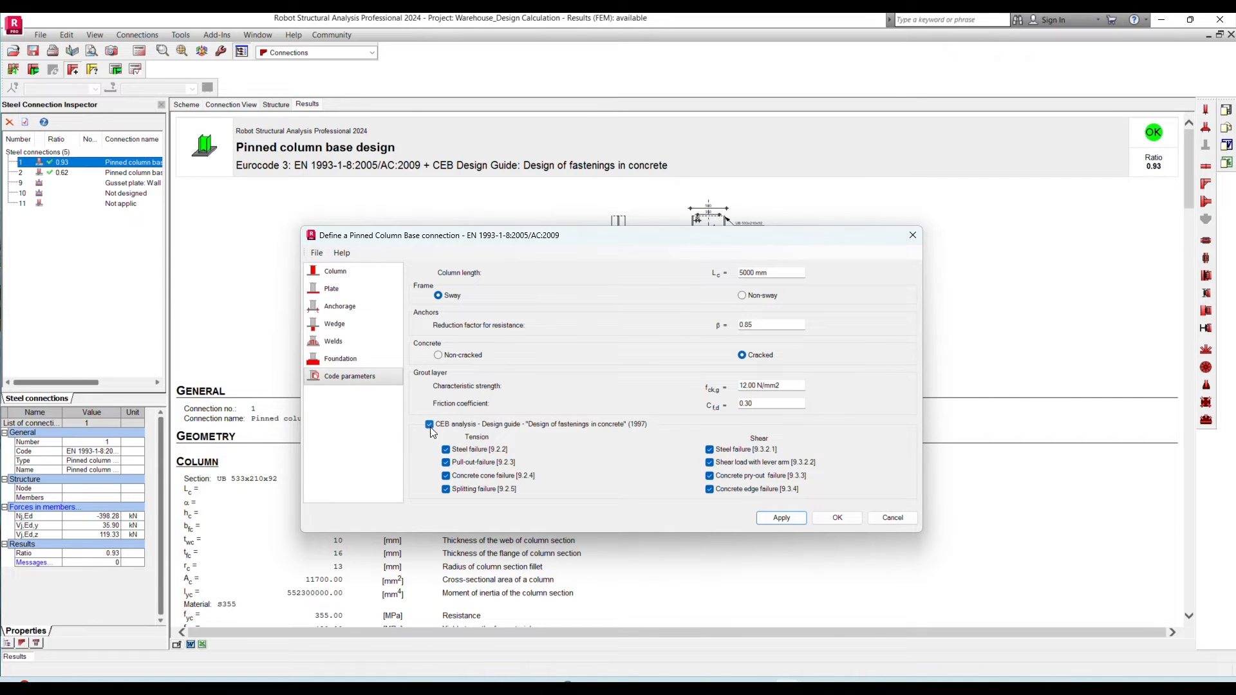
click(438, 426)
click(829, 517)
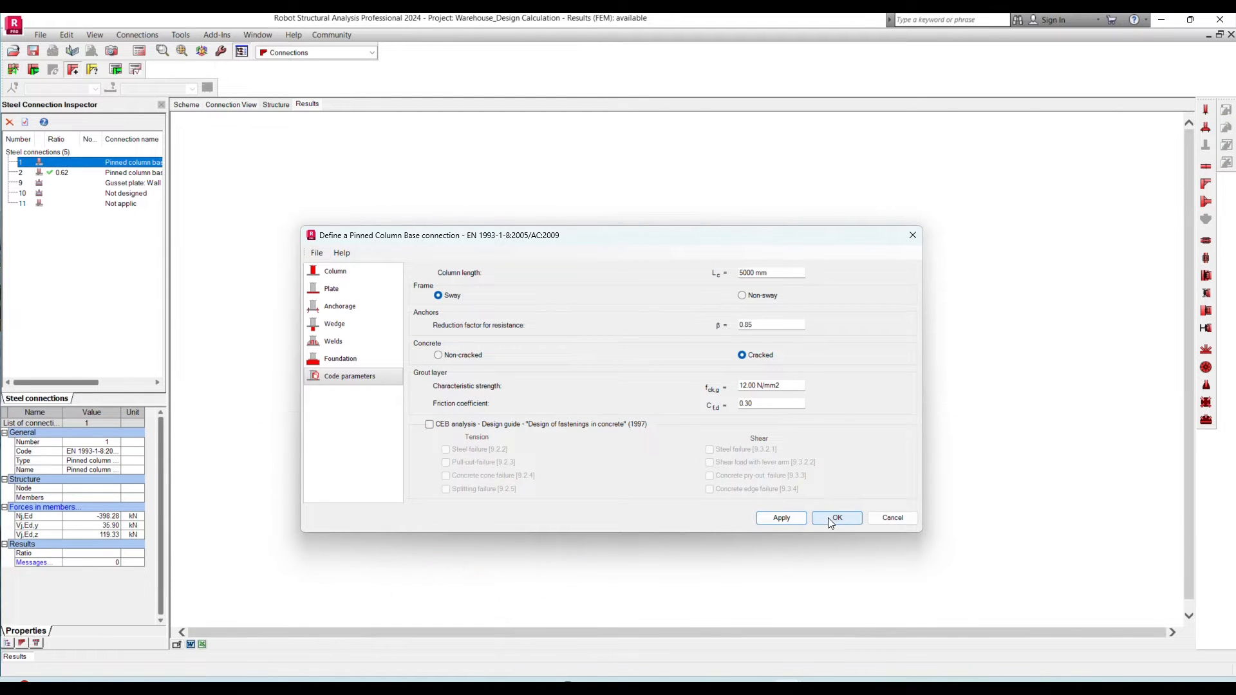
click(64, 507)
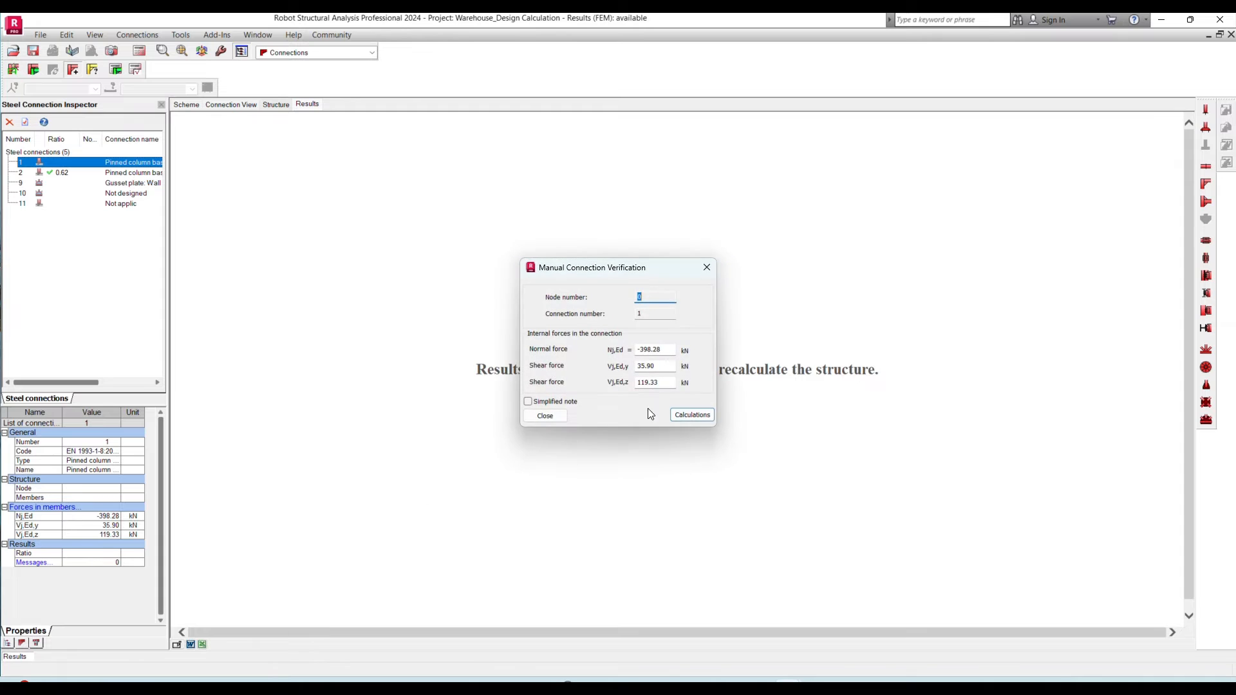
click(692, 415)
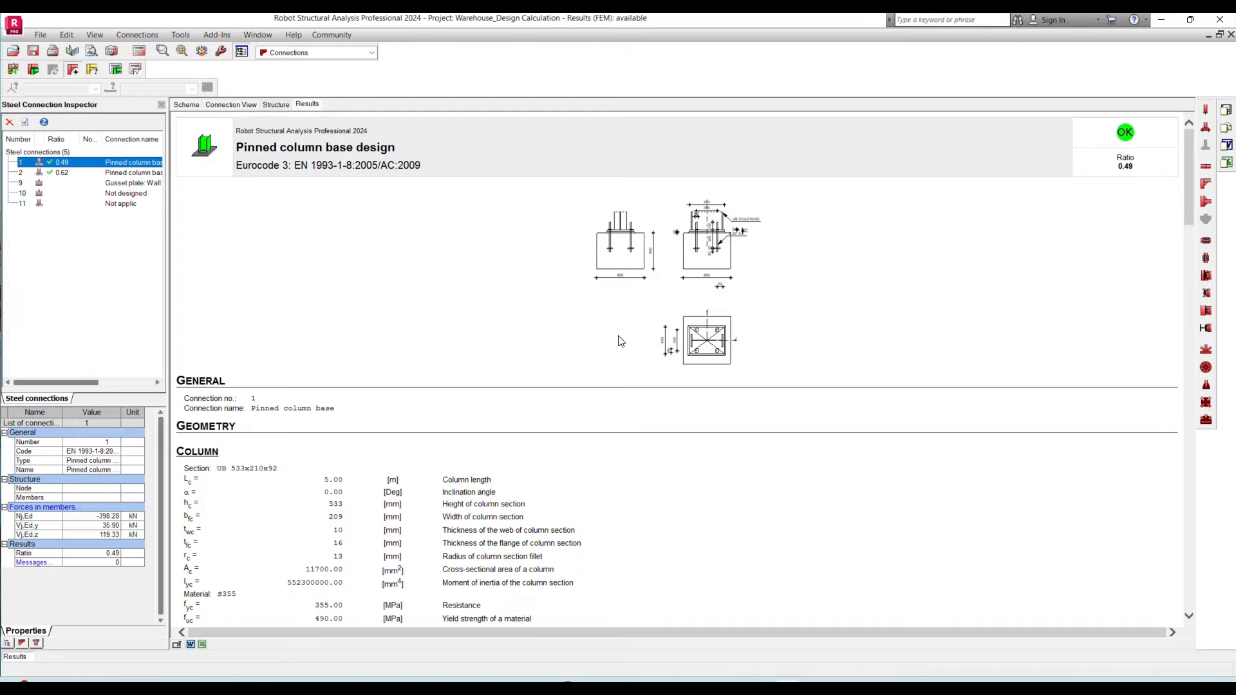
- Examine the recalculated portal column base results for the compression capacity and shear checks
scroll(609, 308, down, 2)
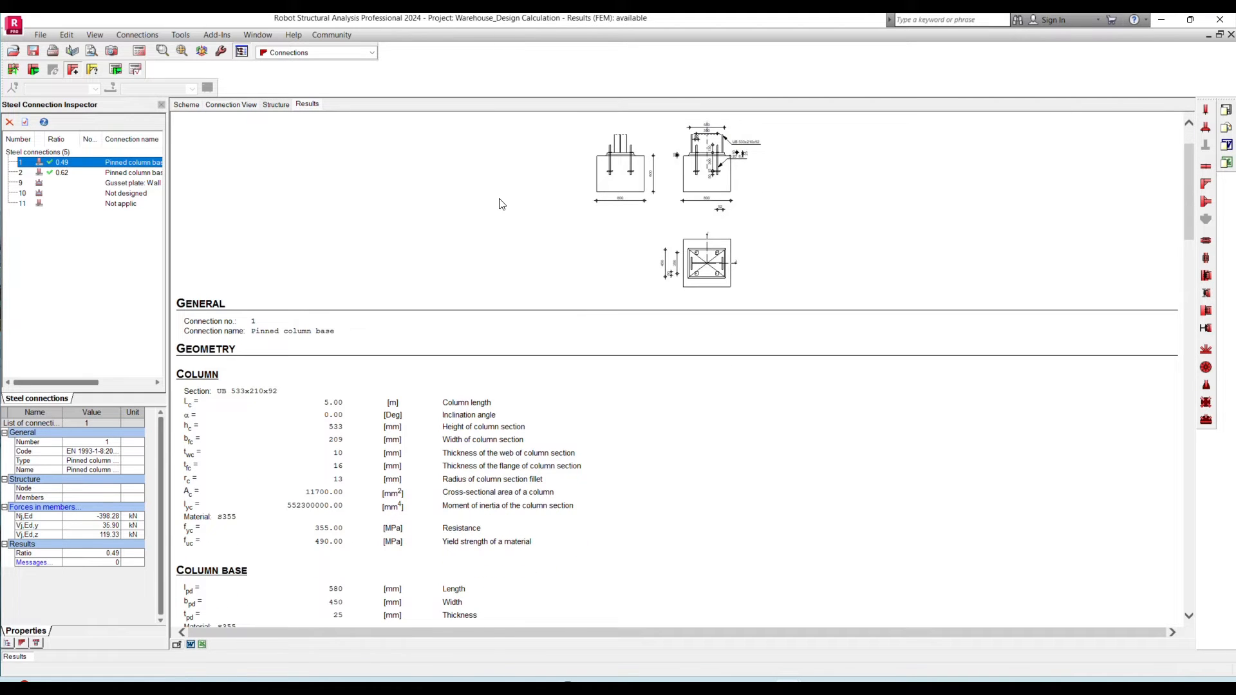
scroll(500, 201, down, 20)
scroll(509, 225, down, 10)
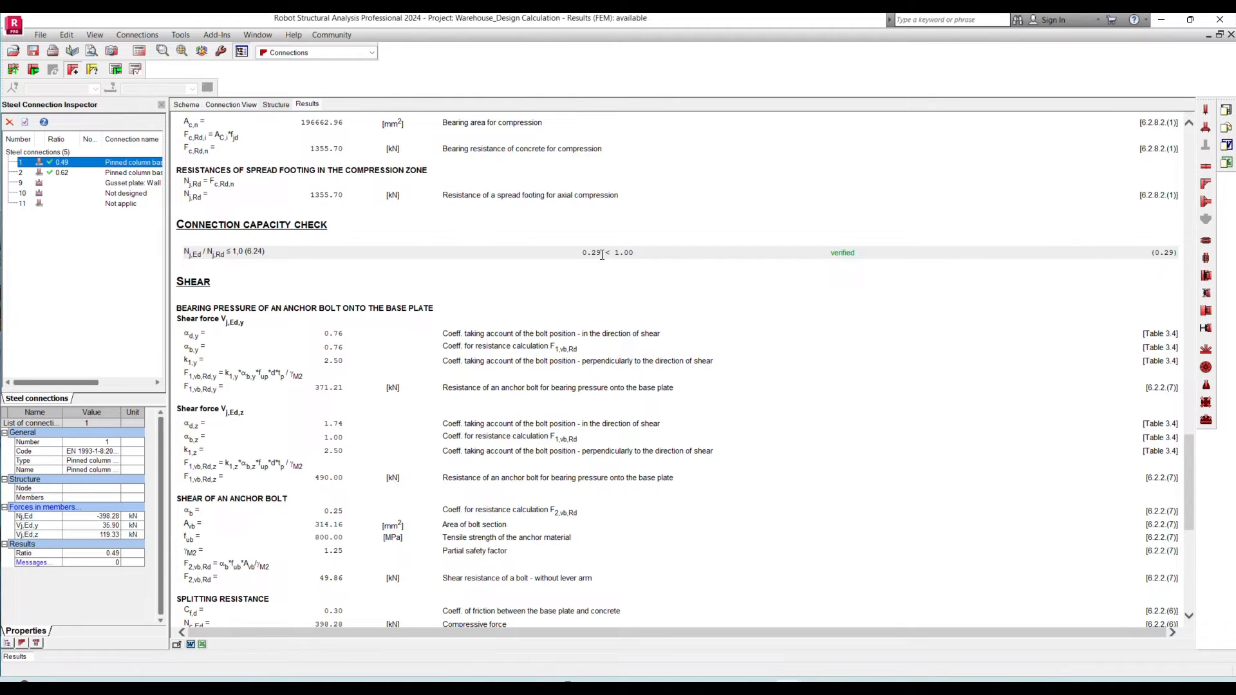
drag(601, 254, 582, 254)
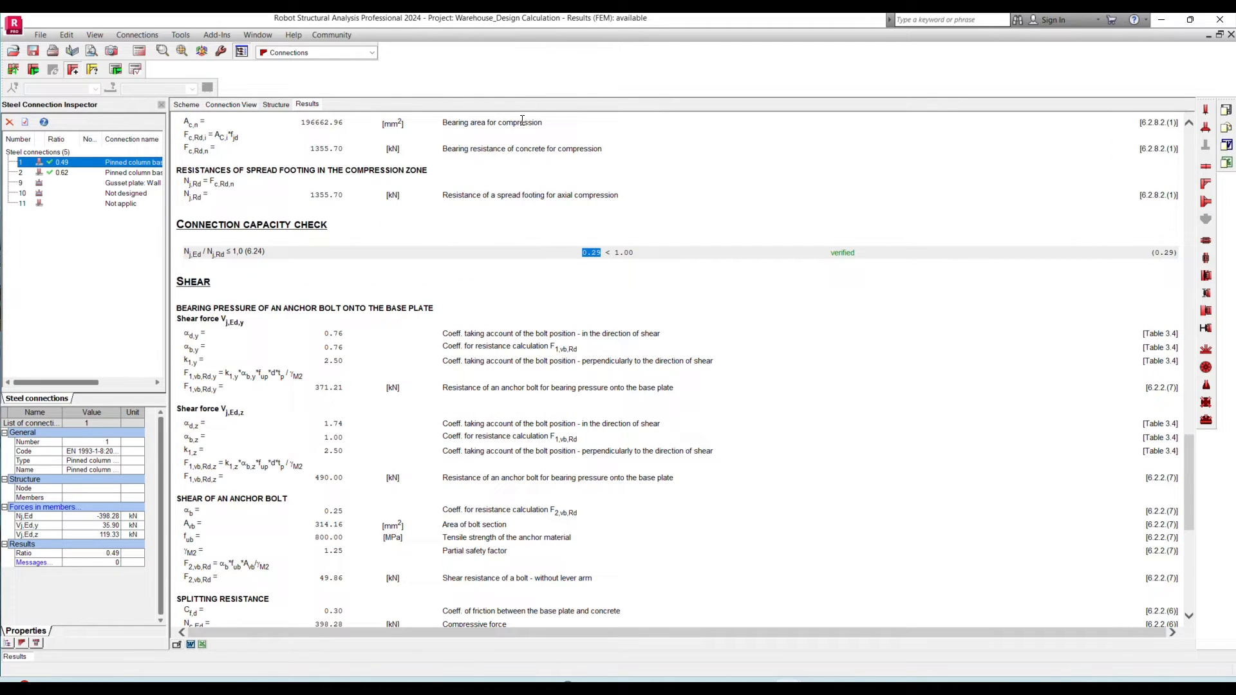
click(547, 34)
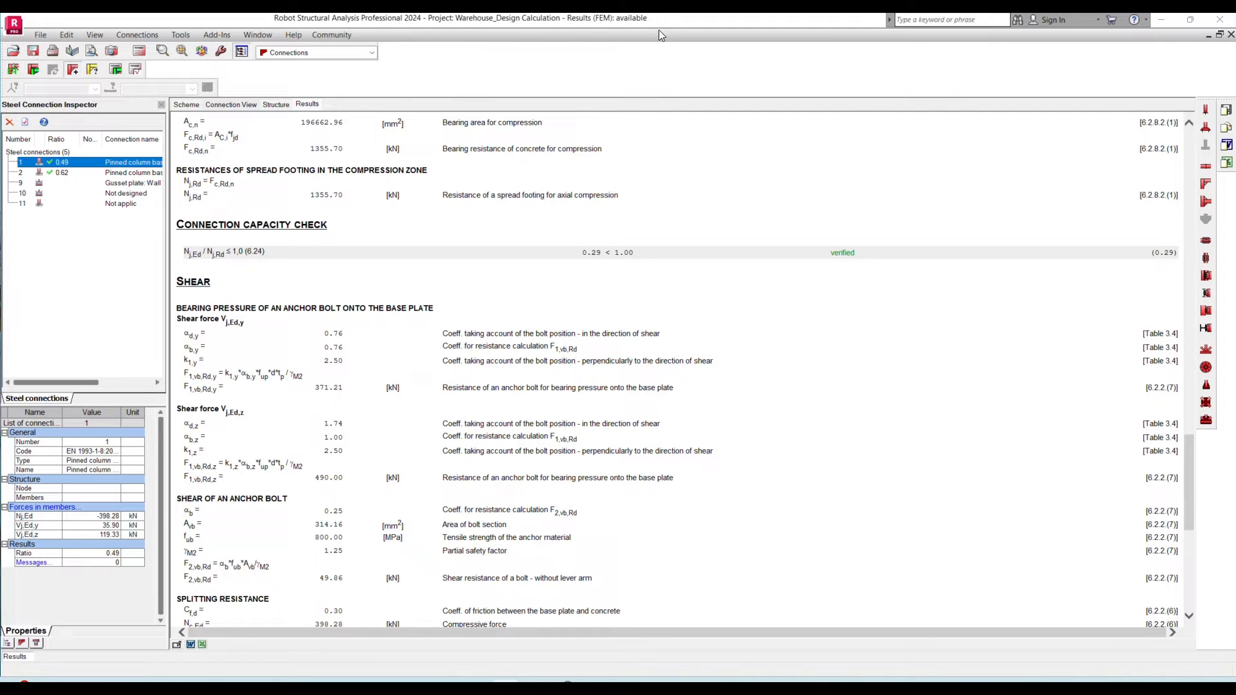
- Add pinned base connection 3 for the UC 152x152x23 door column and verify it with normal force -160.77 kN, shear y 11.7 kN and shear z 127.04 kN
click(1204, 111)
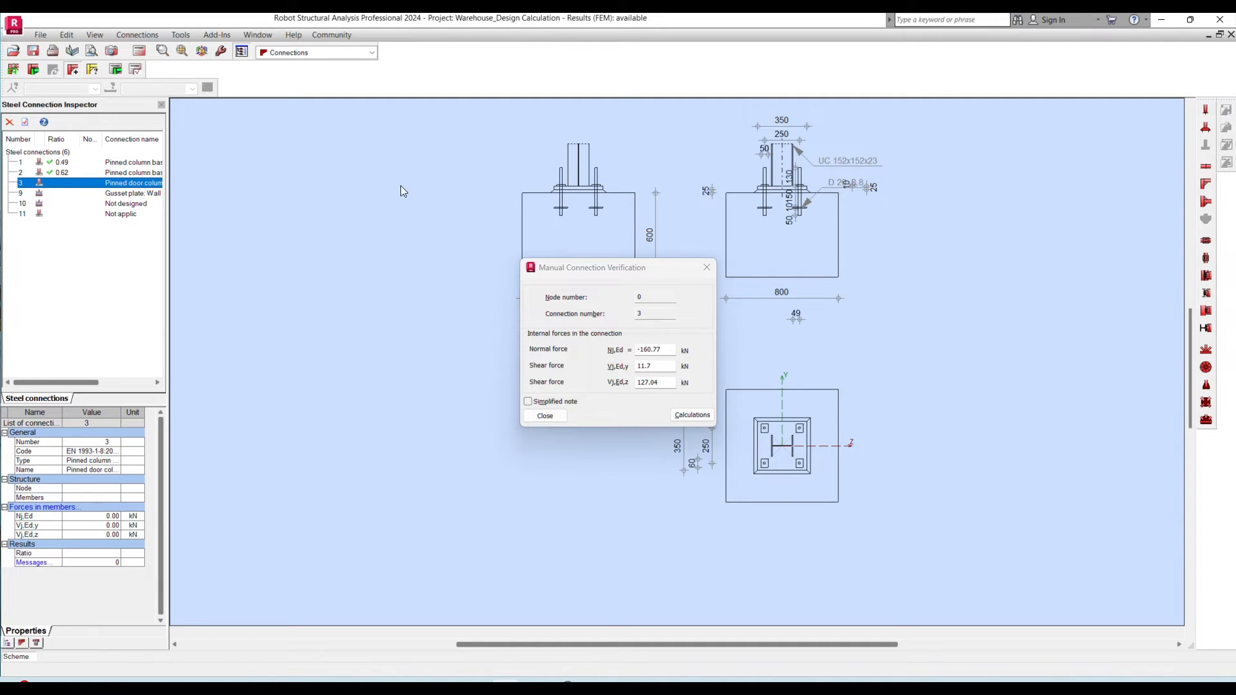
click(690, 415)
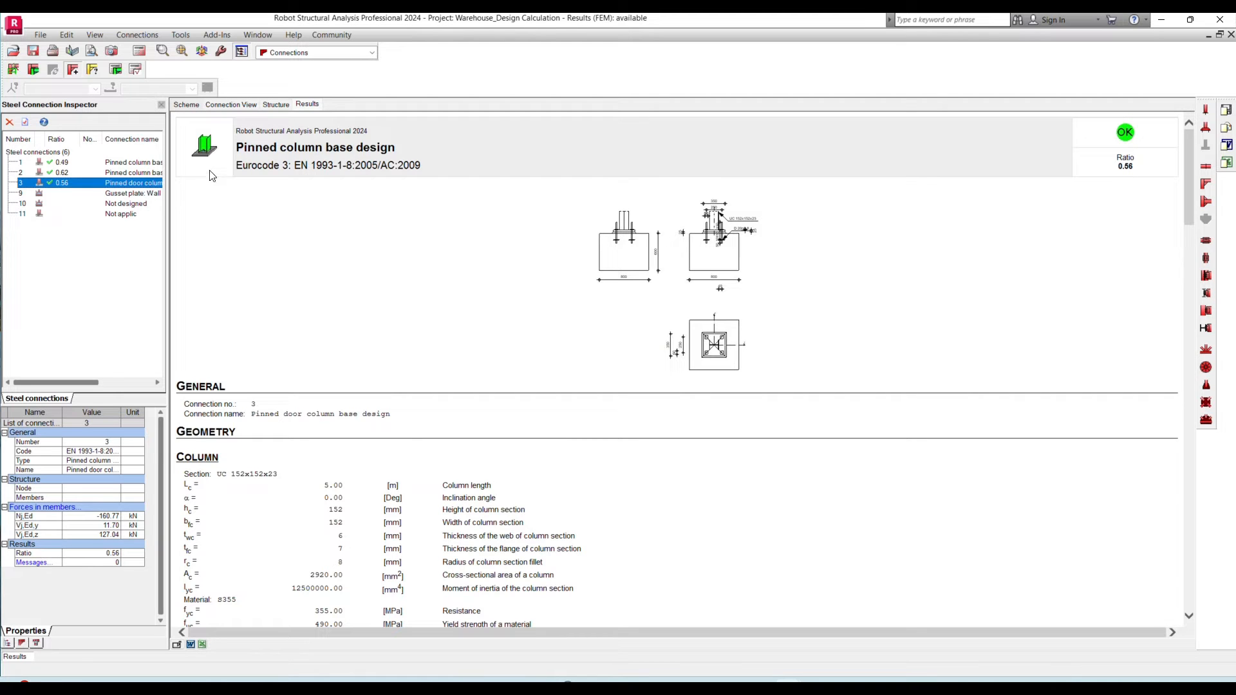
- Examine the door column base in its dimensioned scheme, code parameters and 3D connection view
click(187, 105)
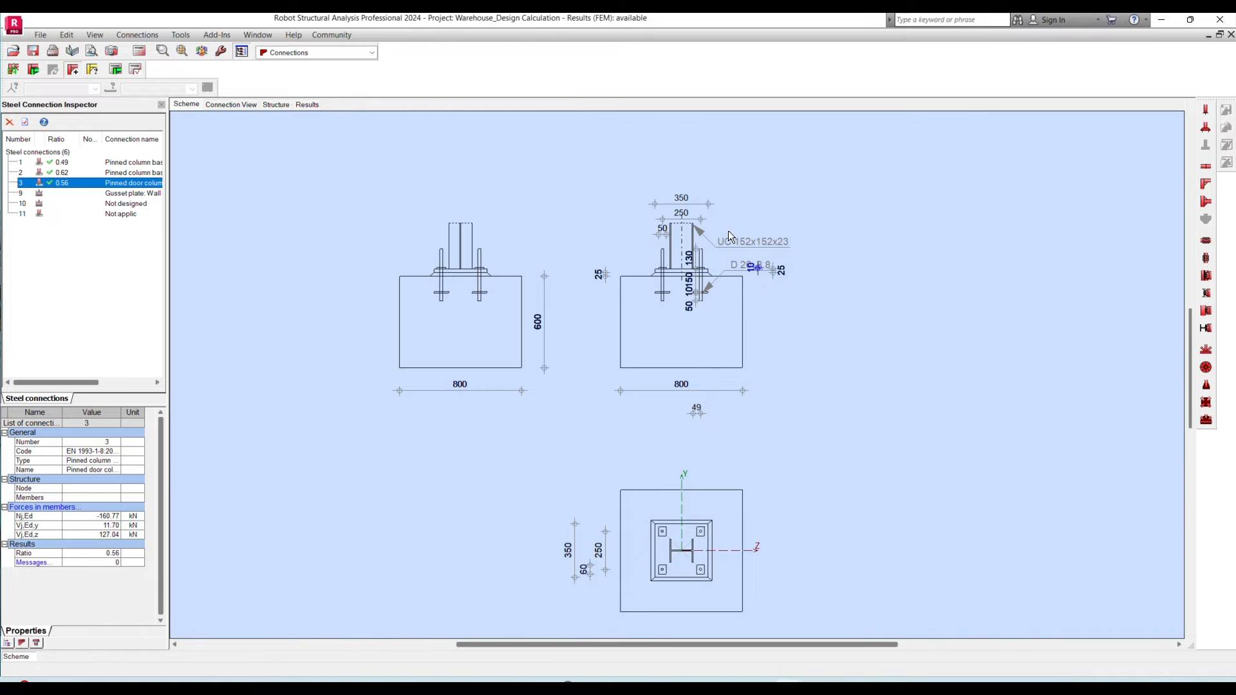
scroll(743, 226, up, 2)
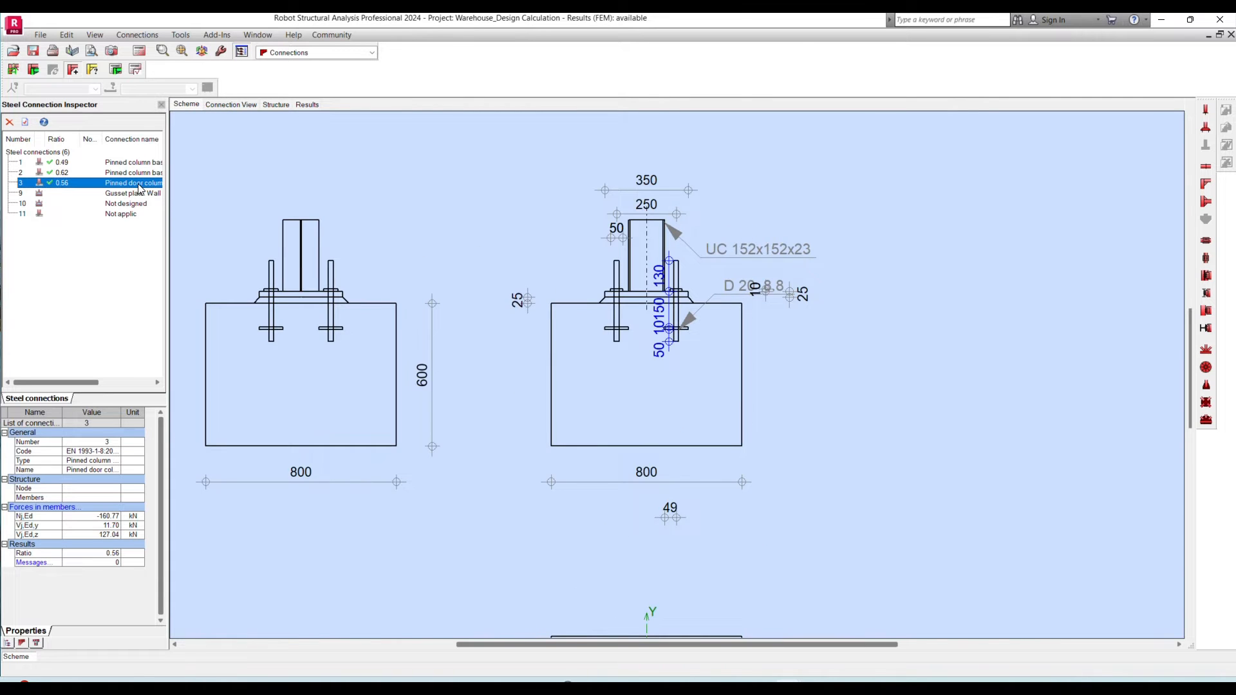
double_click(139, 184)
click(910, 245)
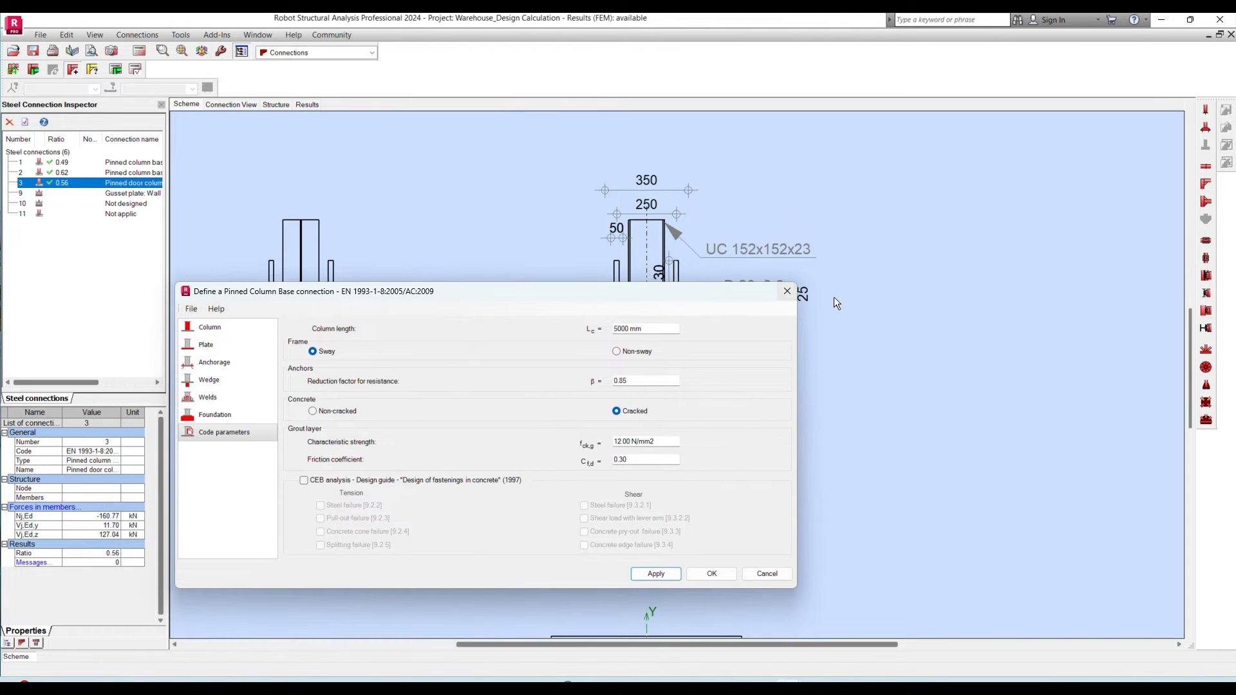
click(787, 291)
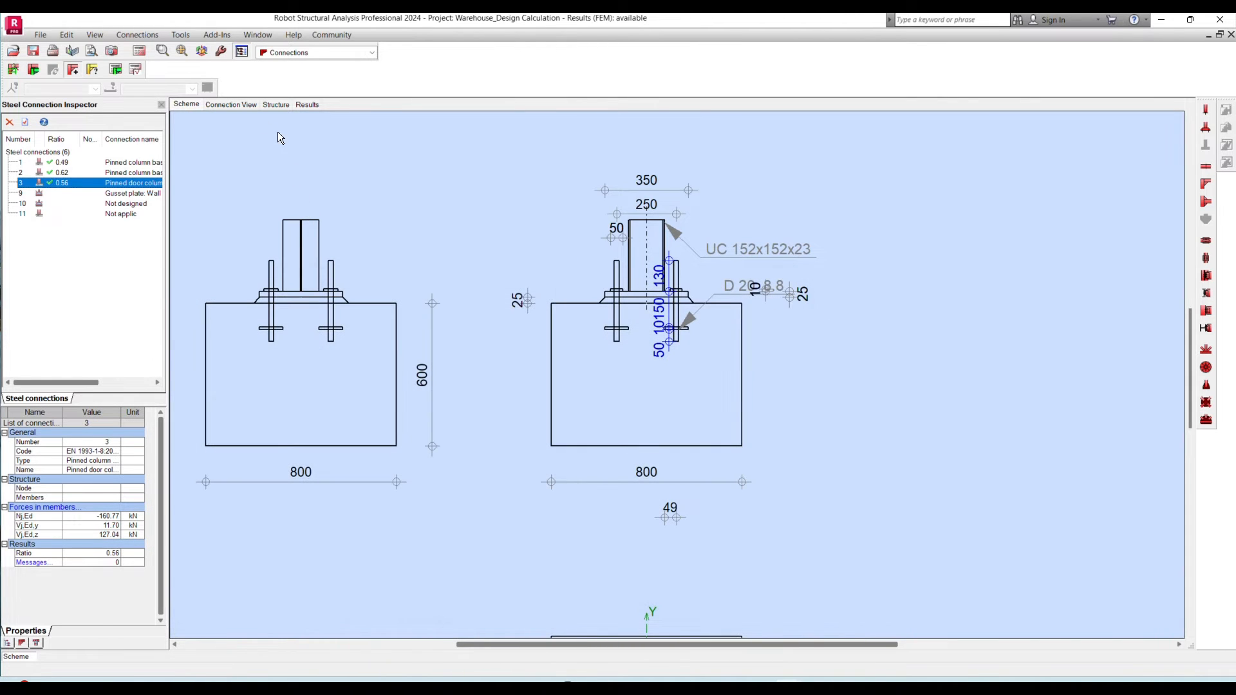
click(231, 105)
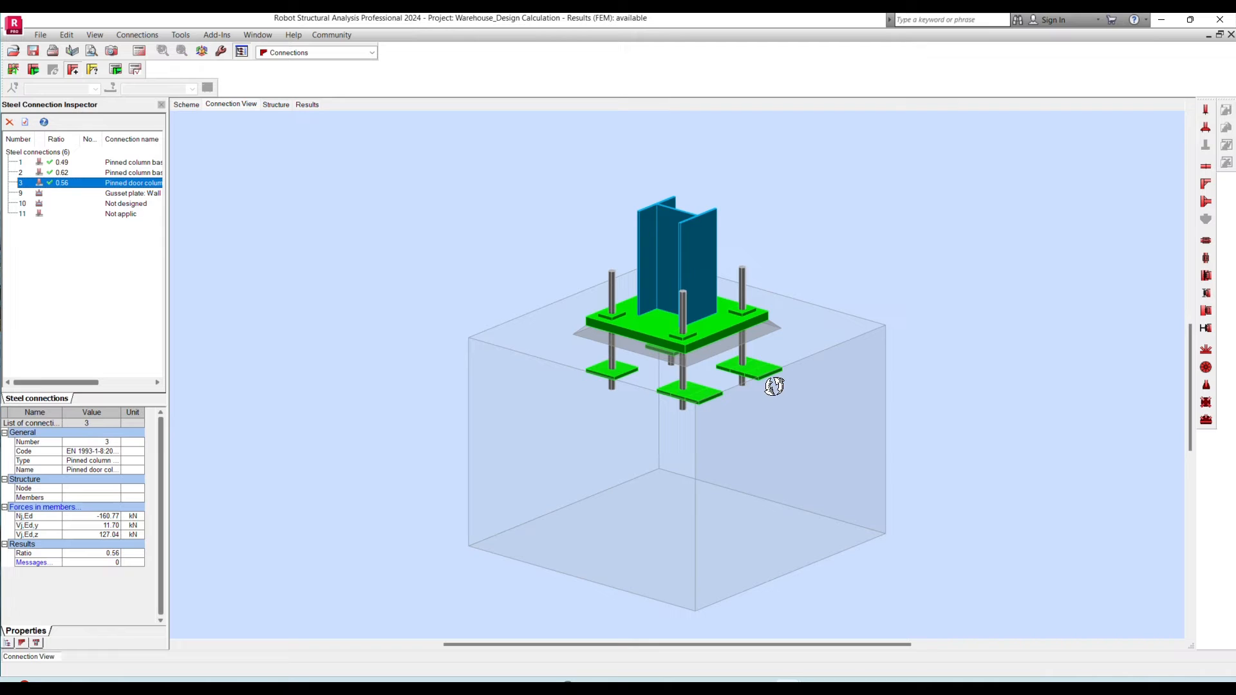
scroll(775, 381, up, 1)
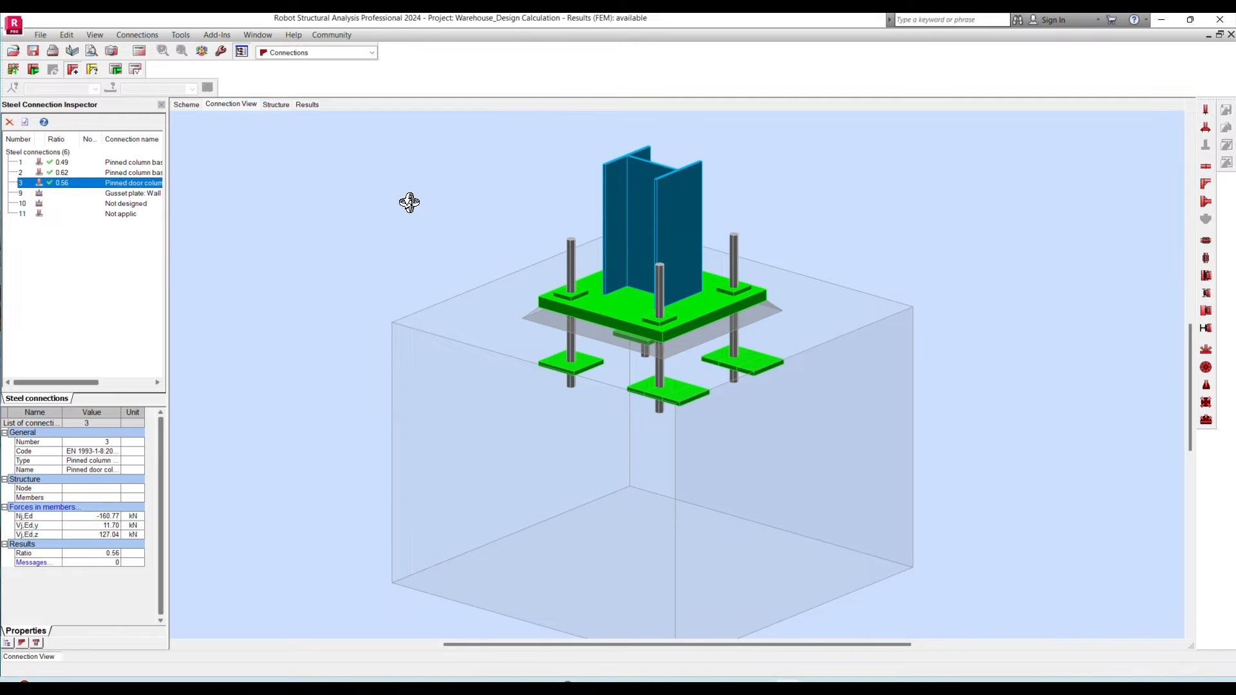
scroll(714, 257, up, 1)
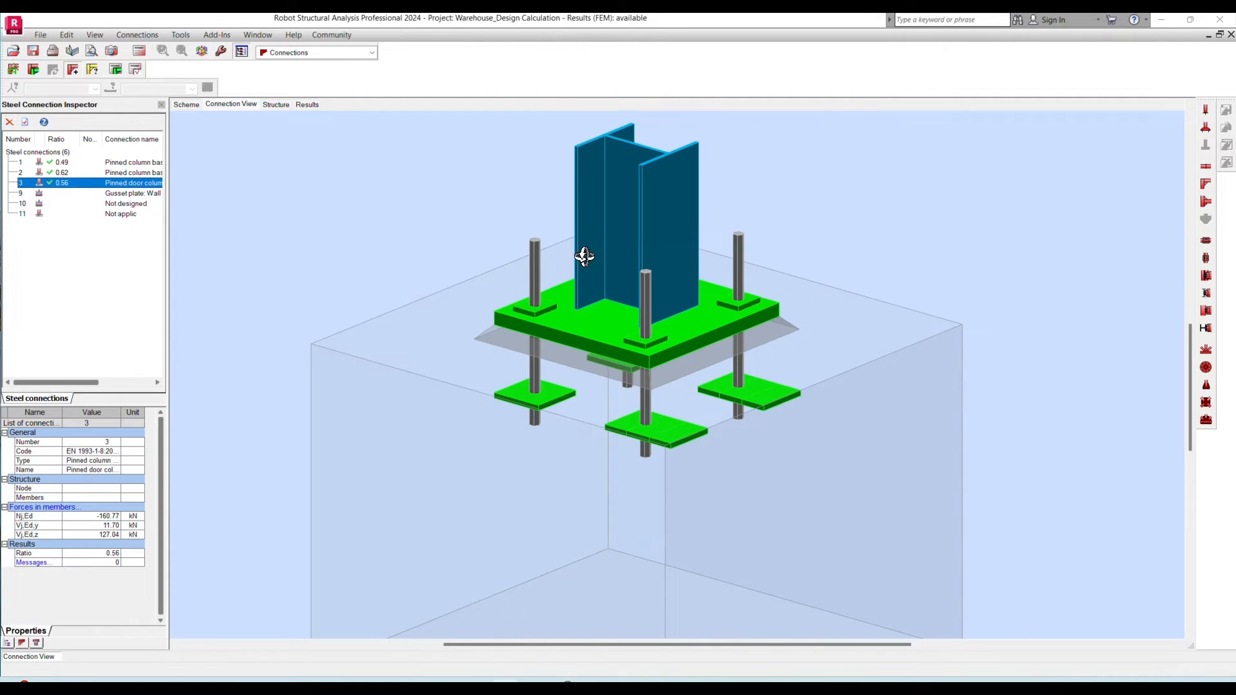
scroll(385, 295, down, 1)
scroll(386, 294, down, 1)
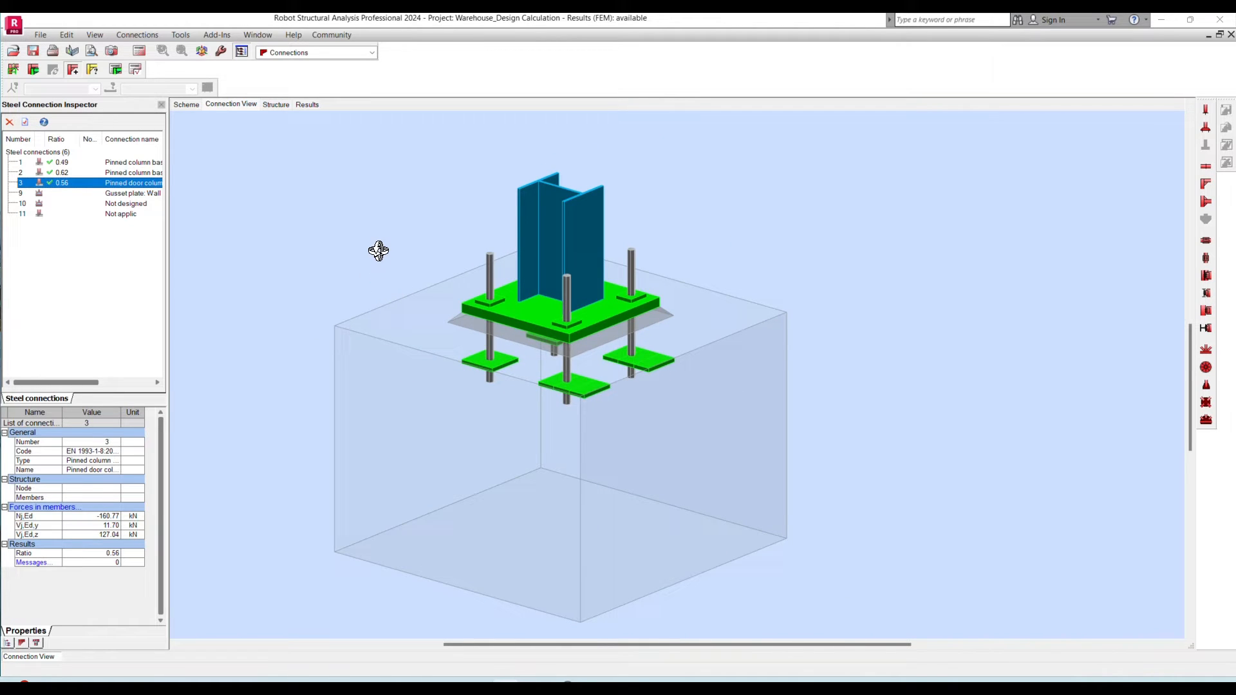
click(1187, 102)
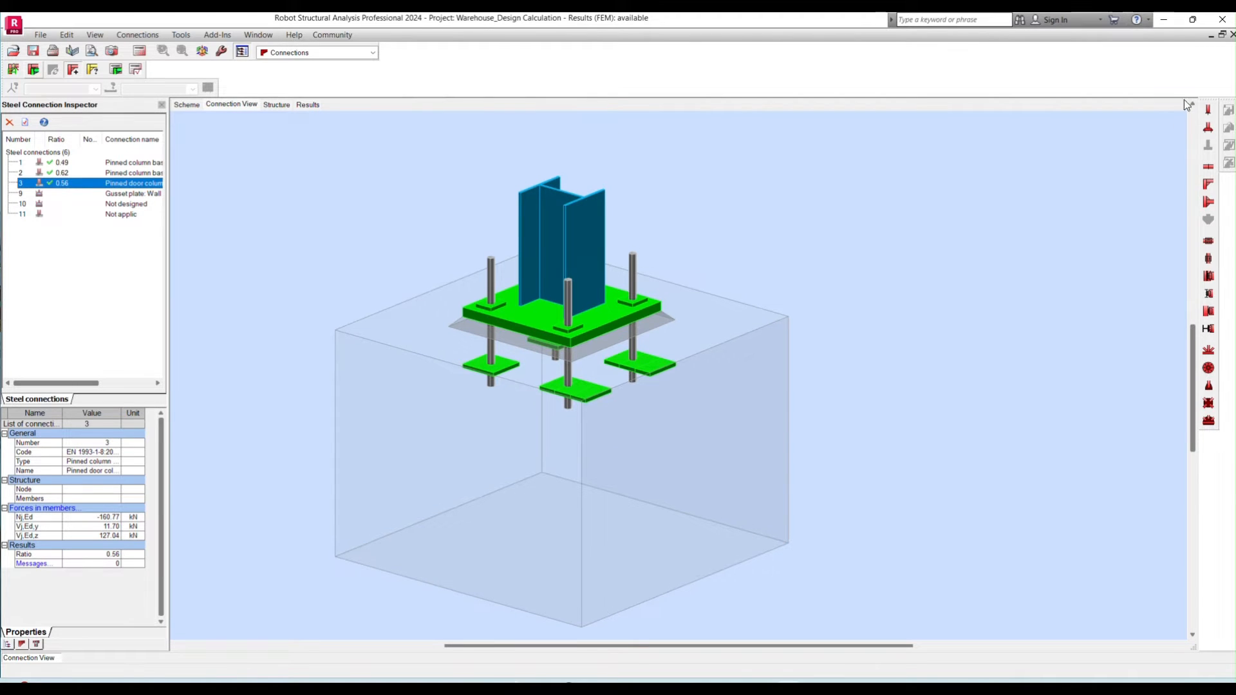
- Add bolted frame knee connection 4 with a UB 533x210x92 column and a UB 533x210x122 beam
click(1207, 186)
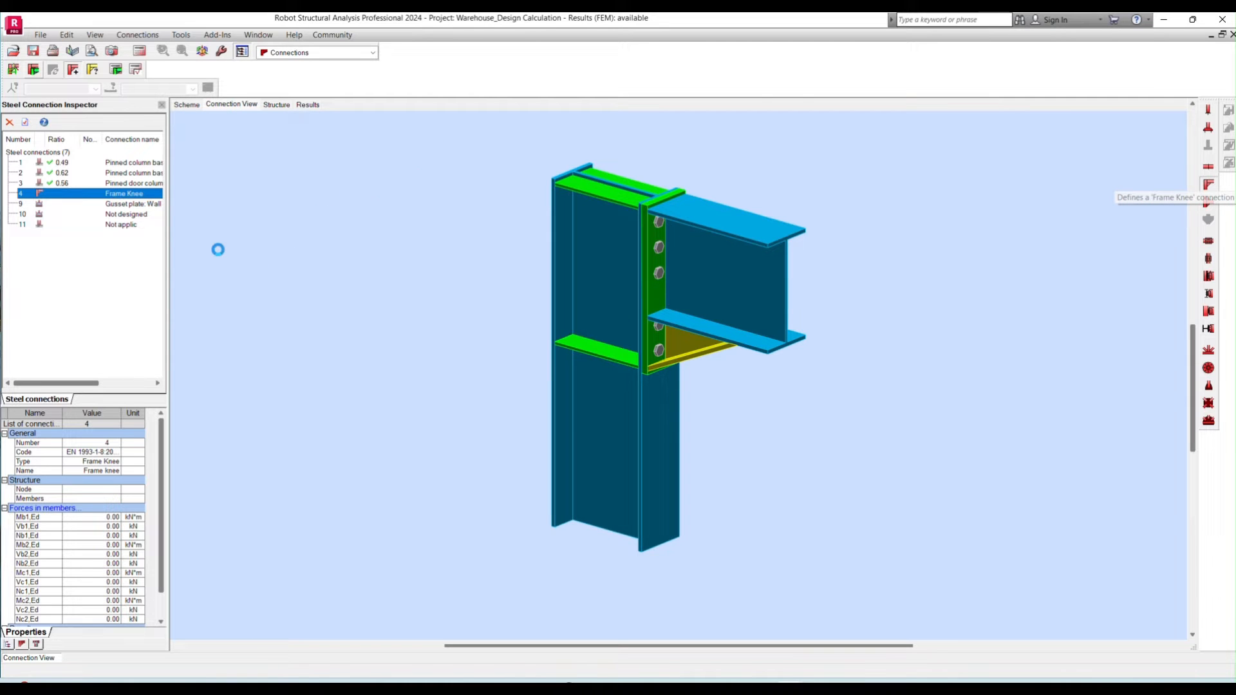
drag(634, 239, 513, 172)
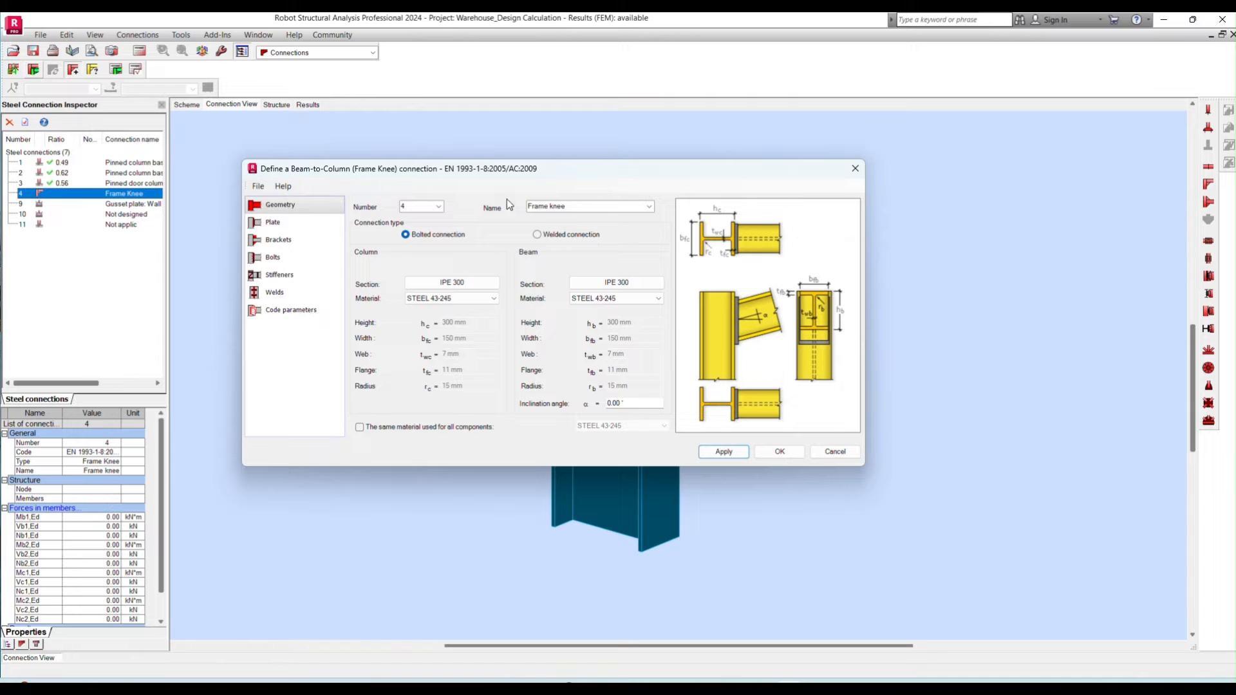
click(599, 207)
text(Column-Rafter)
click(552, 36)
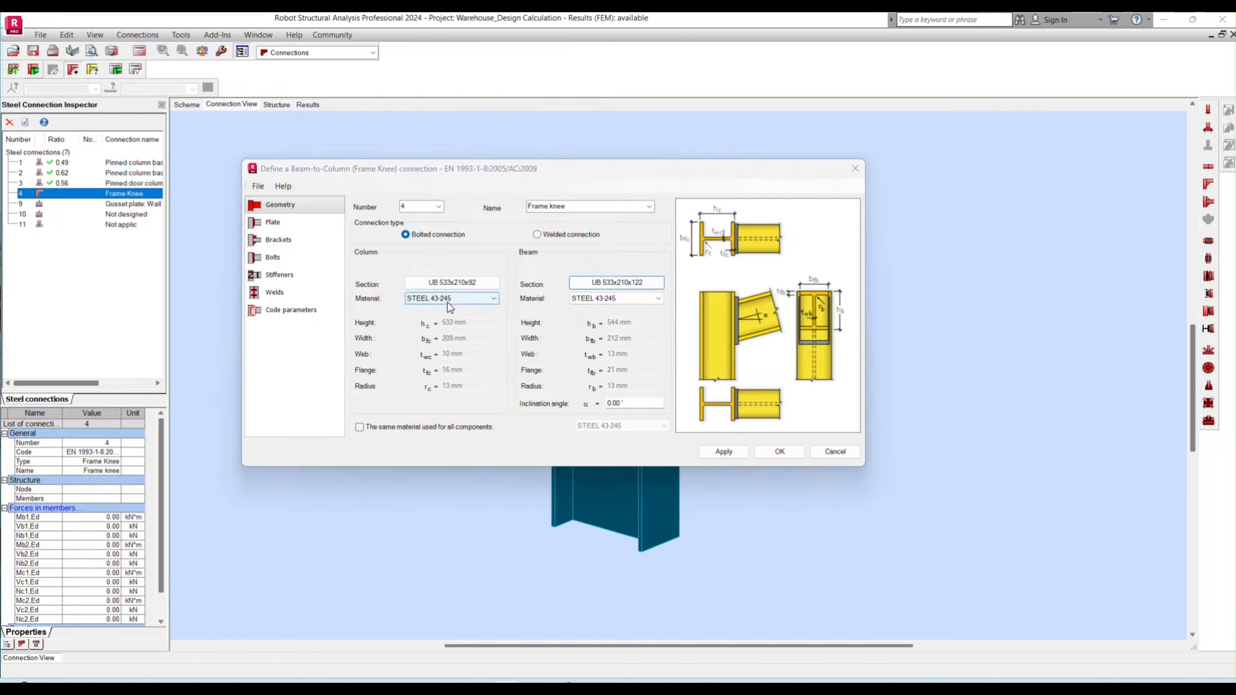
- Assign S355 to the frame knee's column and beam, and set the beam's inclination angle to 5 degrees
click(464, 298)
click(430, 309)
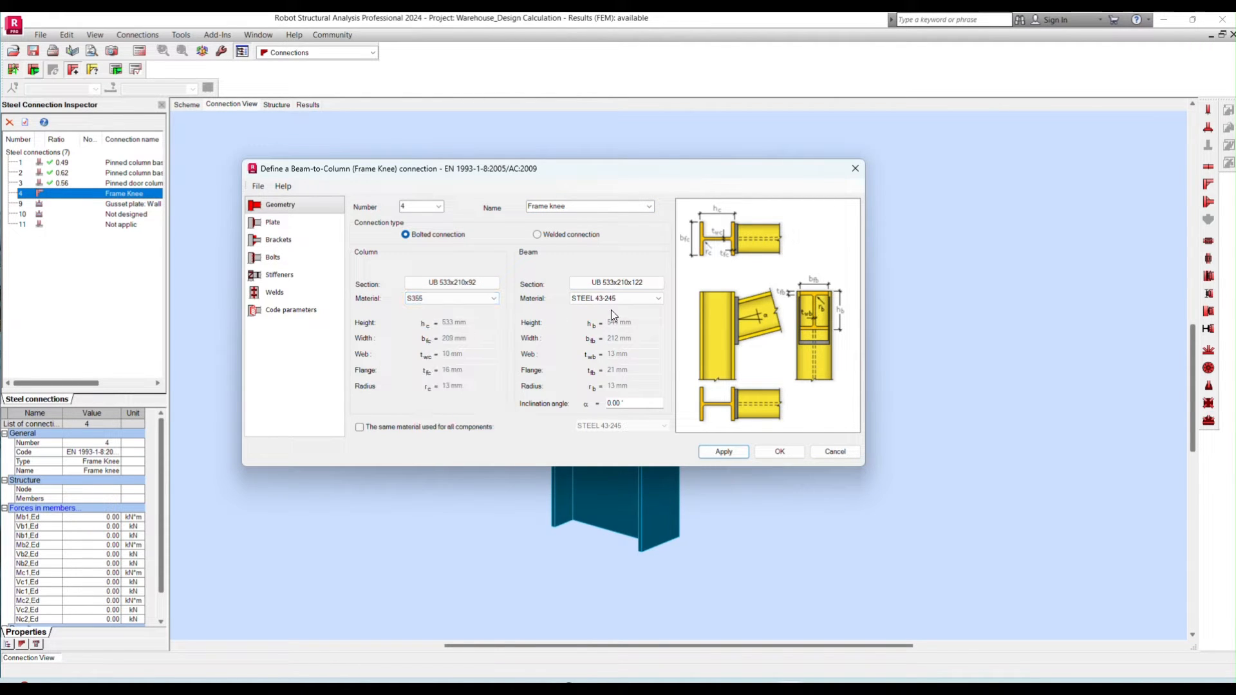
click(613, 298)
click(610, 309)
double_click(632, 403)
drag(631, 403, 594, 404)
click(616, 405)
drag(612, 405, 604, 406)
click(734, 453)
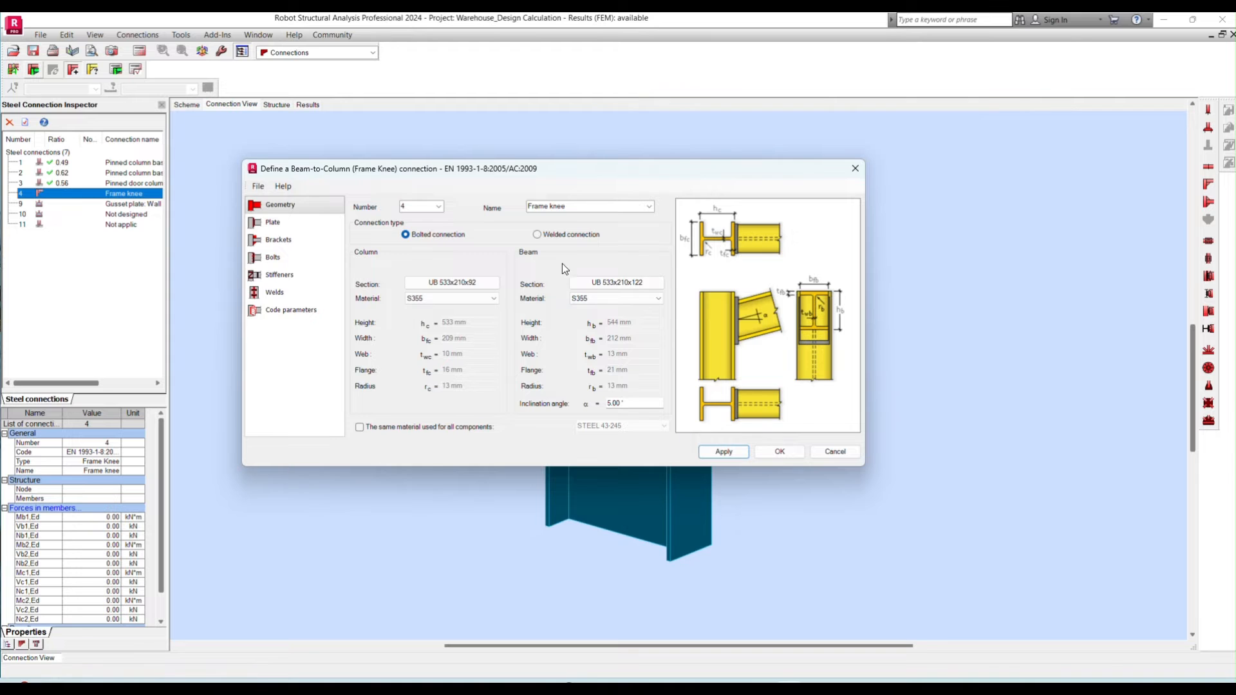
- Set the frame knee's front plate to 1140 mm high, 200 mm wide and 20 mm thick in S355
drag(535, 171, 311, 120)
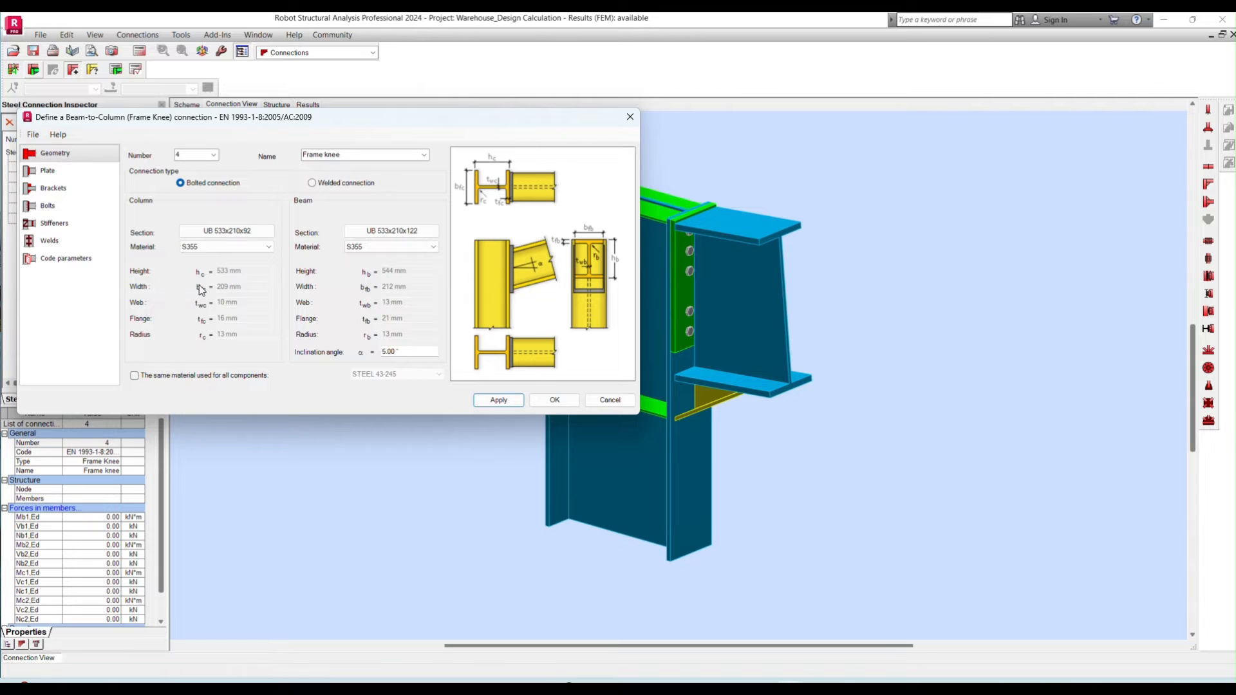
click(66, 172)
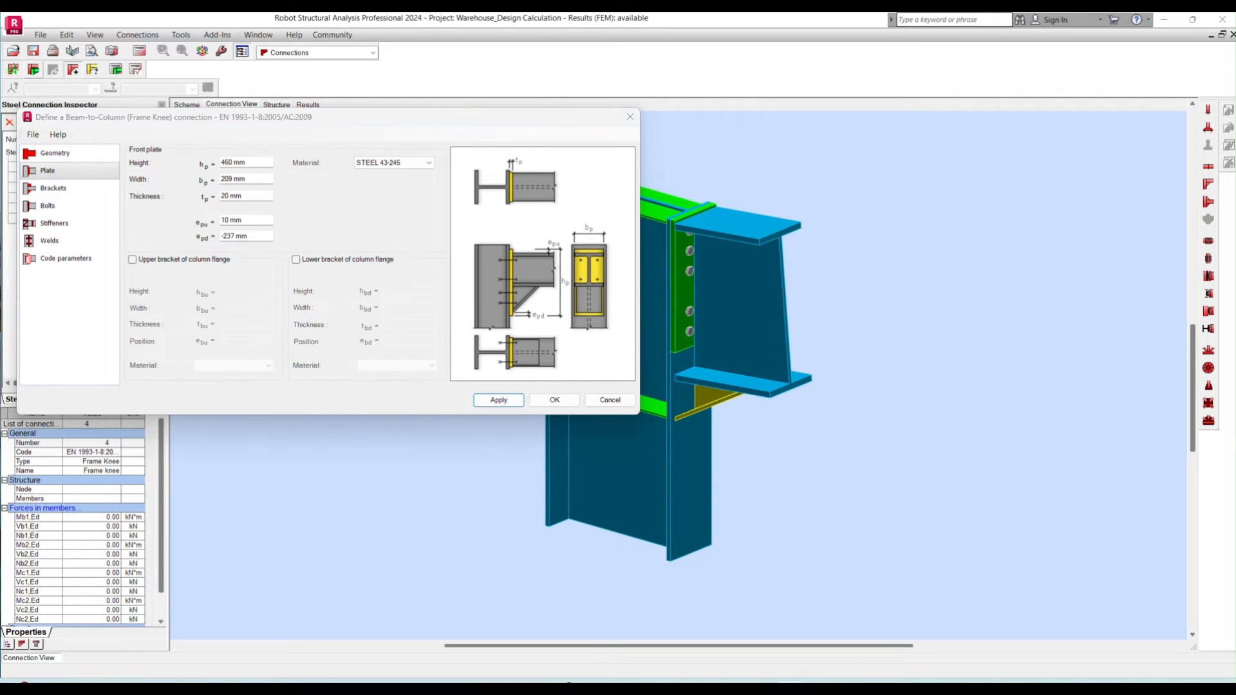
double_click(247, 162)
text(1140)
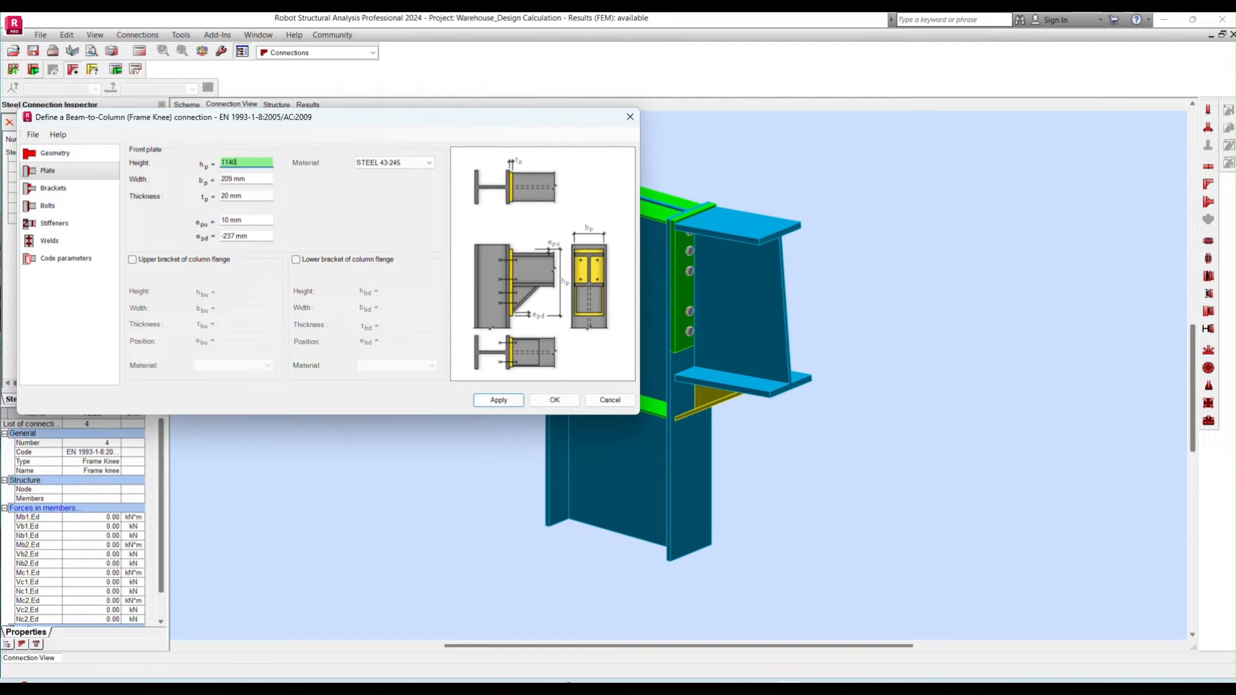
key(Tab)
text(200)
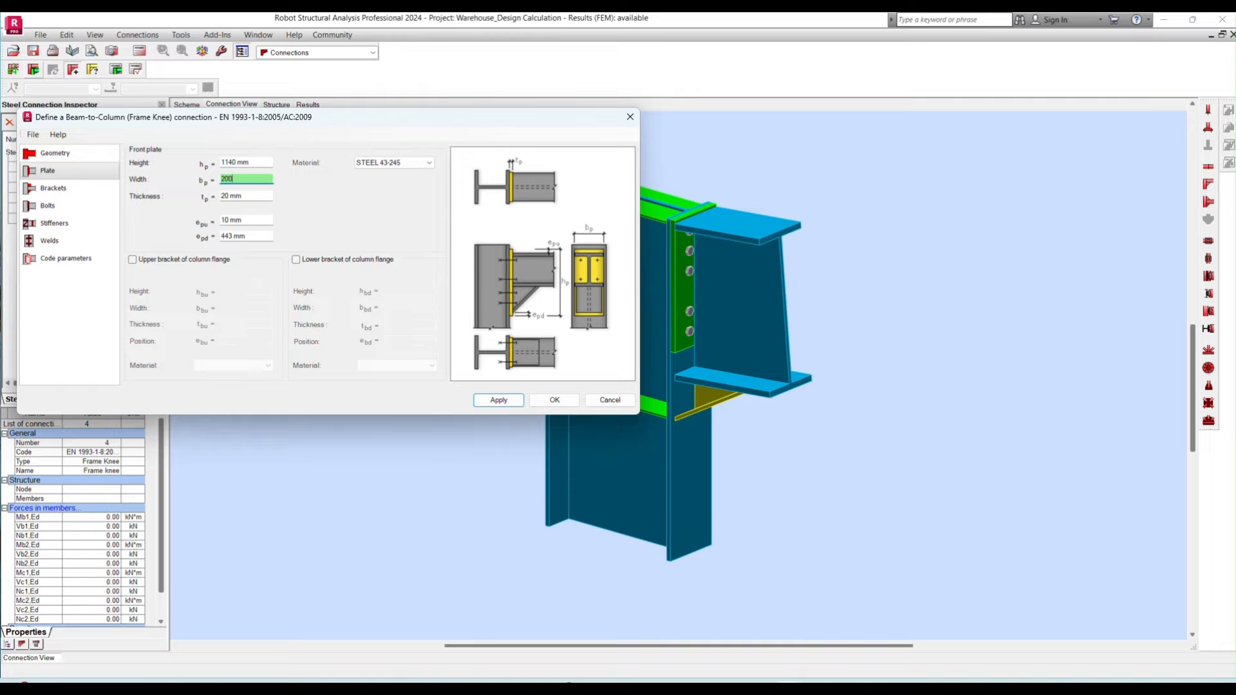
key(Tab)
text(2)
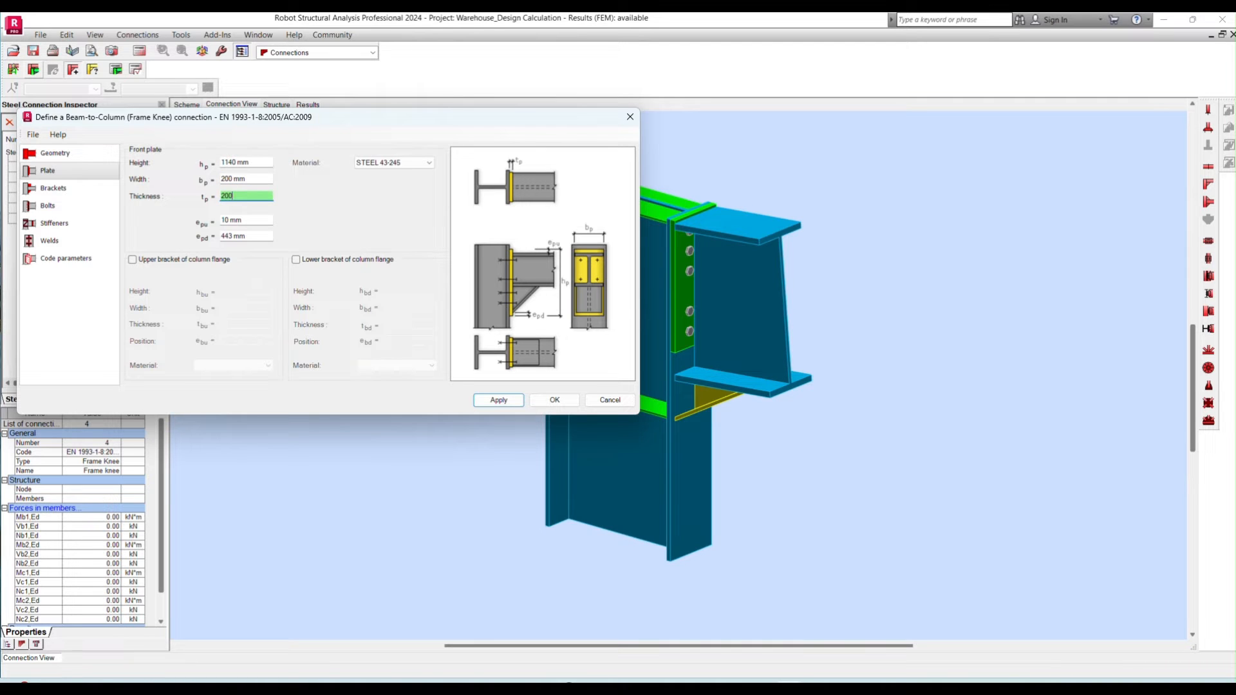
click(404, 166)
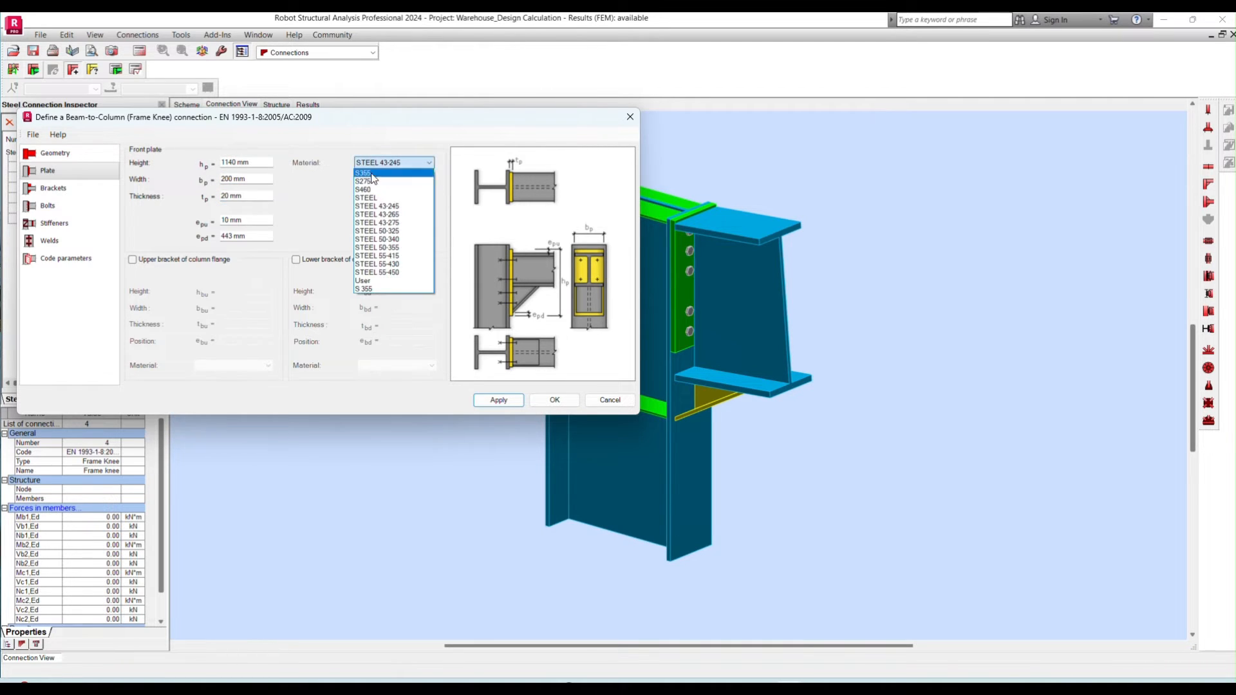
click(373, 178)
- Set the front plate's lower extension e_pd to 50 mm and apply the plate settings to the frame knee
key(Tab)
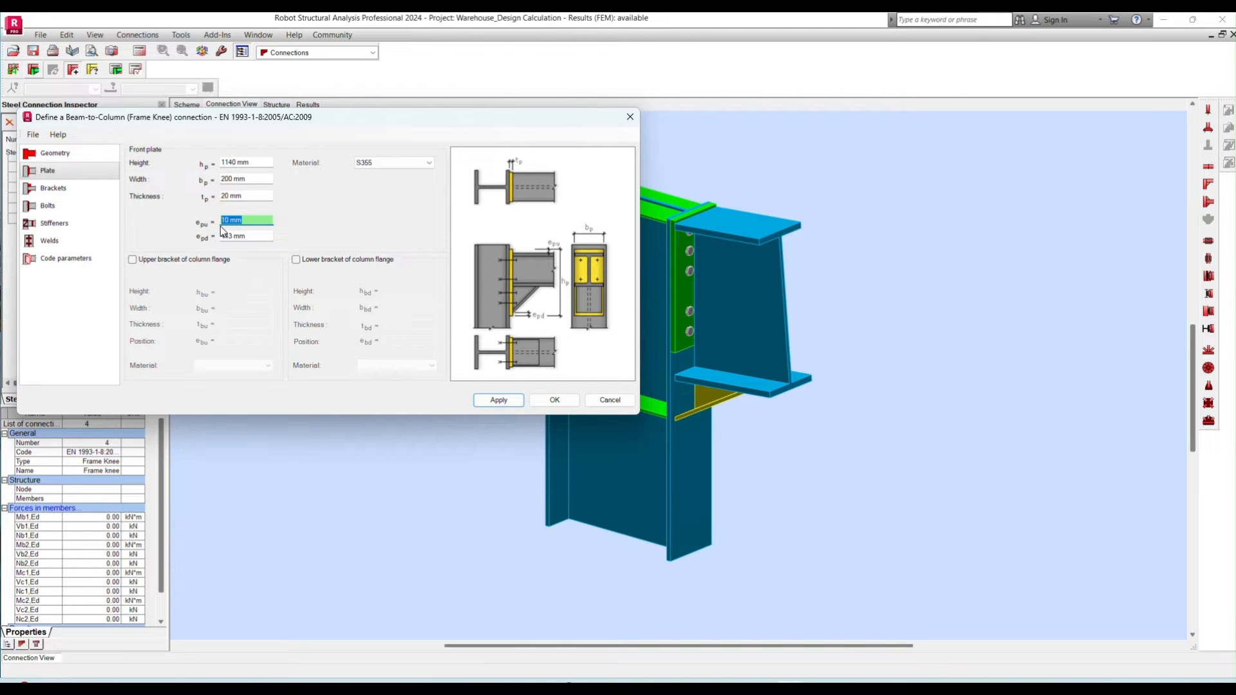
key(Tab)
text(5)
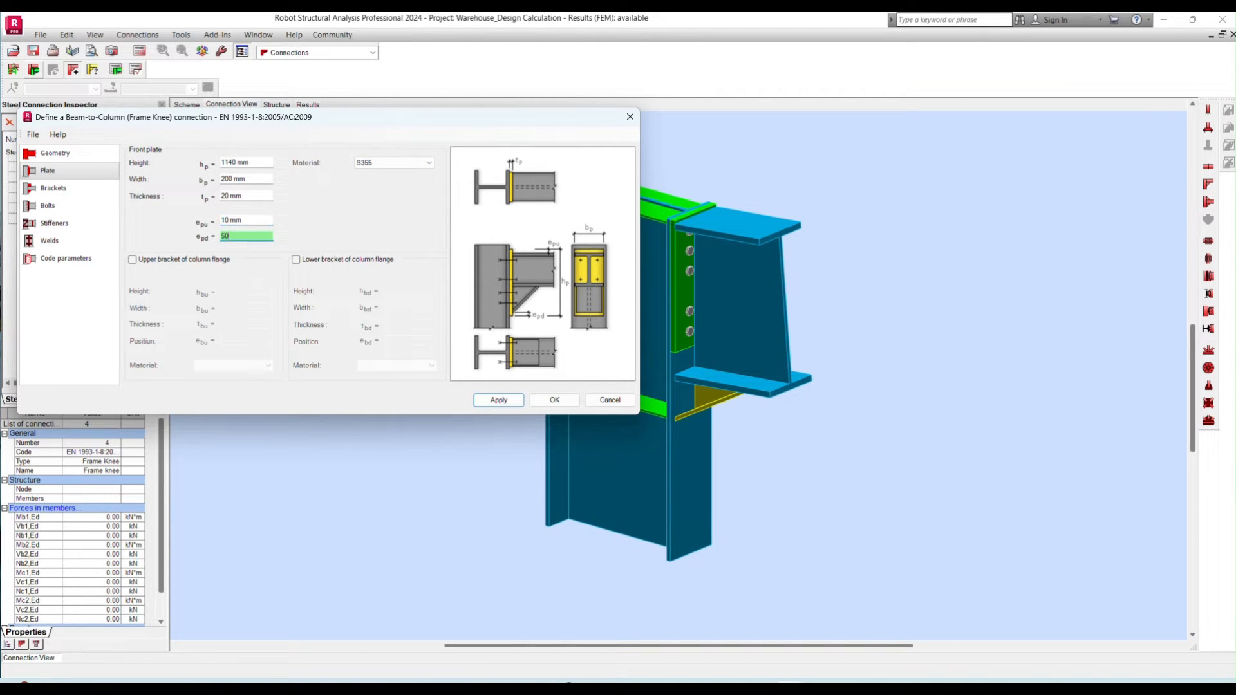
key(Tab)
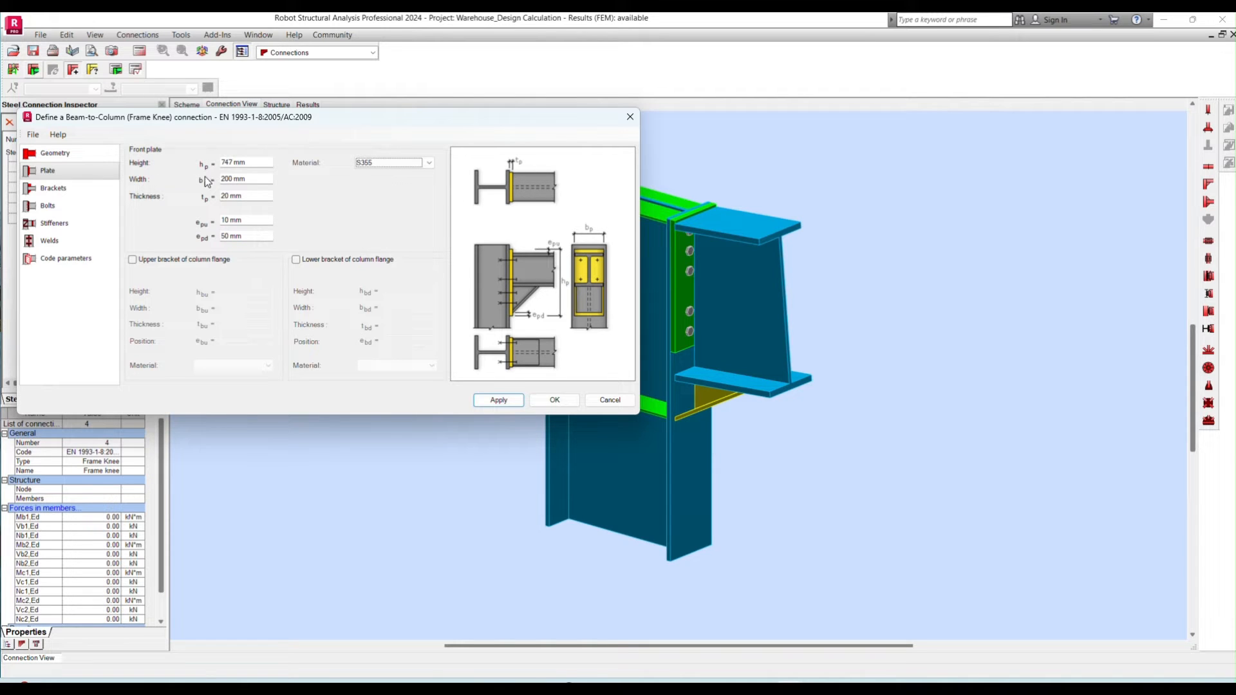
click(494, 399)
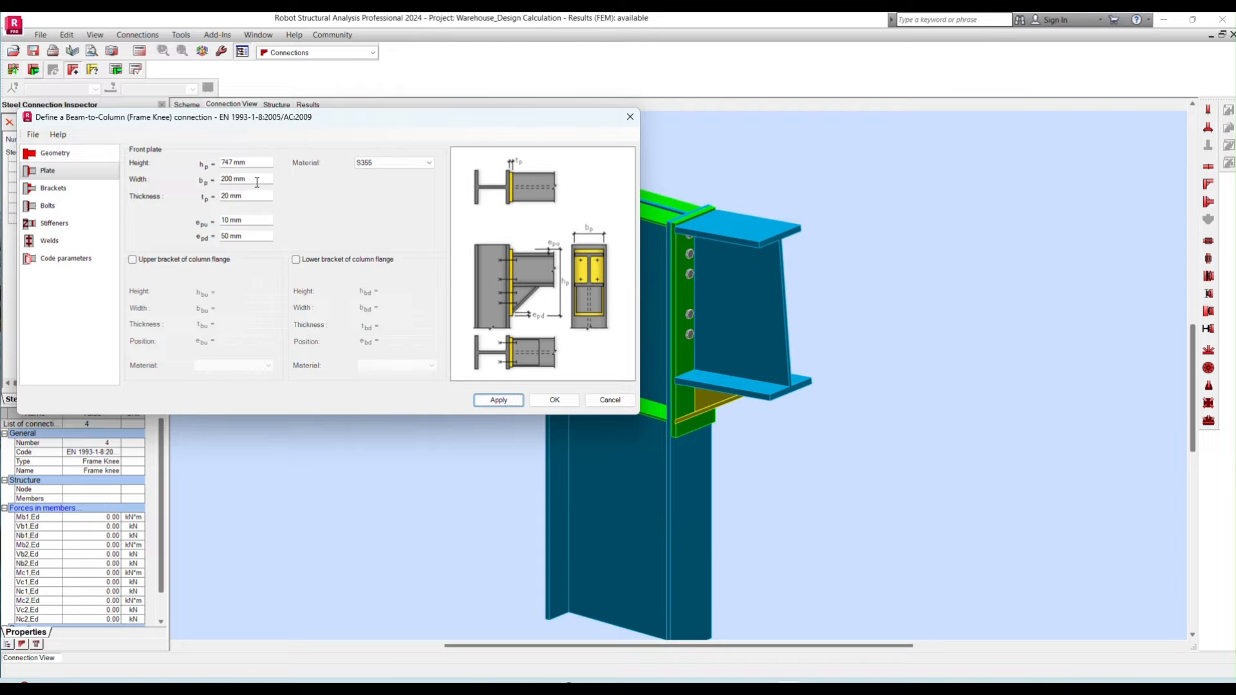
- Choose the triangular lower vertical bracket type with web and flange for the frame knee
click(58, 188)
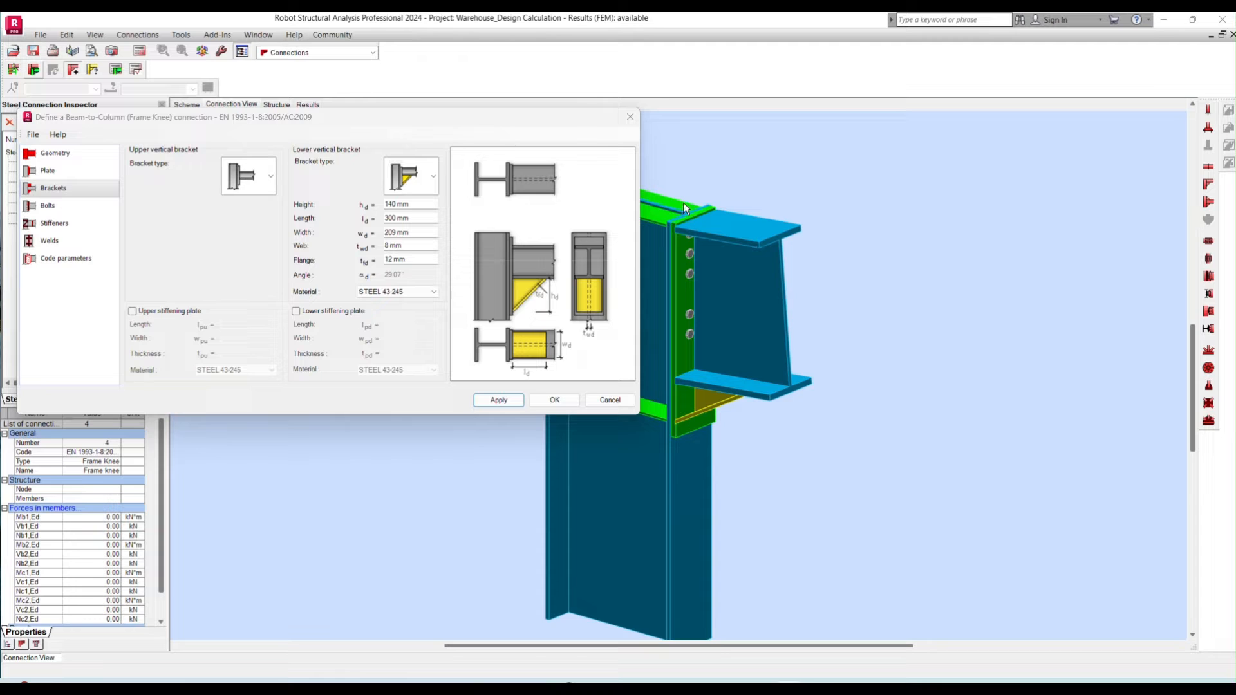
click(433, 177)
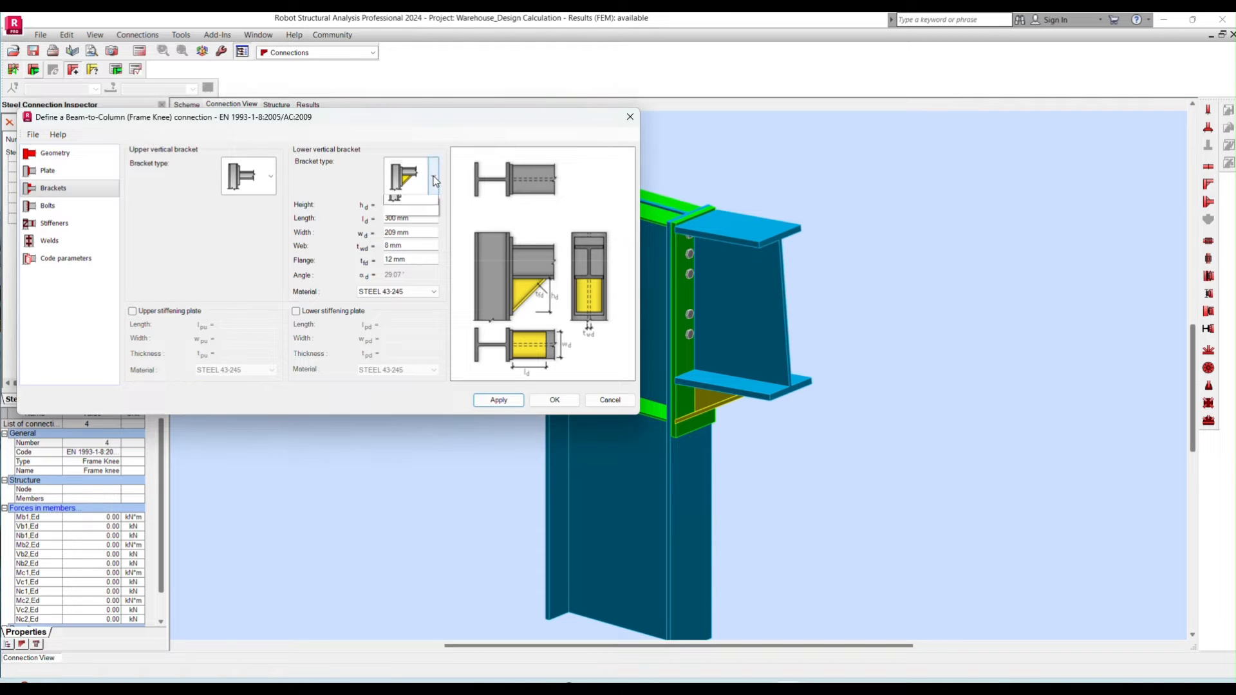
click(434, 176)
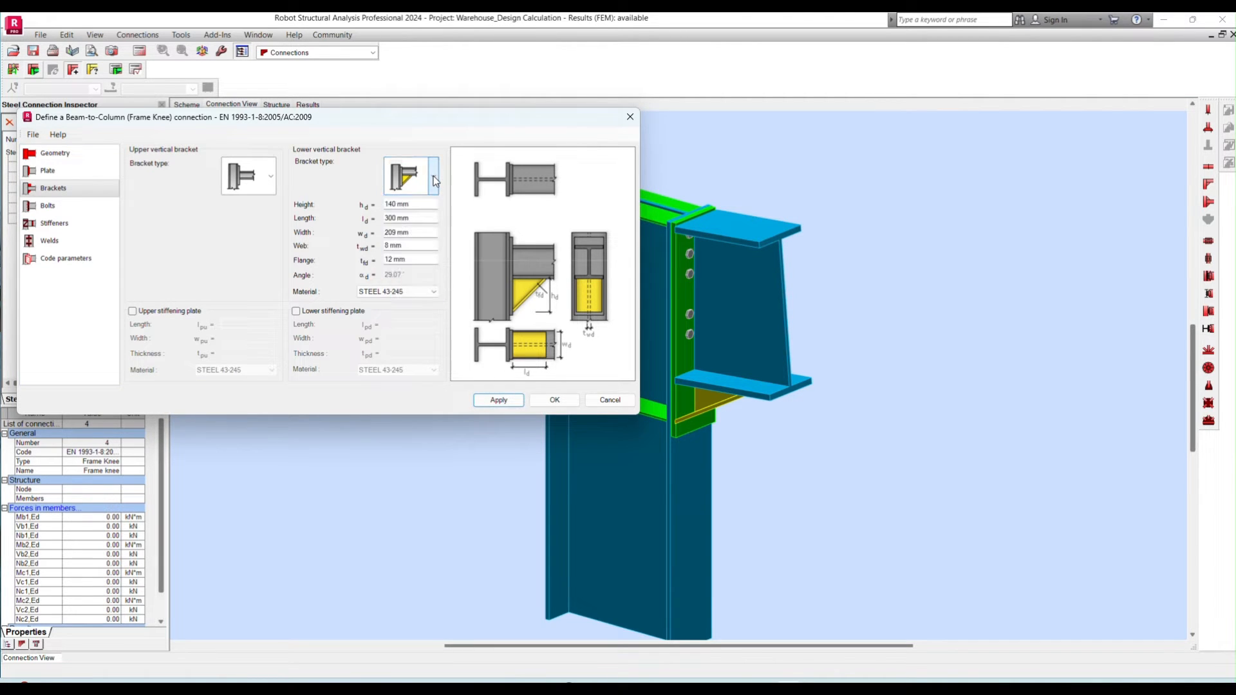
click(434, 175)
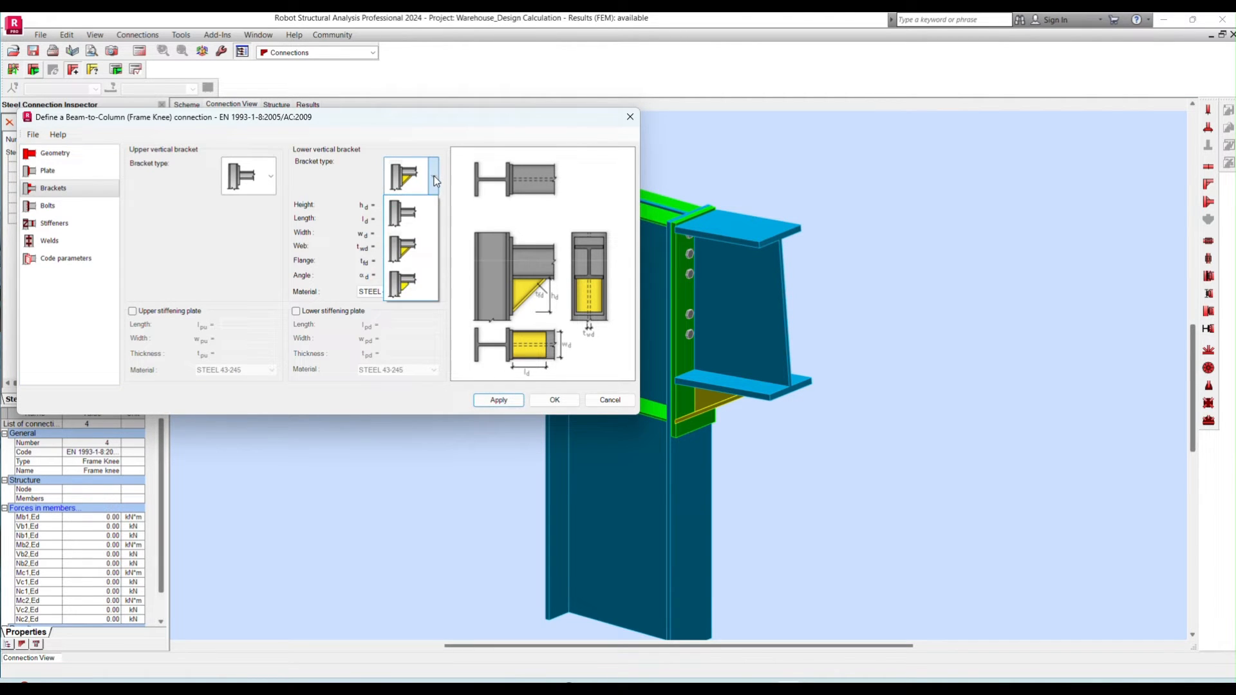
click(411, 246)
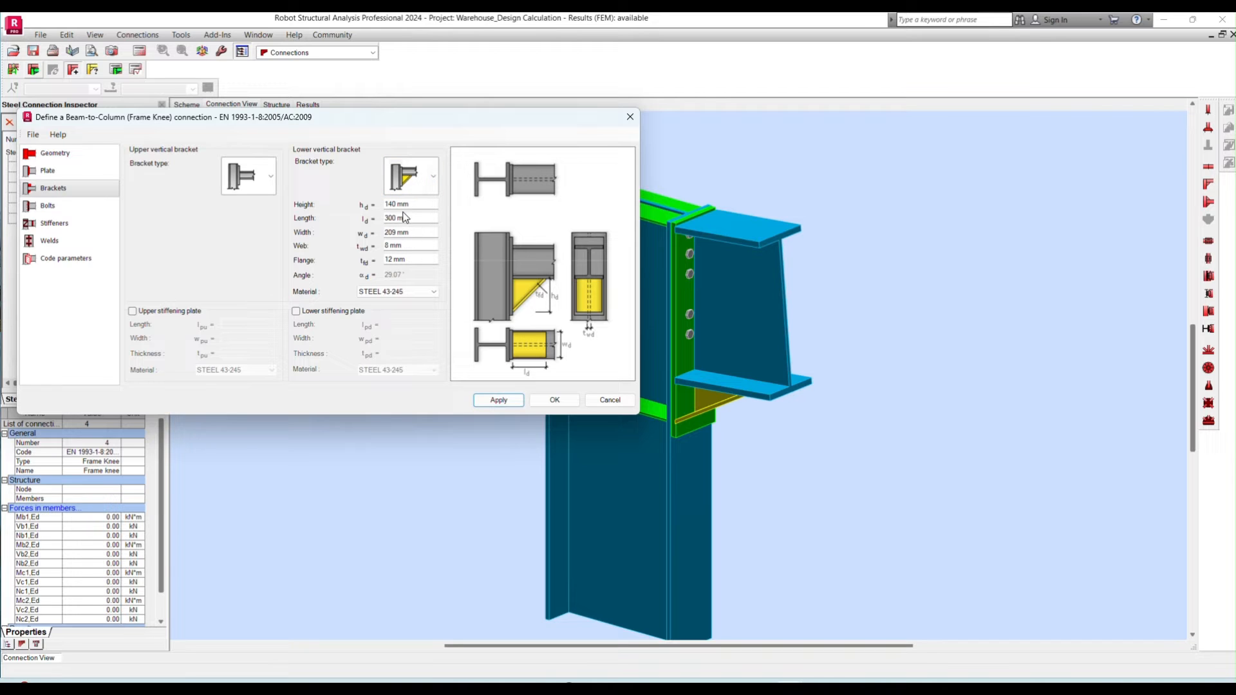
- Set the lower vertical bracket to 533 mm high, 1200 mm long and 210 mm wide
drag(415, 204, 352, 211)
text(533)
key(Tab)
text(120)
key(Tab)
text(210)
key(Tab)
- Set the lower bracket's web to 13 mm, flange to 21 mm and material to S355, and apply the bracket settings
text(13)
key(Tab)
text(21)
key(Tab)
click(393, 293)
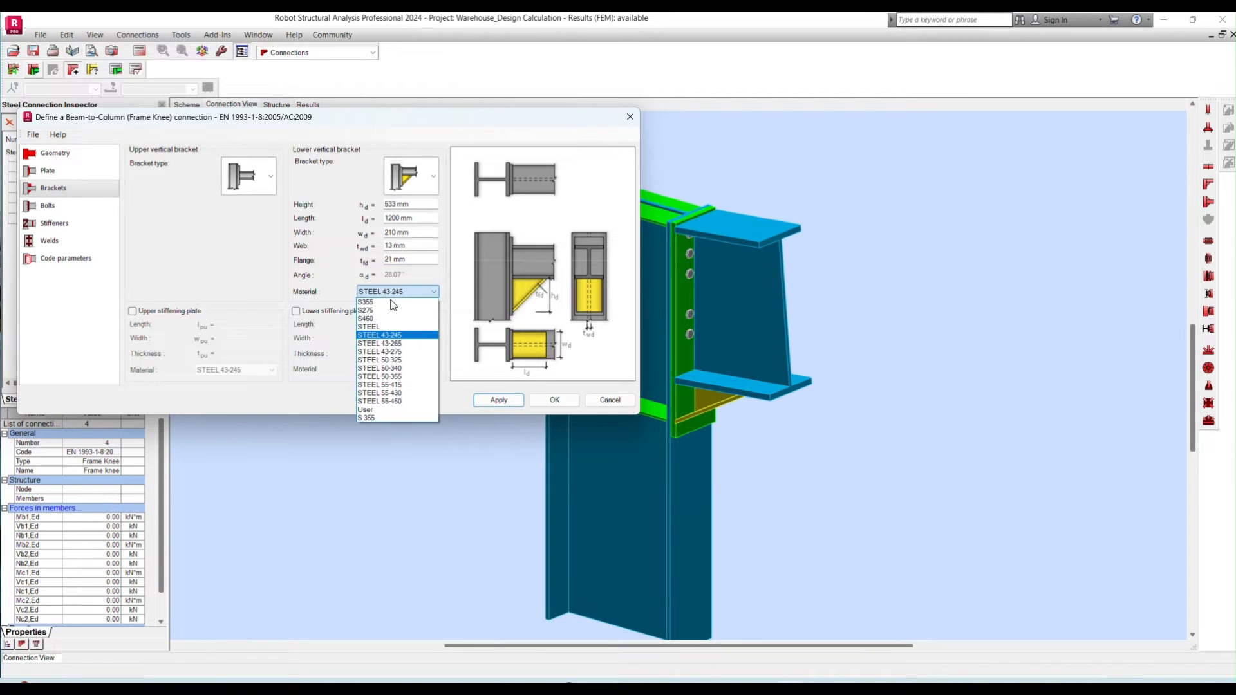
click(370, 301)
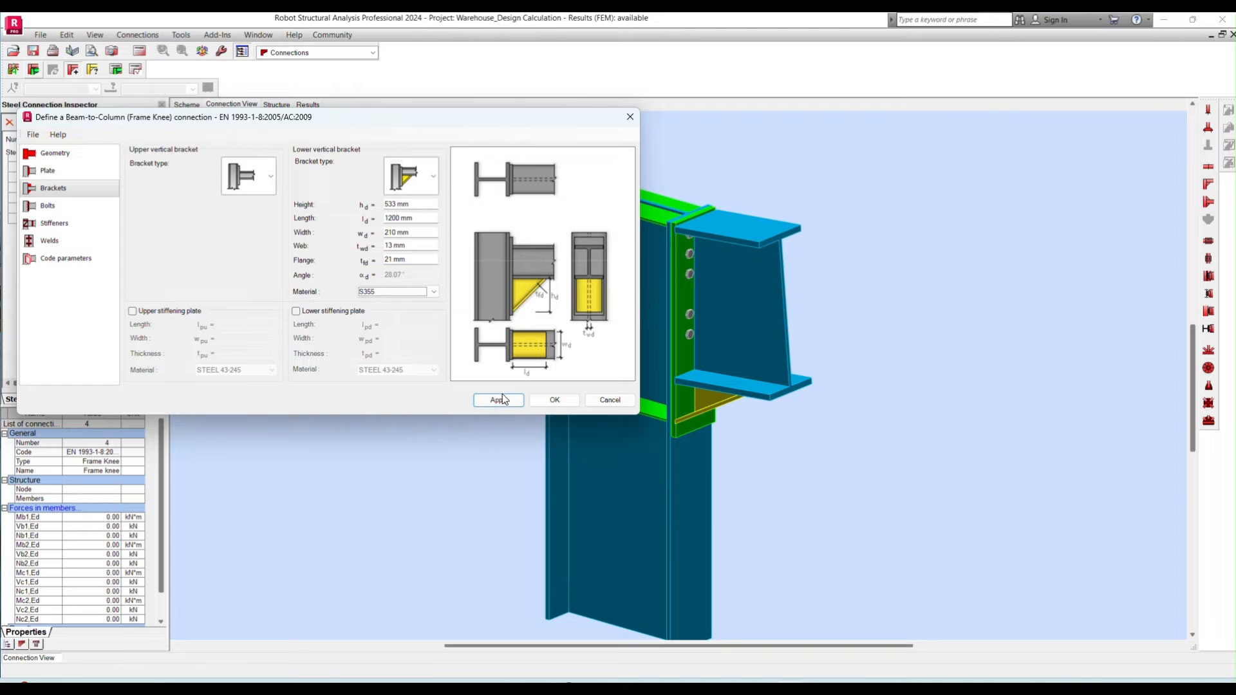
click(501, 401)
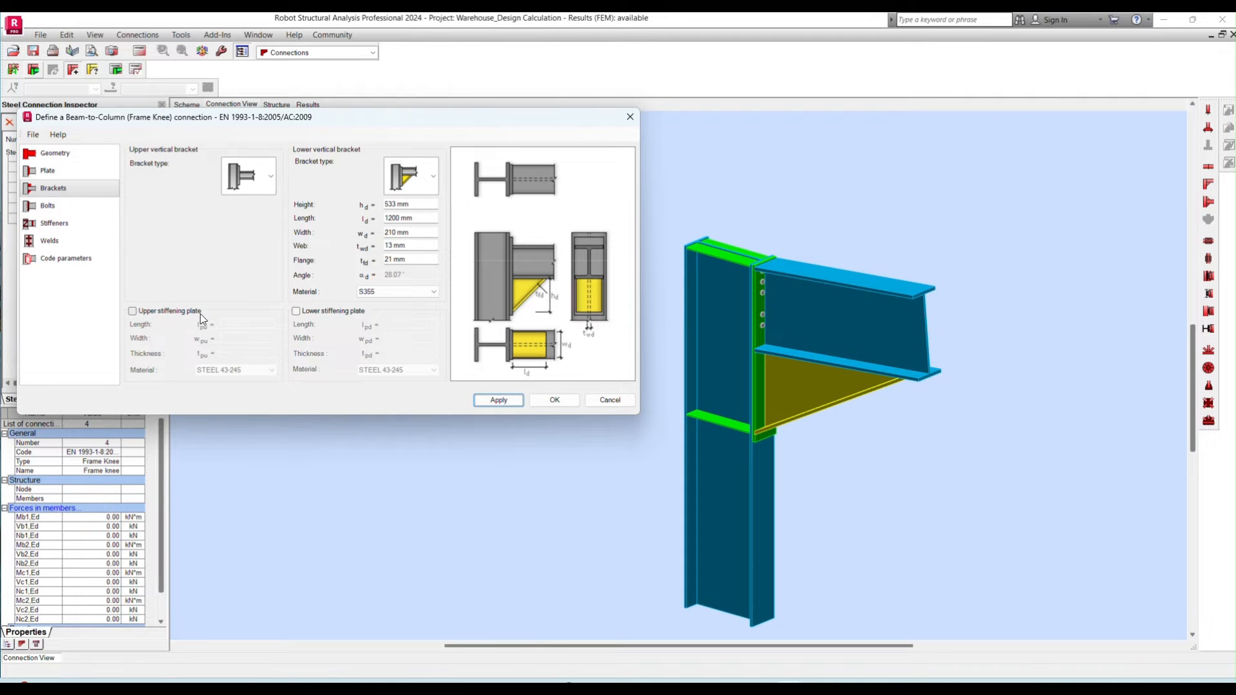
- Assign M20 bolts of class 8.8 to the frame knee
click(48, 205)
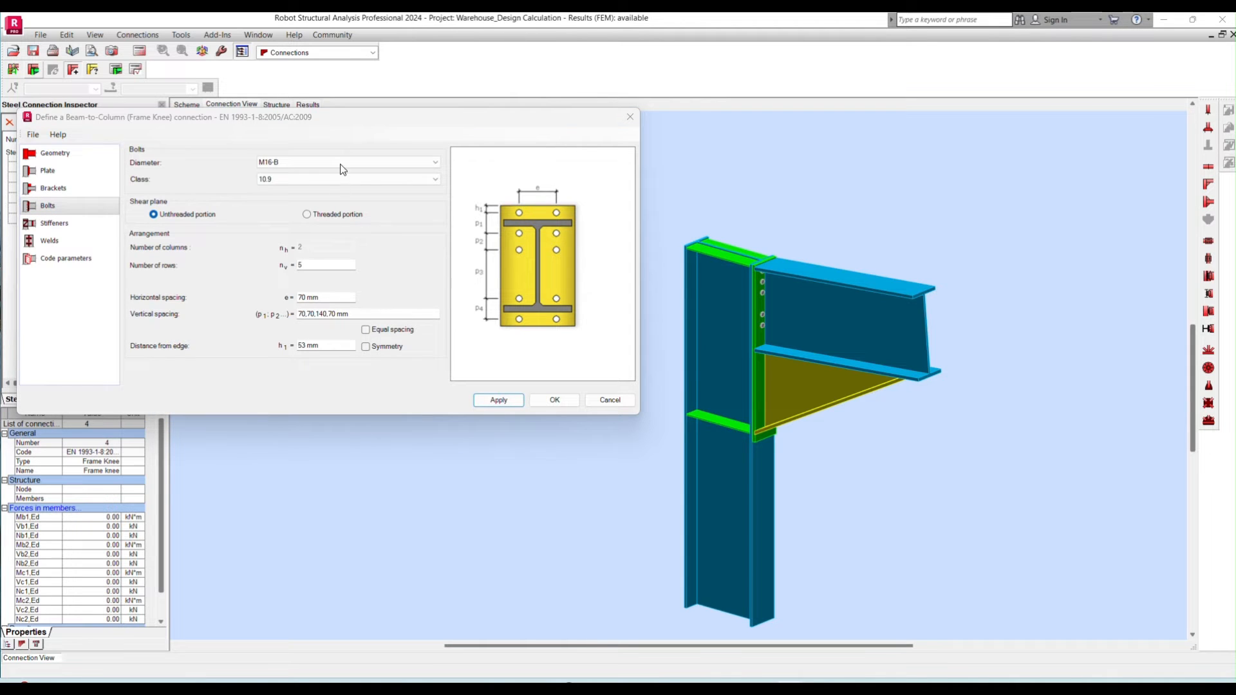
click(397, 170)
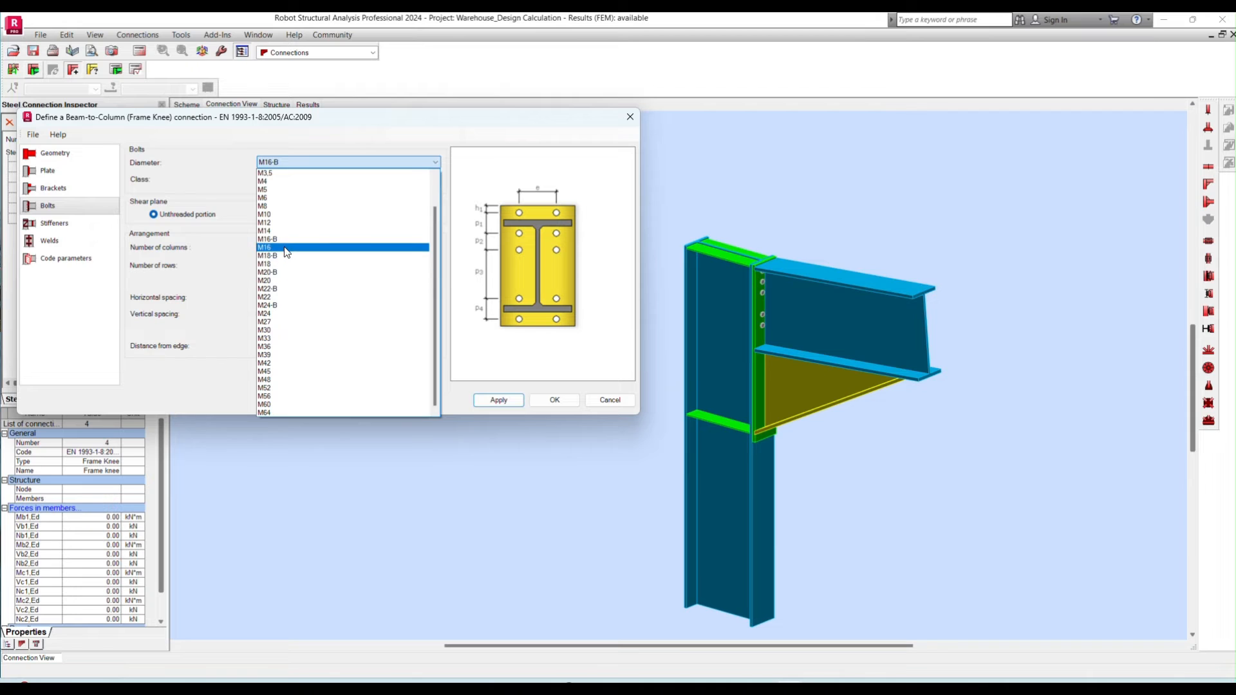
click(282, 281)
click(284, 179)
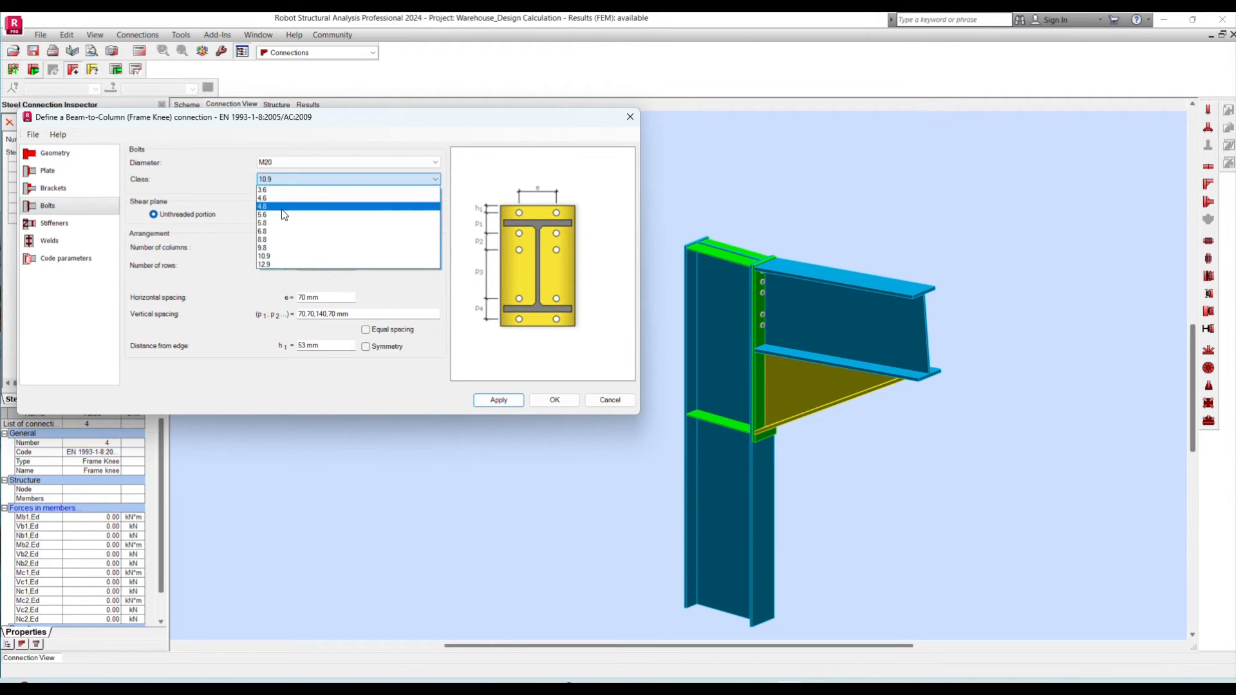
click(276, 240)
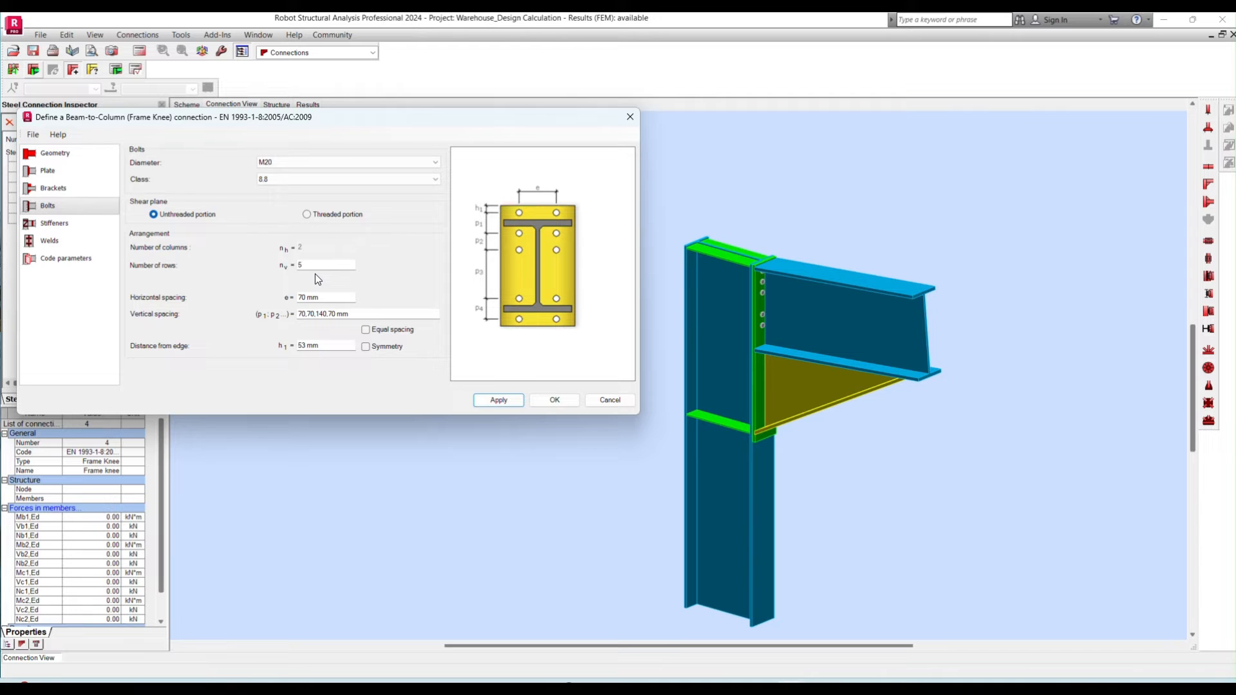
- Arrange the bolts in 6 rows with a horizontal spacing of 120 mm, and apply the changes
drag(316, 267, 291, 265)
click(489, 401)
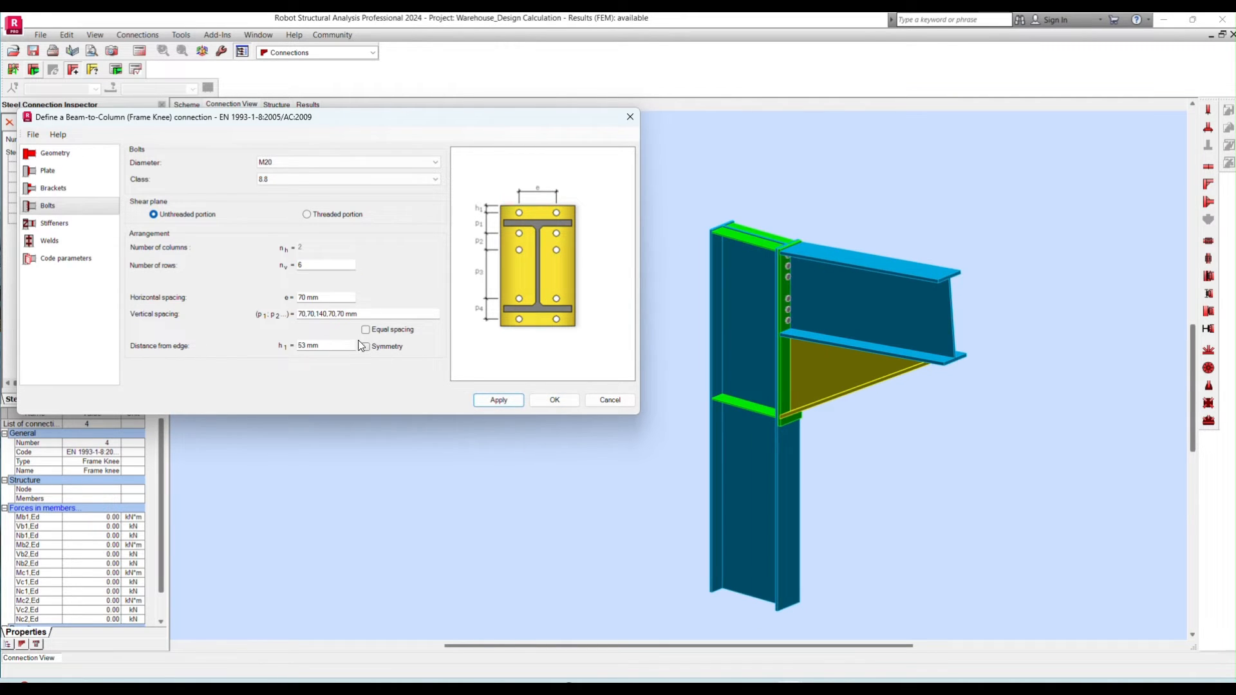
scroll(792, 284, up, 4)
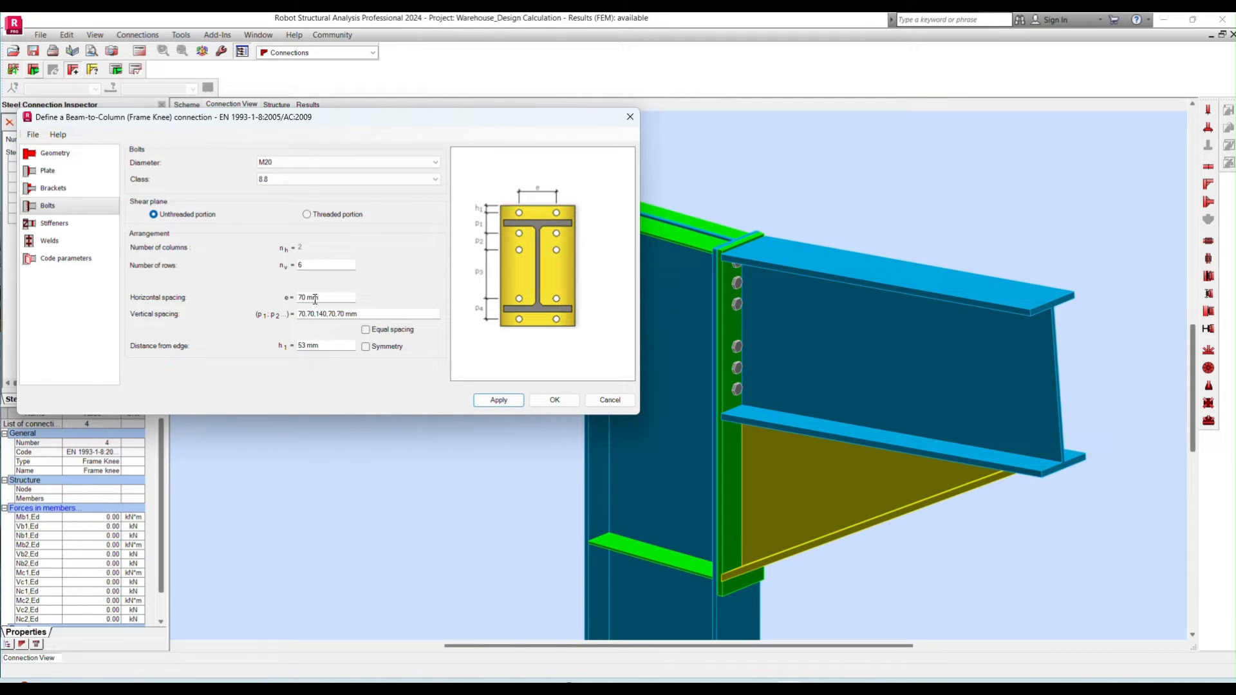
drag(318, 299, 292, 303)
click(498, 400)
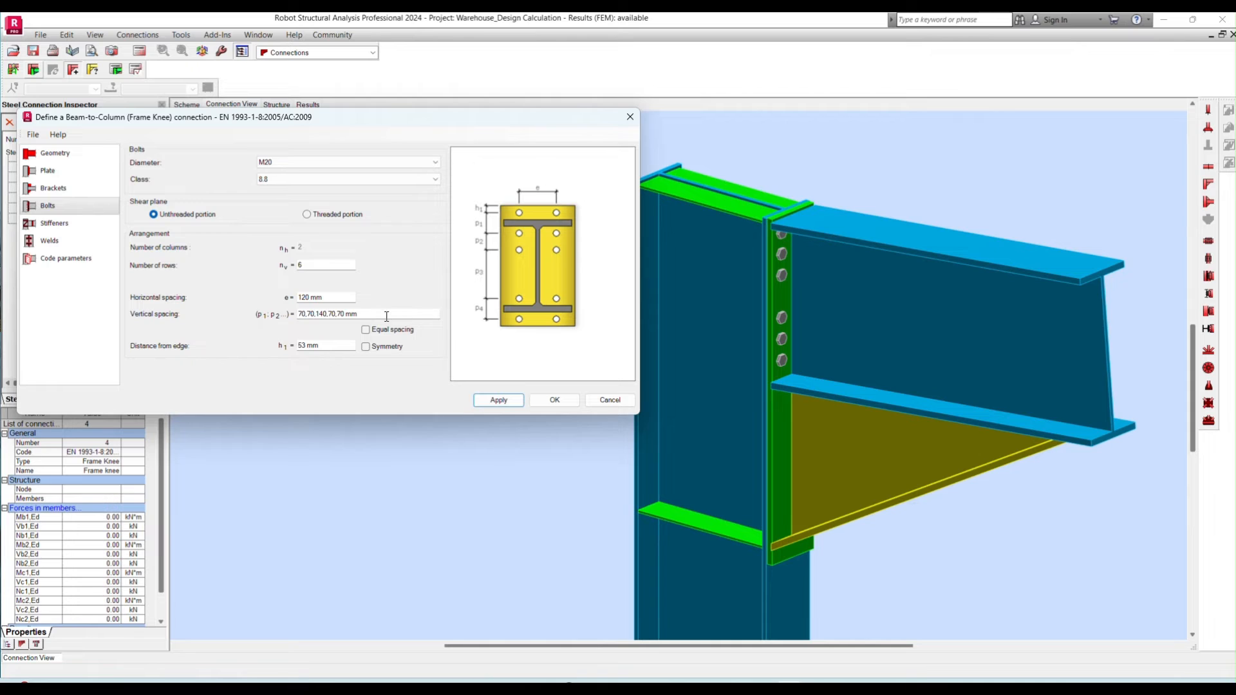
- Set the bolts' vertical spacing to 180,180,180,180,180 mm, apply it and check the bolt layout on the plate
drag(386, 314, 269, 309)
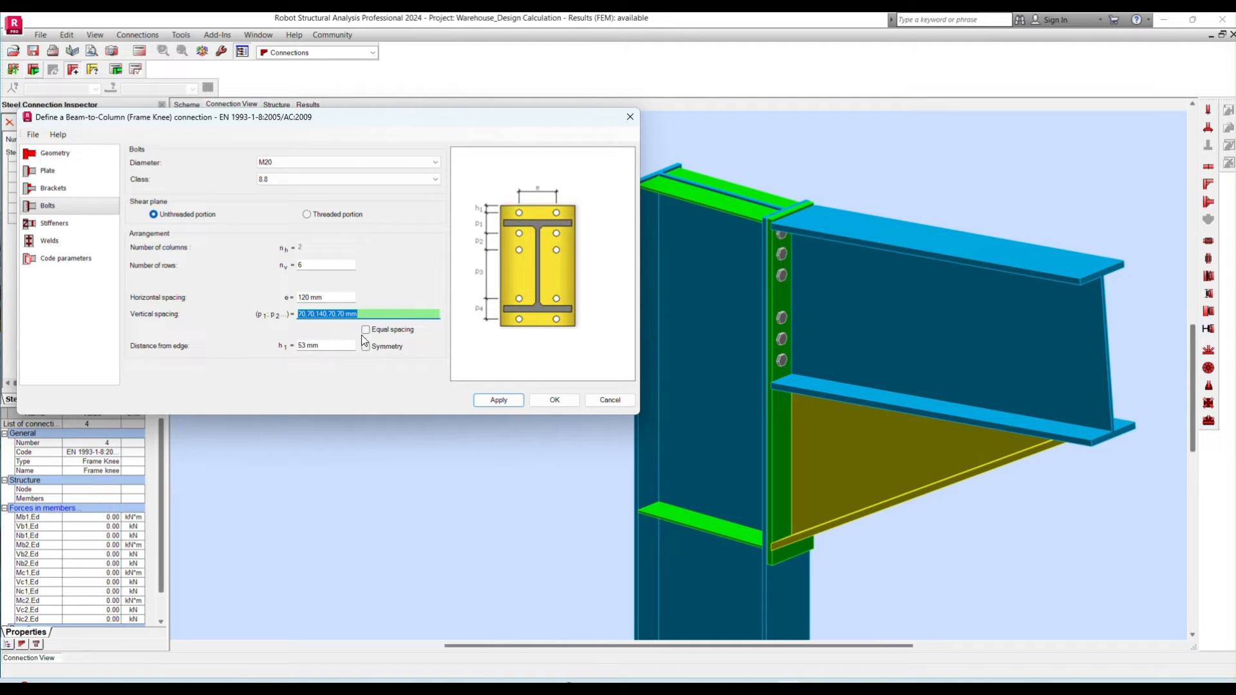
text(180,180,180,180)
text(,180)
click(491, 399)
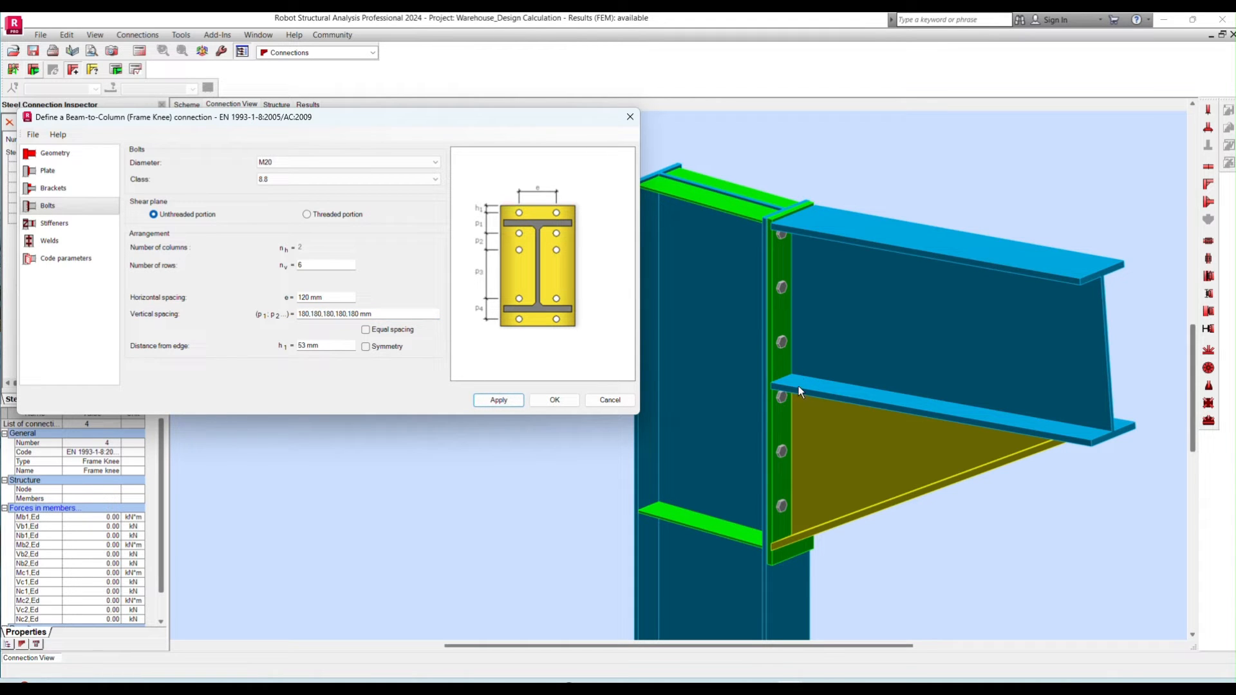
scroll(779, 398, up, 3)
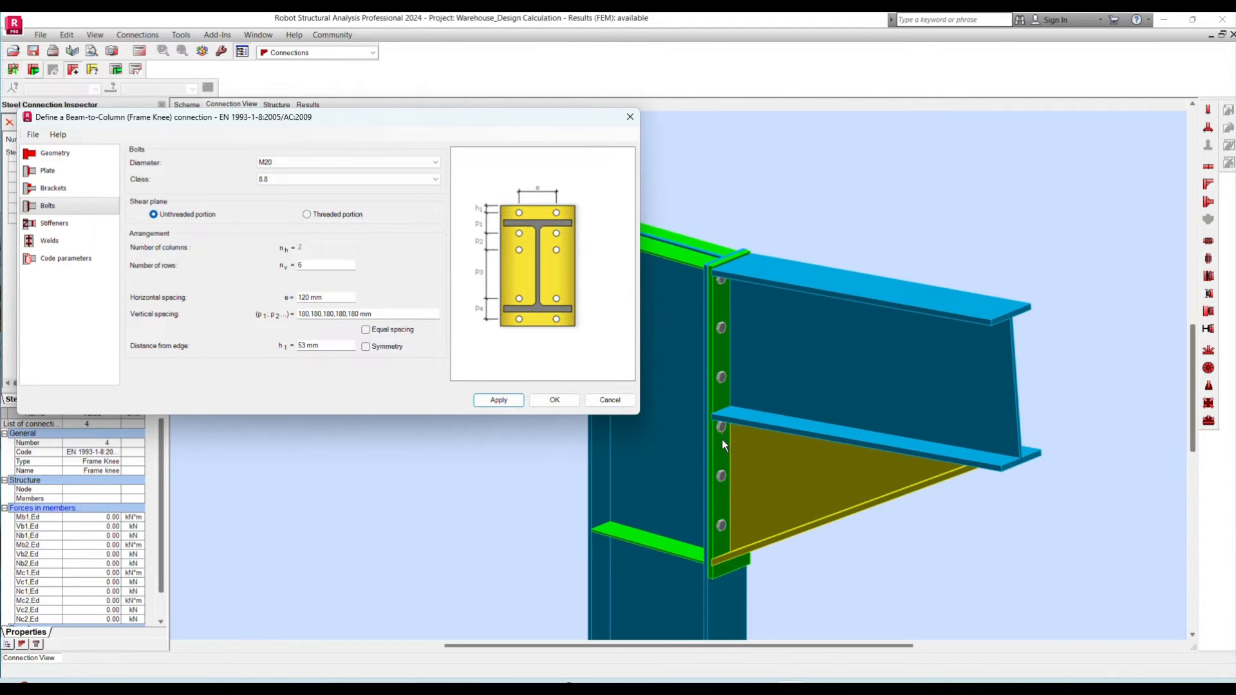
scroll(711, 431, up, 2)
scroll(759, 399, down, 4)
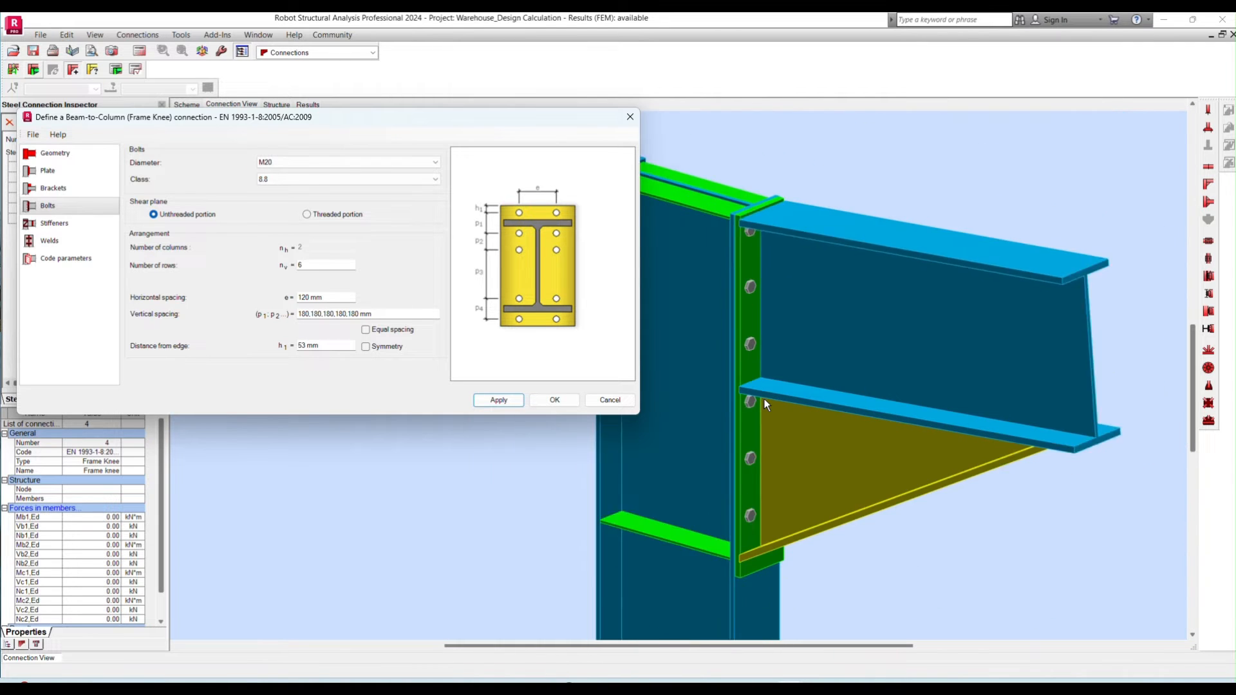
- Disable the column's horizontal stiffeners, with their material set to S355, and enable the beam's vertical stiffeners
click(54, 222)
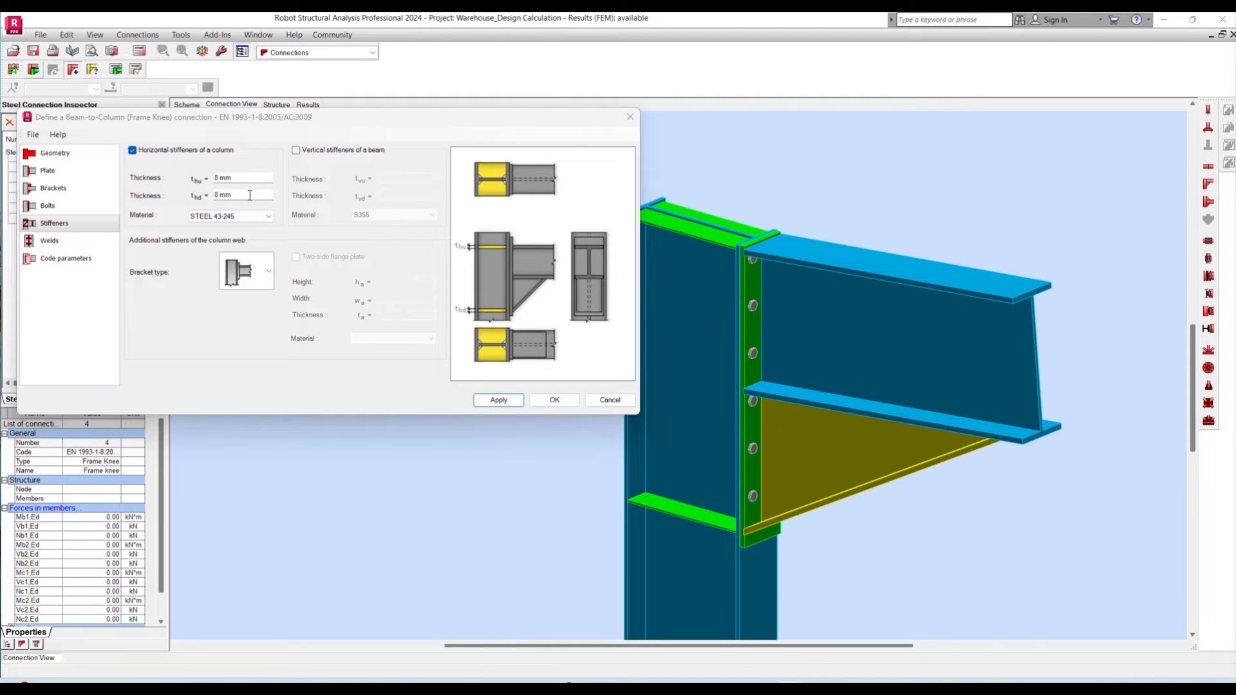
click(235, 212)
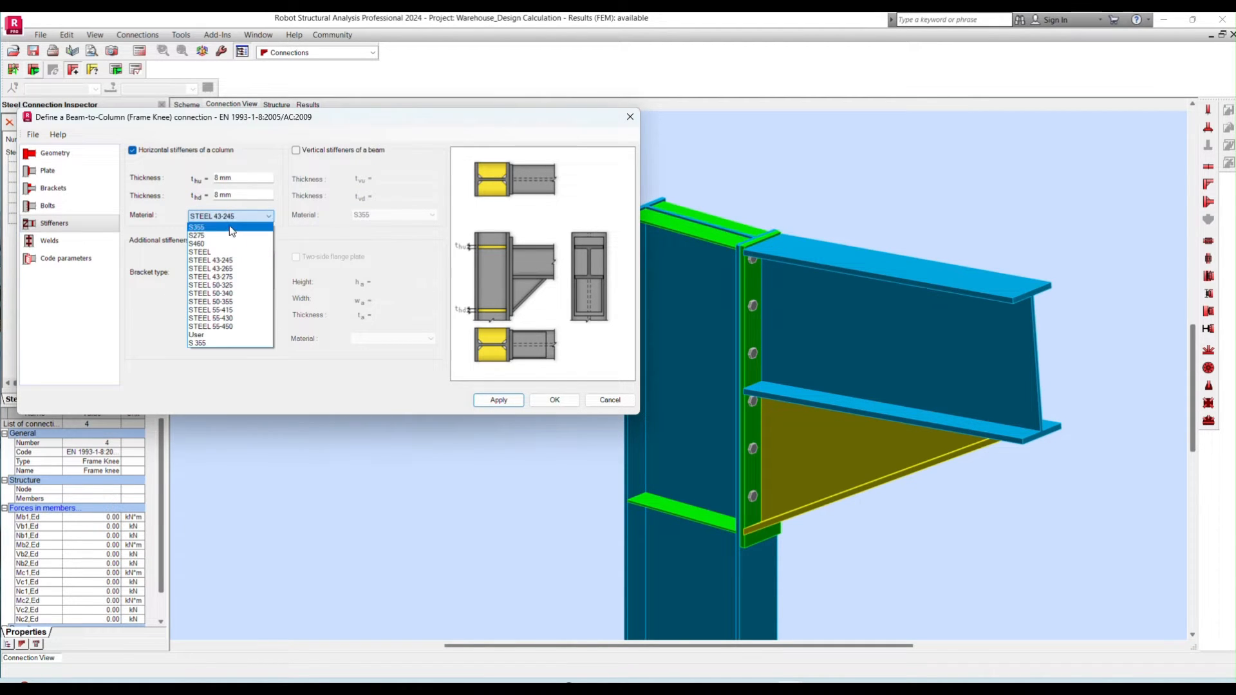
click(224, 228)
click(246, 177)
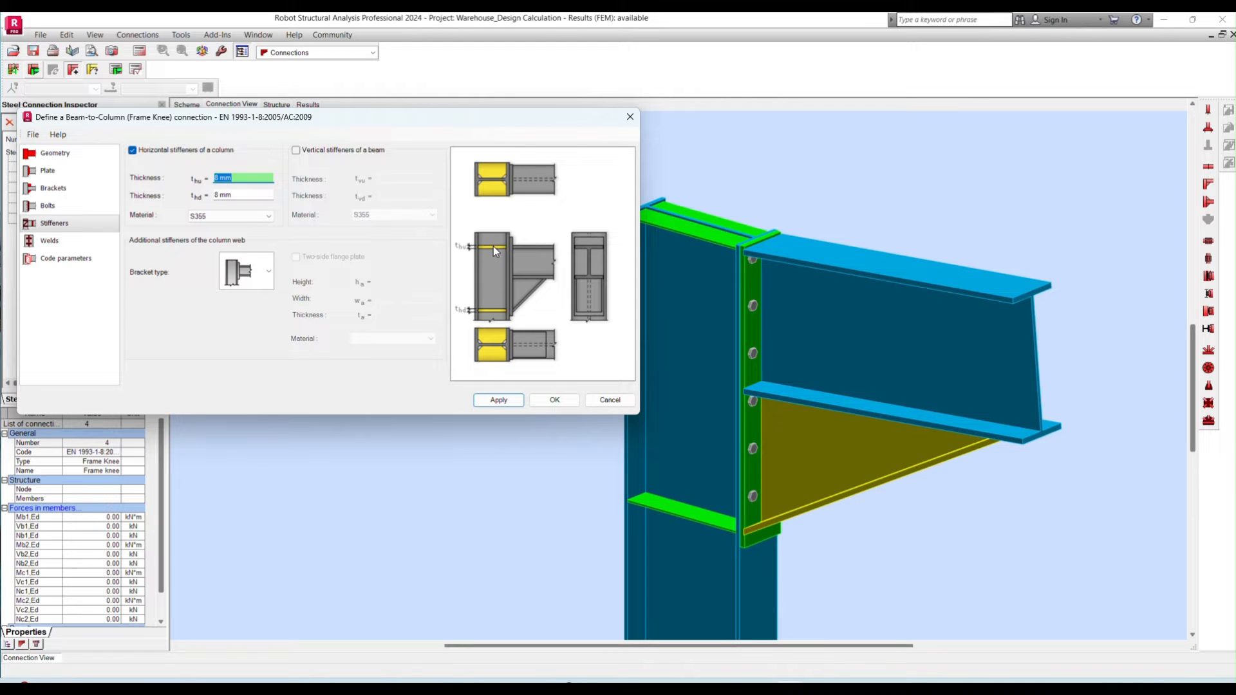
click(296, 150)
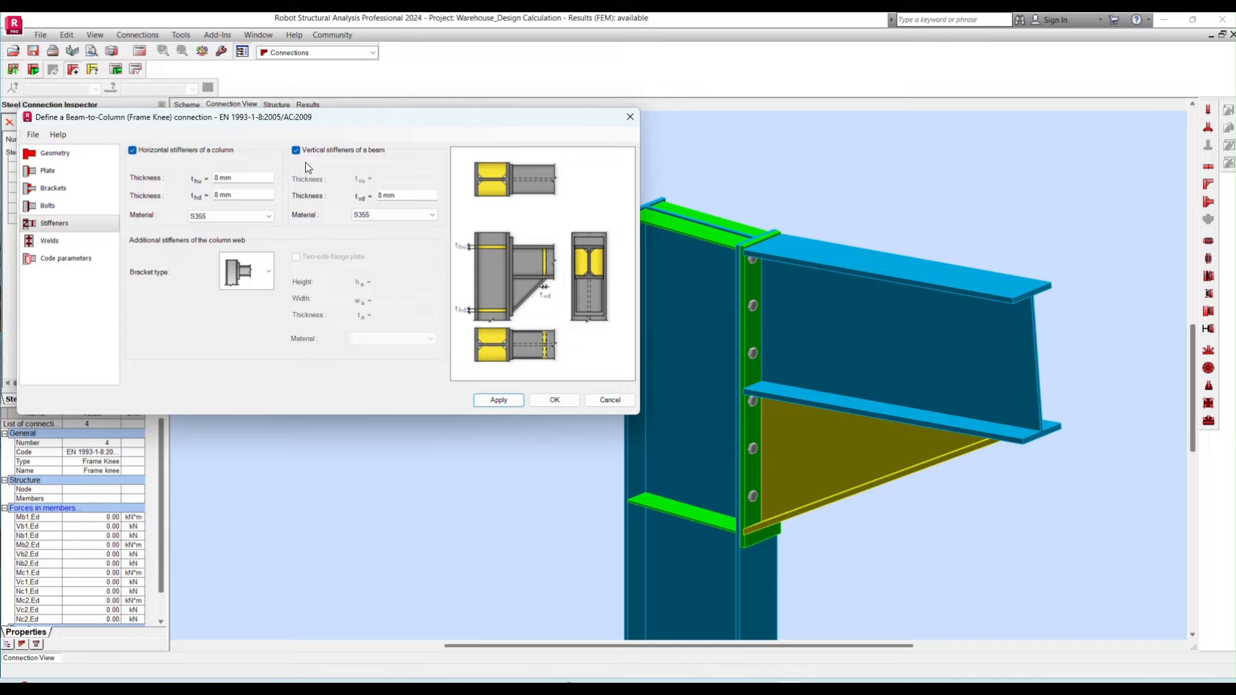
click(150, 151)
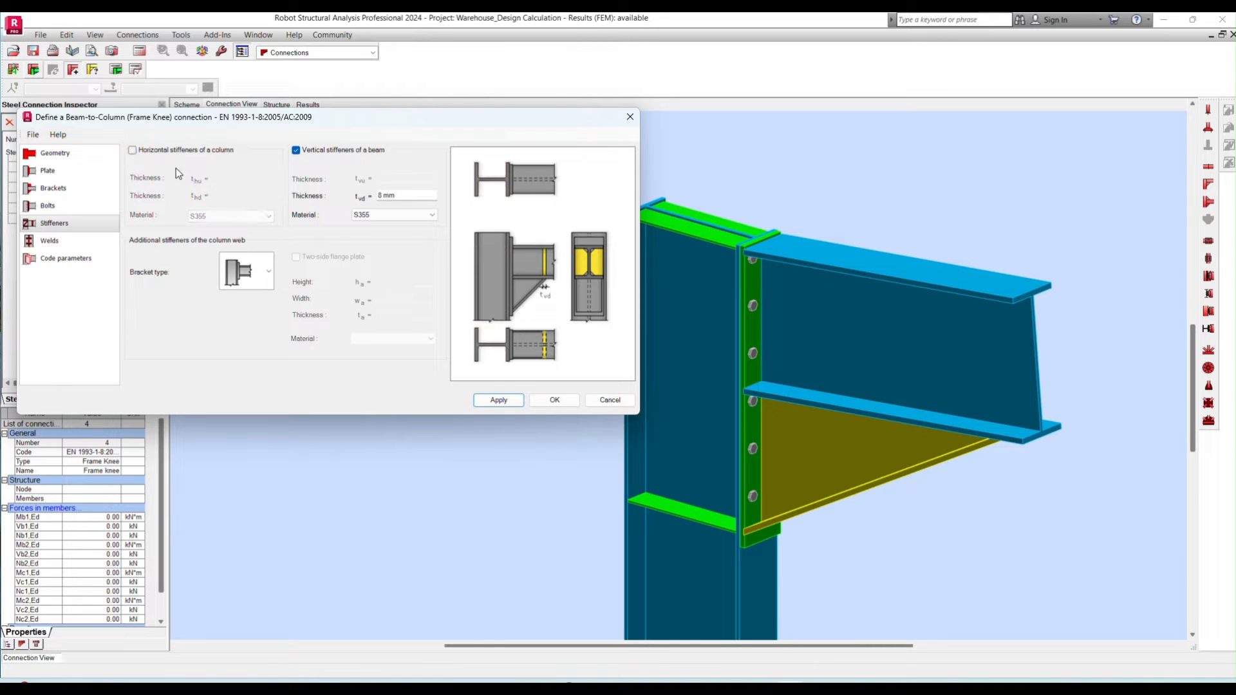
- Set the beam's vertical stiffeners to 20 mm thick in S355 and apply the stiffener settings
click(404, 196)
text(20)
click(427, 215)
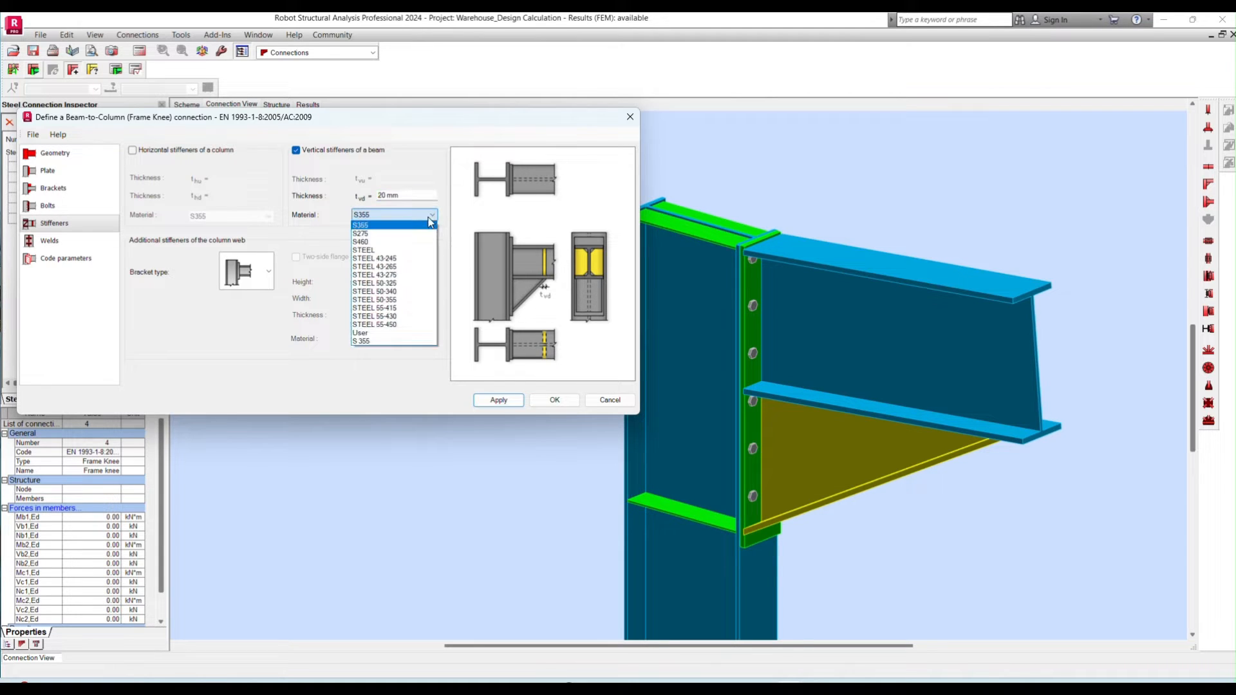
click(422, 225)
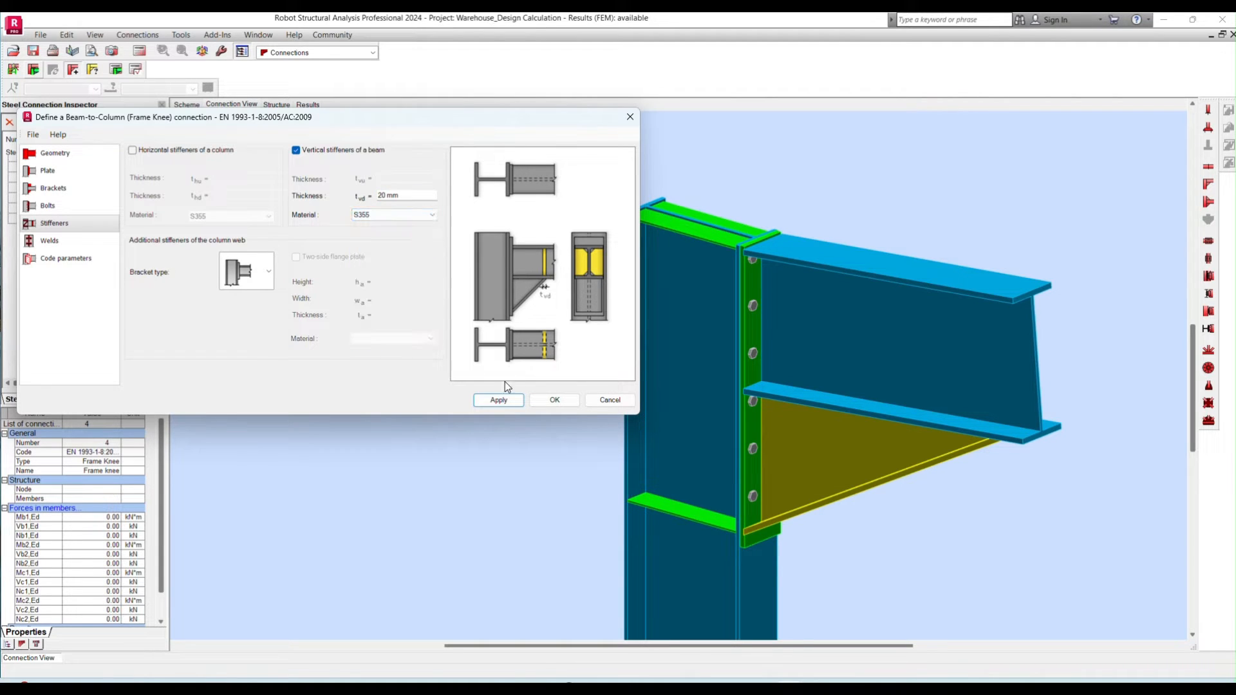
click(500, 400)
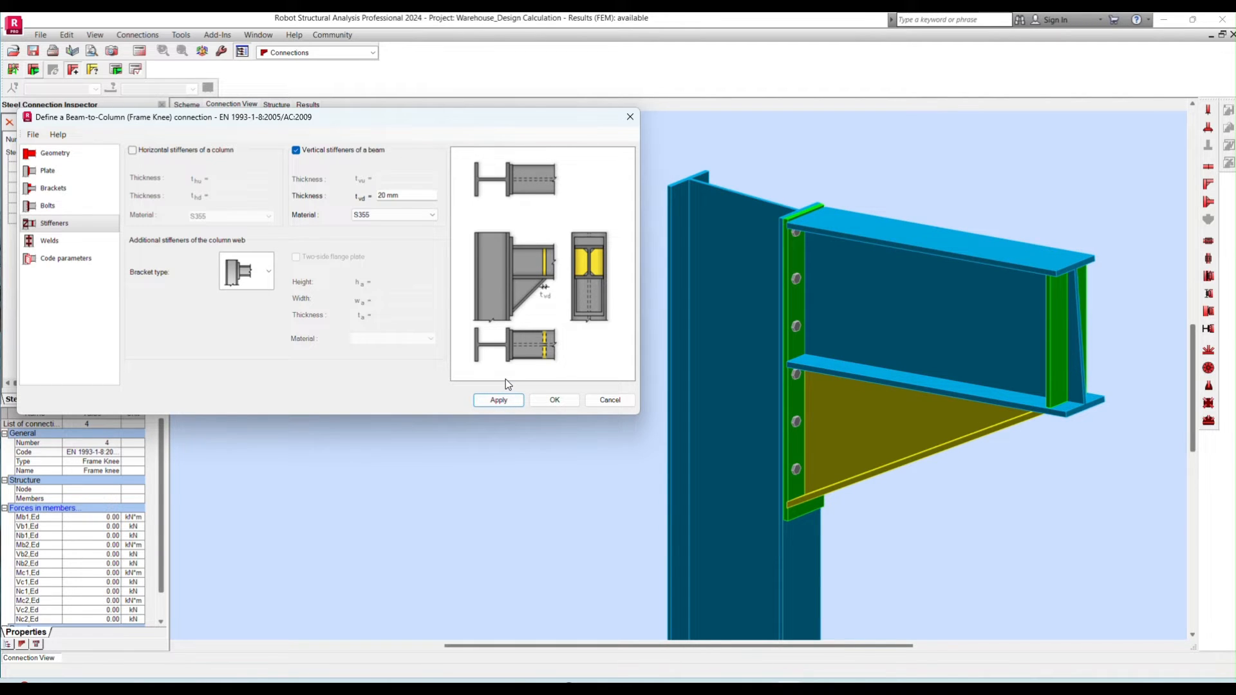
- Set the beam web weld and the lower bracket flange weld to 8 mm, and apply the weld settings
click(49, 240)
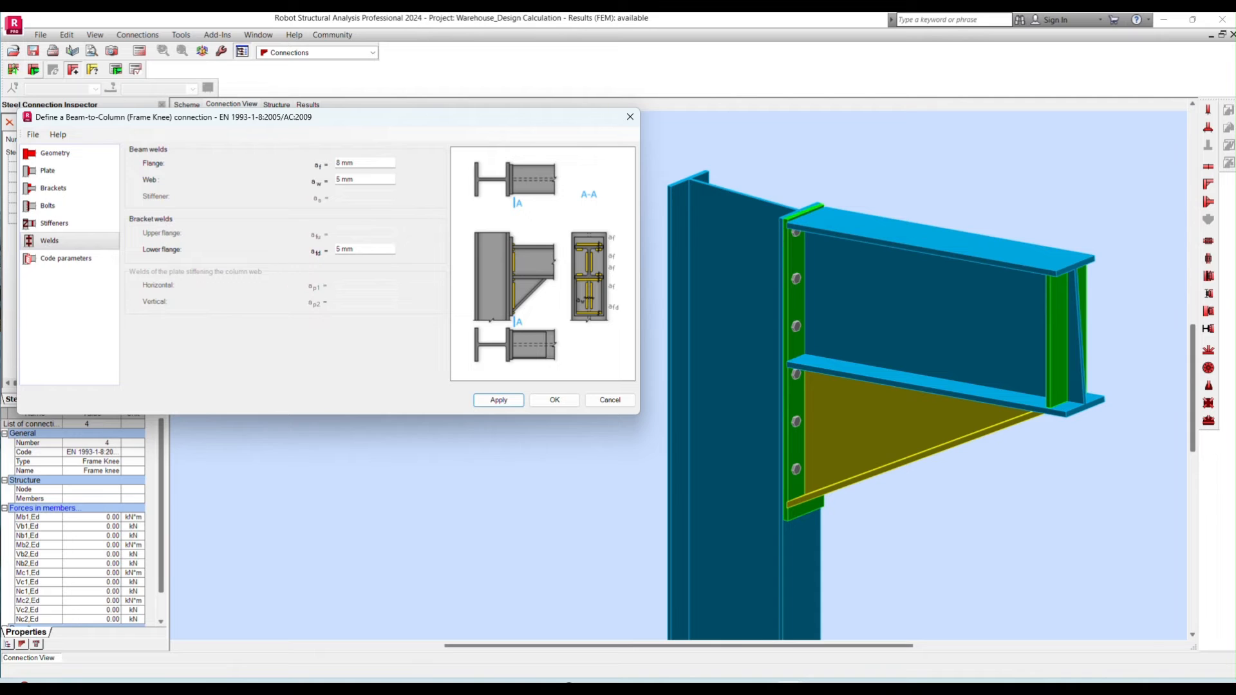
click(364, 163)
click(364, 180)
text(8)
click(380, 249)
text(8)
click(508, 401)
- Accept the code parameters with elastic analysis, braced frame and shear category A, and finish defining the frame knee
click(66, 258)
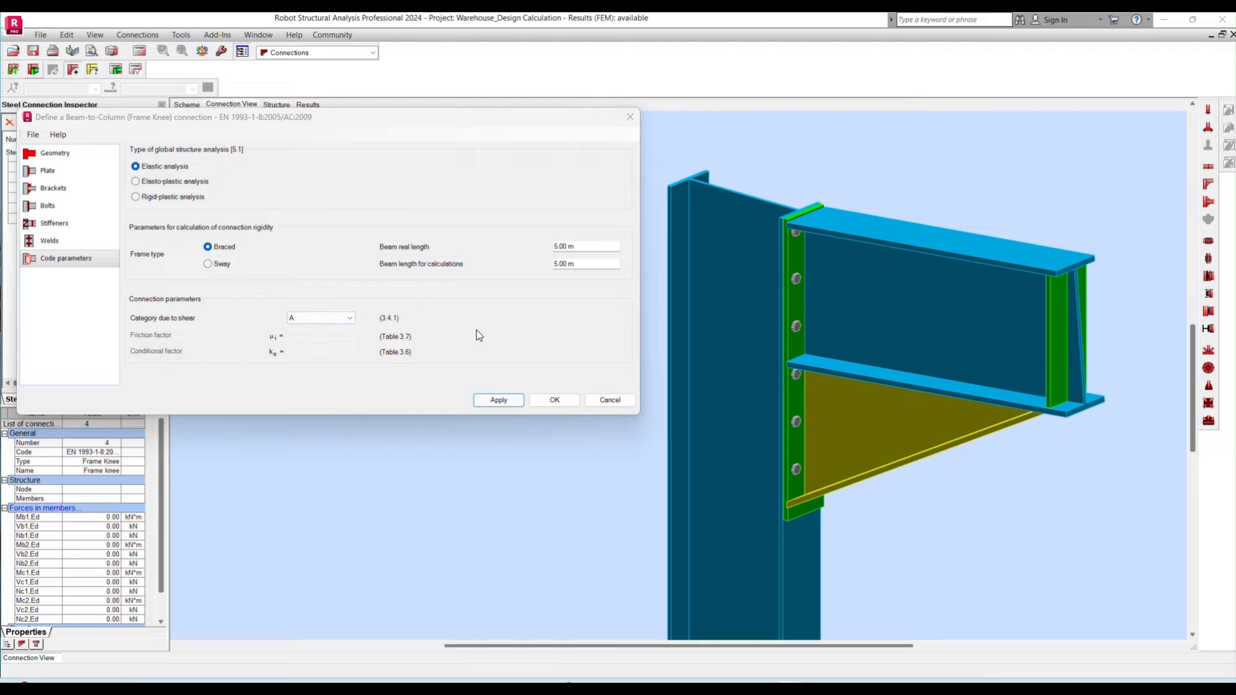
click(498, 400)
click(554, 399)
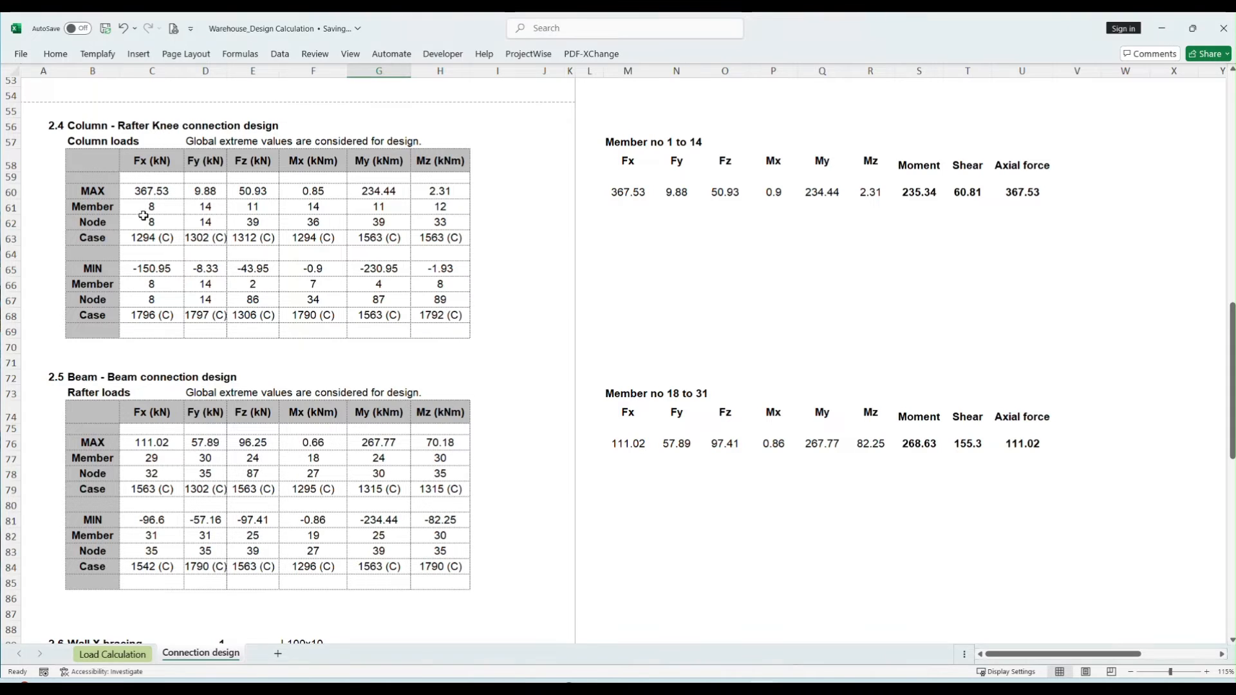
- Switch to the Excel design calculation and examine the column and rafter load tables for the knee connection
click(90, 159)
click(92, 390)
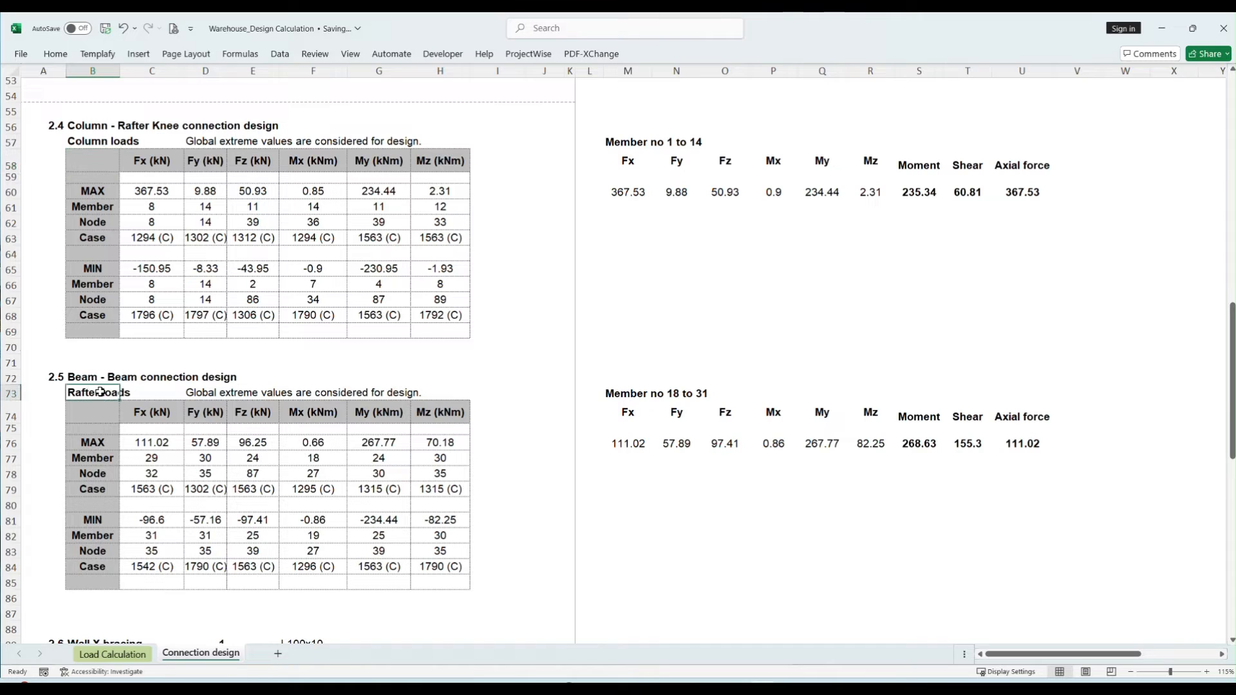
click(141, 191)
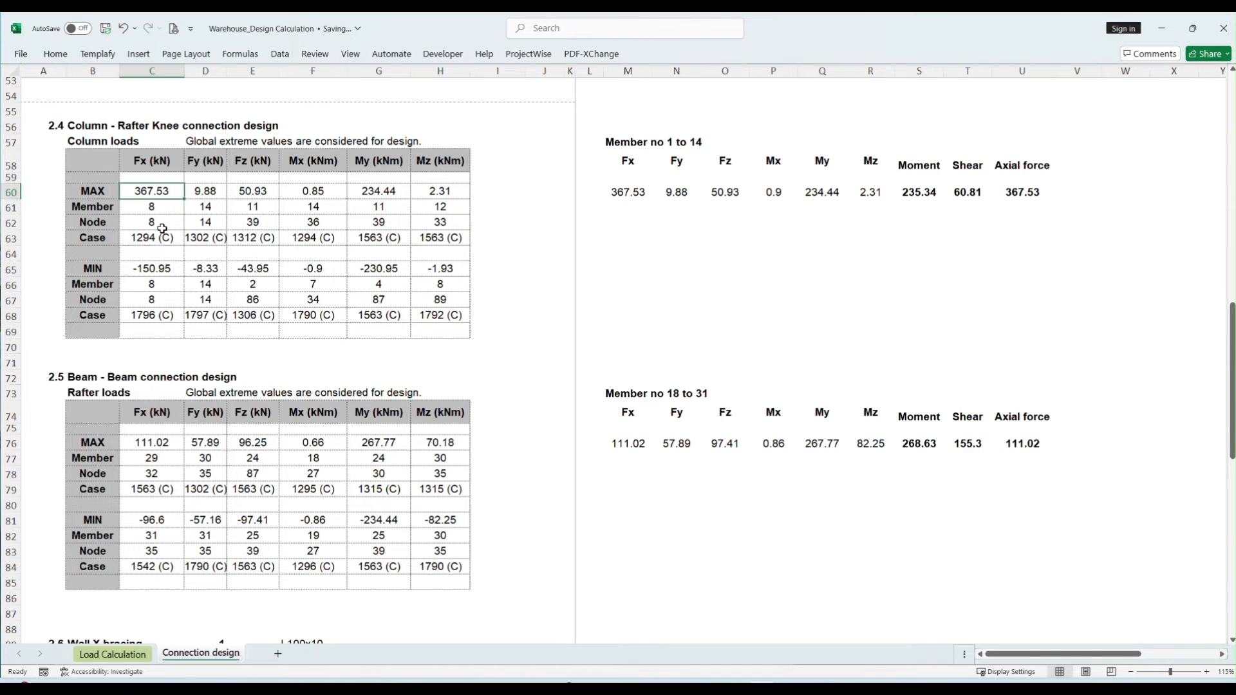
- Switch back to Robot and change from the Connections layout to the structure model's Start layout
click(789, 683)
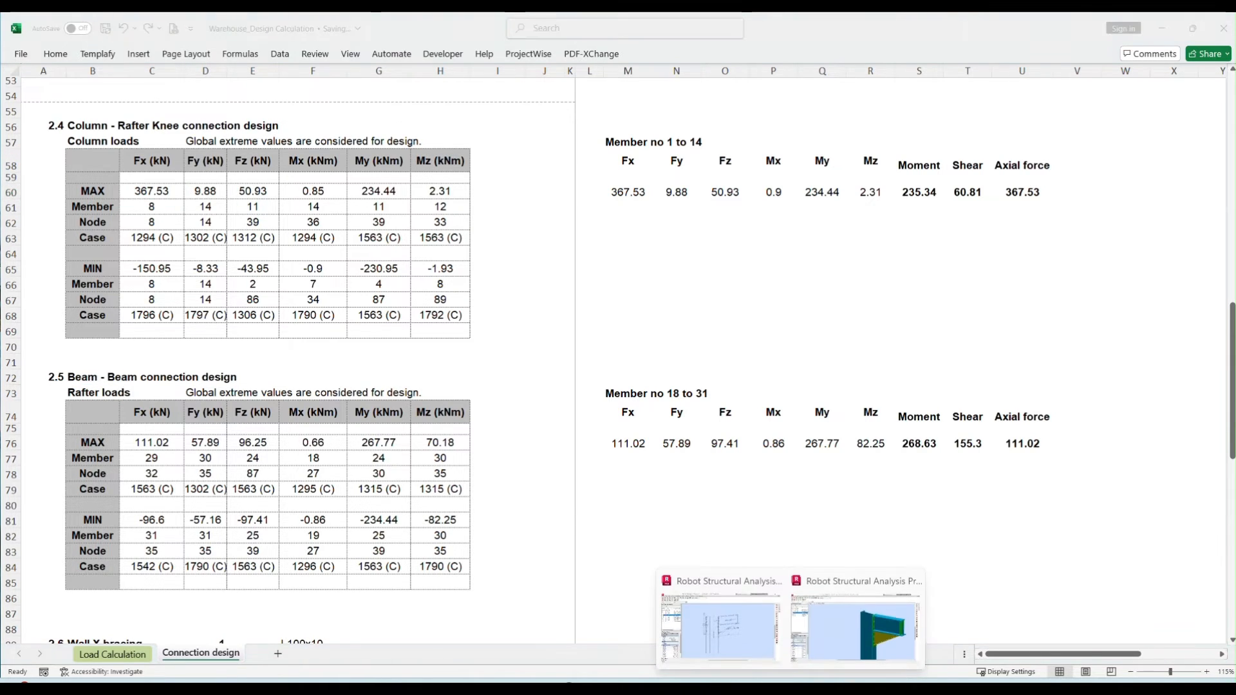
click(847, 634)
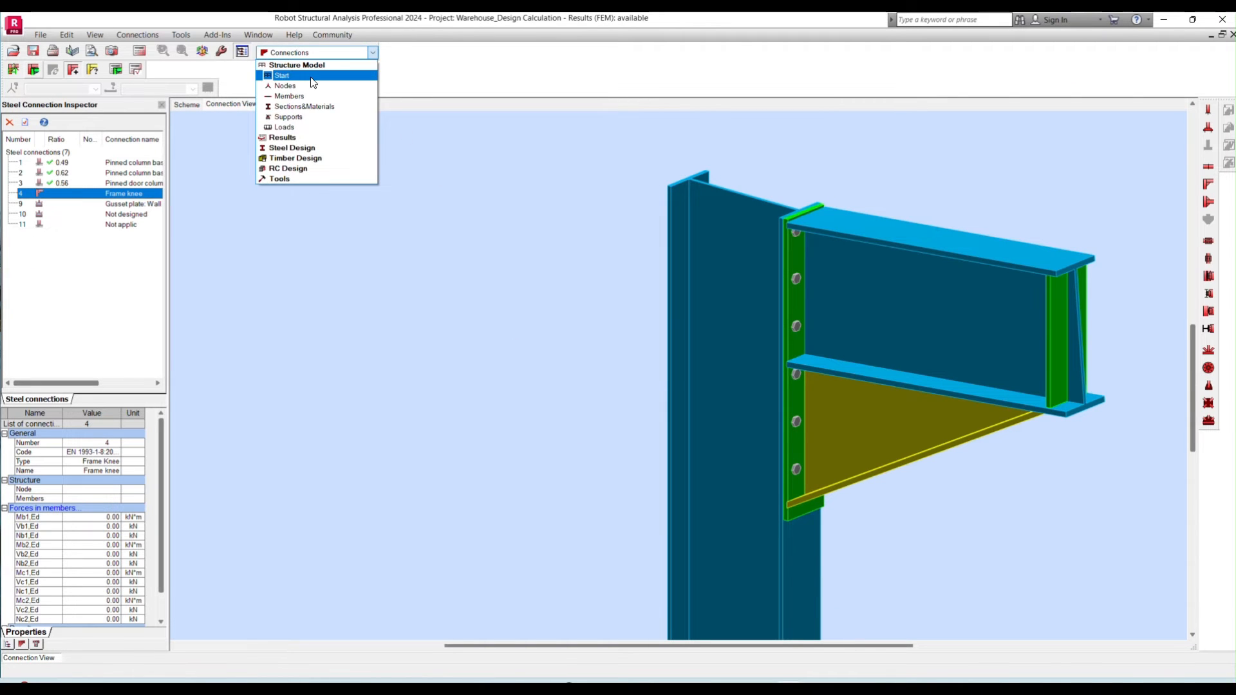
click(340, 66)
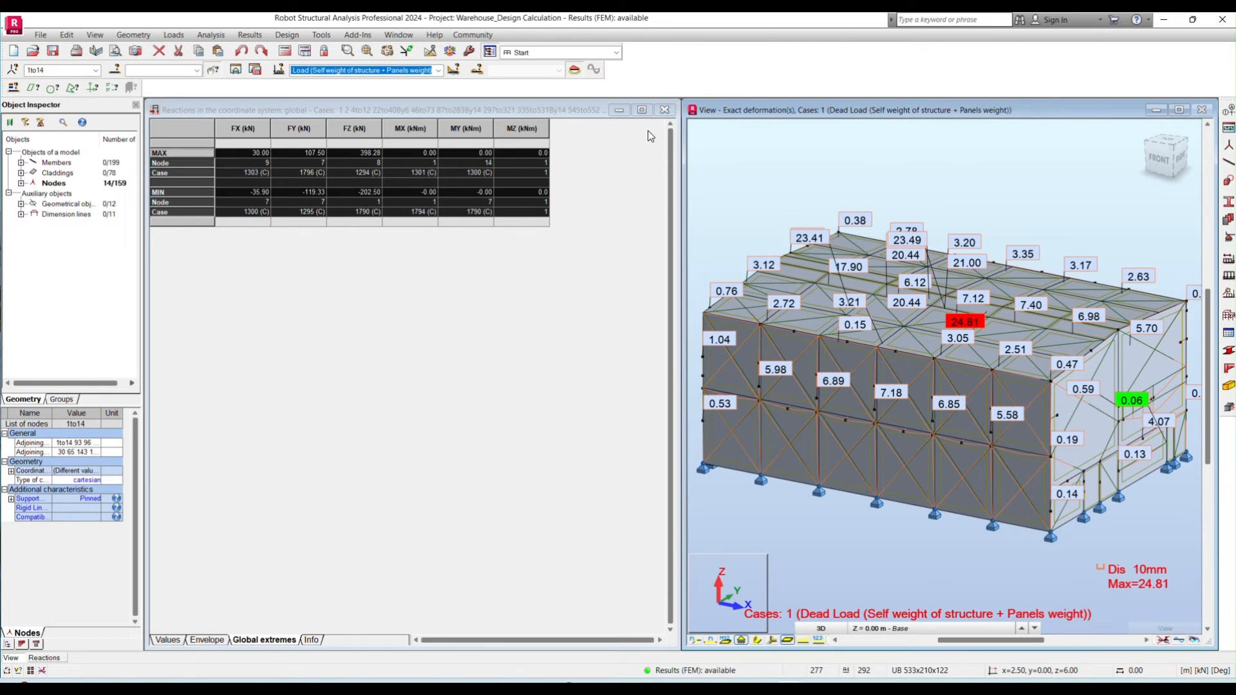
- Clear the reactions table from the workspace and move the model view to the centre
click(763, 478)
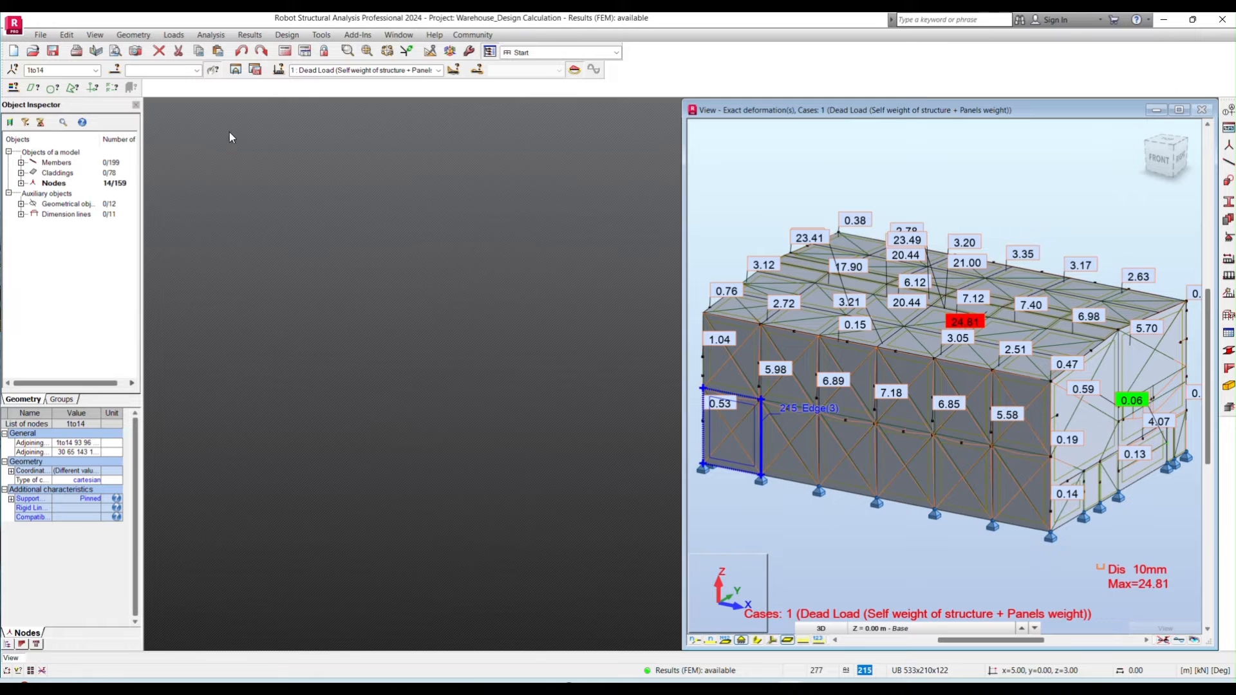
click(78, 72)
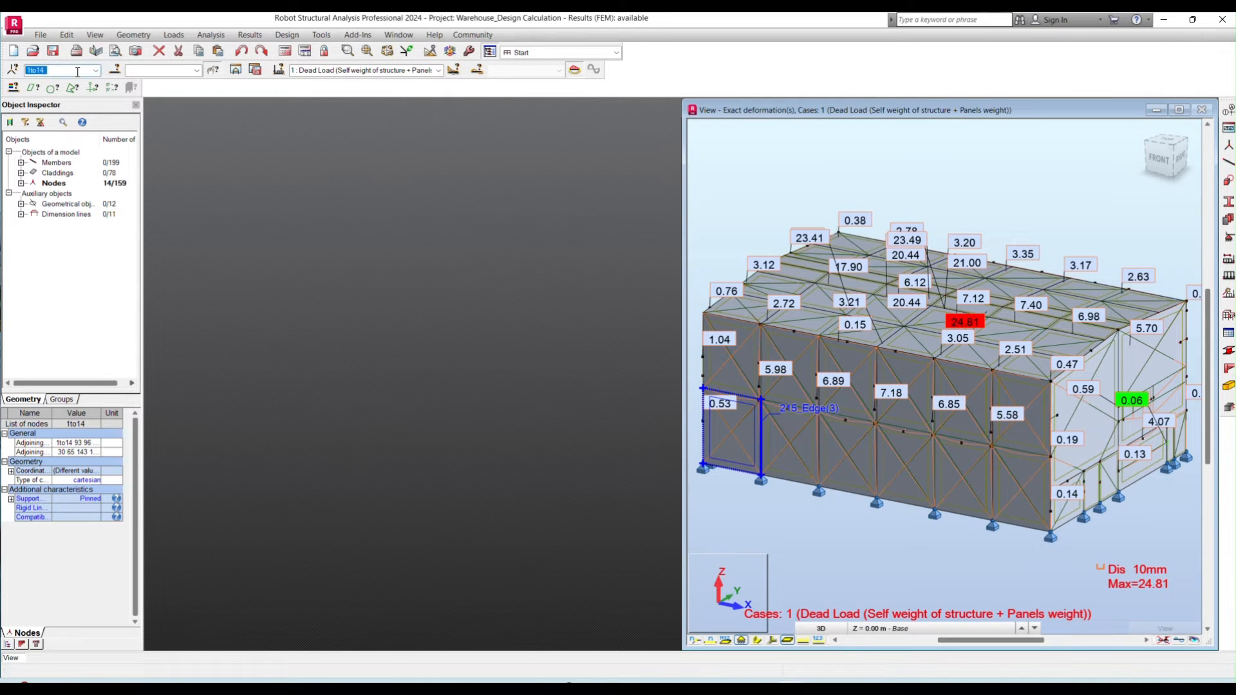
key(Return)
drag(863, 109, 568, 114)
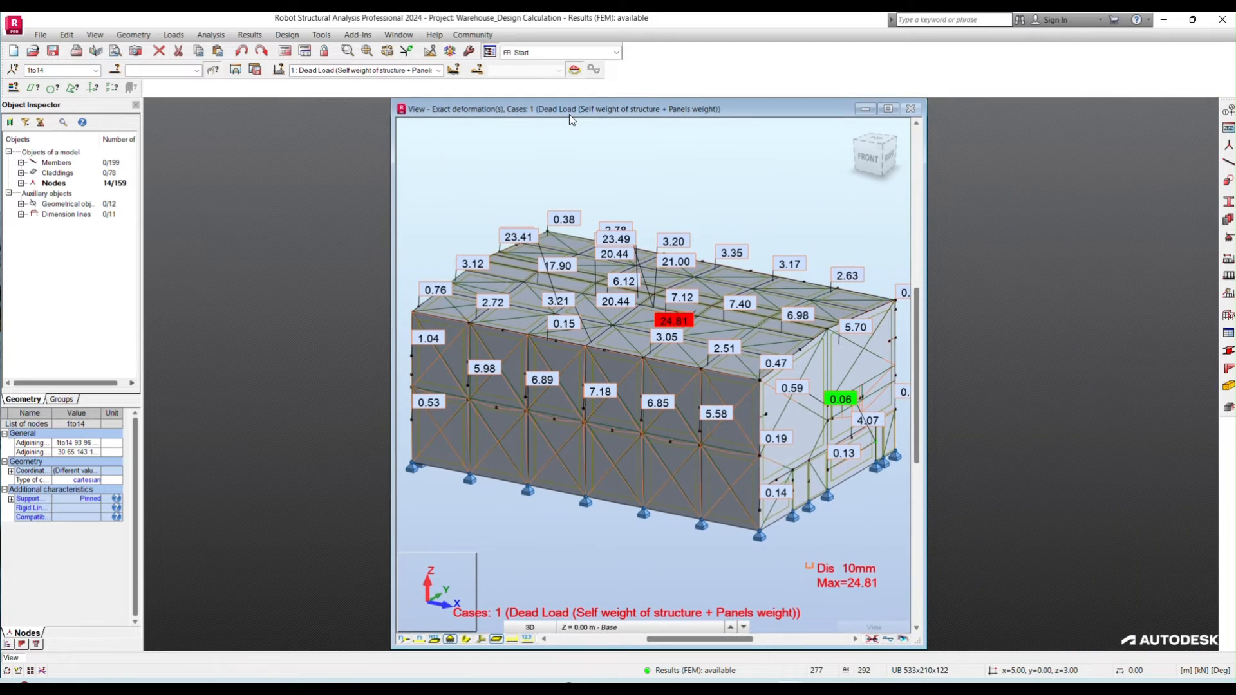
- Maximize the model view and select the main columns, members 1to14
click(62, 69)
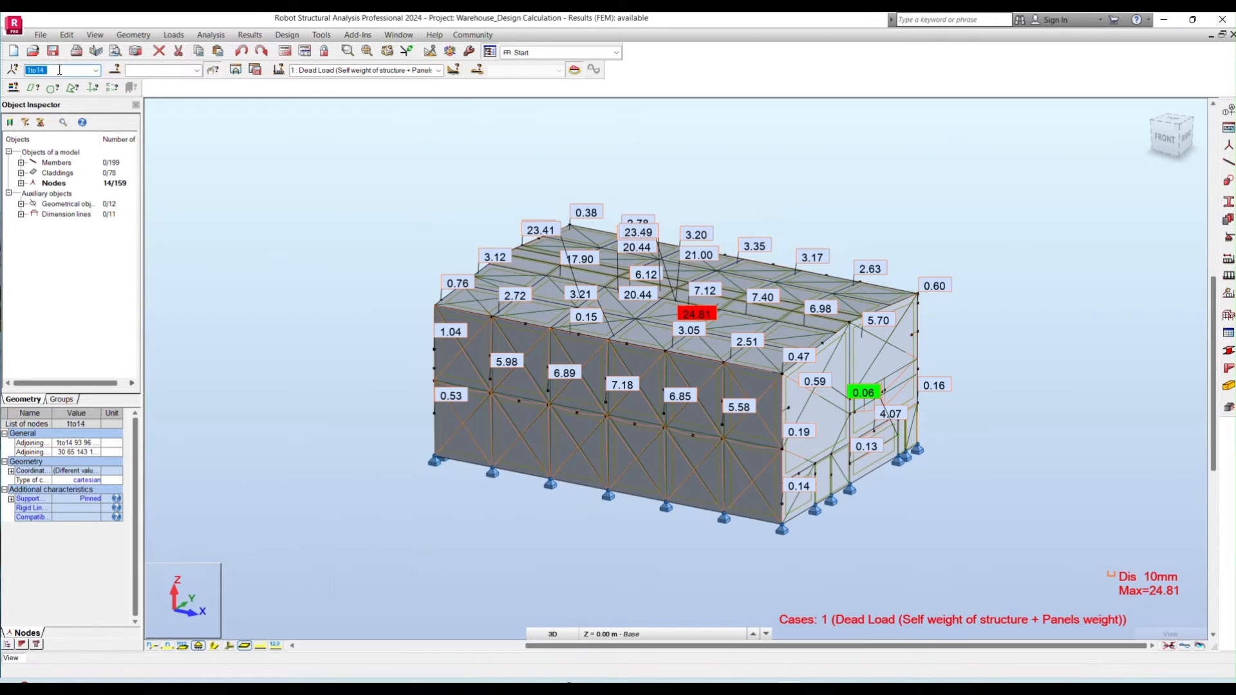
click(57, 70)
click(140, 68)
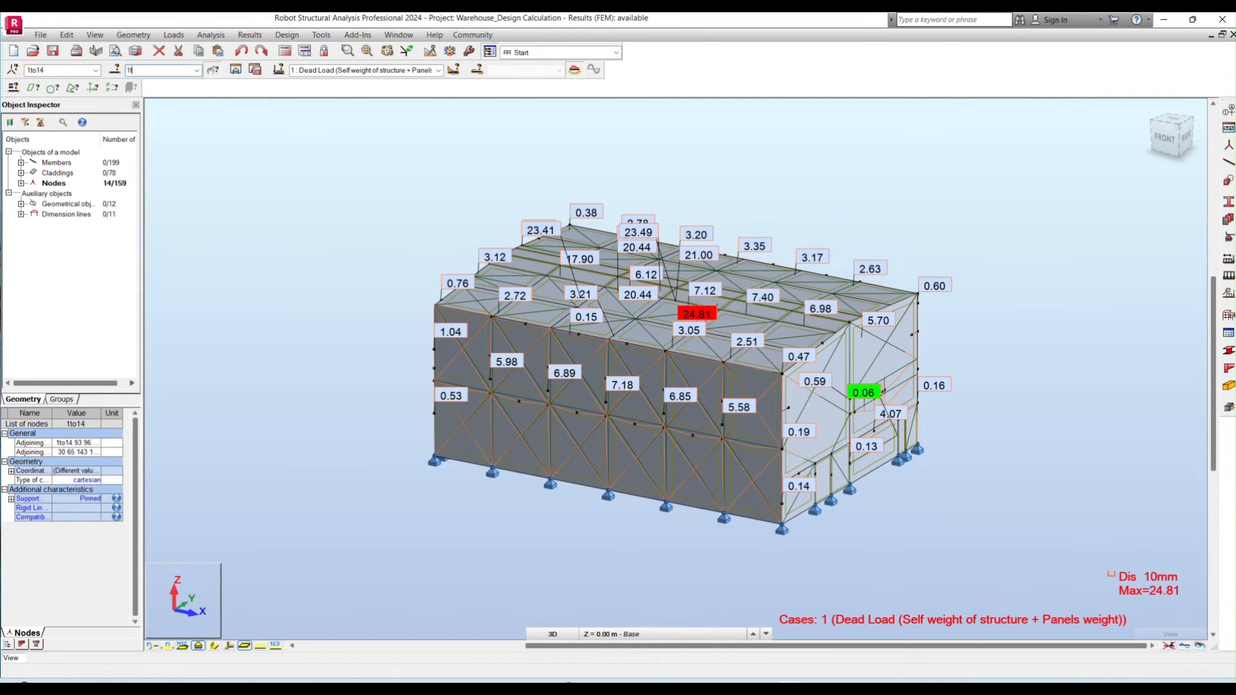
text(1to14)
key(Return)
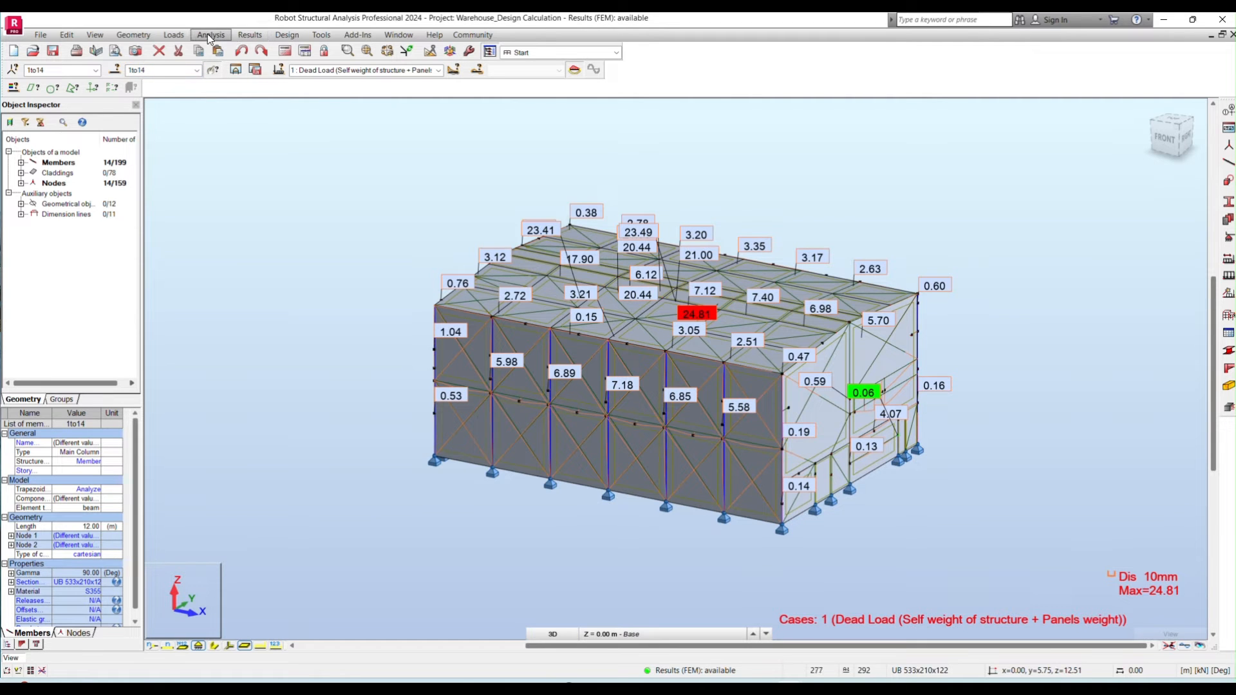
- Open the member forces results table and limit it to members 1to14
click(179, 39)
click(180, 39)
click(258, 35)
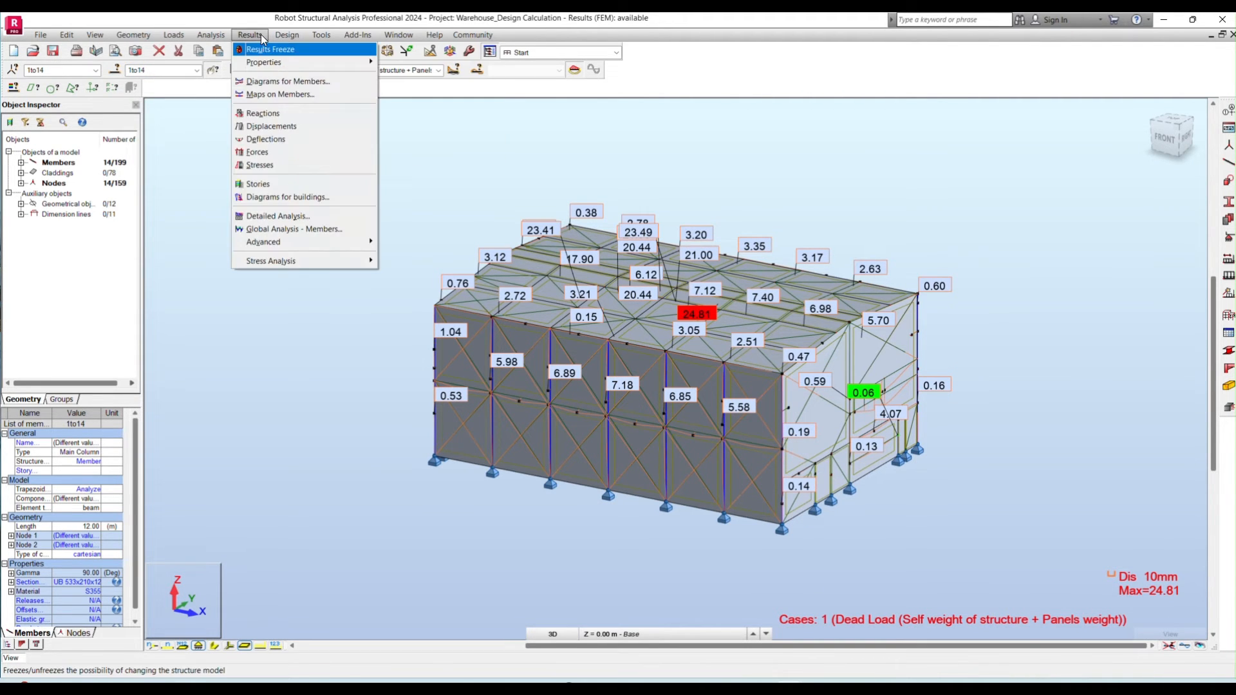
click(267, 151)
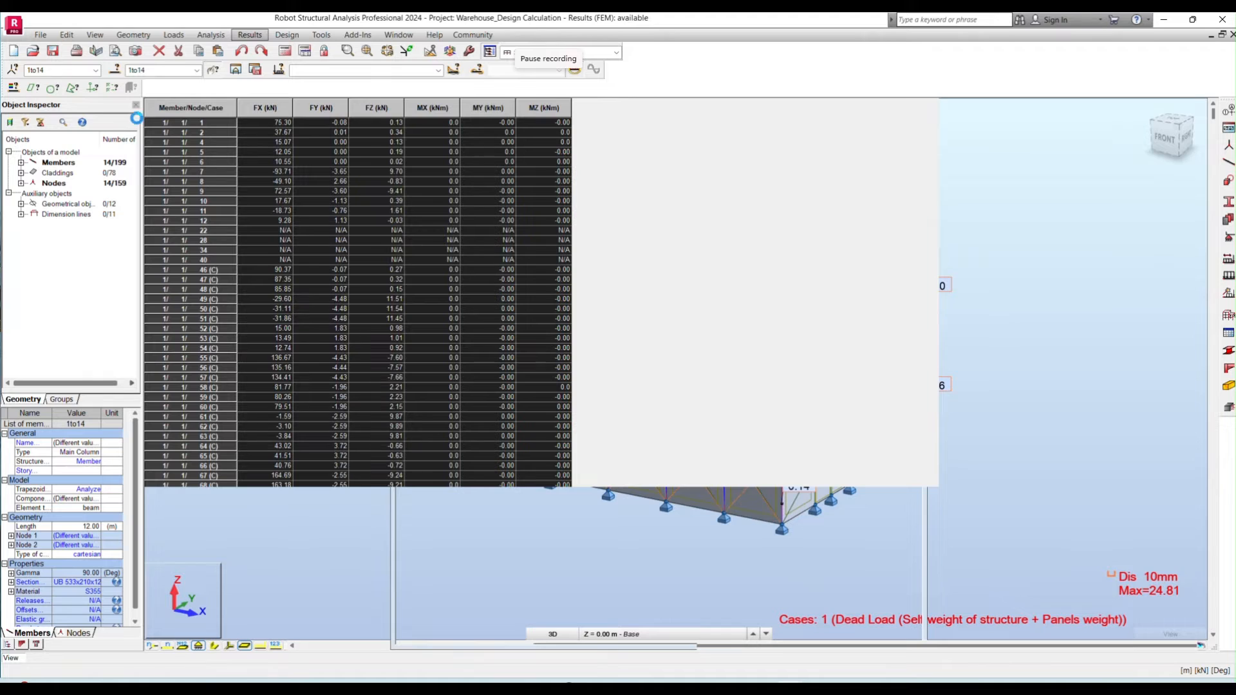
click(165, 70)
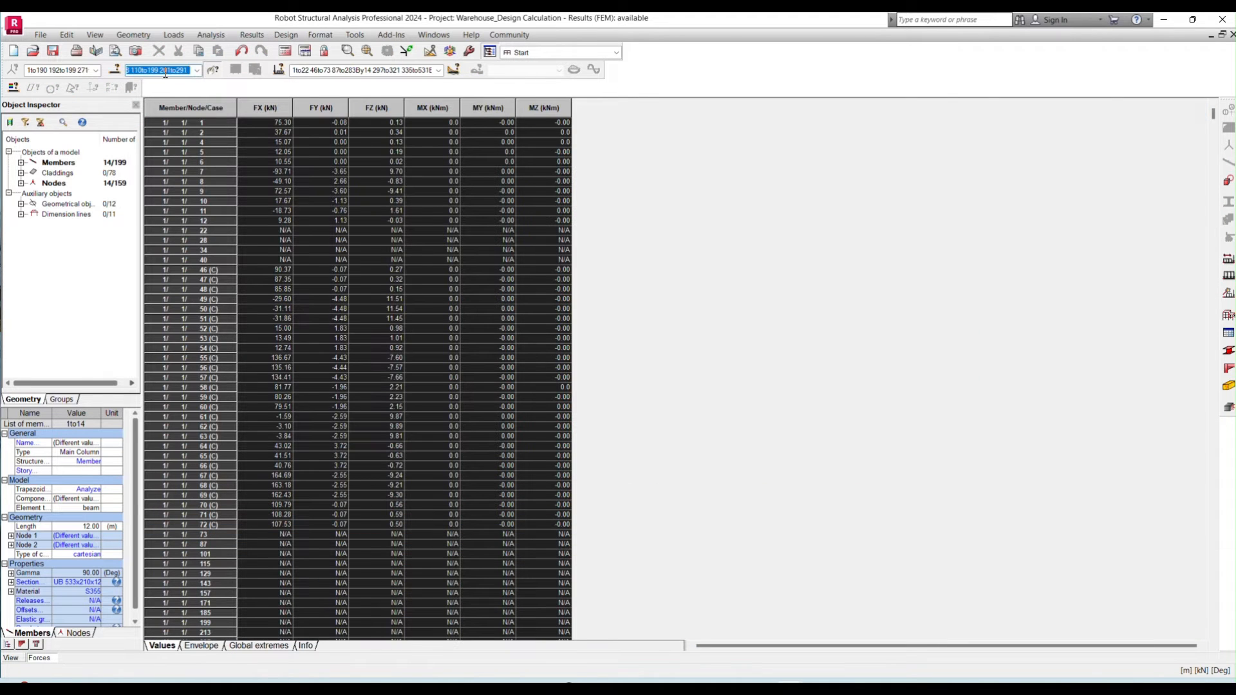
text(1to14)
- Check the load case selection and examine the global extremes of the column forces
click(320, 69)
click(438, 71)
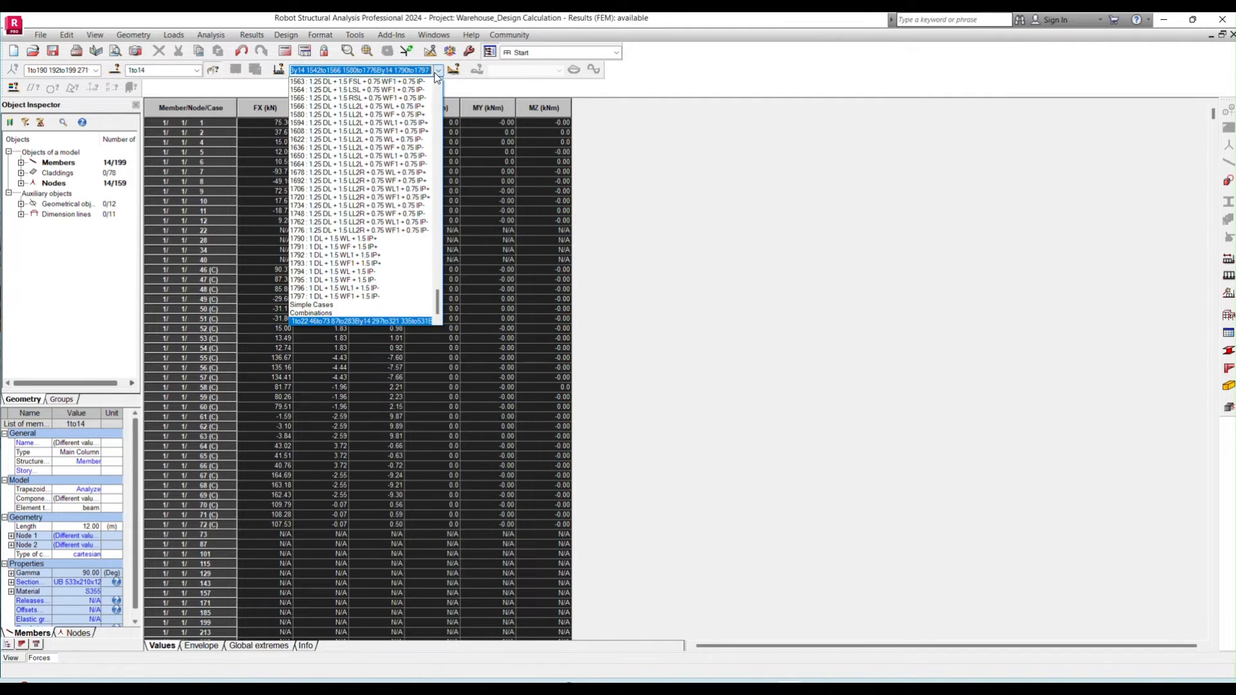
click(437, 72)
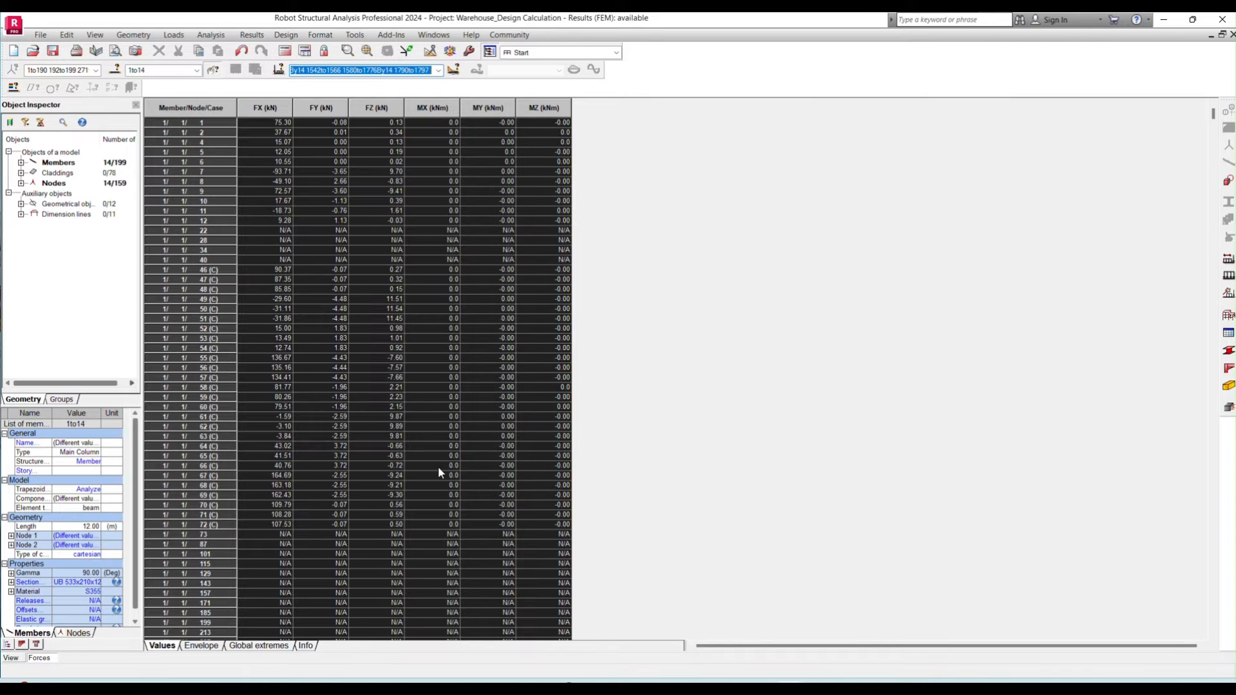
click(276, 645)
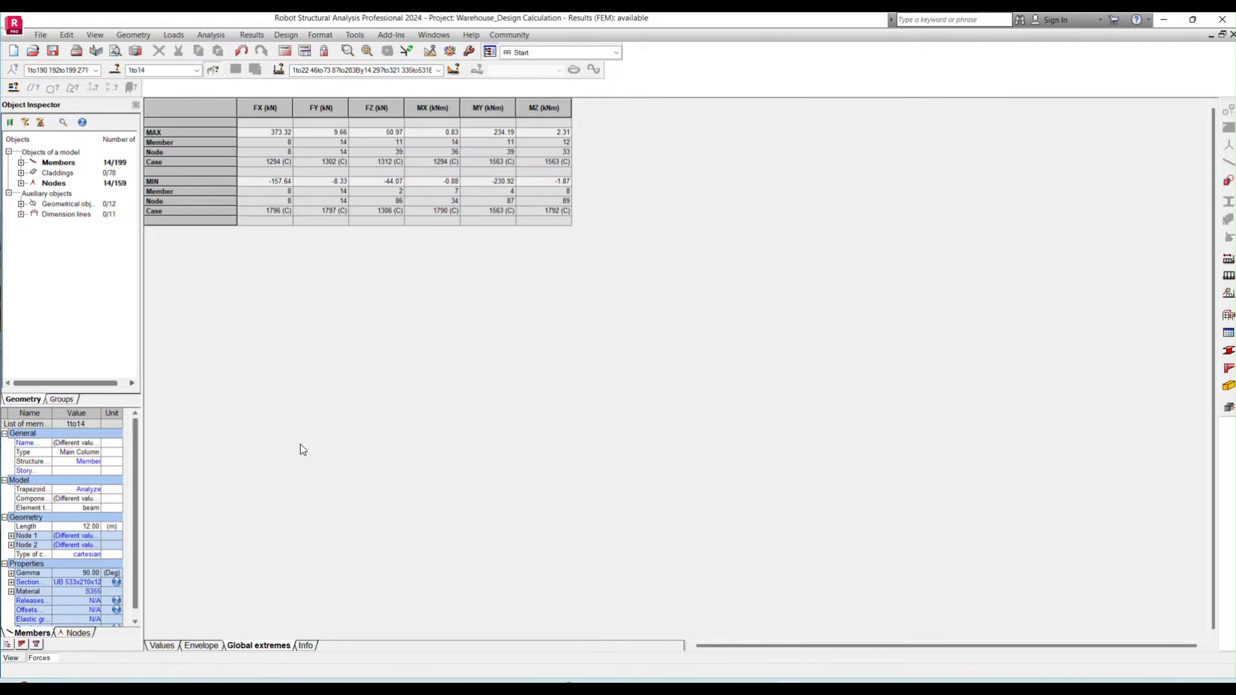
drag(181, 129, 189, 206)
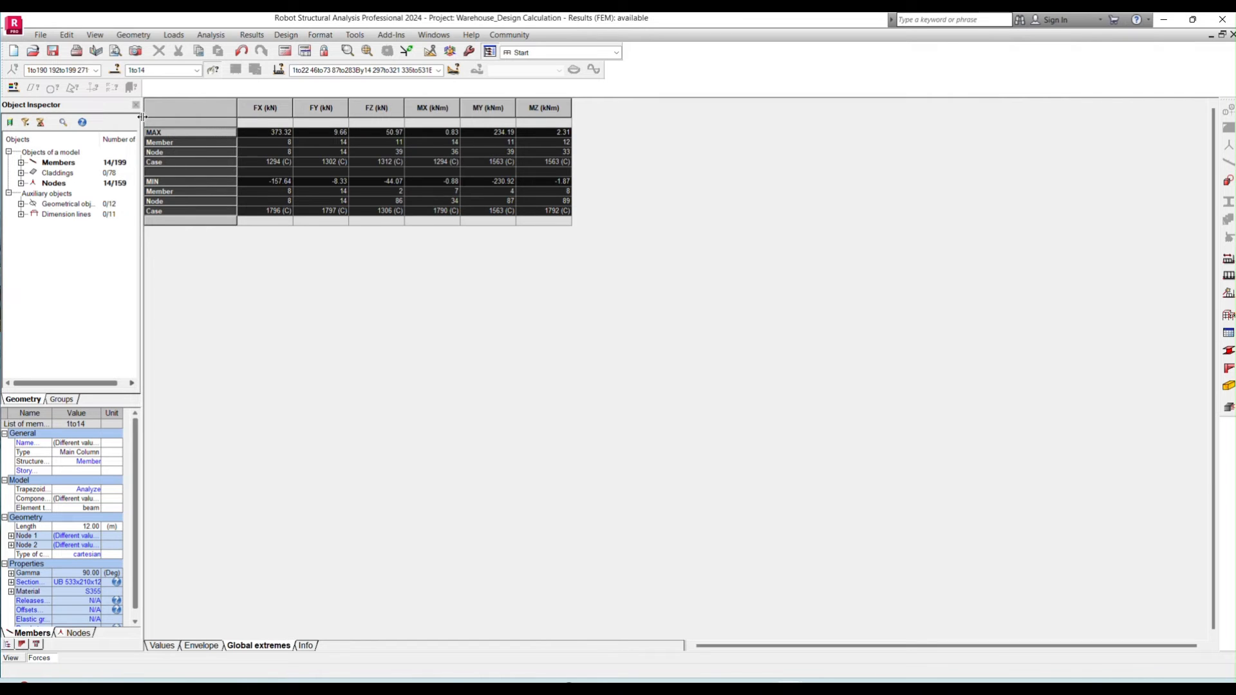
click(437, 72)
click(652, 236)
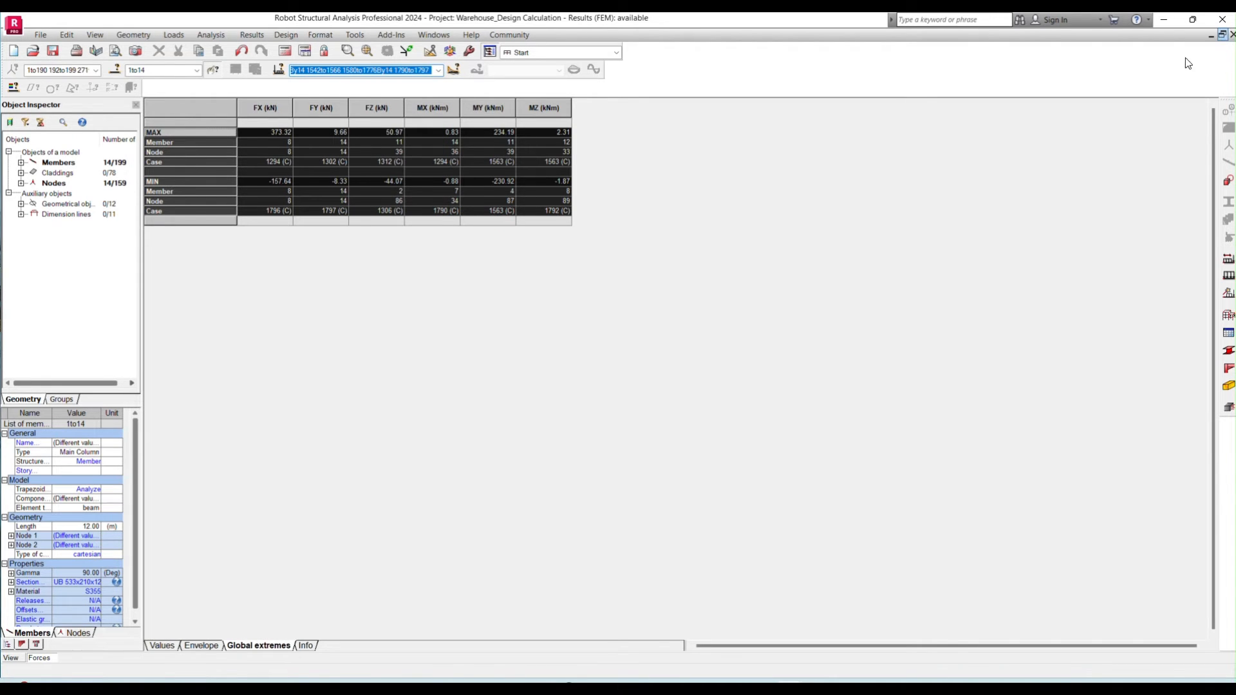
- Restore the maximized table window and select the rafter beams, members 18to31, in the model view
click(1221, 35)
click(607, 559)
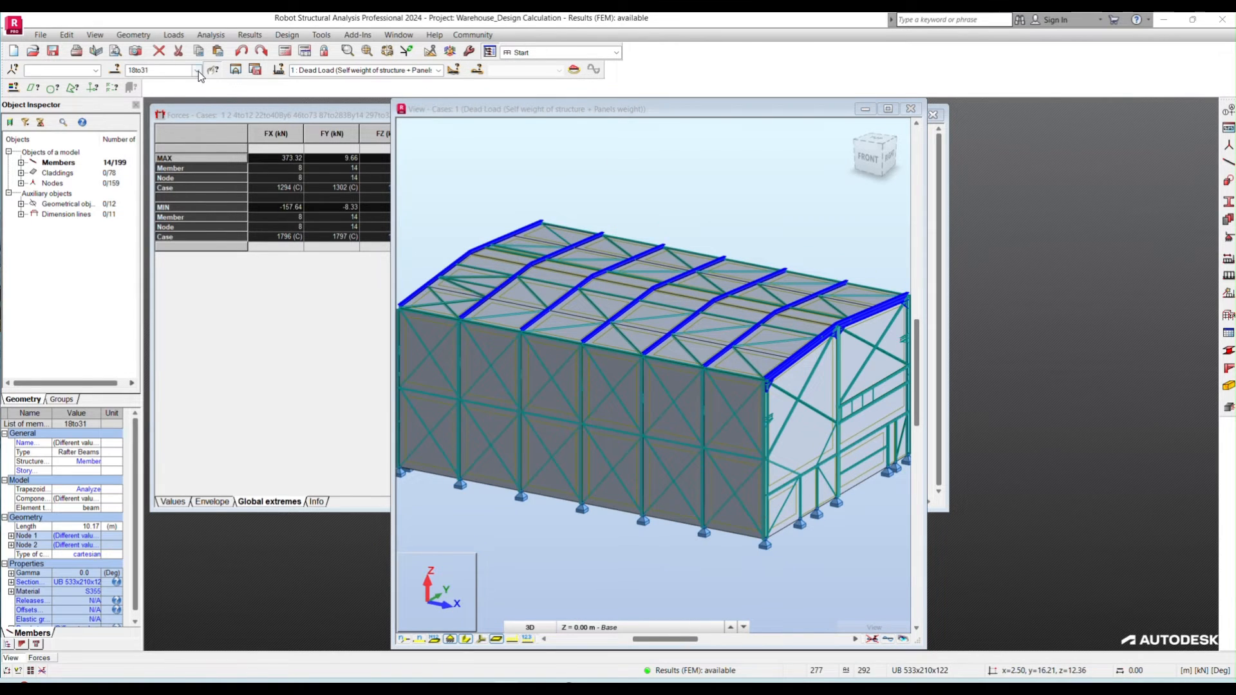
click(197, 72)
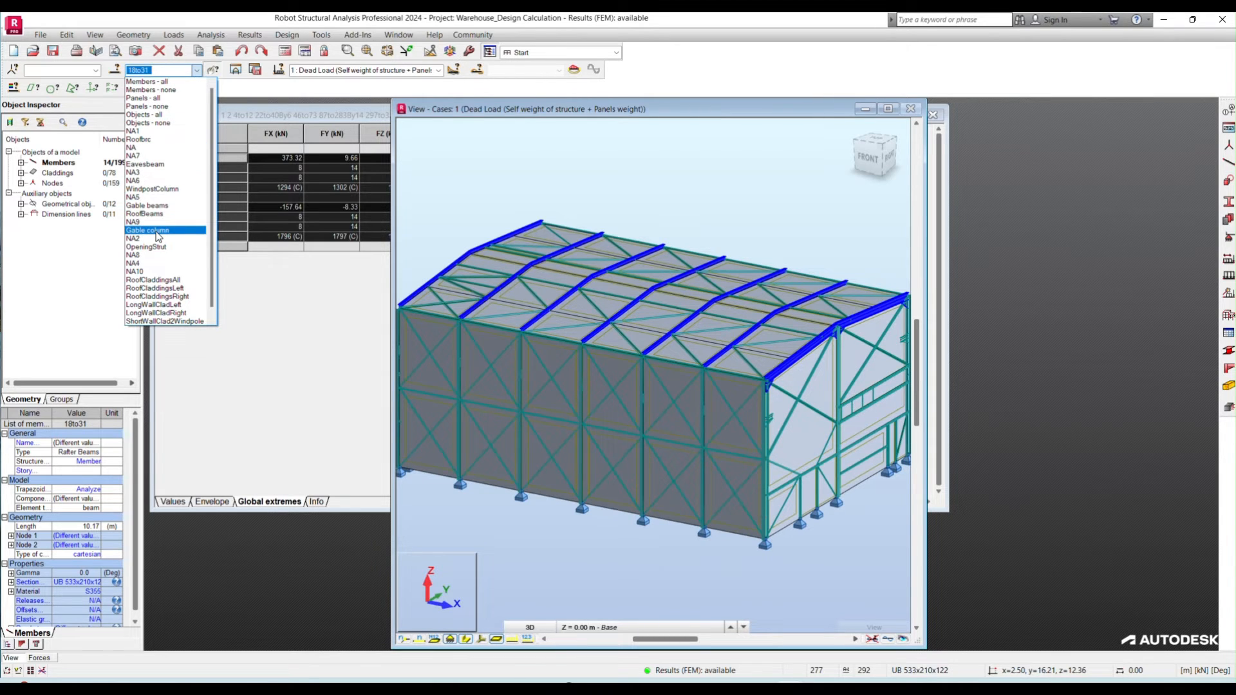
click(156, 232)
click(197, 72)
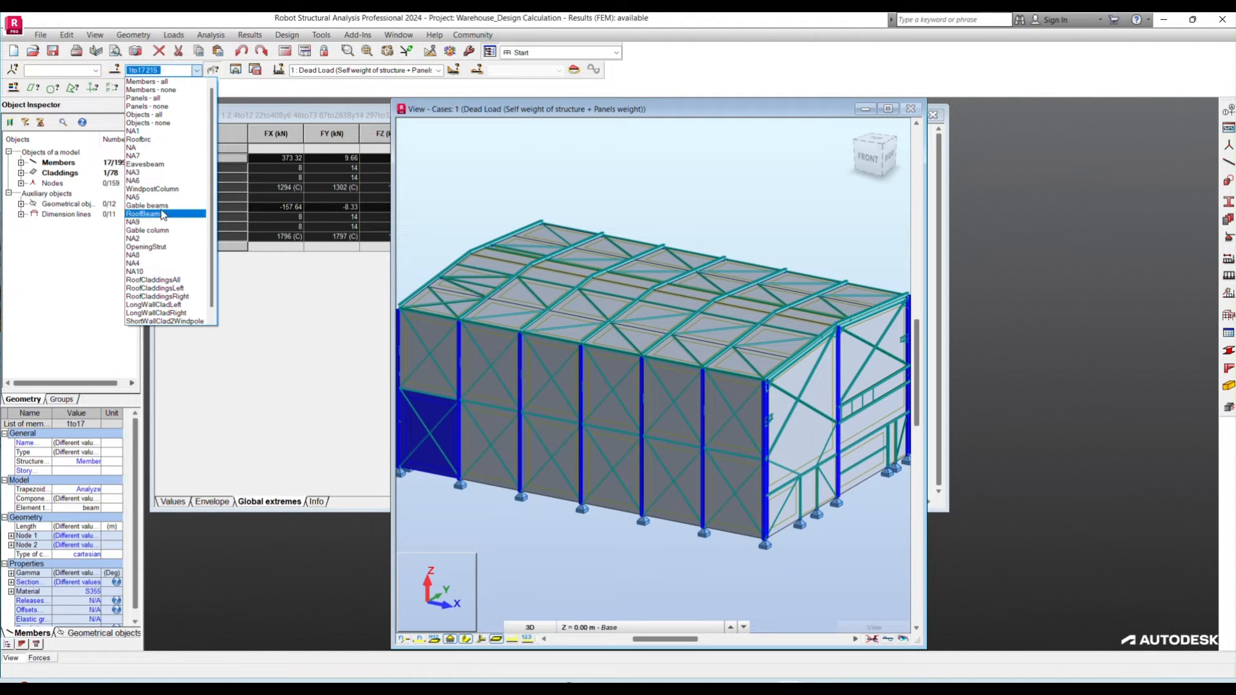
click(163, 213)
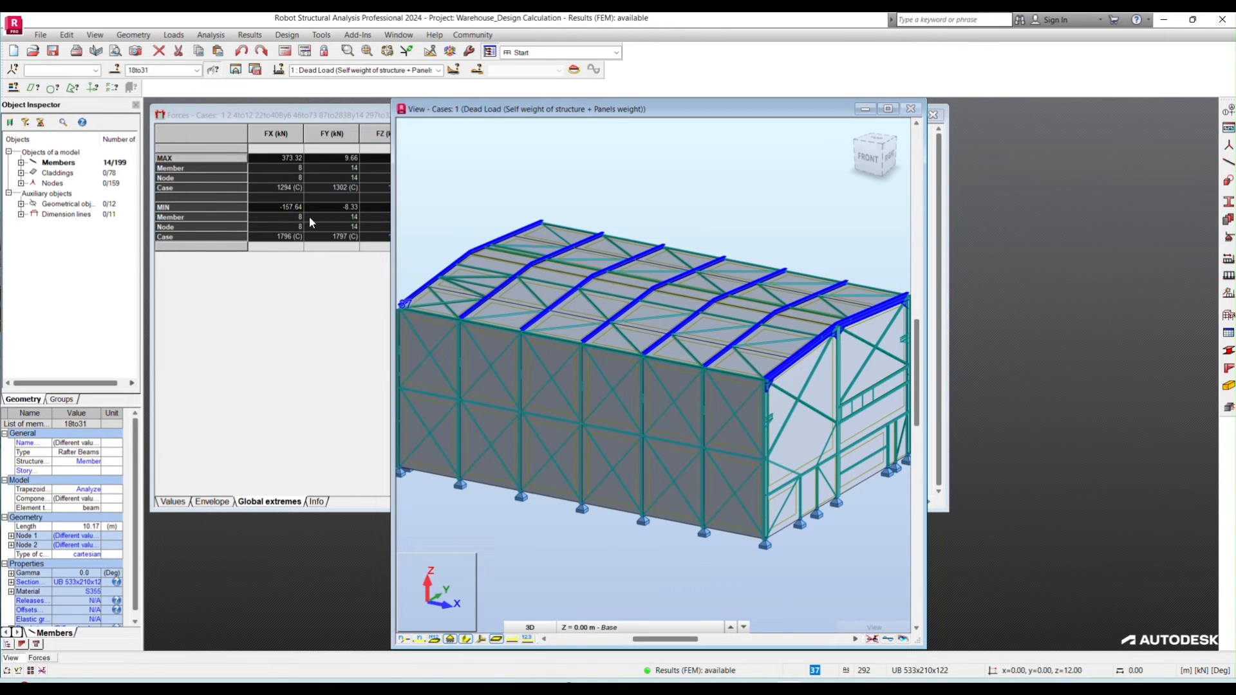
- Limit the forces table to members 18to31 and examine the global extremes of the rafter forces
click(297, 119)
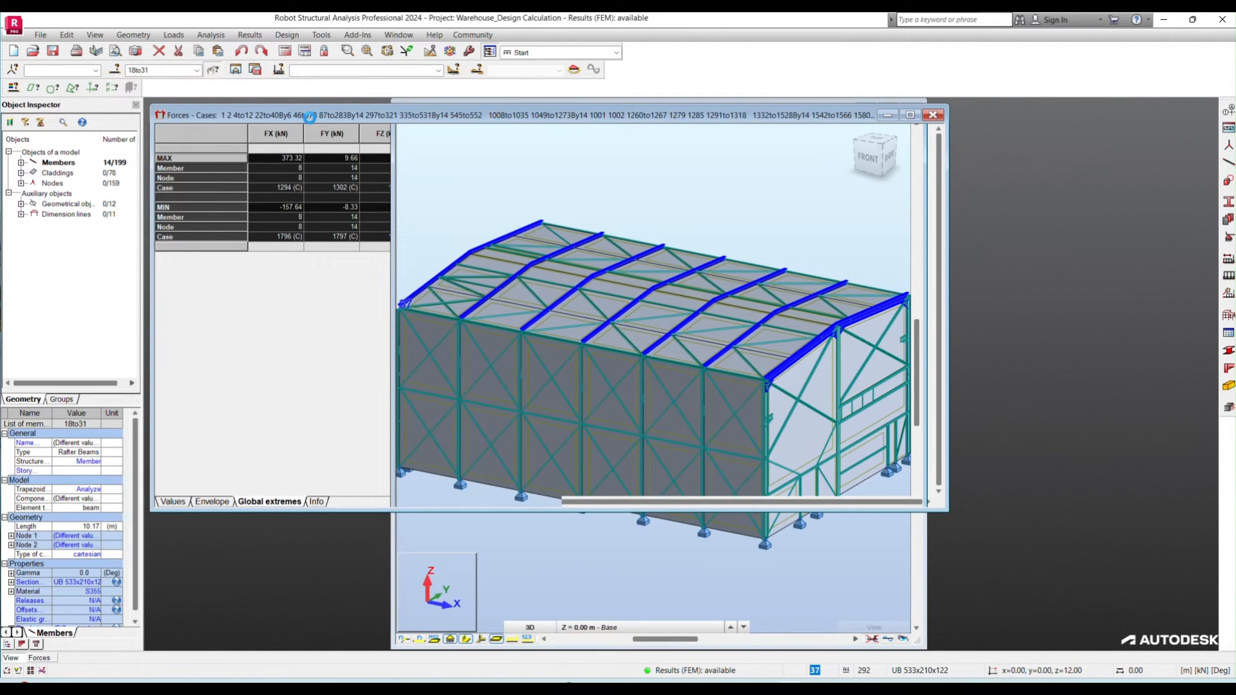
double_click(163, 71)
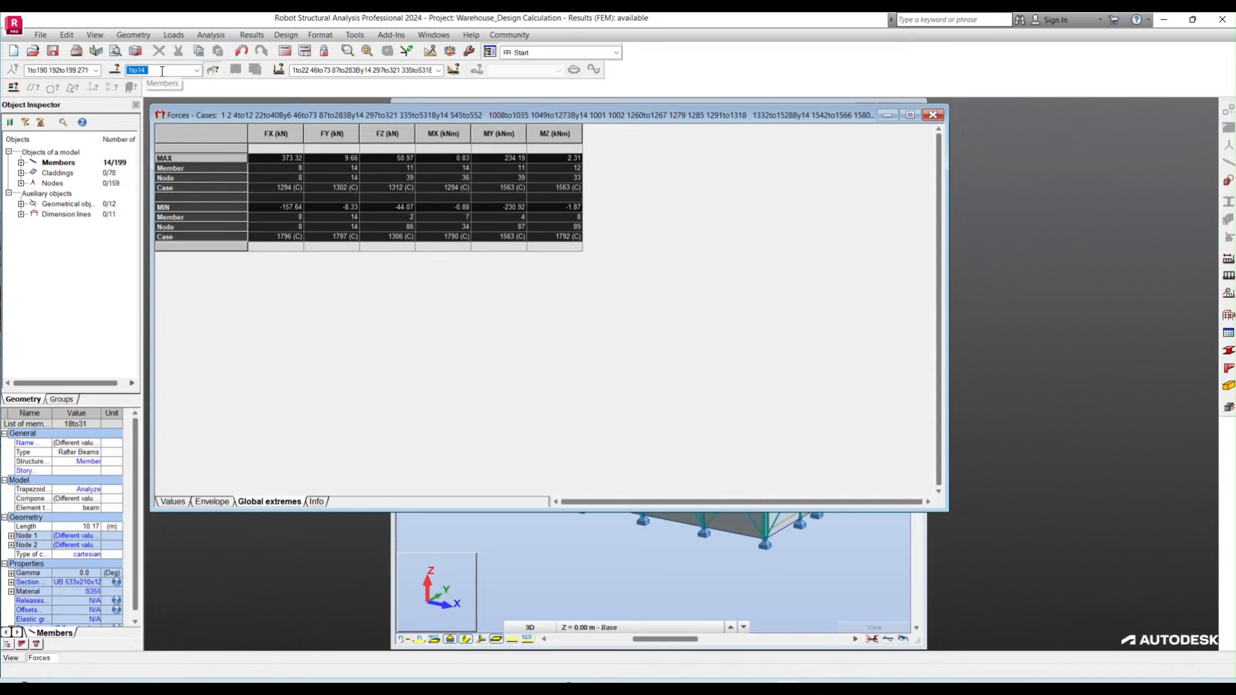
text(1)
click(196, 70)
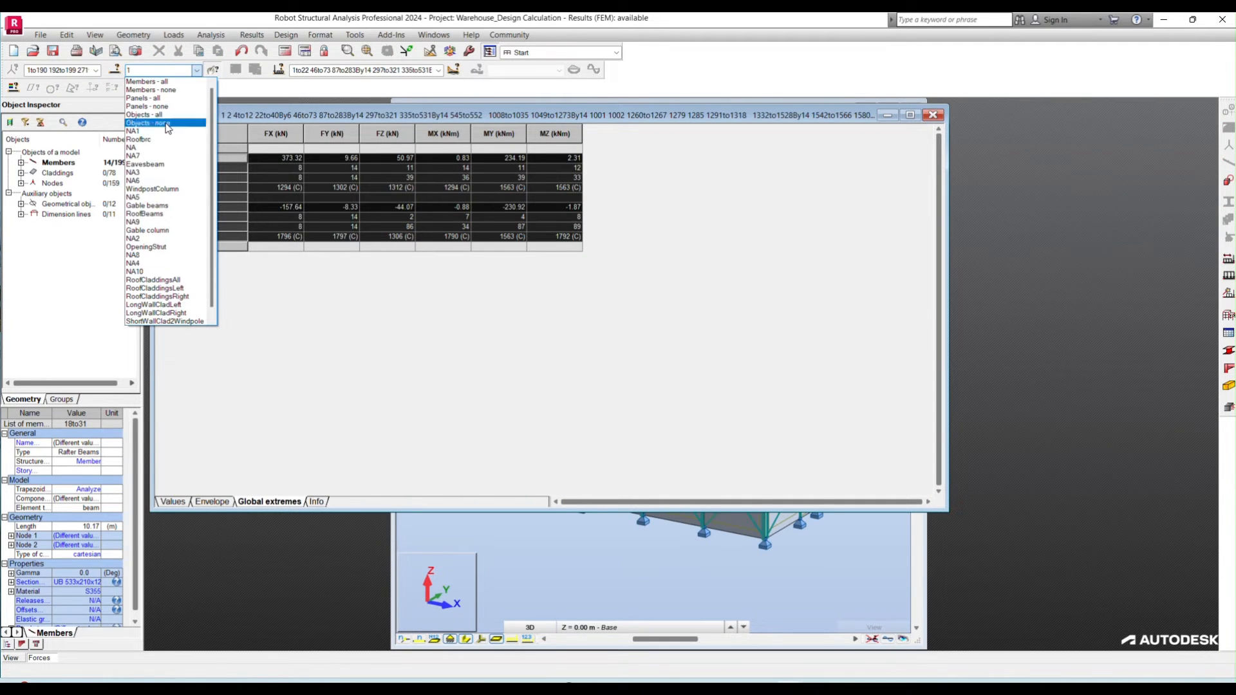
click(162, 210)
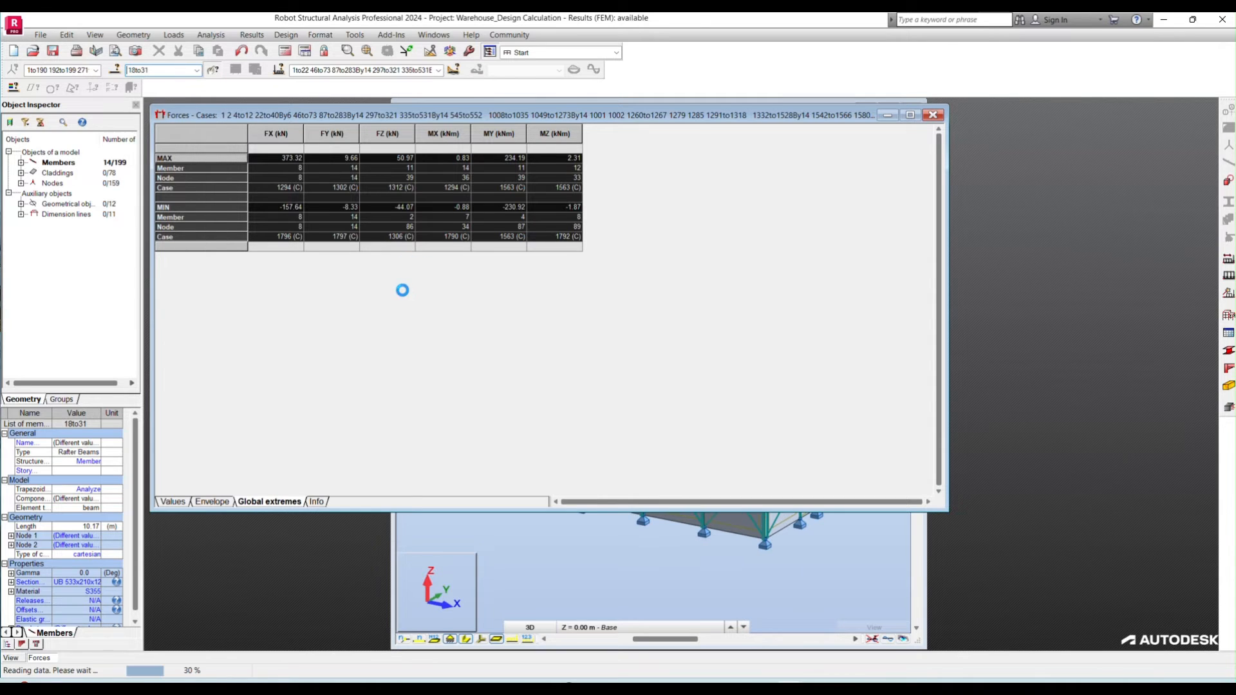
click(227, 160)
drag(220, 155, 218, 235)
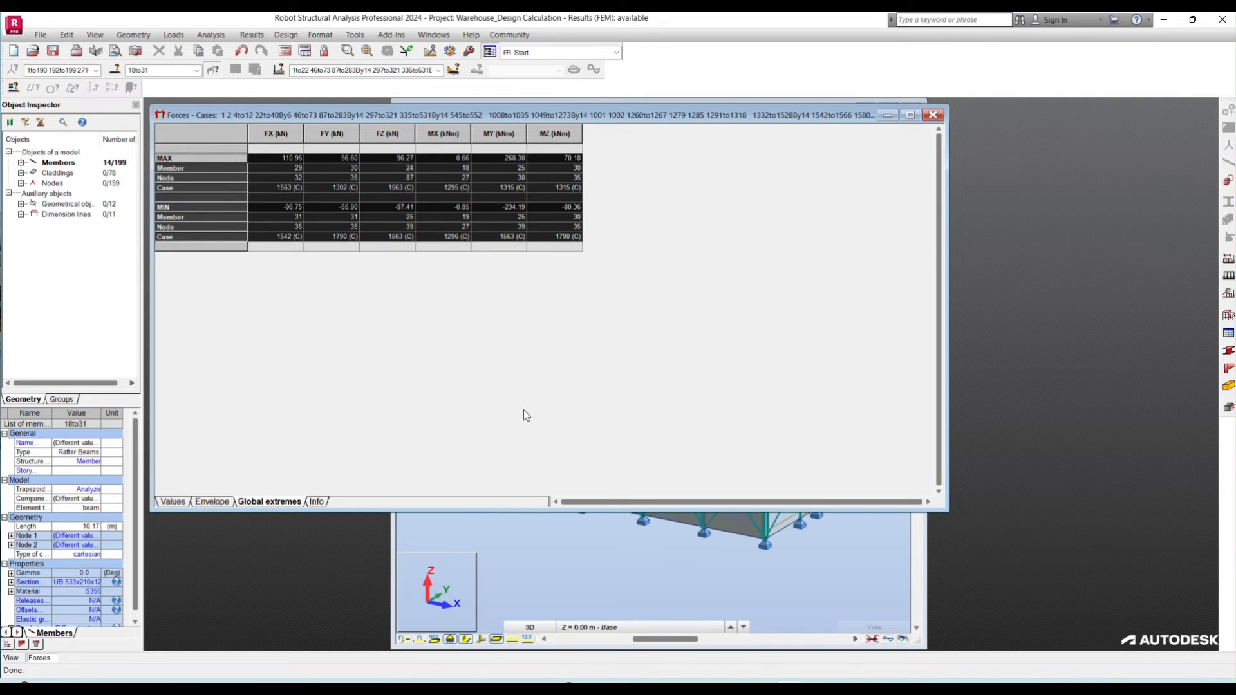
- Switch to the Excel design calculation and examine the rafter load table and the summarized forces for members 1 to 14 and 18 to 31
click(762, 686)
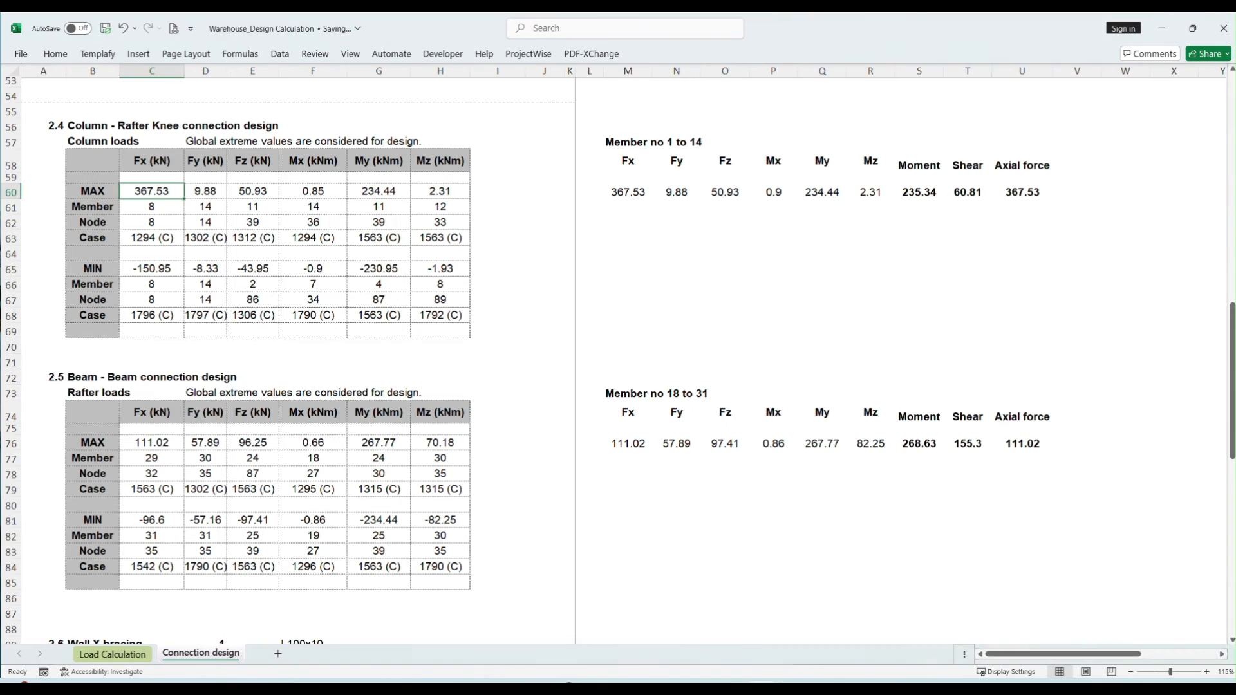
click(301, 486)
click(148, 443)
drag(149, 443, 458, 582)
click(724, 489)
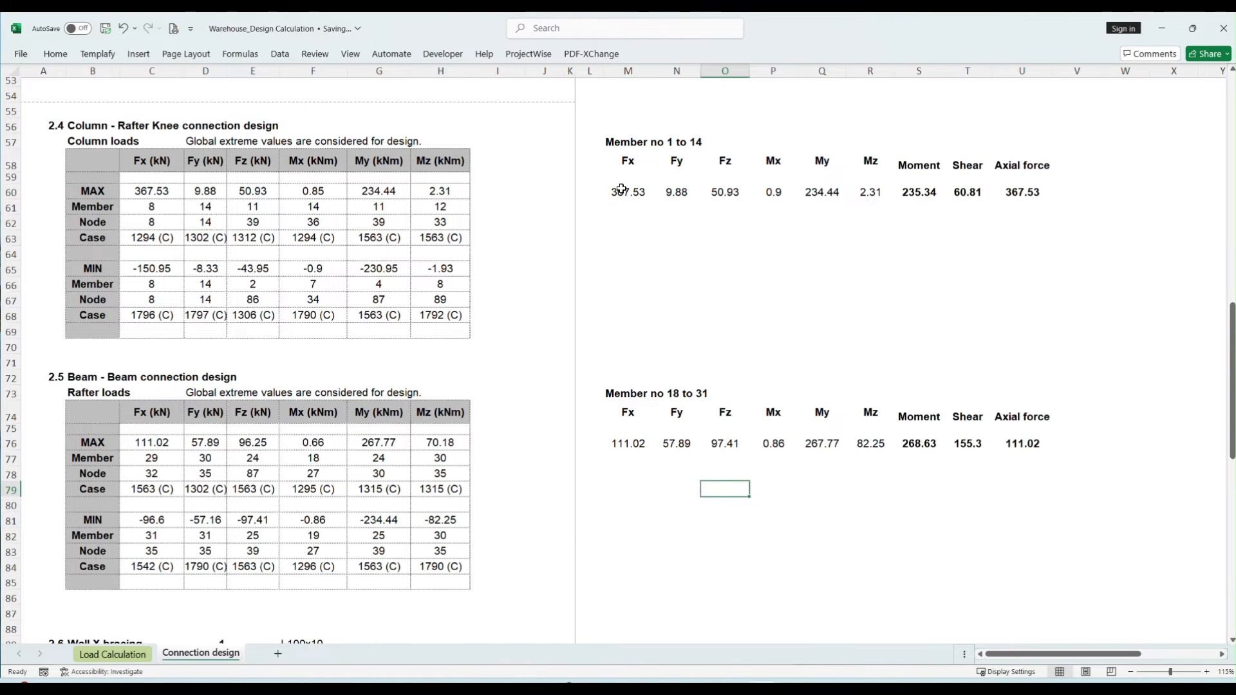
drag(618, 192, 1061, 444)
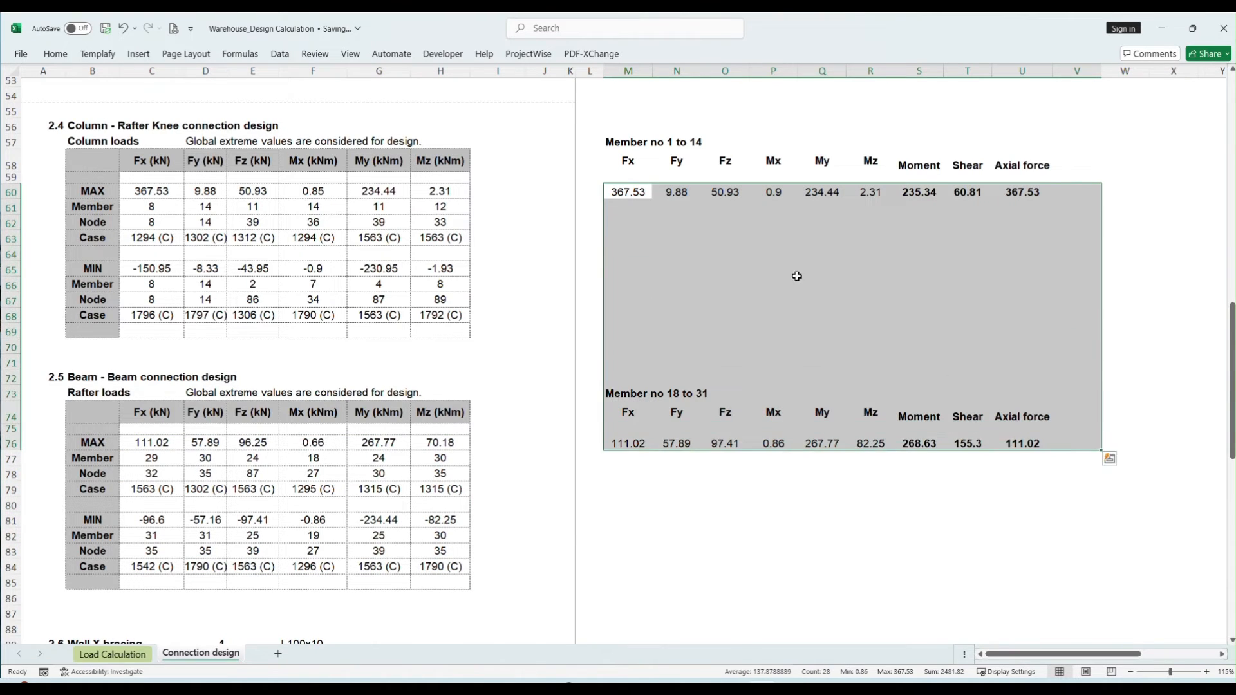
double_click(629, 190)
key(Escape)
click(675, 193)
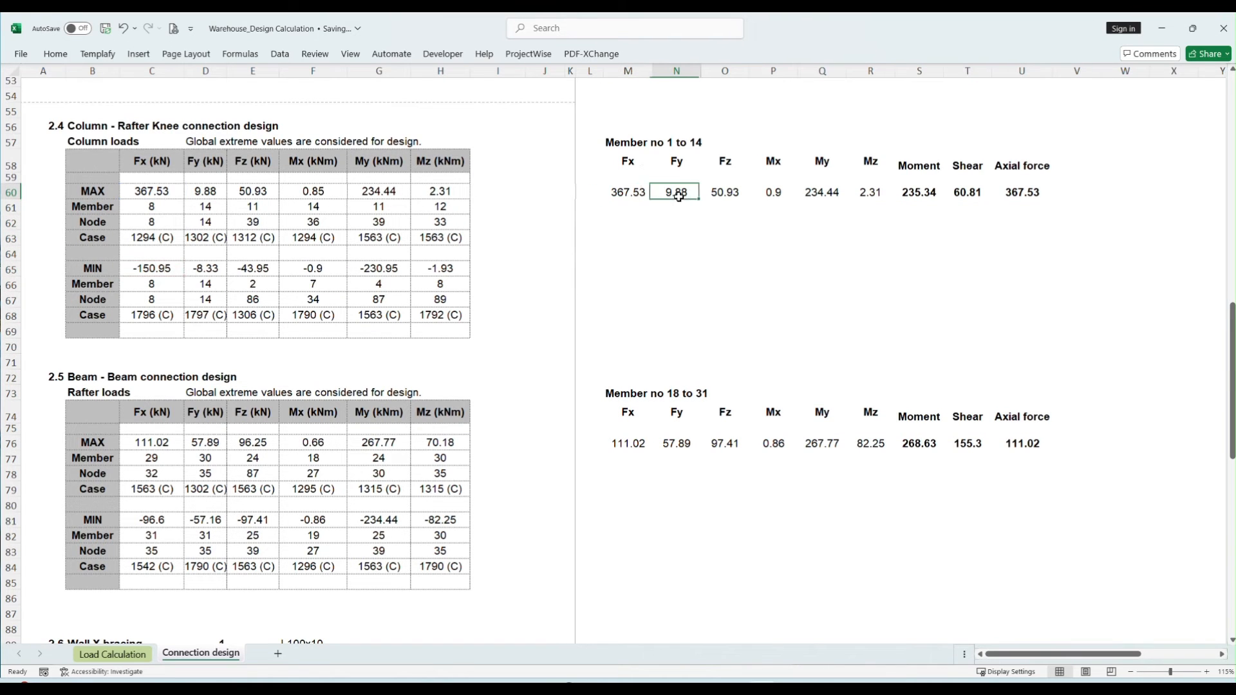
click(669, 267)
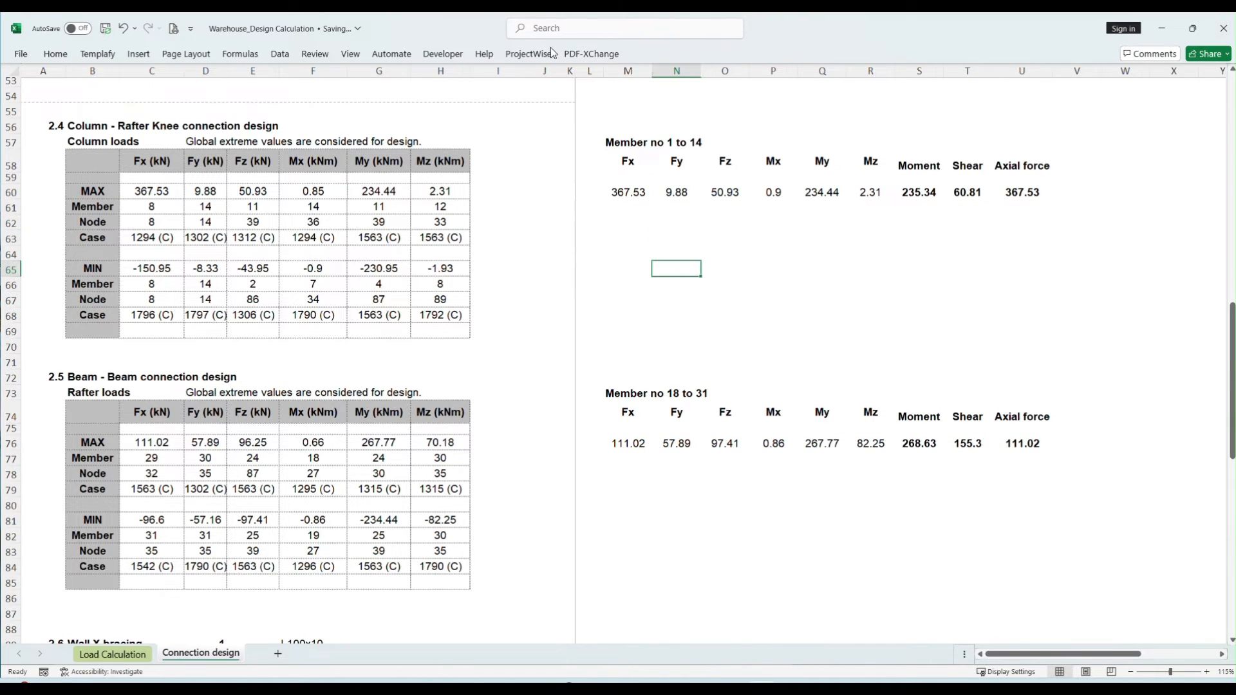
- Switch back to Robot, return to Steel Connections Design and open the manual connection verification for the frame knee's member forces
key(alt+Tab)
click(280, 35)
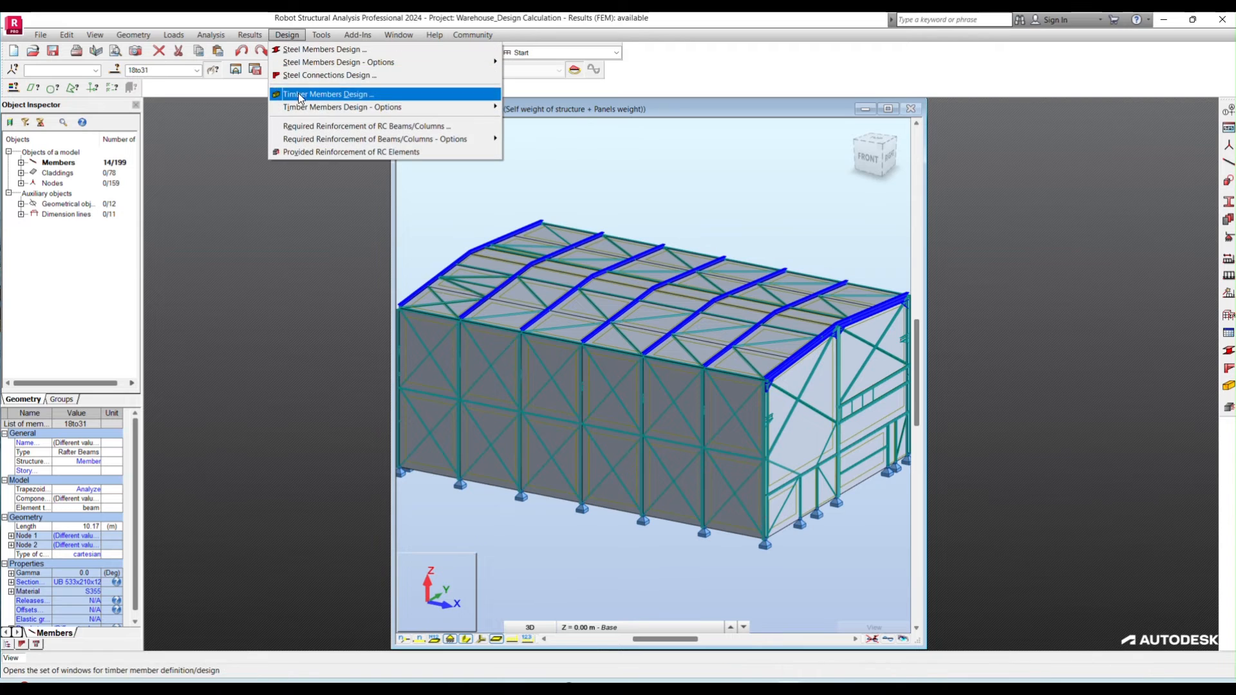
click(317, 76)
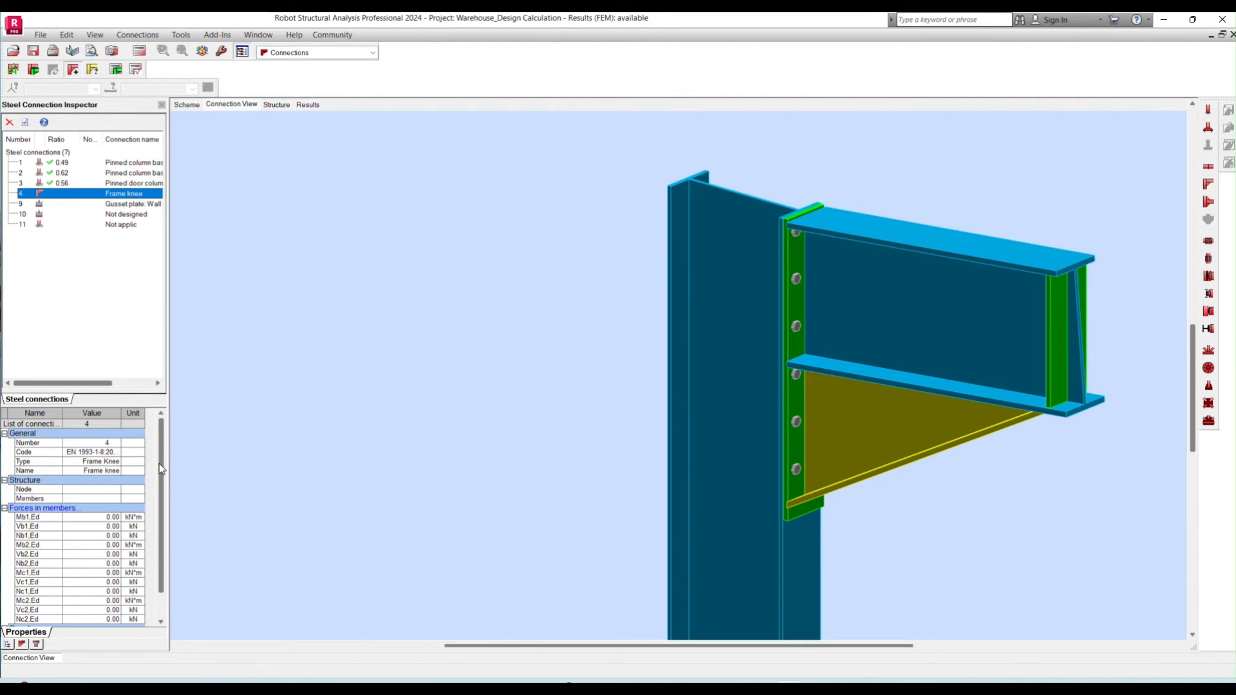
drag(160, 463, 161, 490)
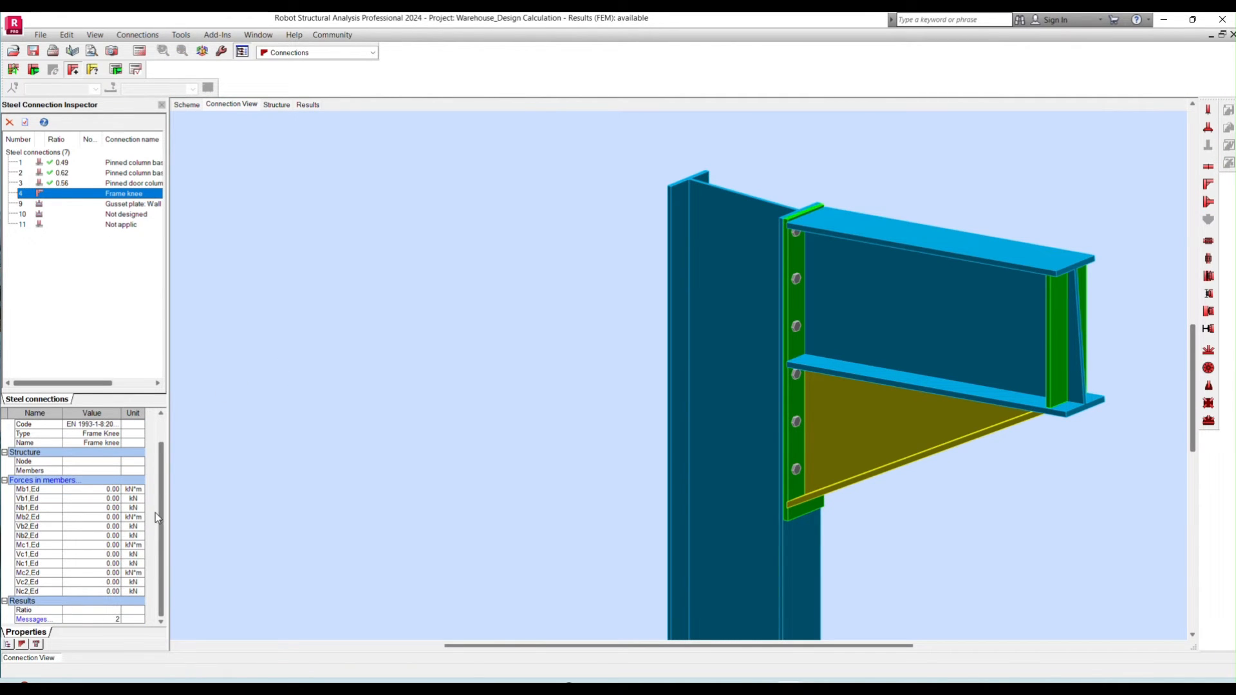
click(33, 487)
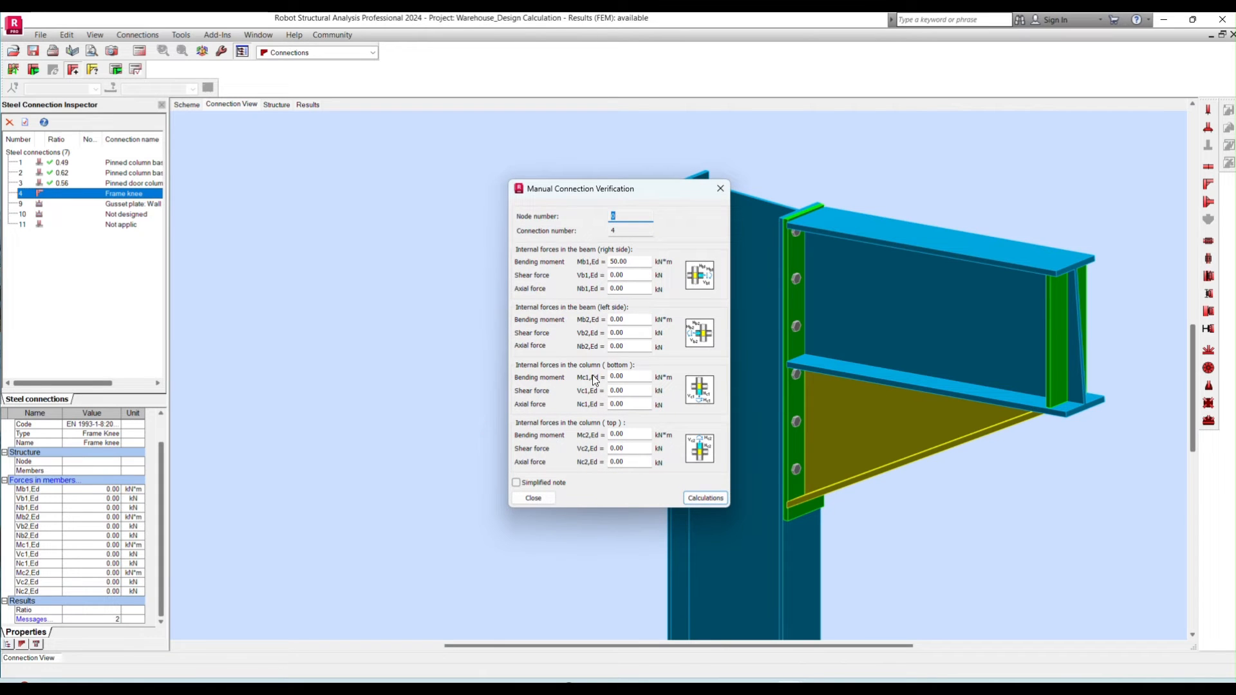
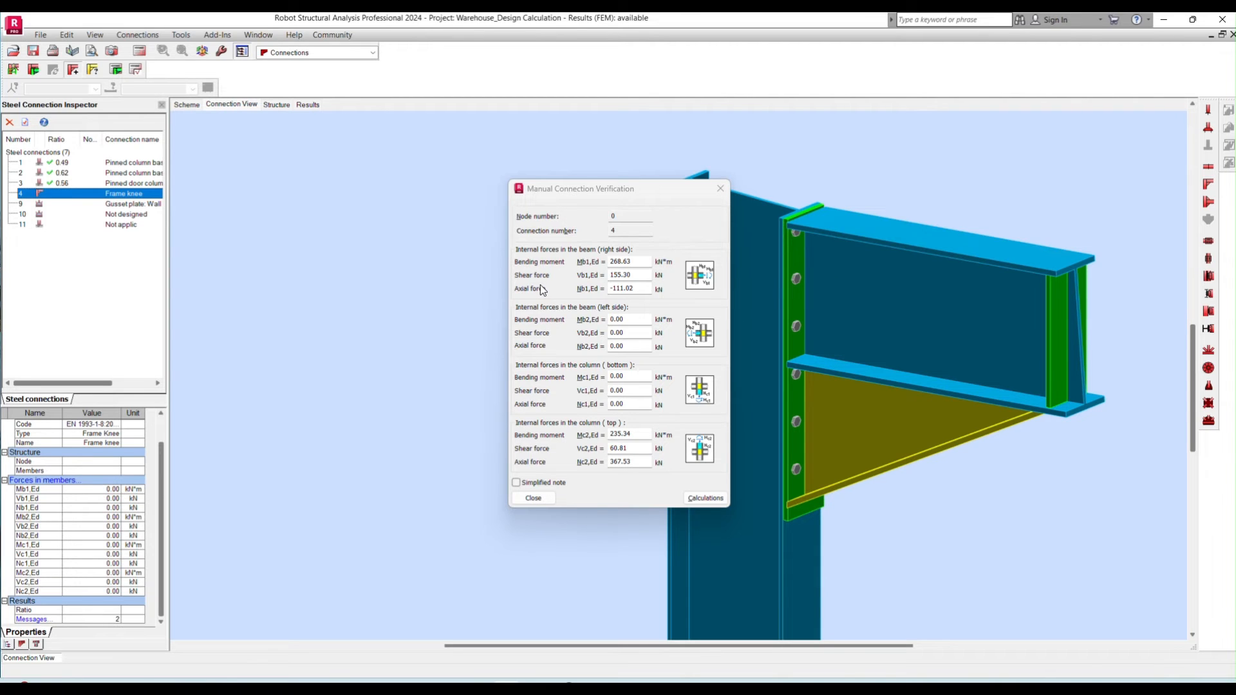
- Review the member force entries, calculate the frame knee's manual verification and examine the connection design report
click(637, 320)
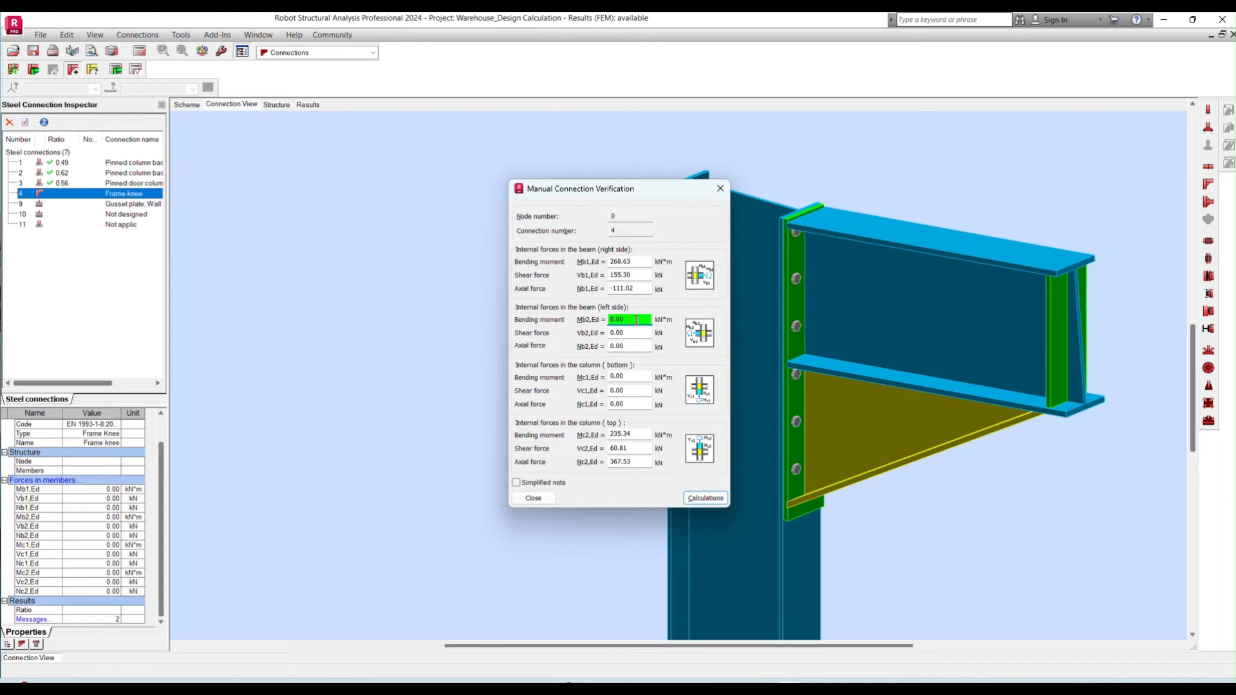
click(630, 376)
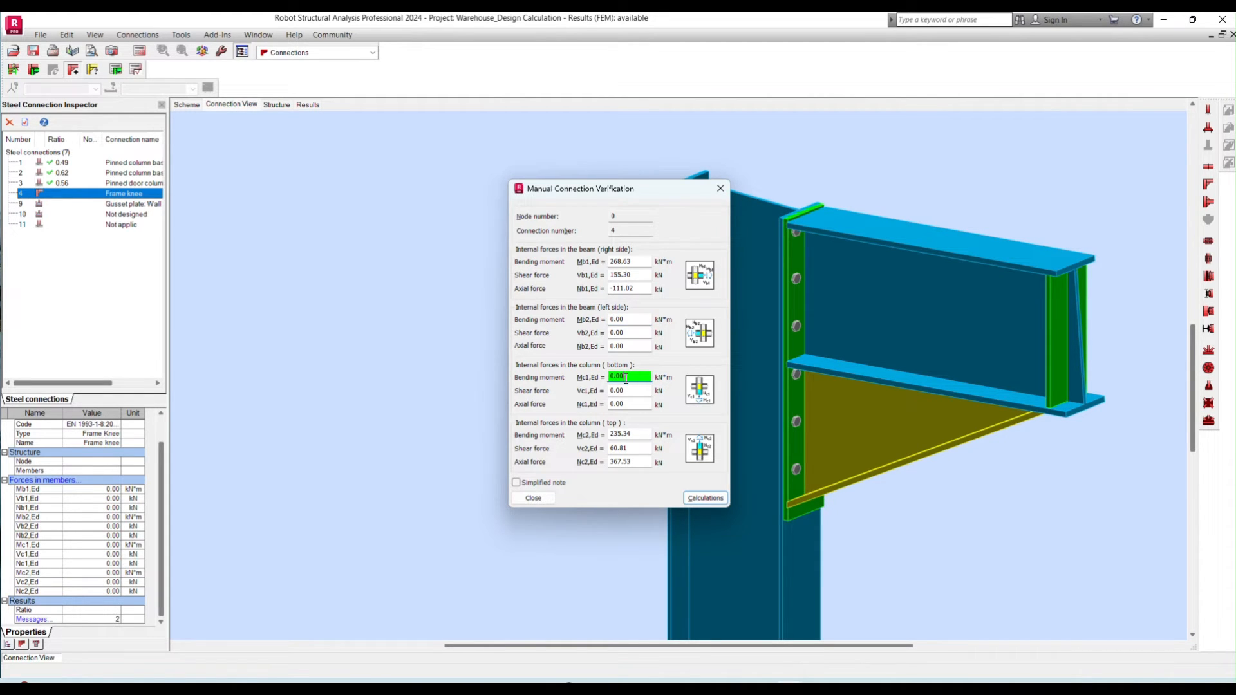
double_click(625, 376)
key(Tab)
key(Tab)
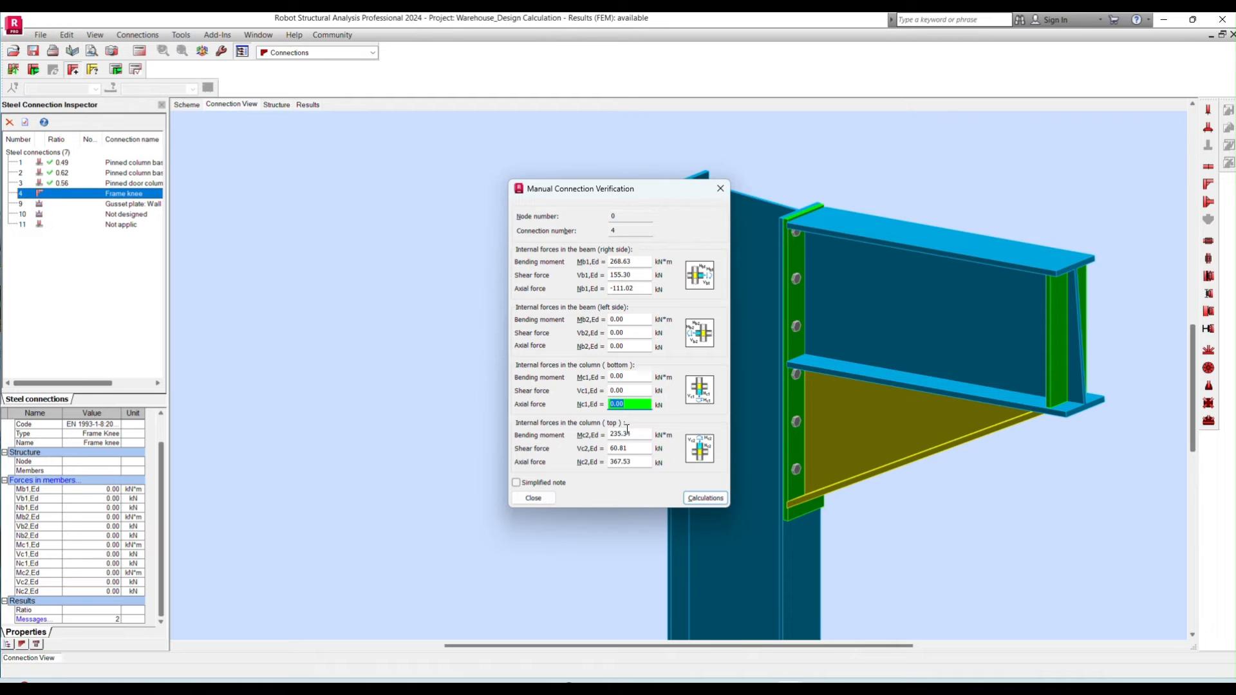
drag(637, 432, 609, 433)
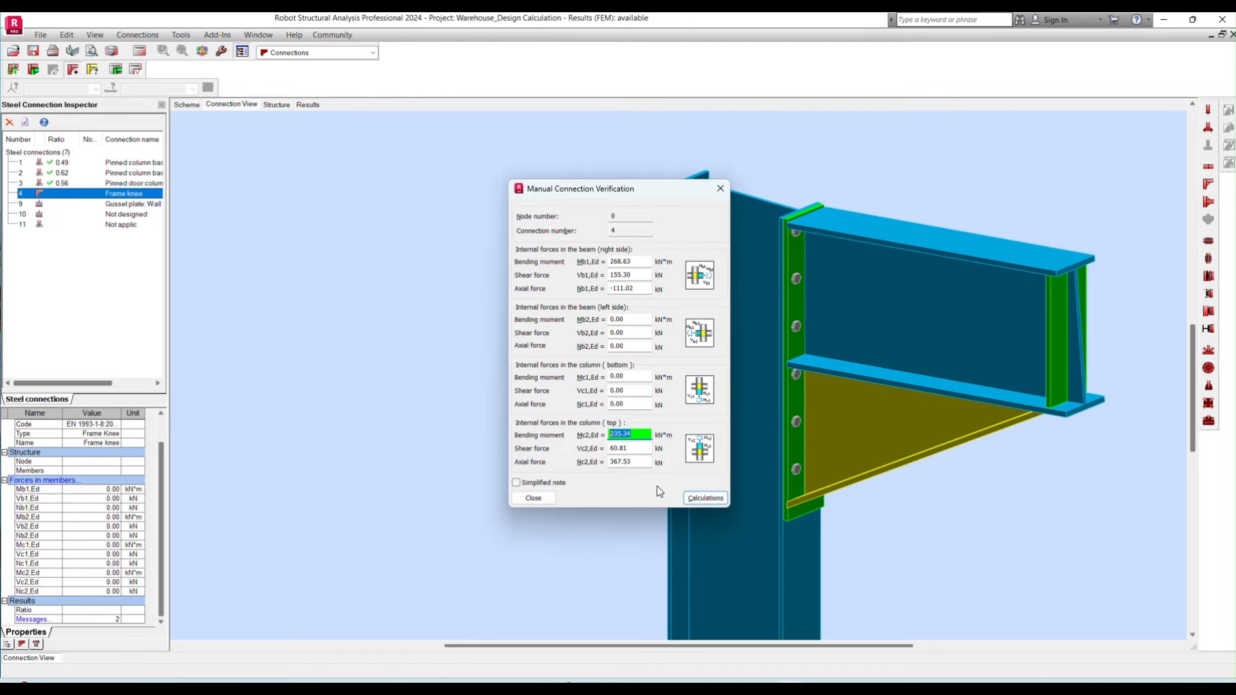
click(707, 499)
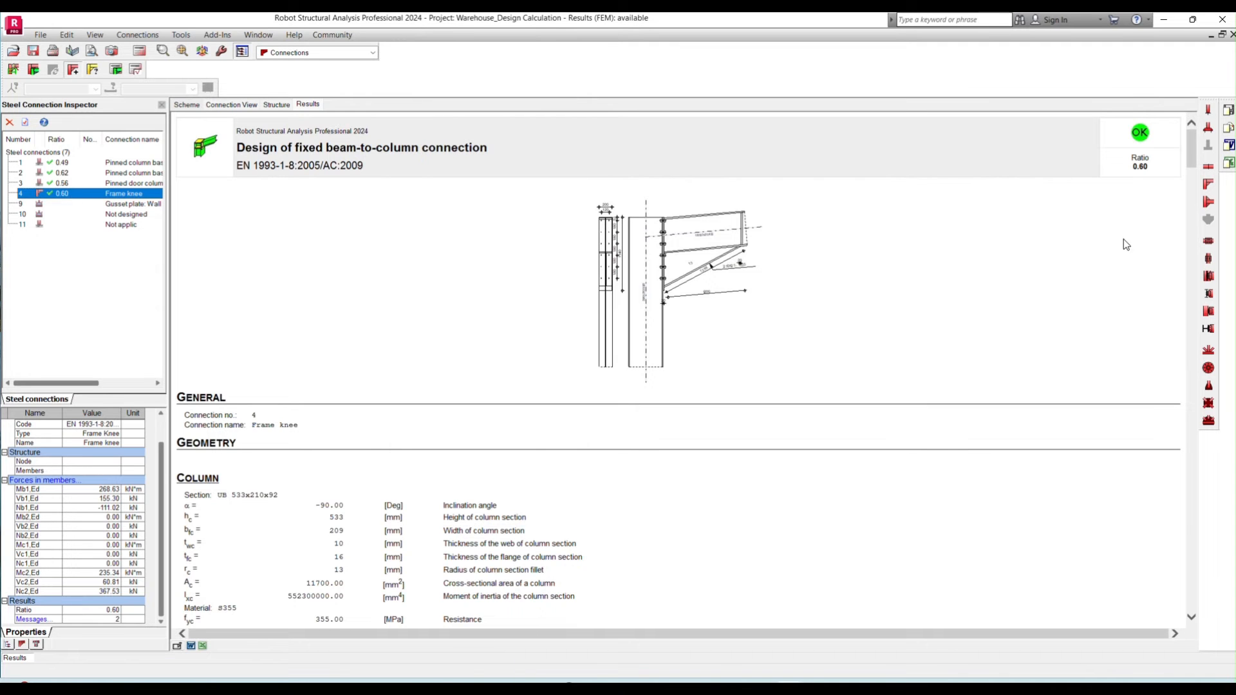
scroll(1069, 264, down, 7)
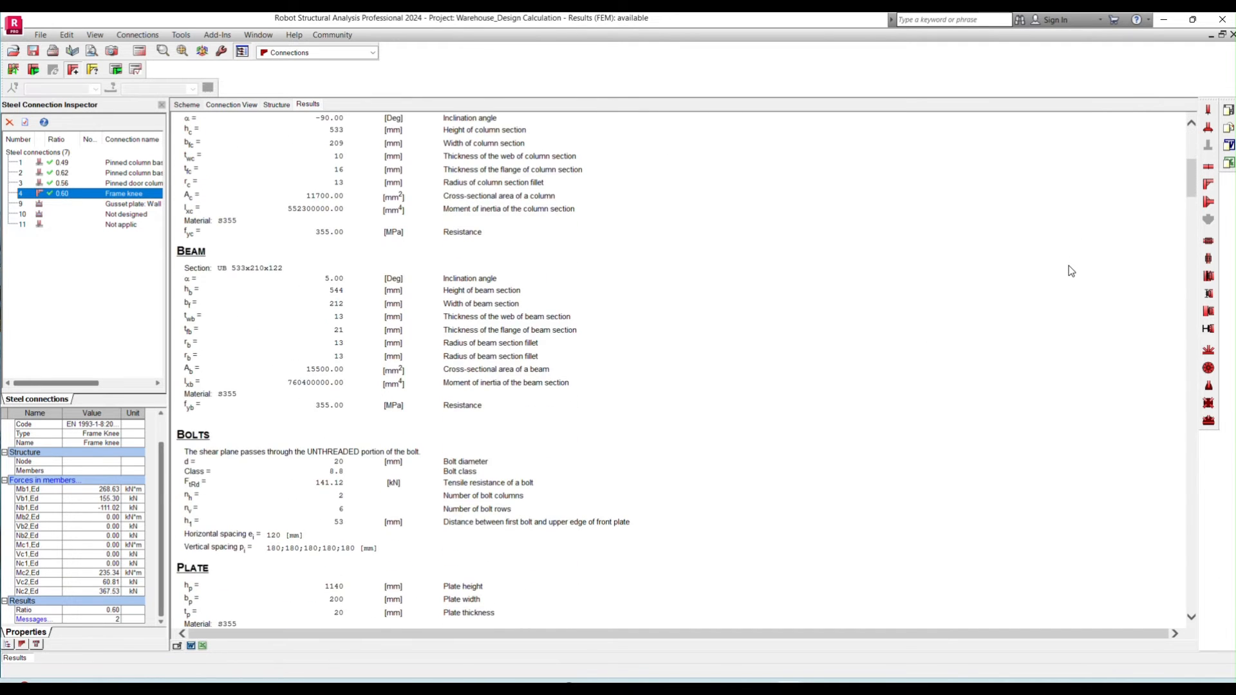
scroll(1069, 271, up, 7)
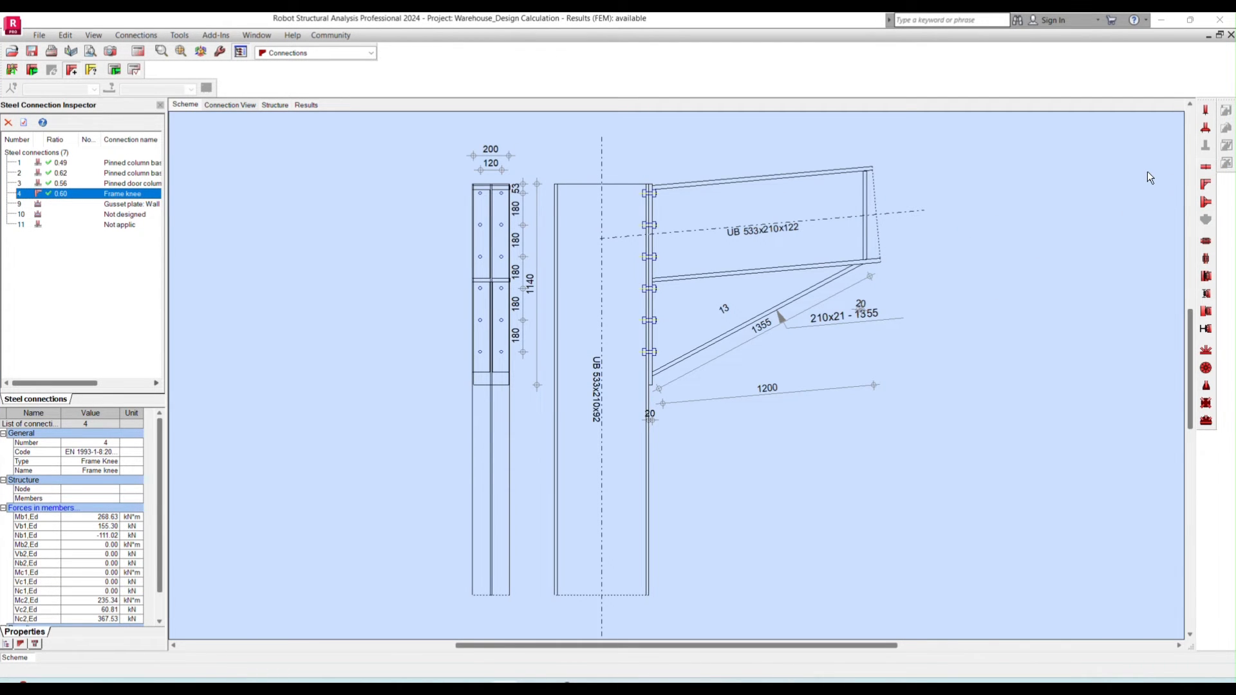
- Create a new beam-beam connection and assign the UB 533x210x122 section to its beams
click(1200, 166)
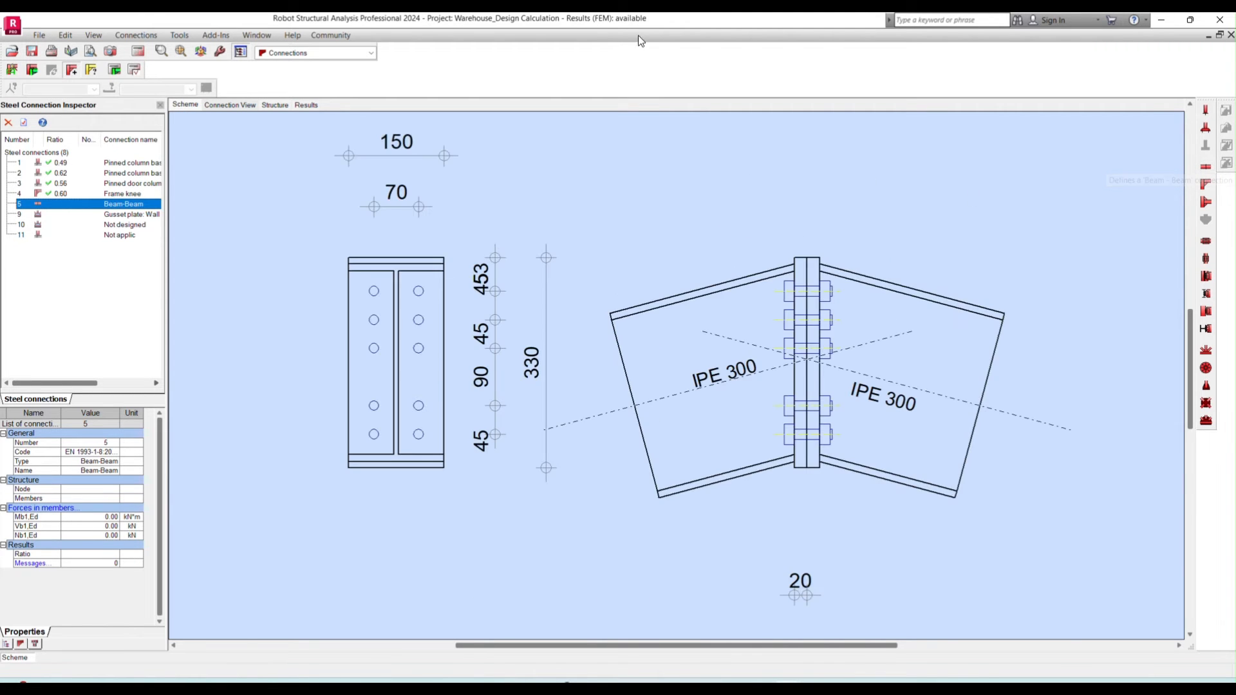
drag(147, 320, 694, 252)
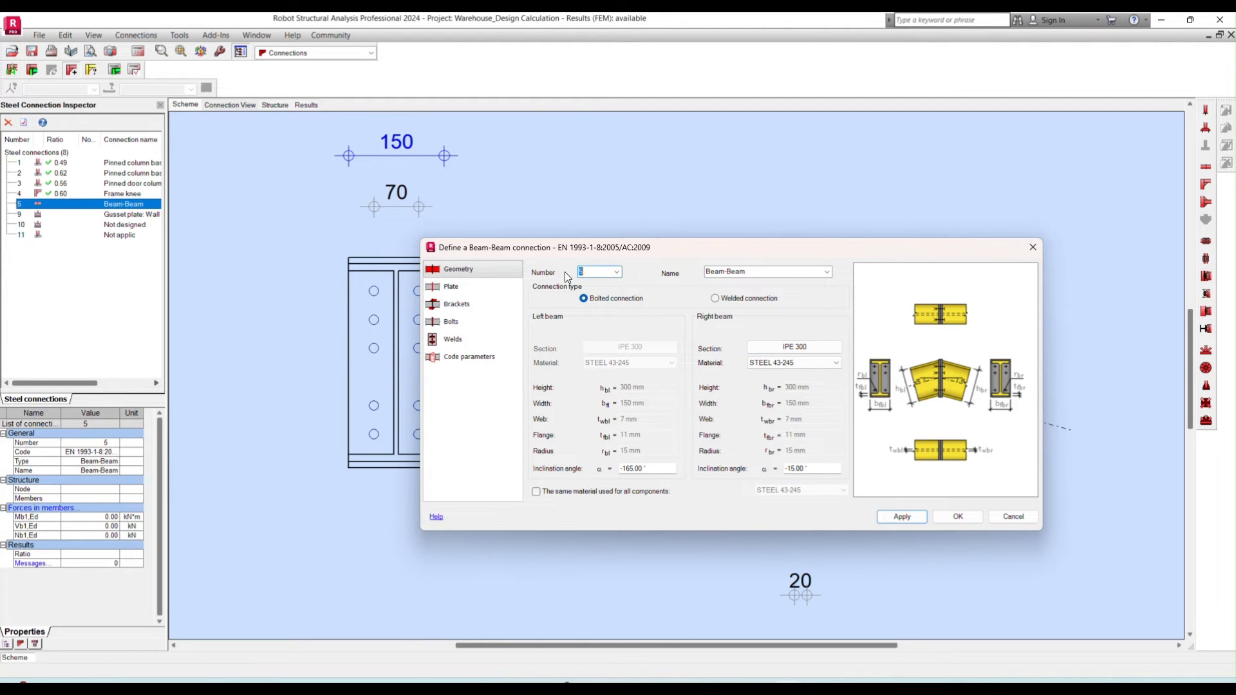
click(772, 271)
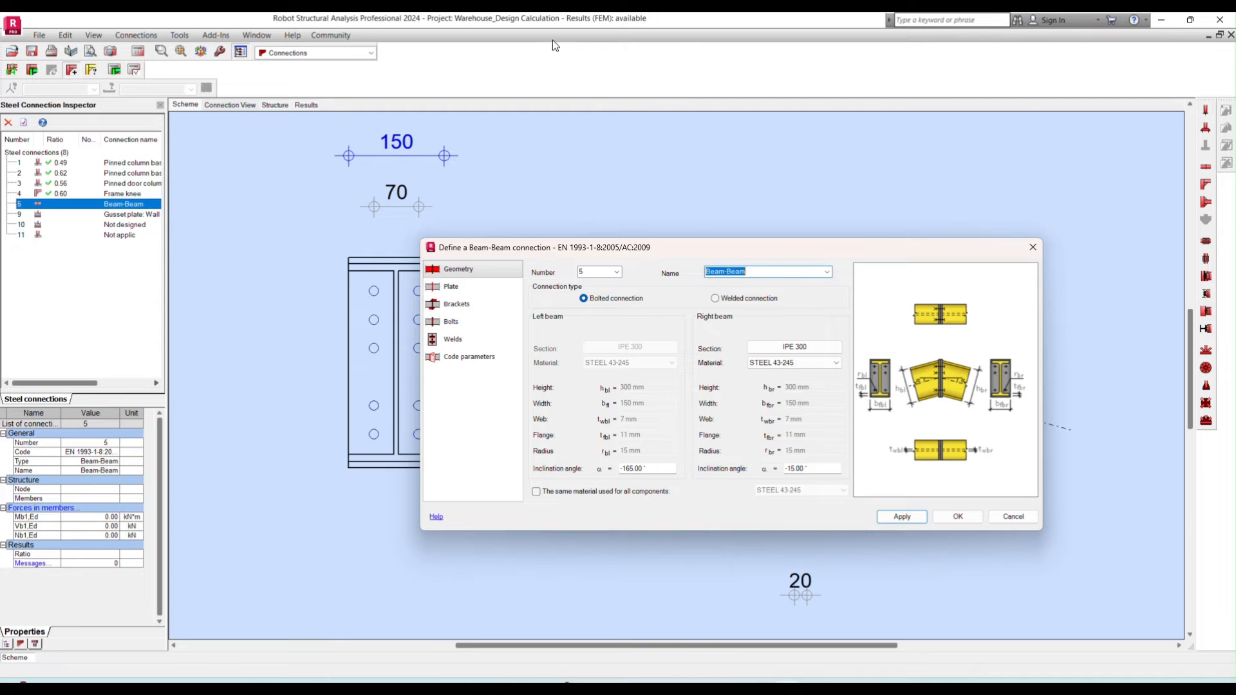
text(Rafter Ridge Connection)
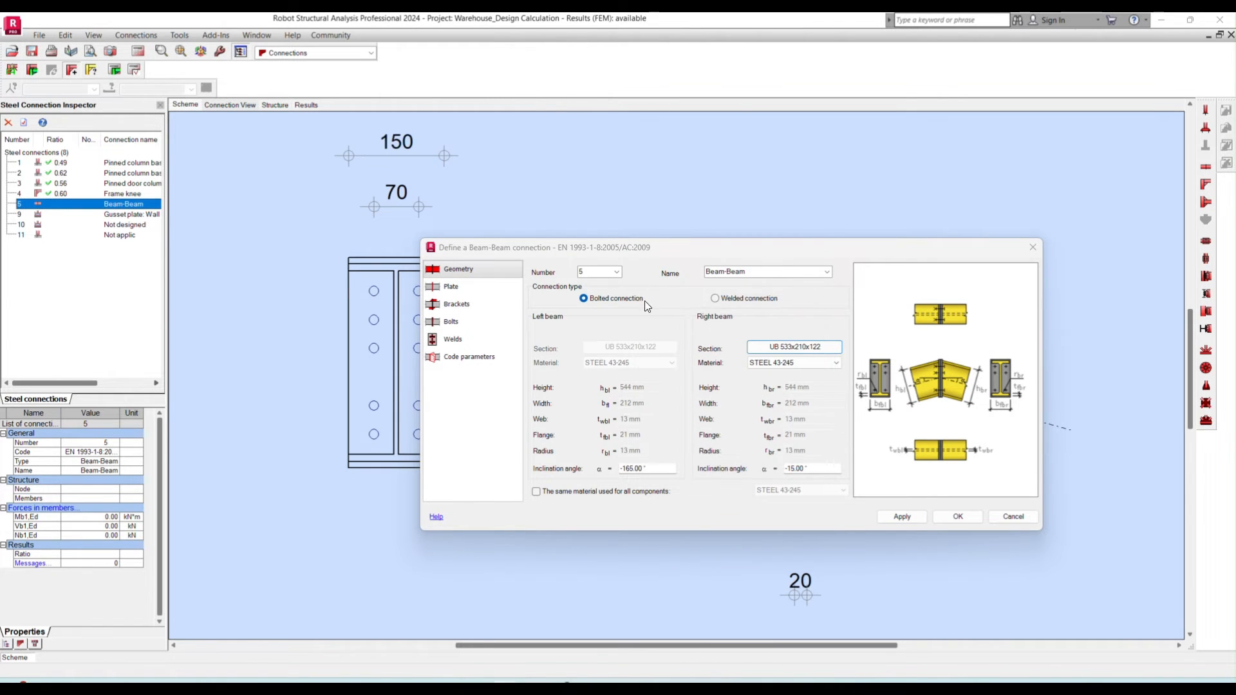
- Set the beam material to S355 and the right beam's inclination angle to -5°, and apply both
click(794, 365)
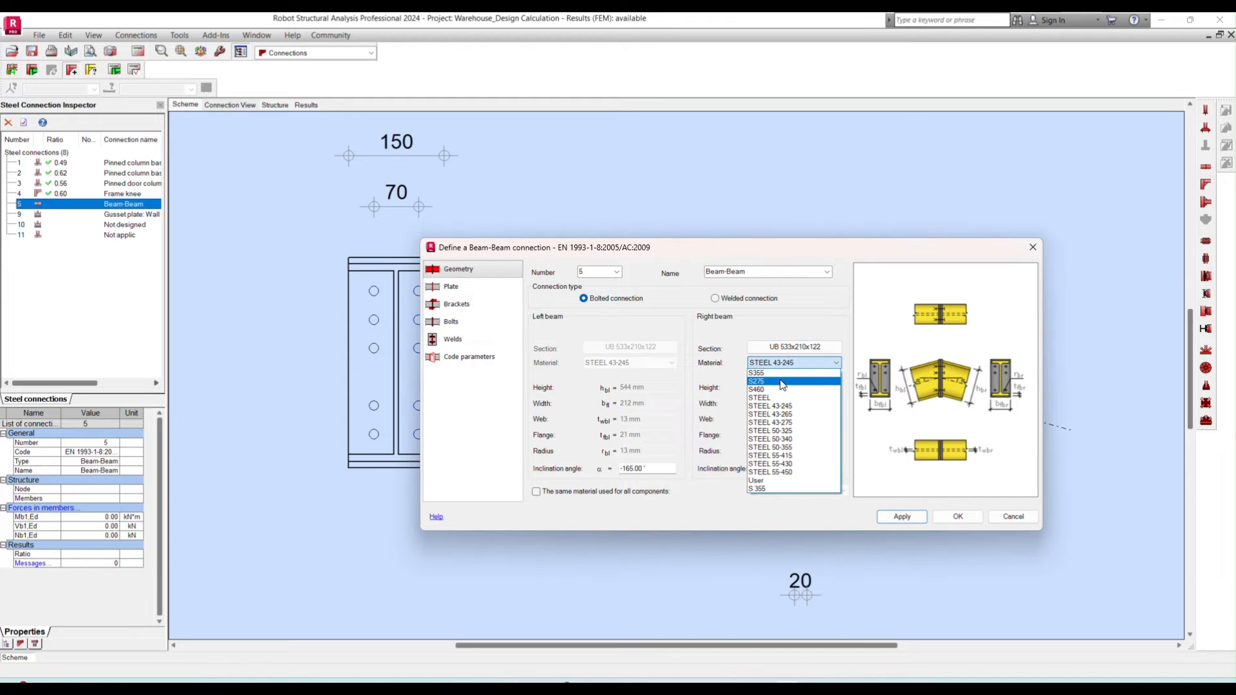
click(816, 469)
double_click(817, 470)
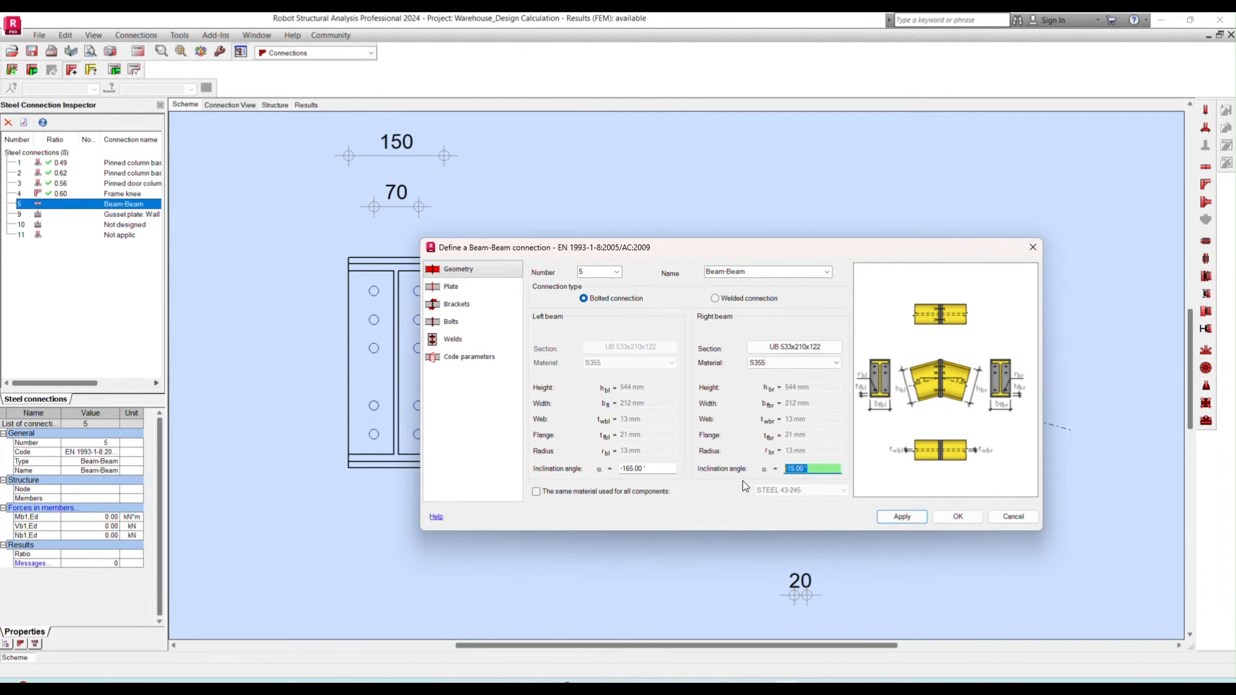
text(-5)
click(544, 29)
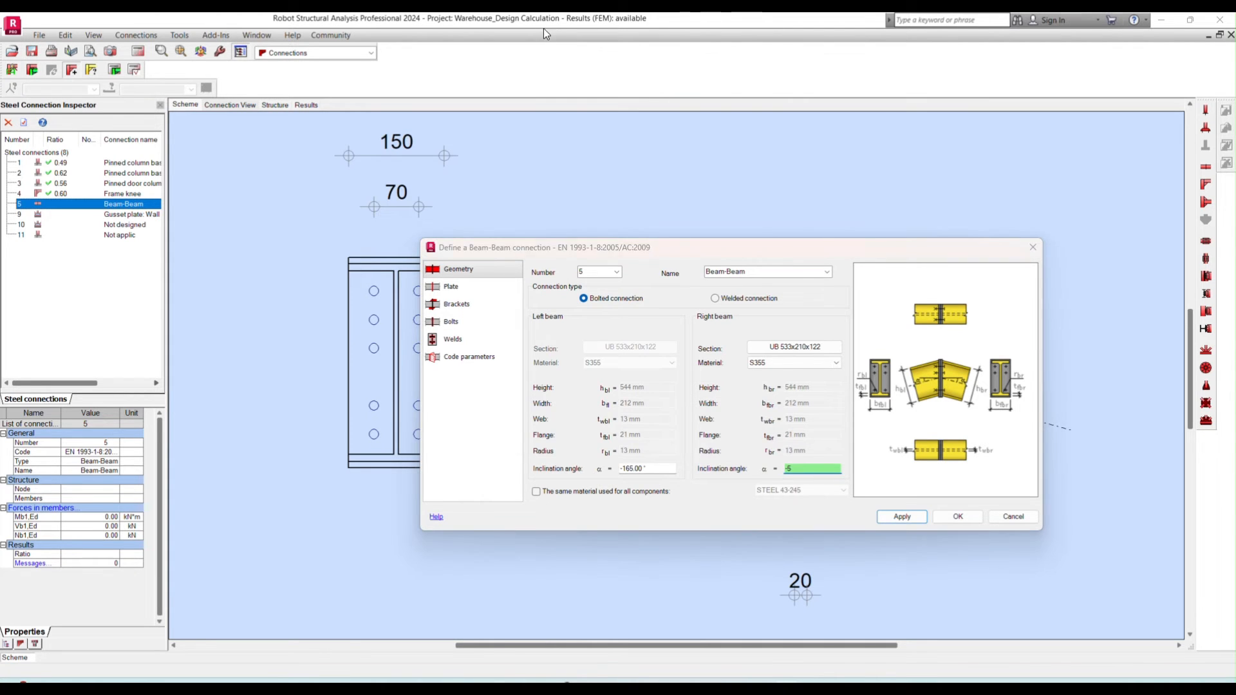
click(896, 517)
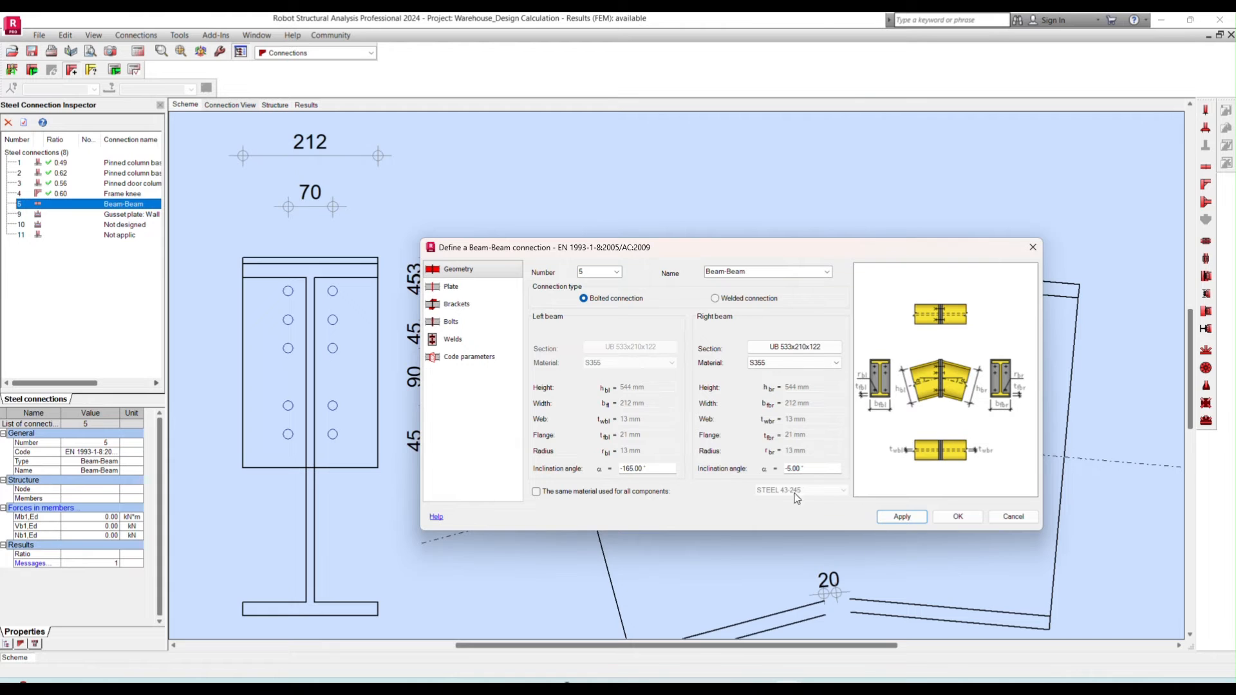
- Set the left beam's inclination angle to -175° and apply it to the ridge connection
drag(661, 245, 369, 188)
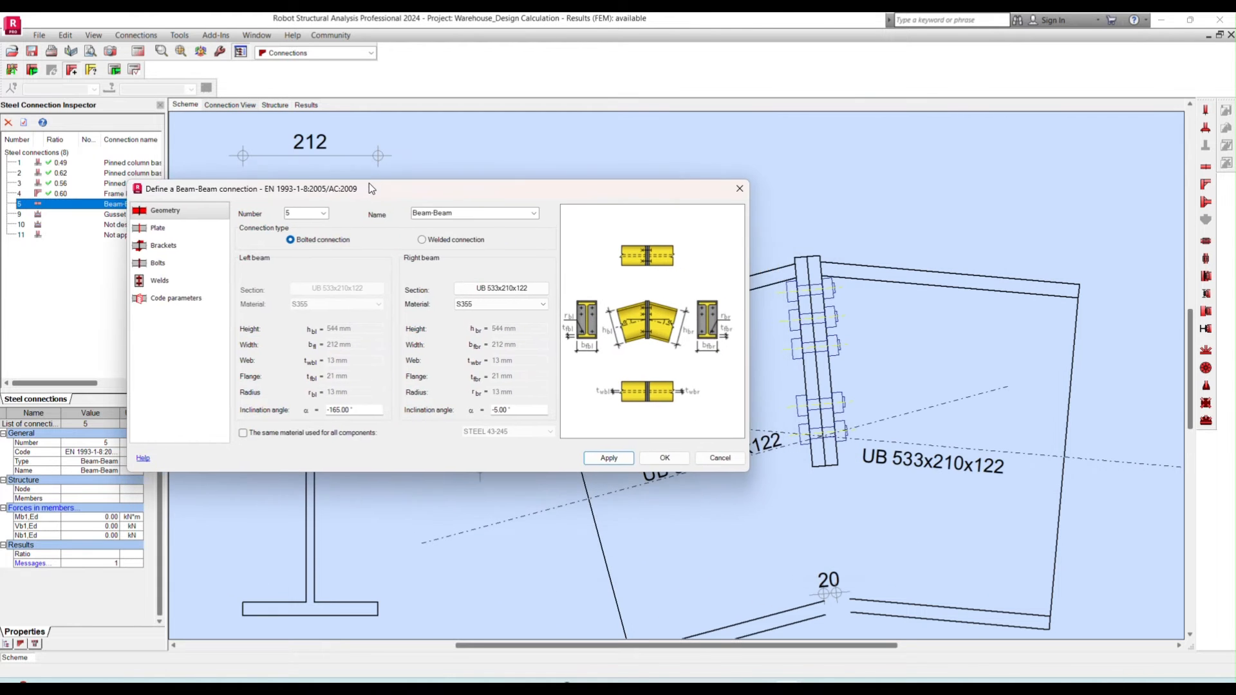
click(350, 411)
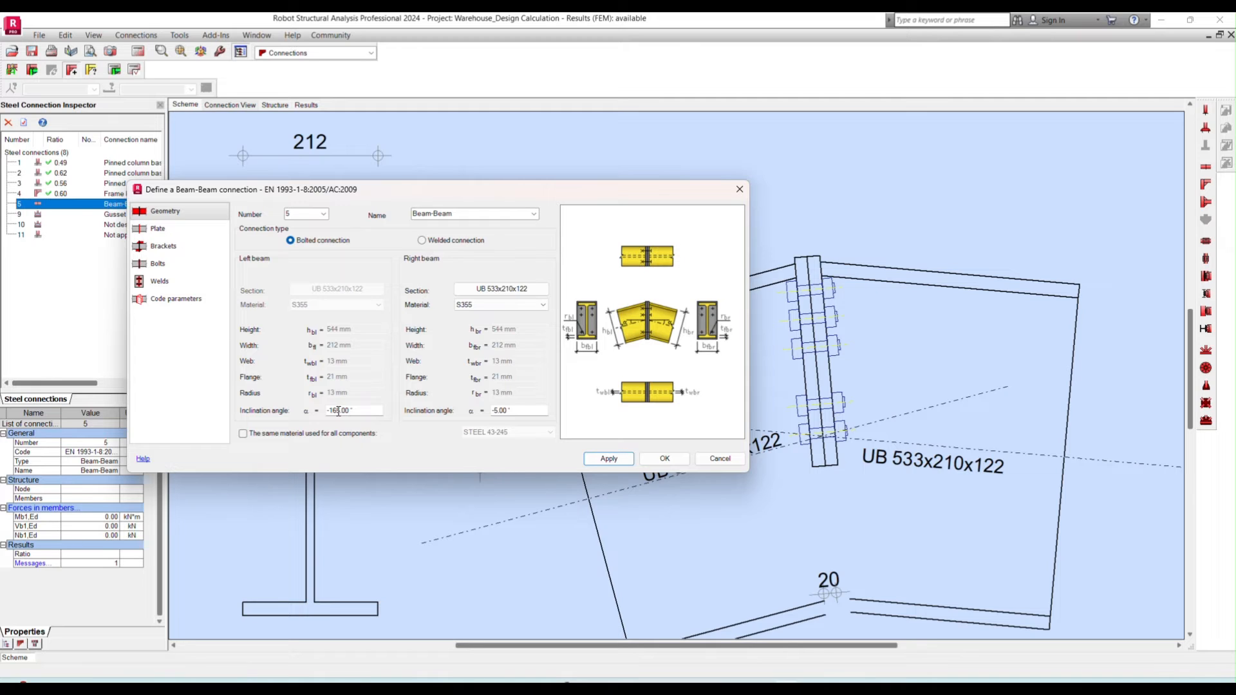
double_click(337, 412)
click(615, 459)
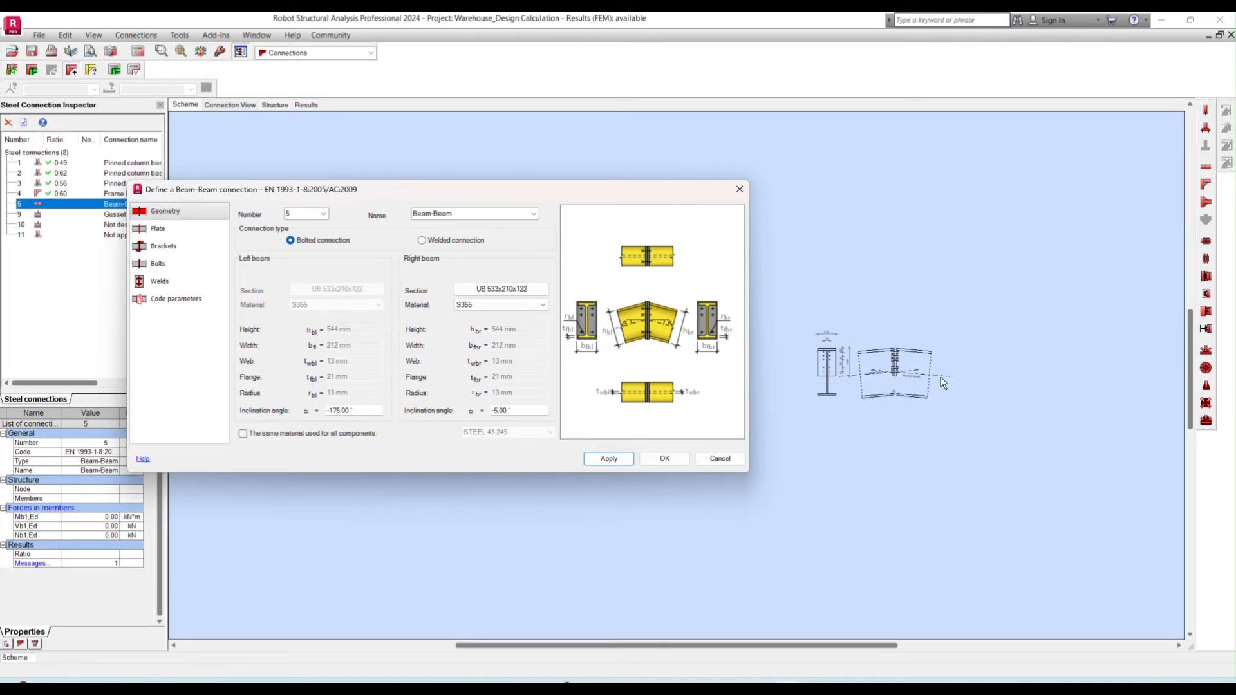
scroll(925, 392, up, 2)
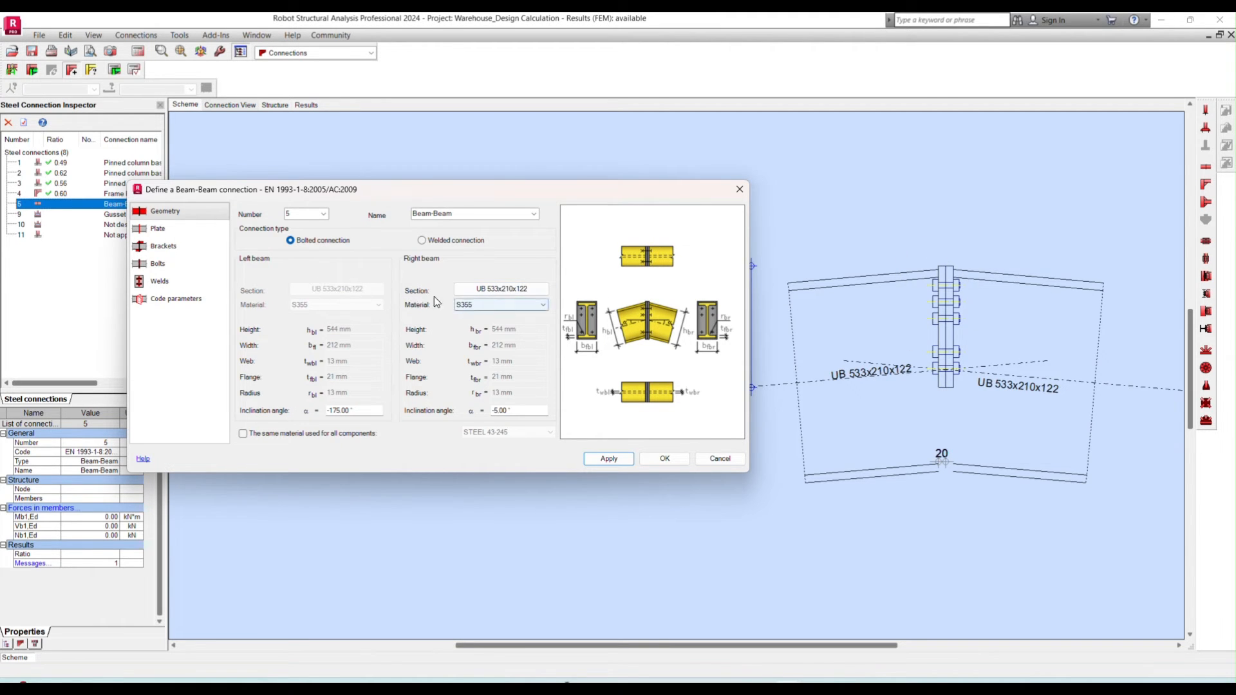
- Set the front plate's height to 1030 mm, width to 250 mm and thickness to 20 mm
click(188, 229)
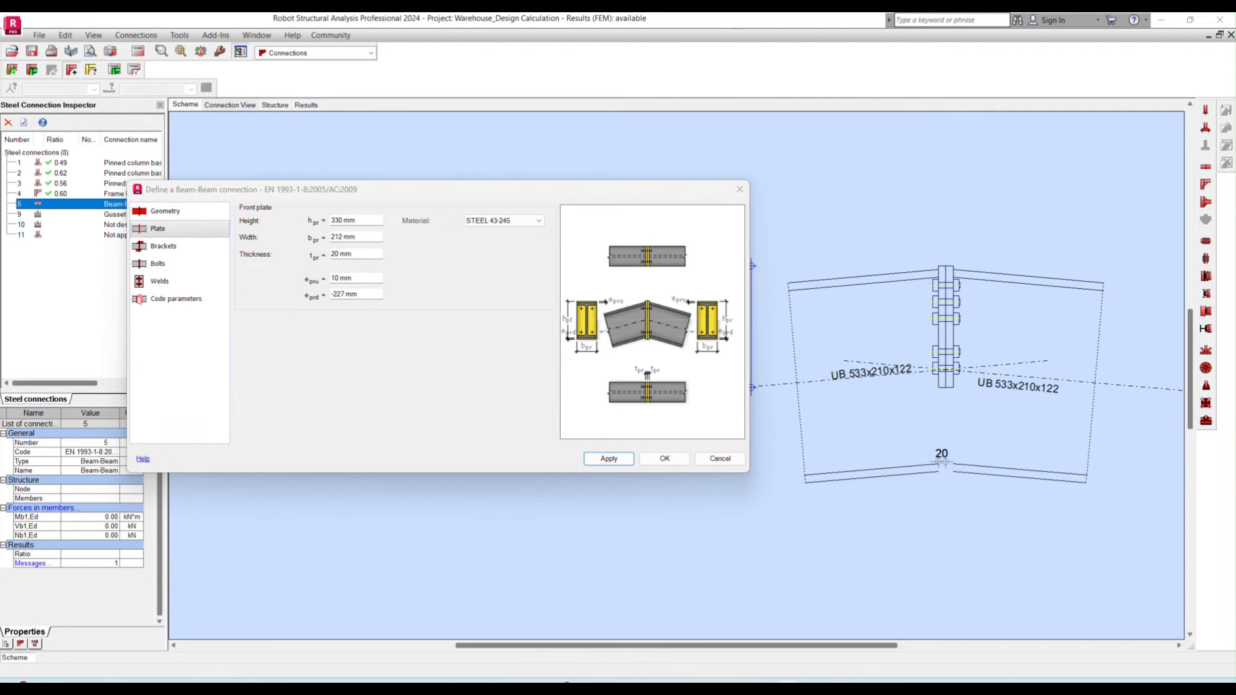
double_click(356, 221)
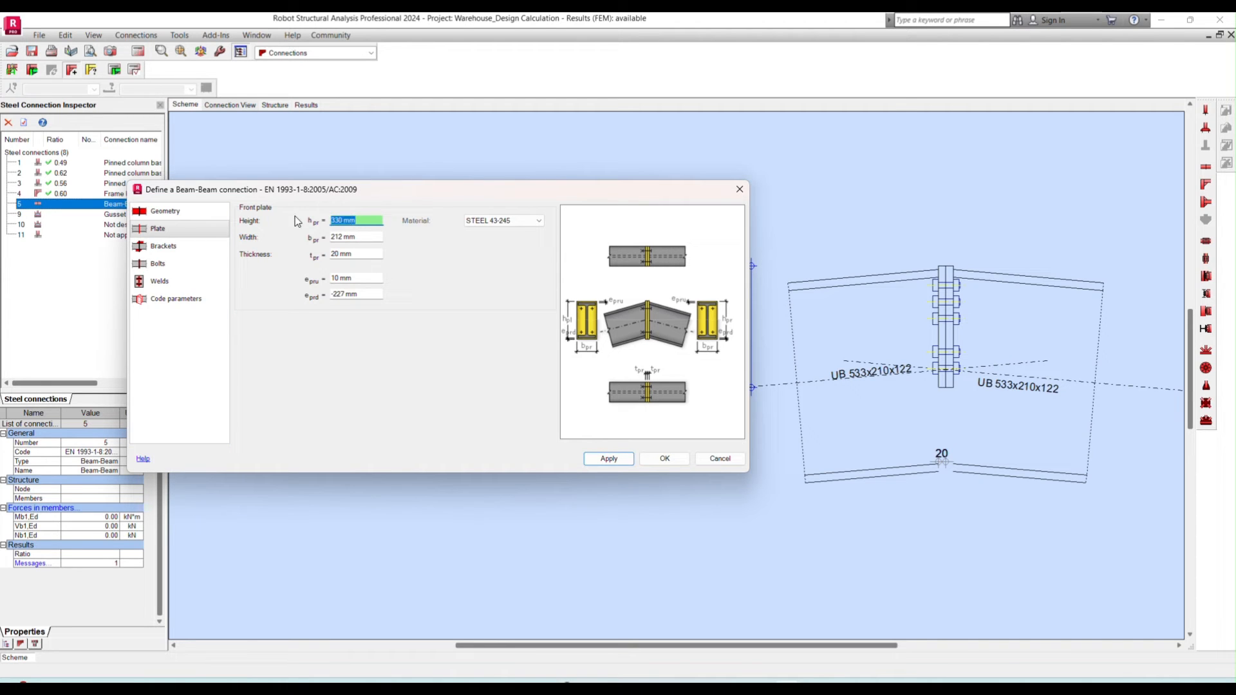
text(1030)
key(Tab)
text(250)
key(Tab)
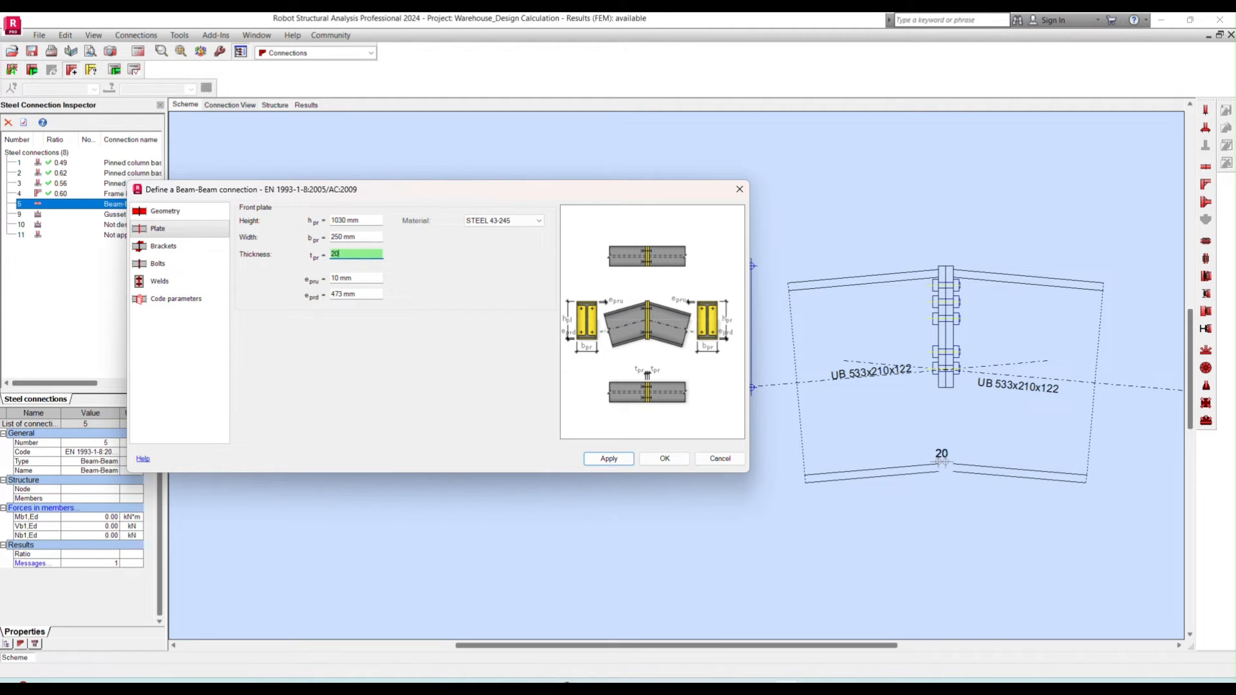
key(Tab)
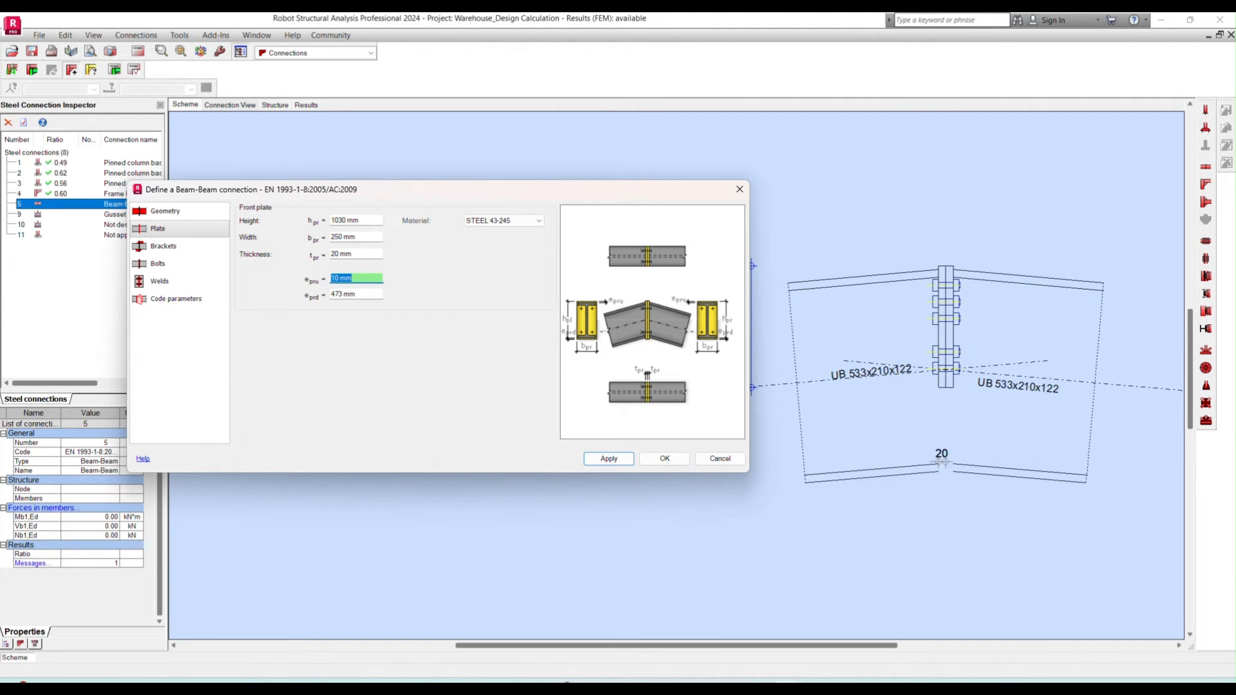
- Set the front plate's upper projection to 10 mm and lower projection to 13 mm, and apply the plate geometry
text(10)
key(Tab)
text(13)
key(Tab)
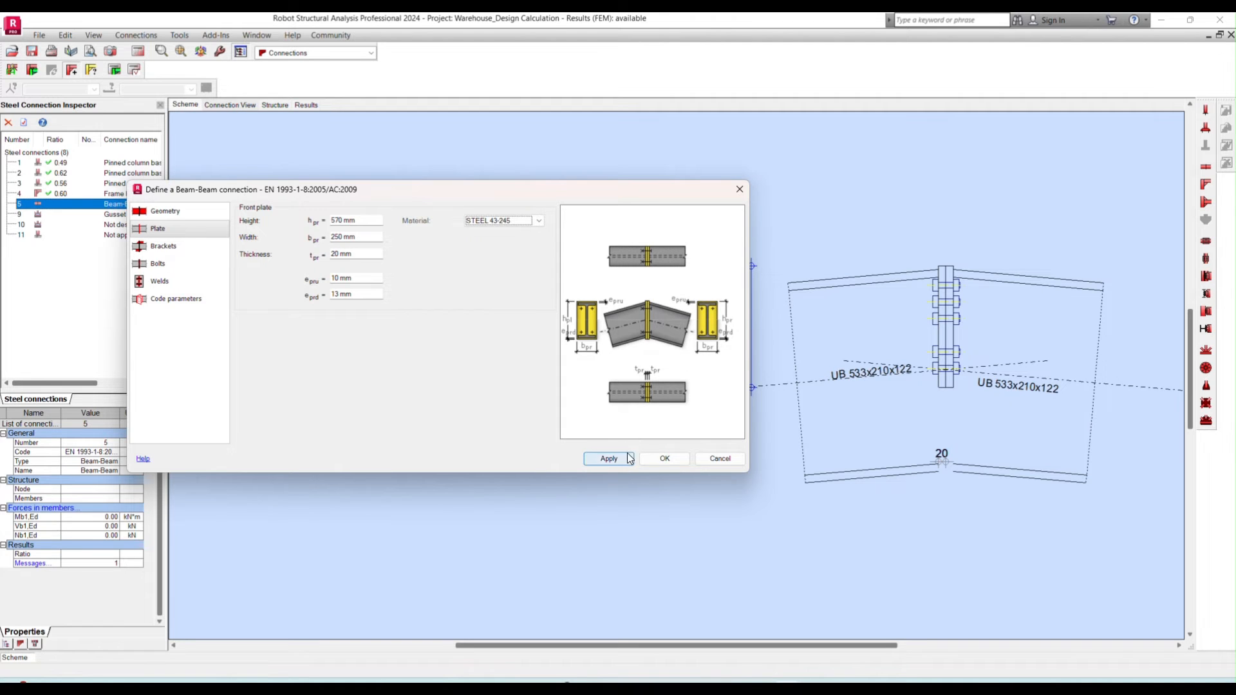
click(608, 458)
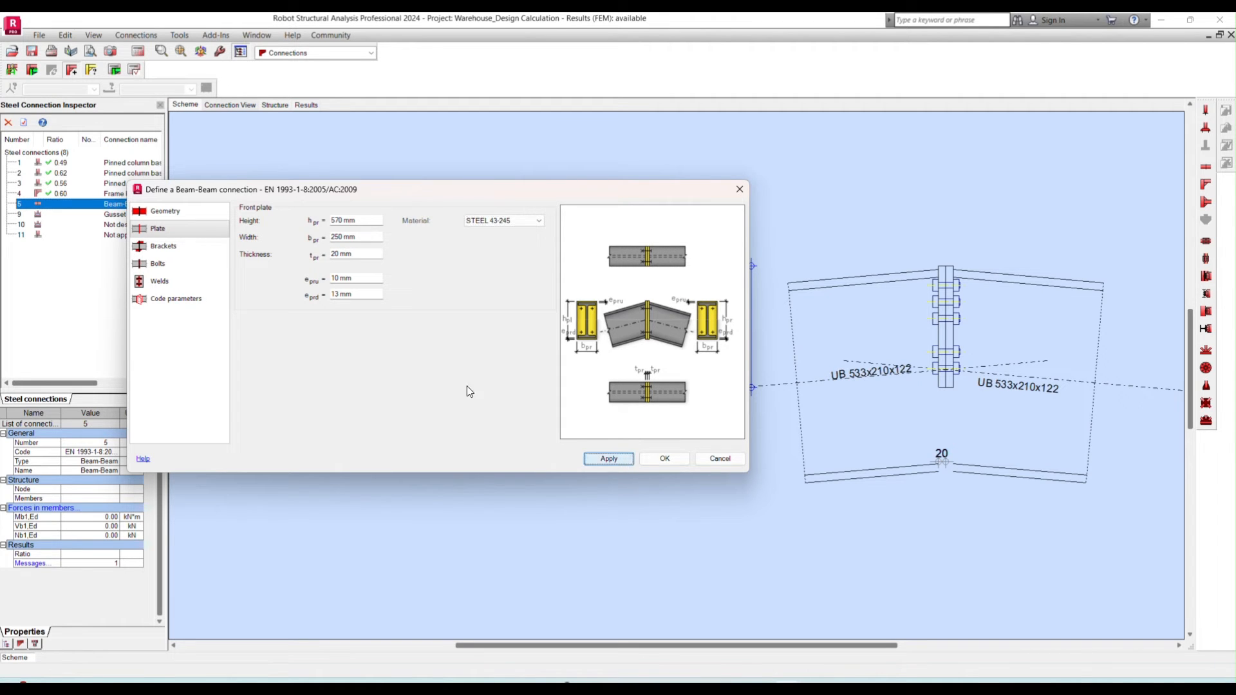
- Choose the triangular bracket type for the connection's lower vertical bracket
click(174, 249)
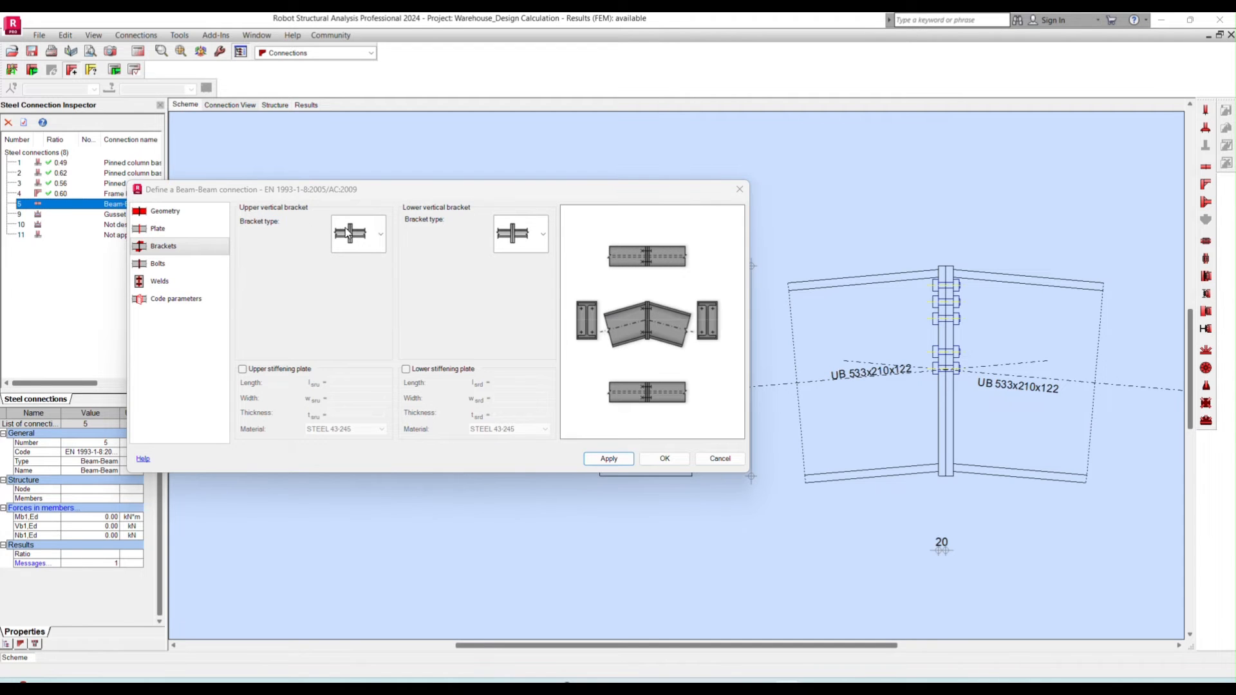
click(380, 234)
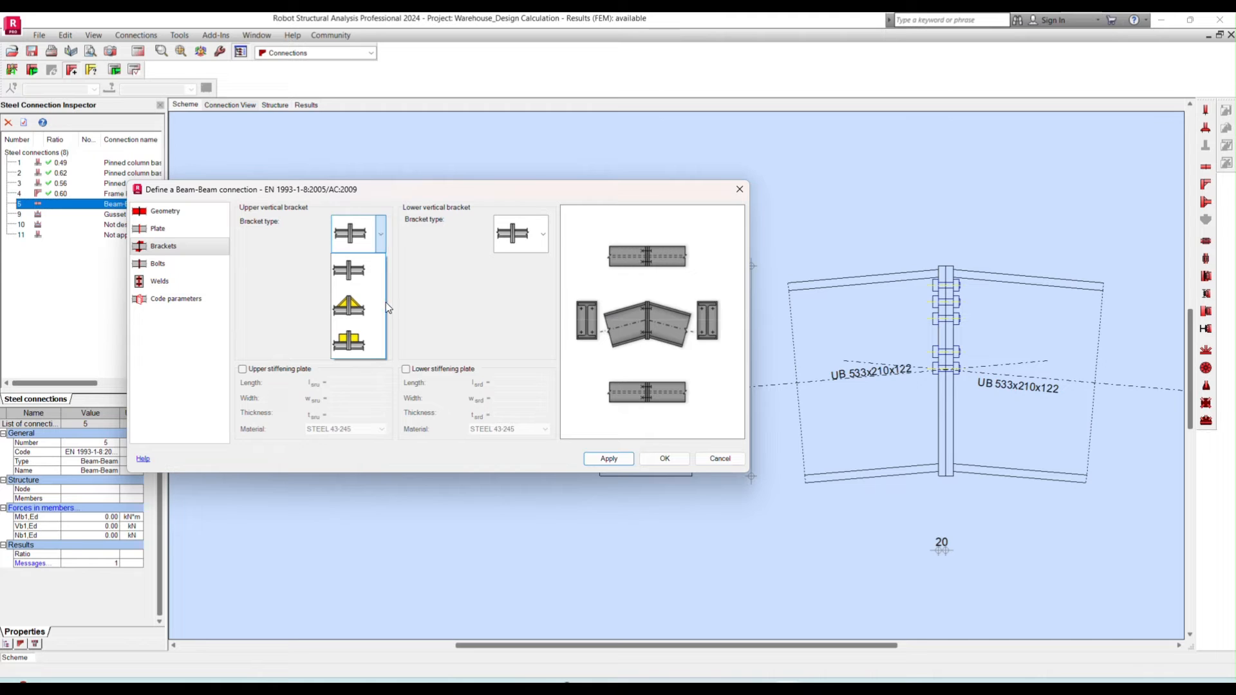
click(545, 243)
click(543, 235)
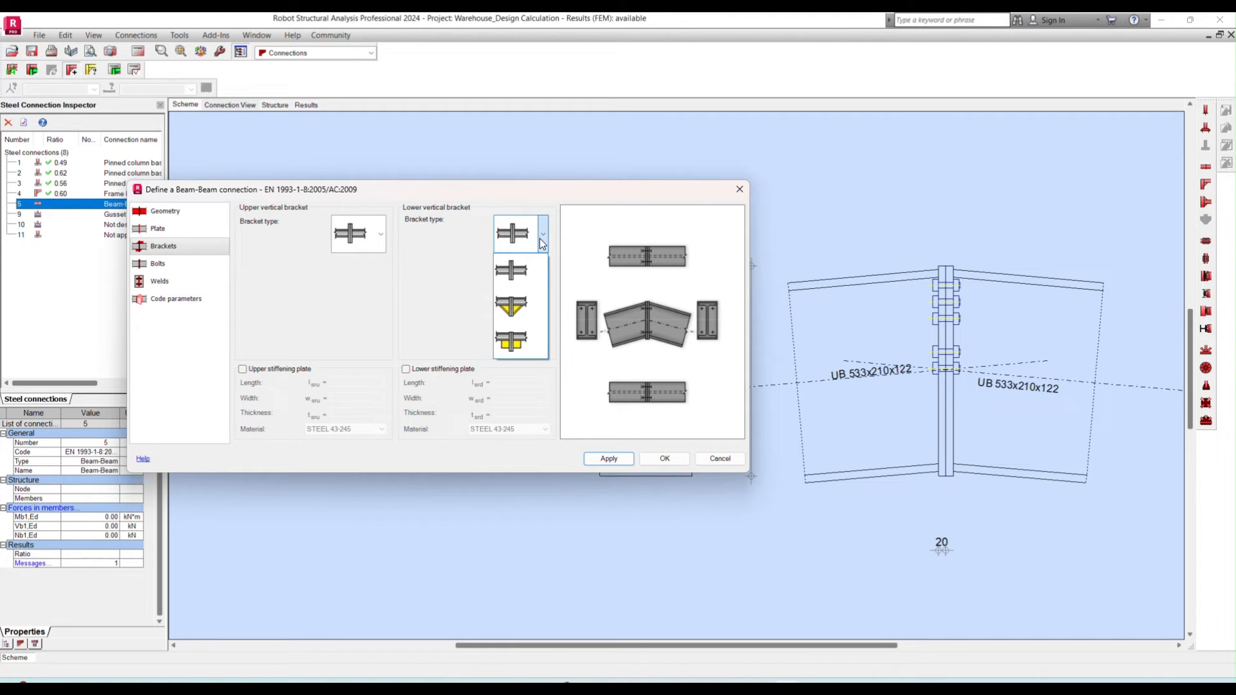
click(512, 308)
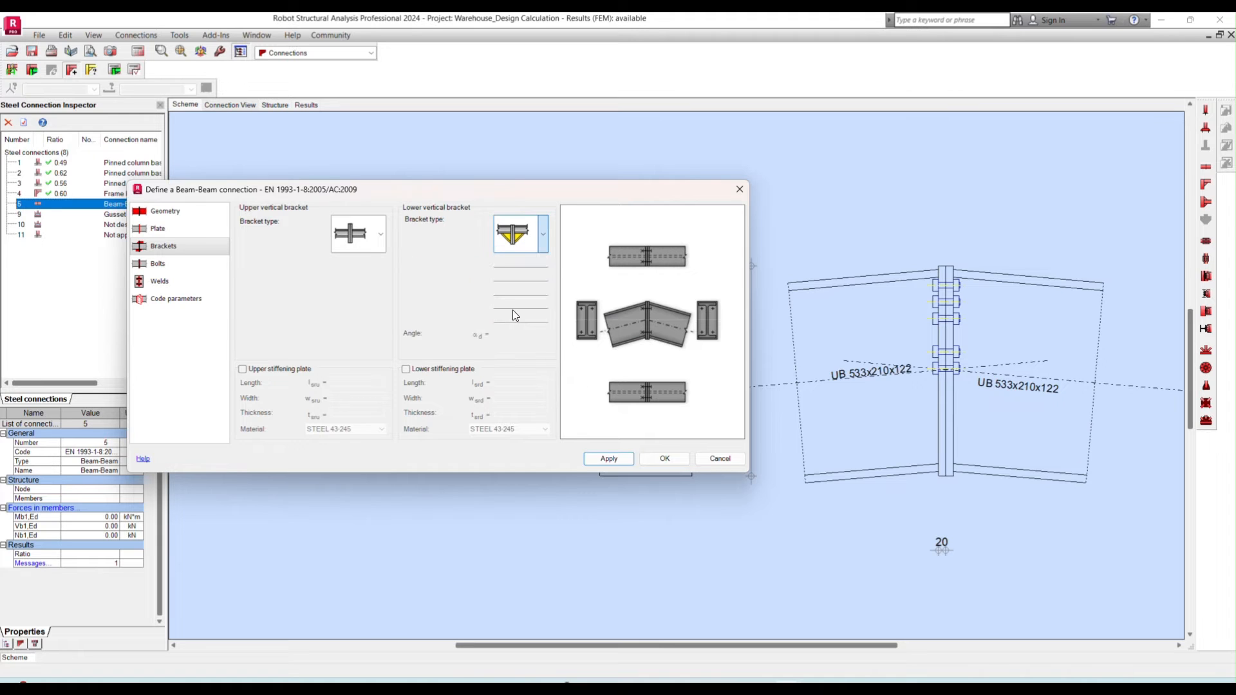
click(543, 233)
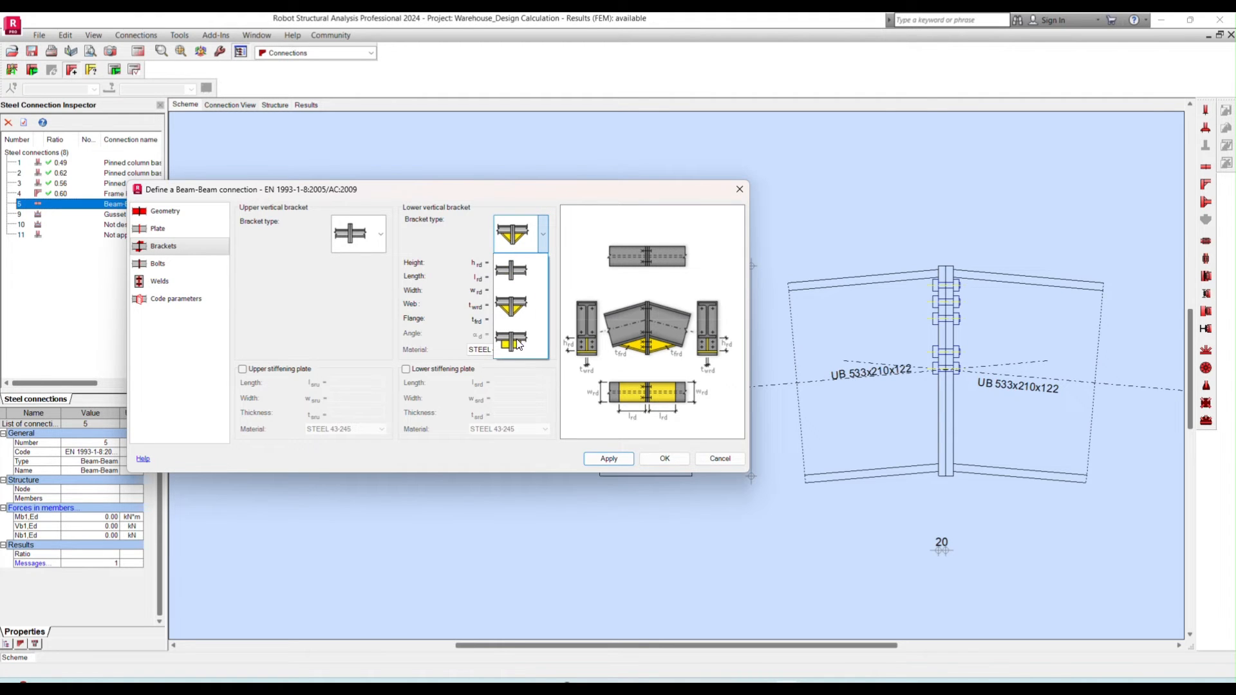
click(522, 313)
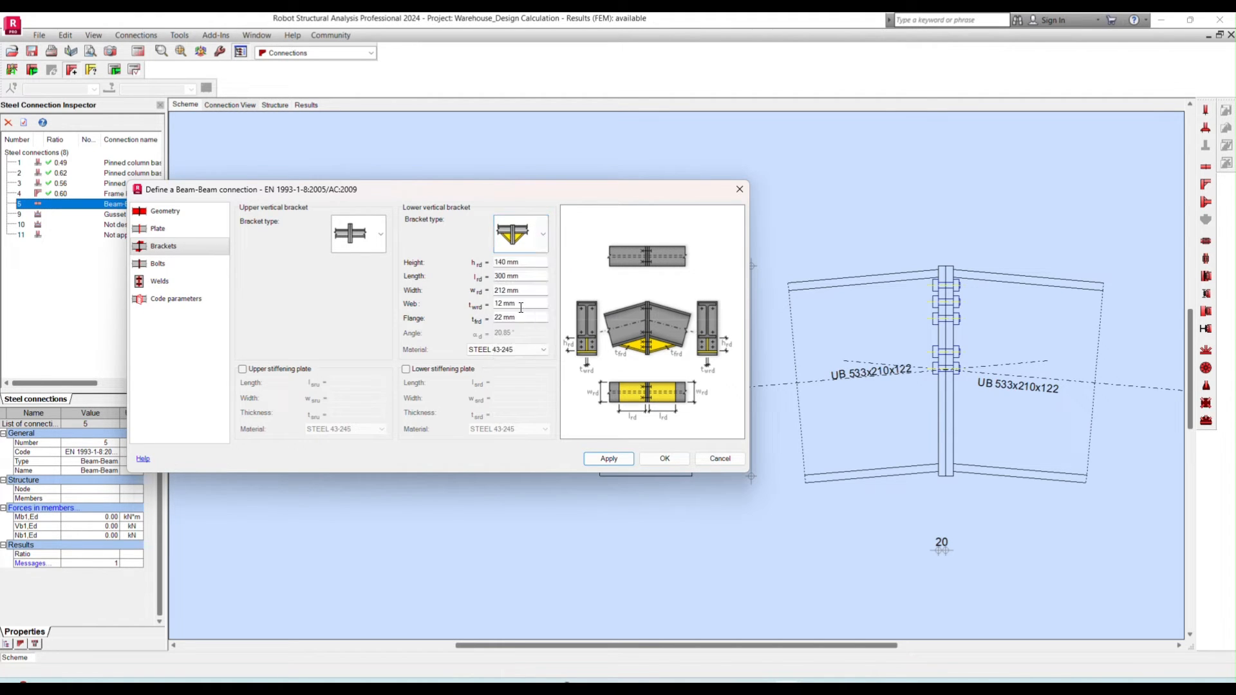
- Define the lower bracket as 460 mm high, 980 mm long and 210 mm wide with 13 mm web, 21 mm flange and S355 material
click(528, 264)
text(460)
key(Tab)
text(980)
key(Tab)
text(210)
key(Tab)
text(13)
key(Tab)
text(21)
click(534, 351)
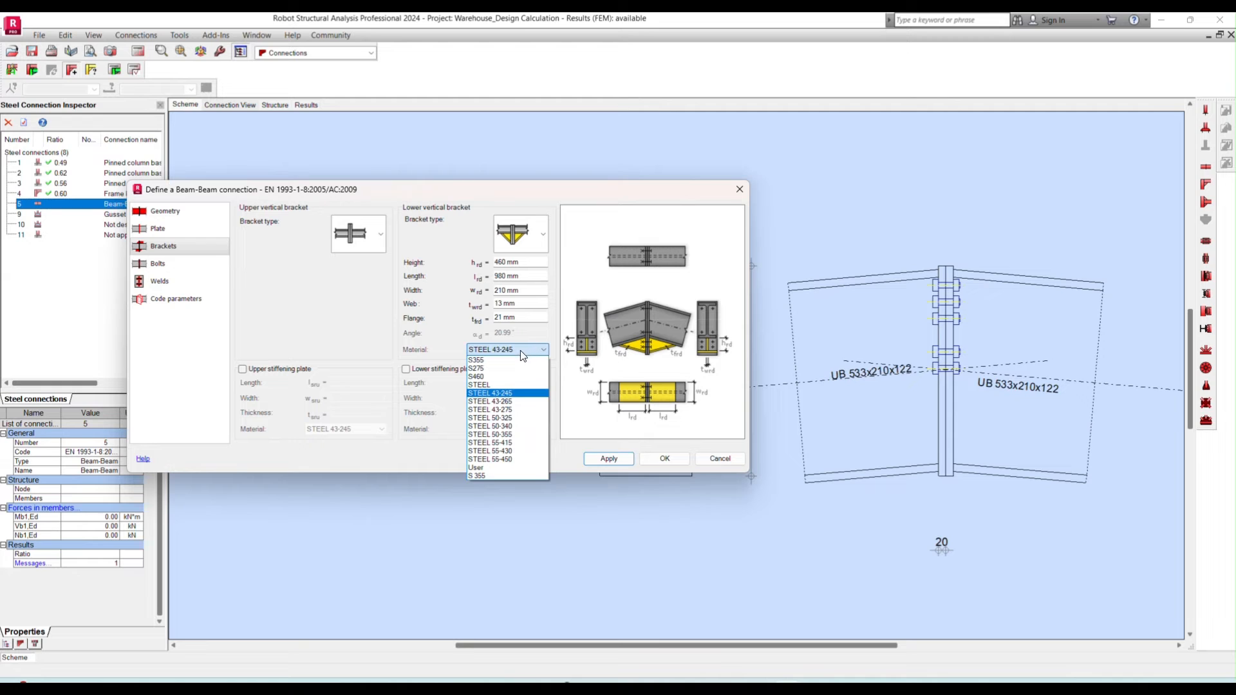
click(509, 360)
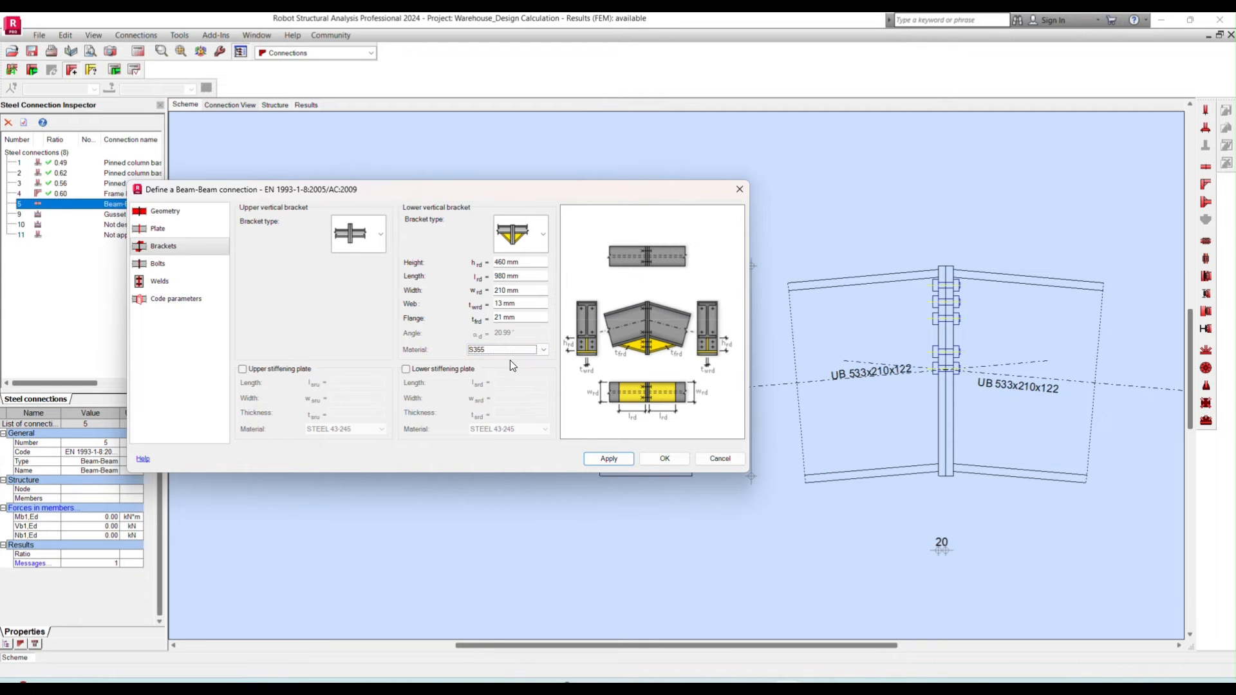
click(607, 459)
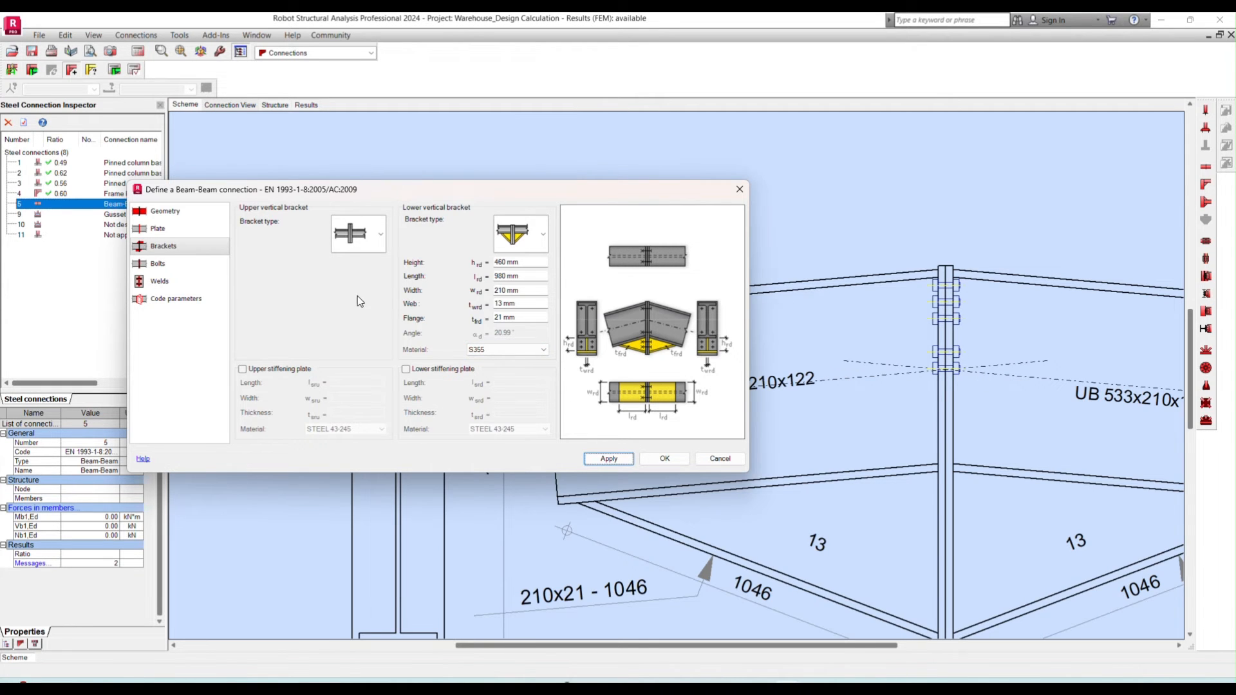
- Set the ridge connection's bolts to M20 diameter with grade 8.8
click(154, 264)
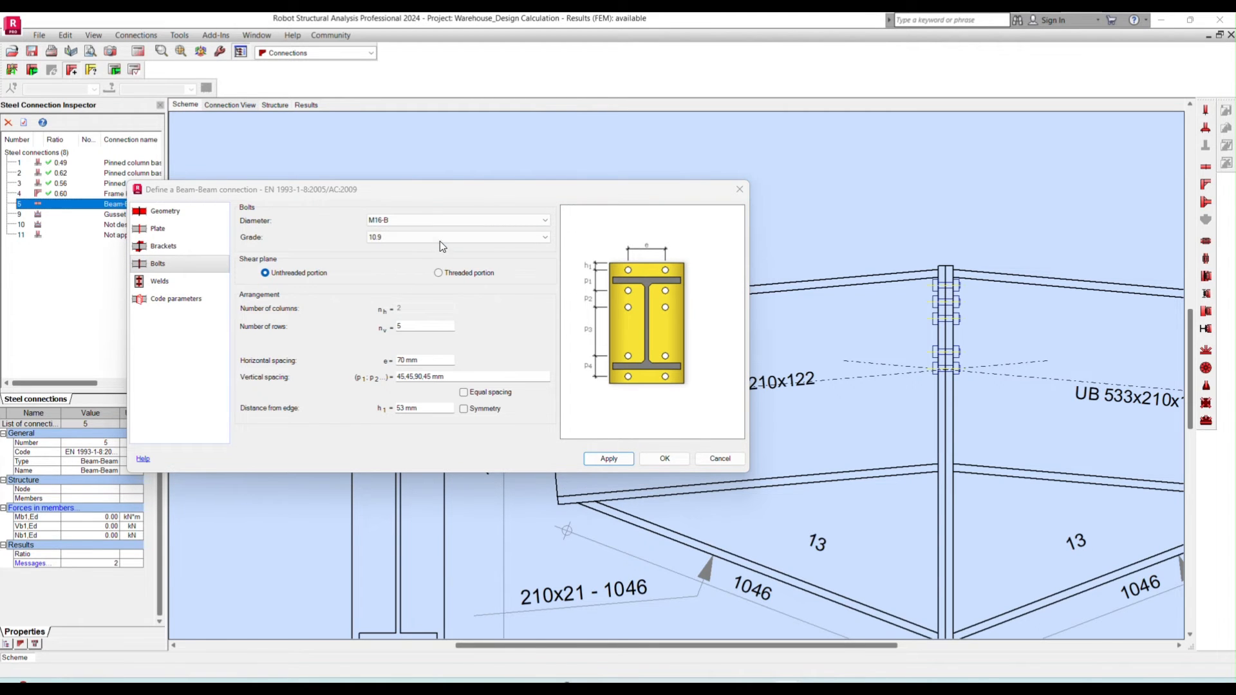
click(469, 222)
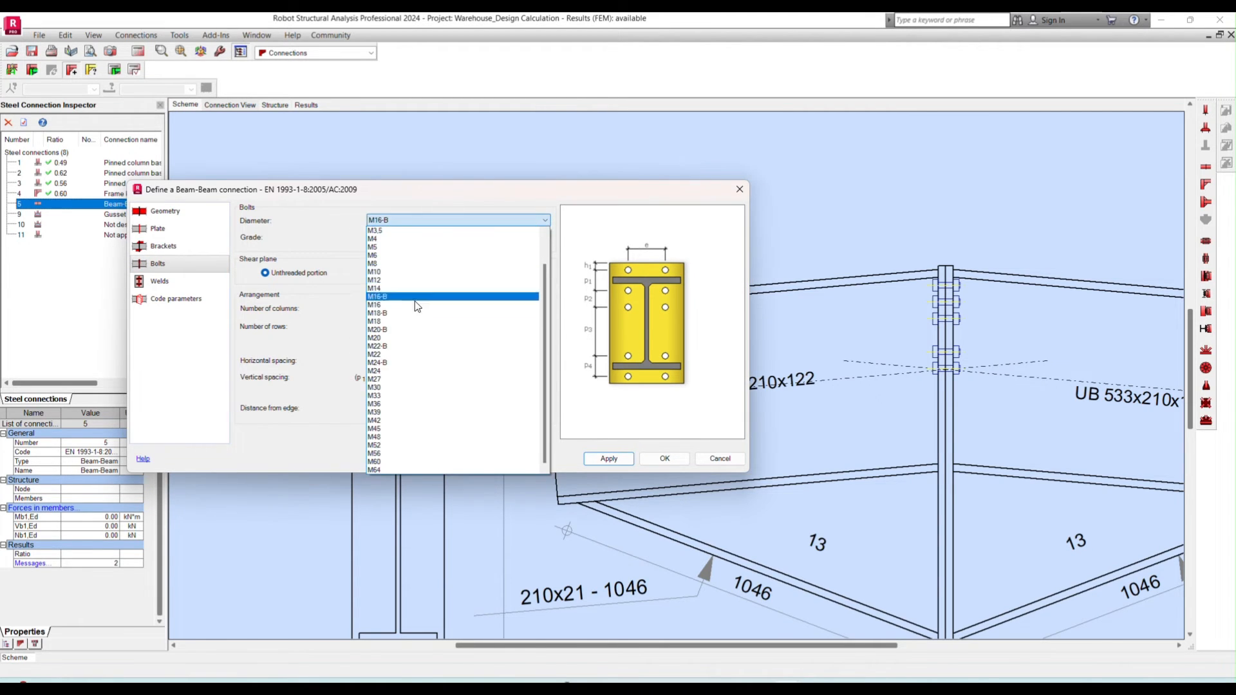
click(395, 340)
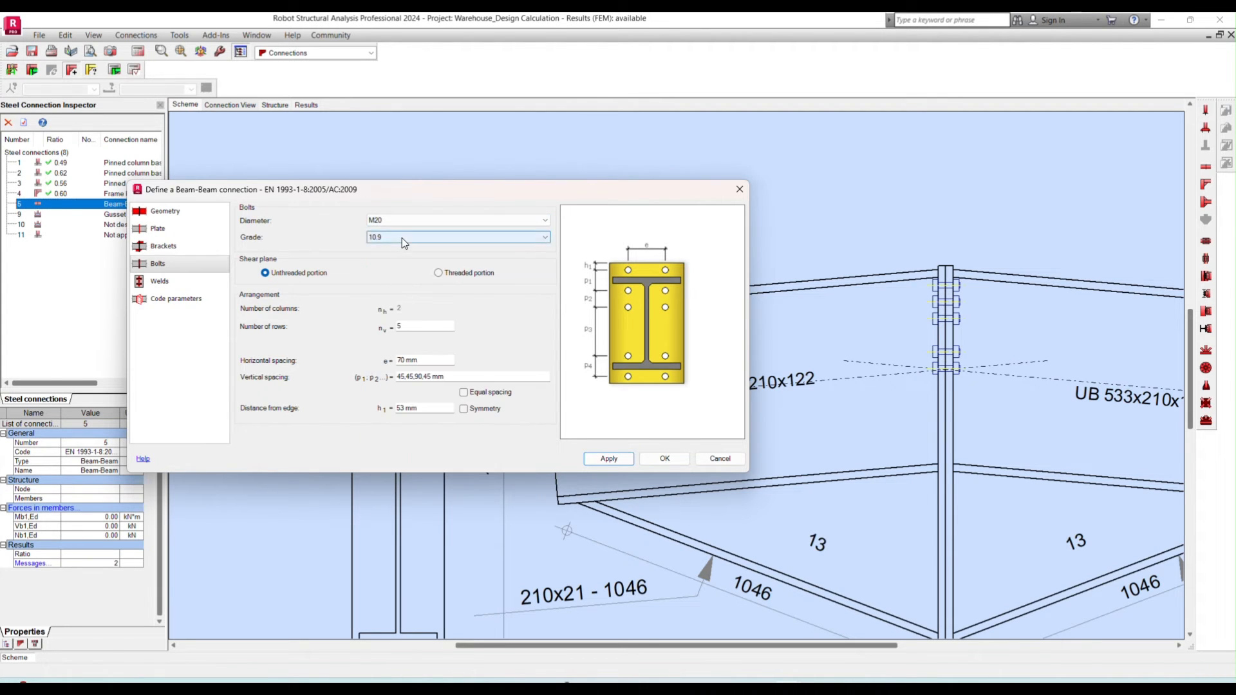
click(401, 237)
click(380, 297)
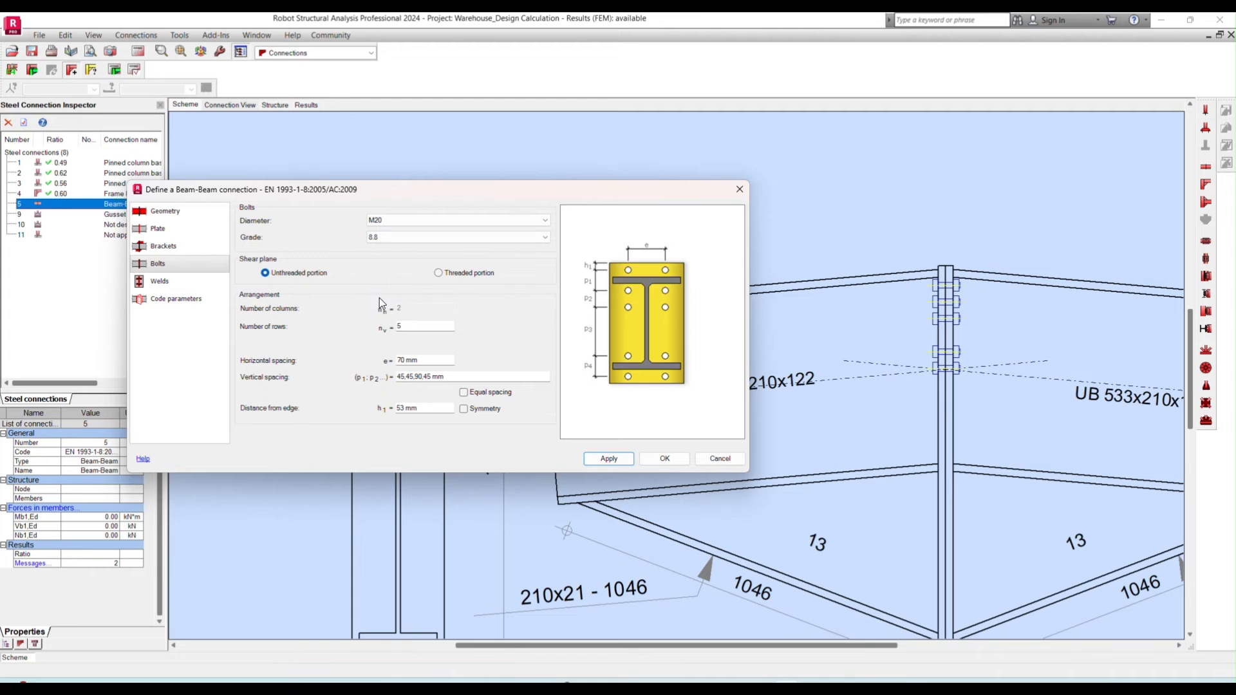
- Arrange the bolts in 6 rows with a horizontal spacing of 150 mm and apply the arrangement
double_click(410, 326)
text(6)
key(Tab)
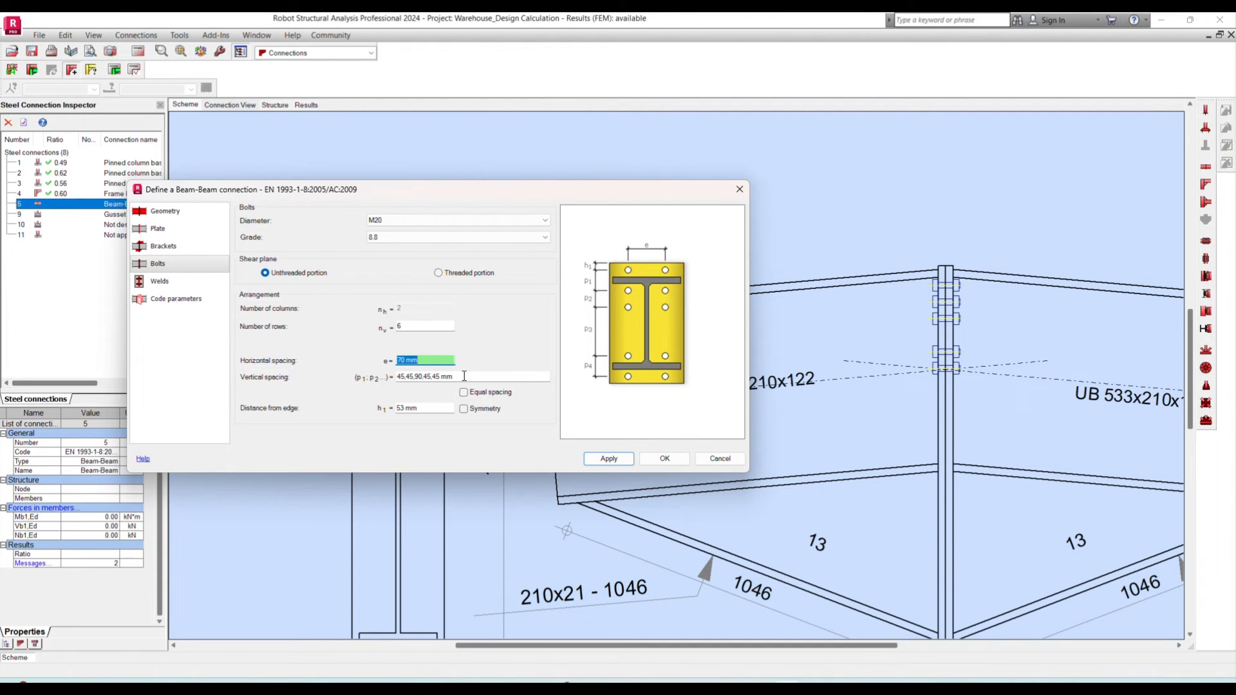
click(624, 462)
drag(425, 361, 344, 356)
text(150)
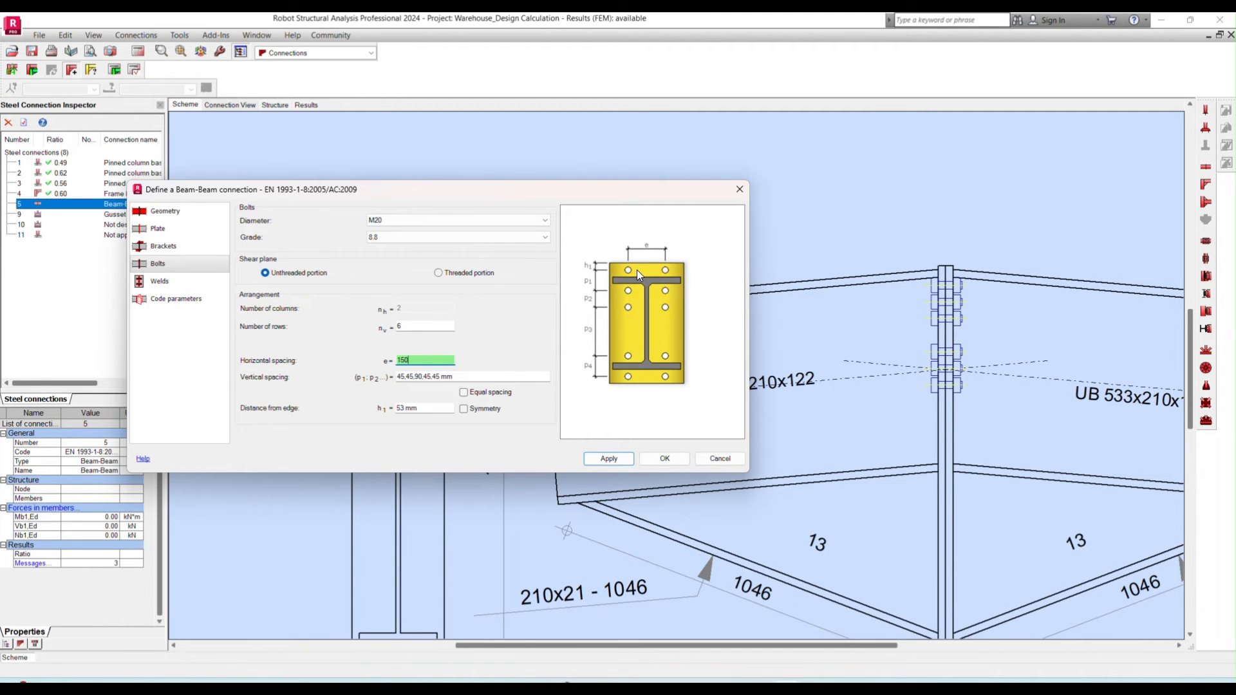
click(609, 459)
- Set the vertical bolt spacing to 170,170,170,170,170 mm and apply it
drag(454, 377, 394, 378)
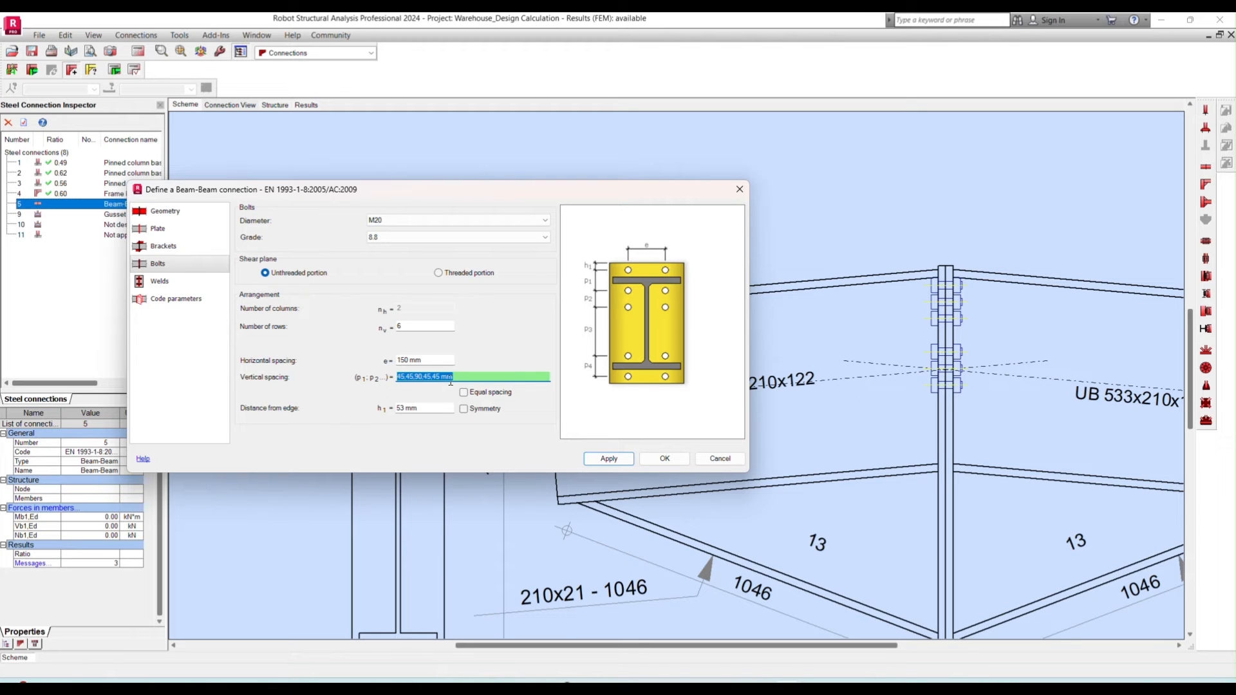
text(170,170,170,170,170)
click(618, 458)
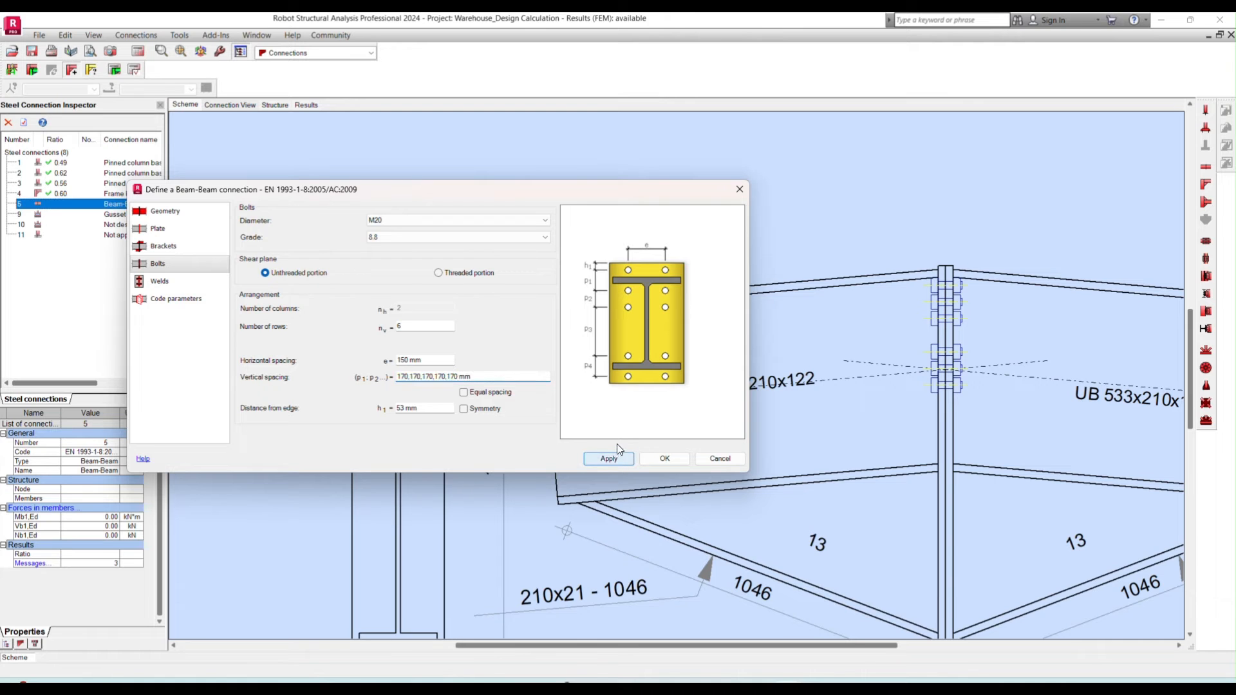
- Inspect the top bolt row in the scheme, set the bolts' distance from the plate edge to 100 mm and apply it
scroll(950, 311, down, 3)
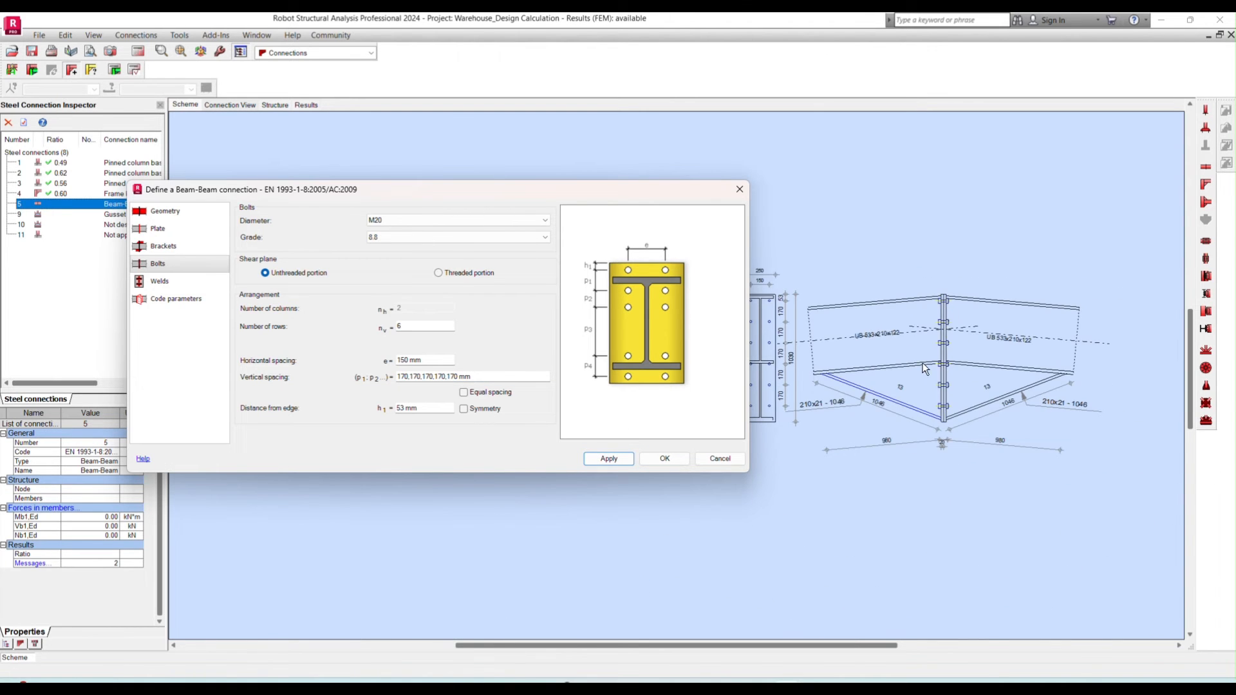
scroll(959, 335, down, 1)
scroll(959, 270, up, 4)
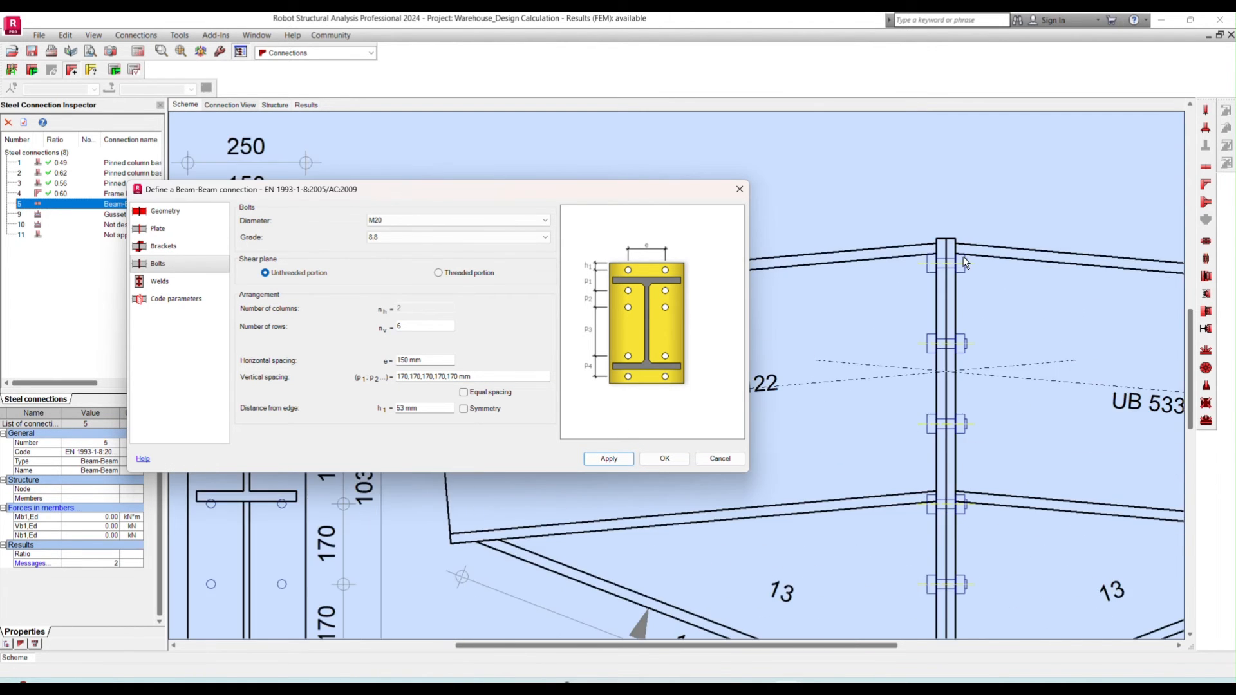
scroll(946, 267, up, 4)
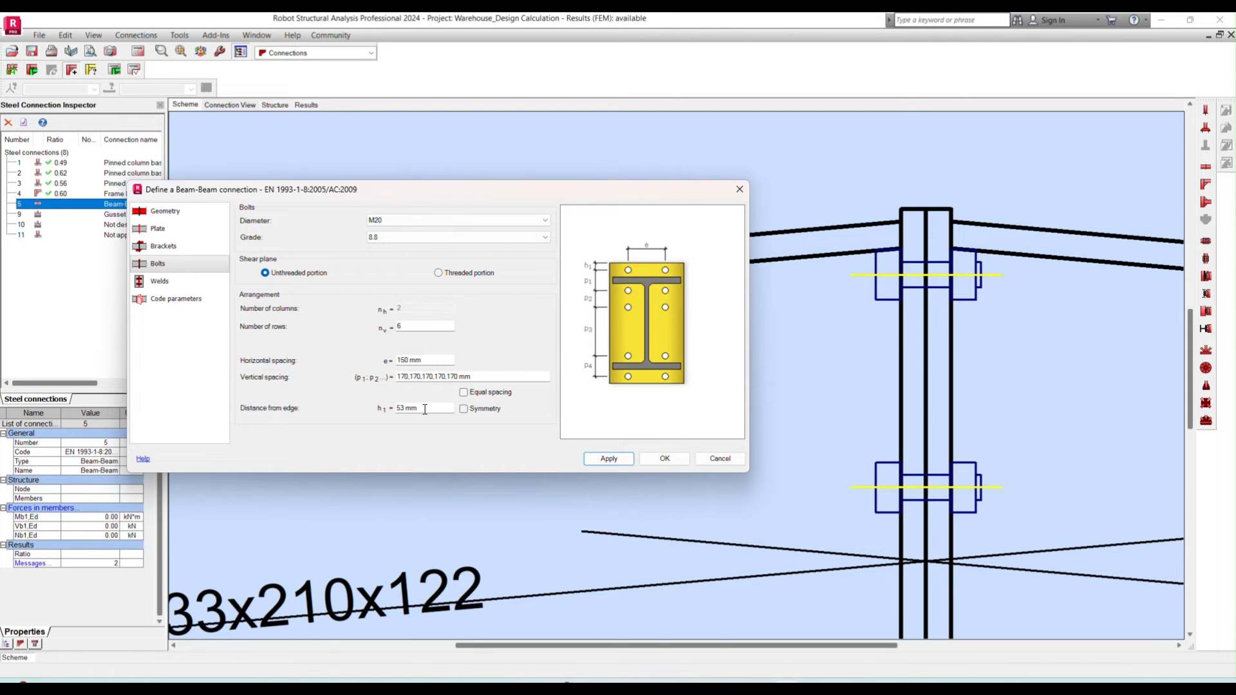
drag(426, 408, 371, 406)
text(100)
click(622, 459)
scroll(884, 274, down, 3)
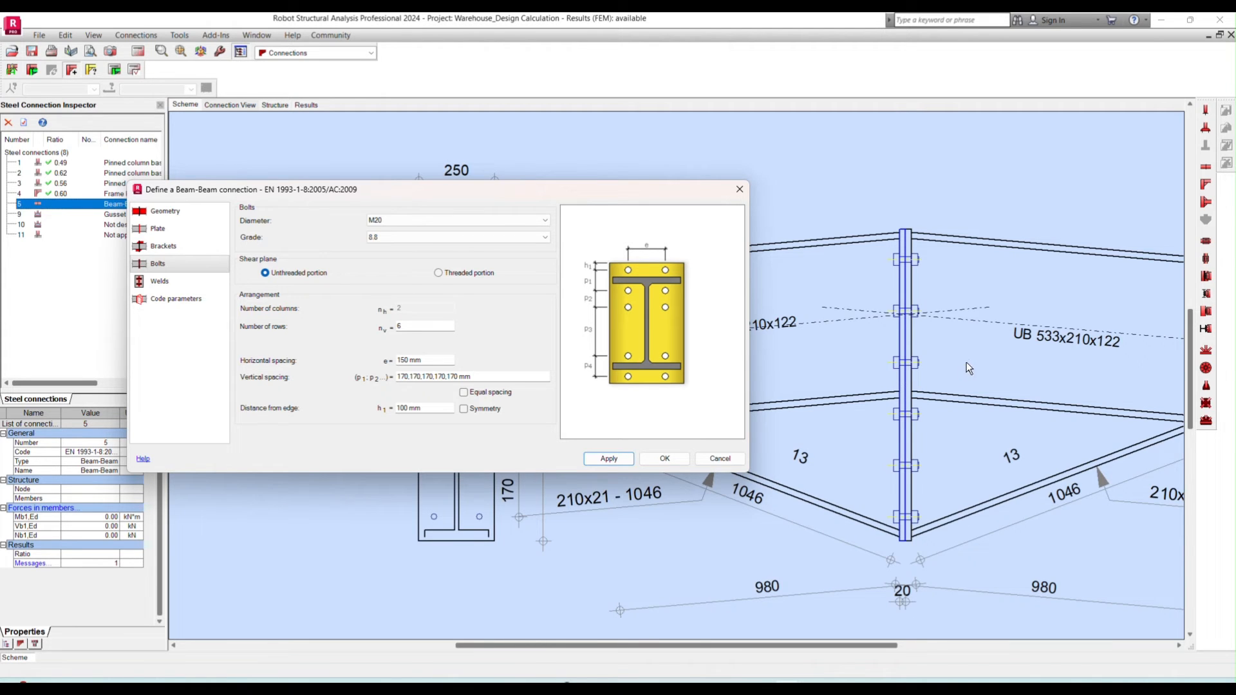
scroll(968, 362, down, 2)
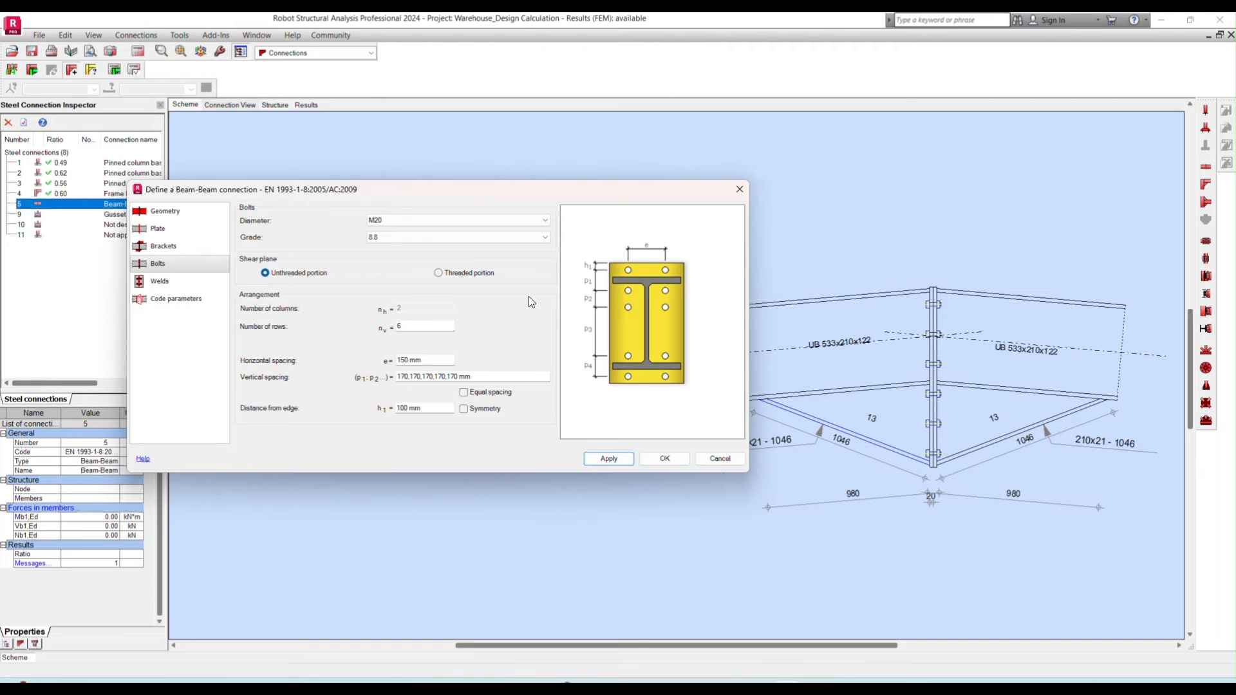
- Set the beam web and the bracket's lower flange fillet welds to 8 mm and apply them
click(162, 287)
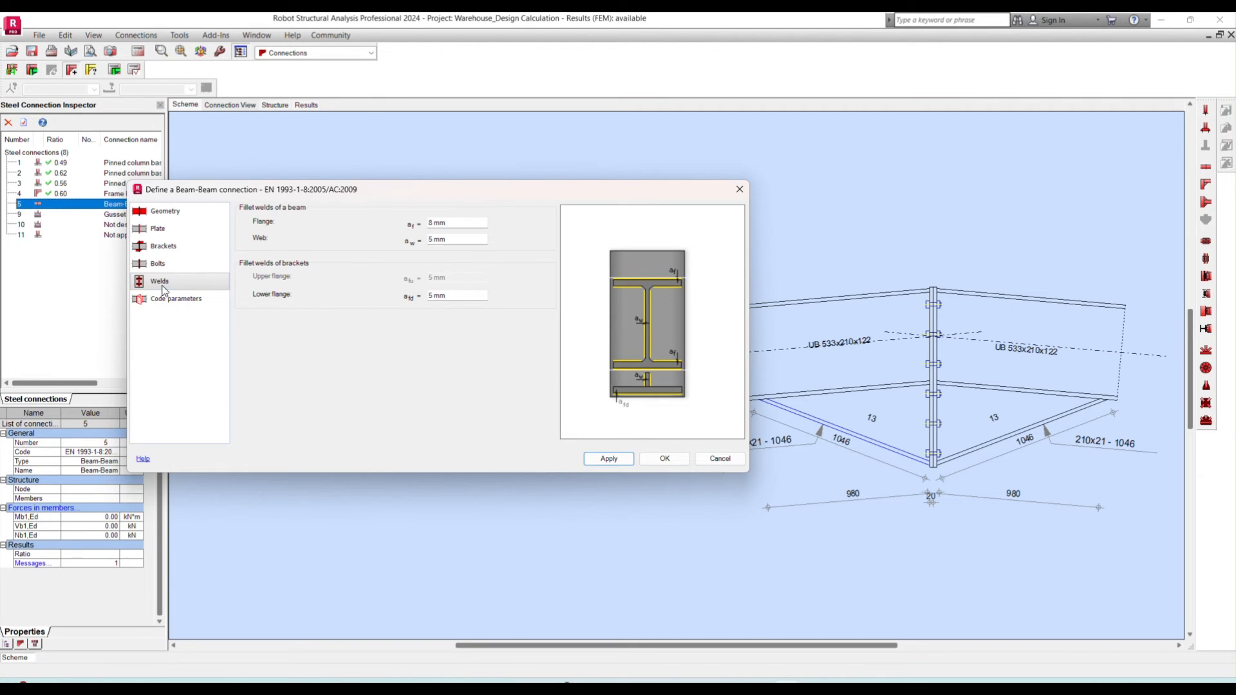
click(459, 239)
text(8)
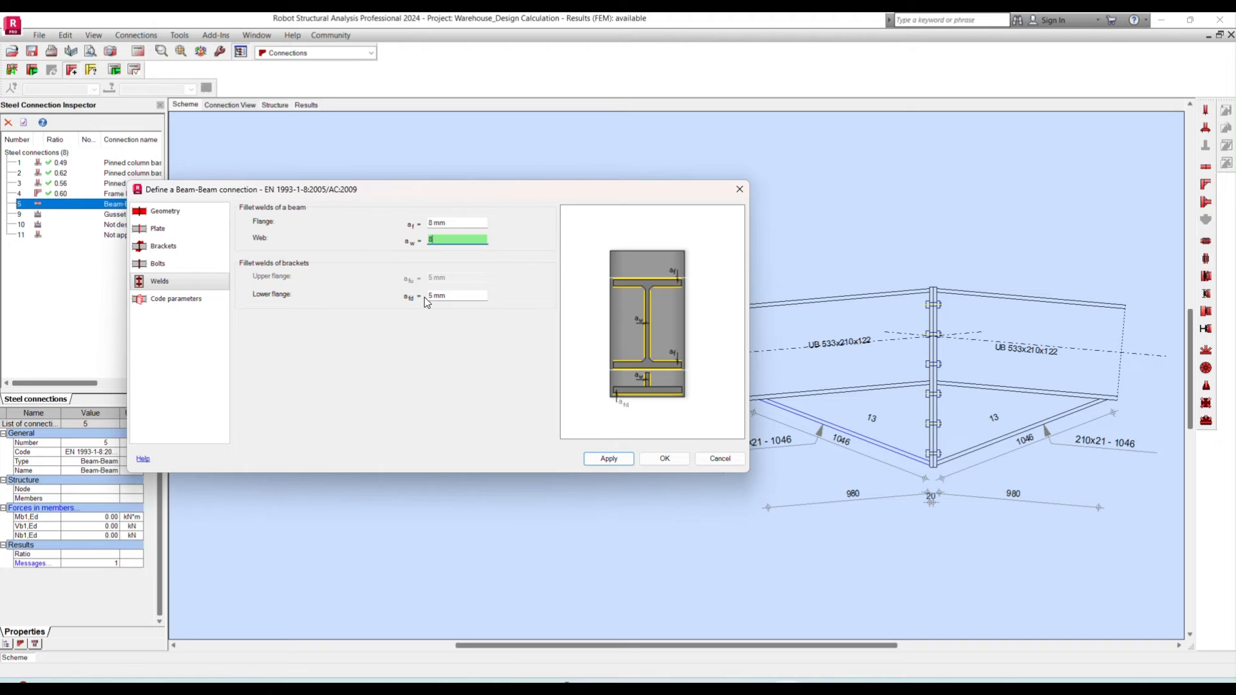
click(456, 294)
text(8)
click(598, 455)
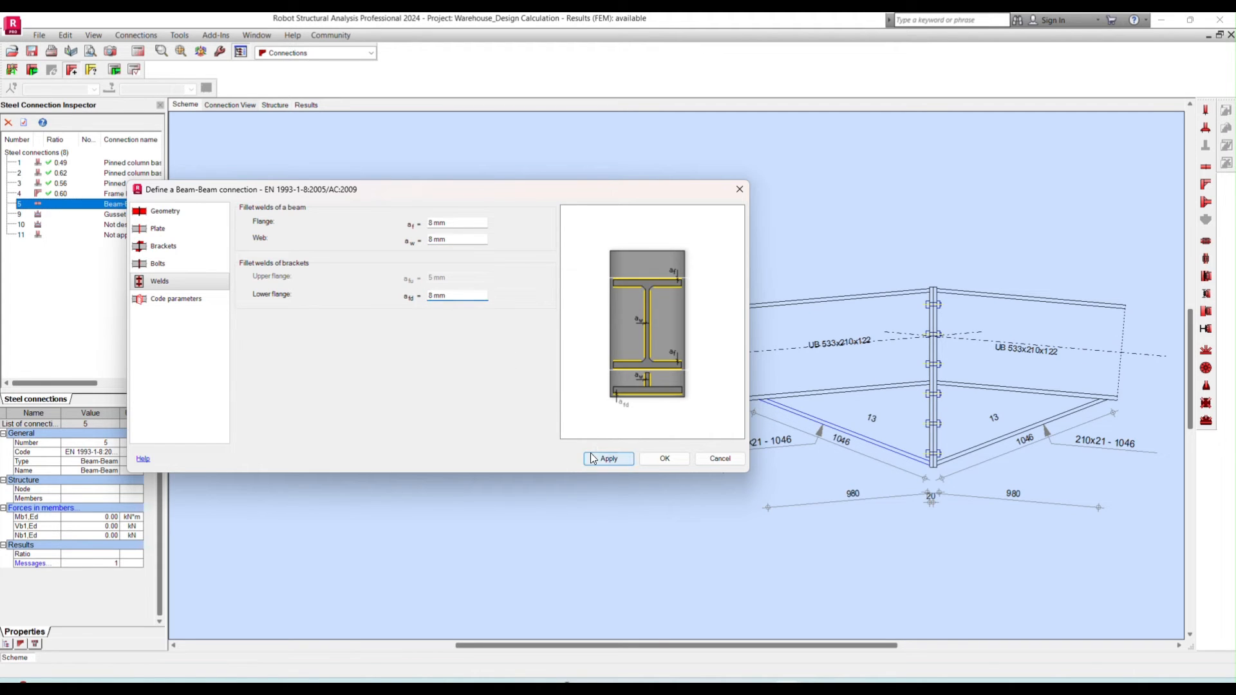
- Set both the real beam length and the beam length for calculations to 9 m, and accept the connection definition
click(176, 298)
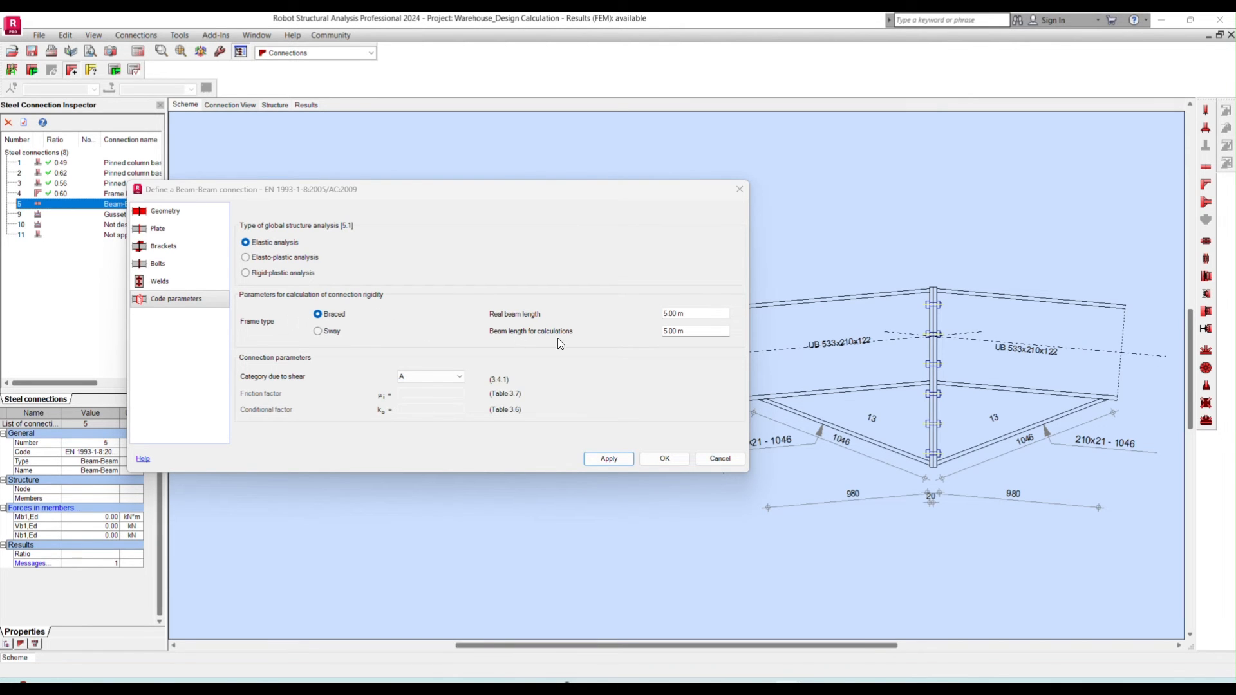
click(695, 314)
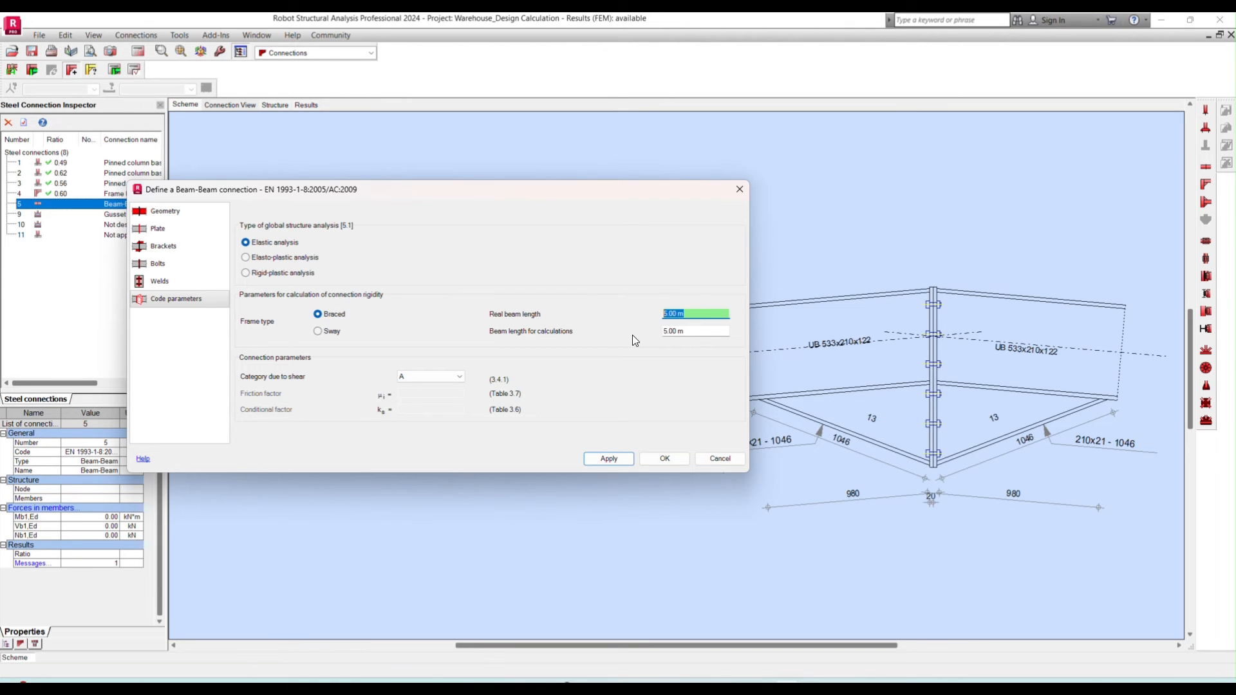
text(10)
key(Tab)
text(10)
click(695, 314)
text(18)
double_click(677, 312)
text(9)
click(697, 333)
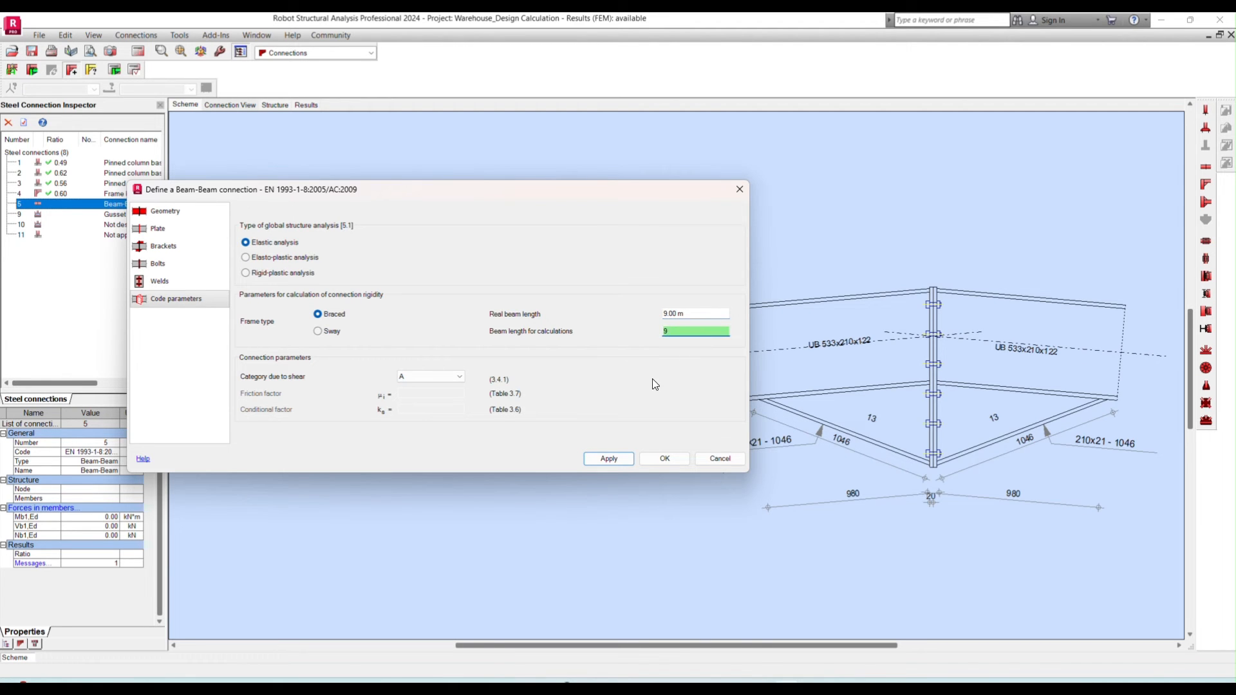
click(611, 459)
click(663, 459)
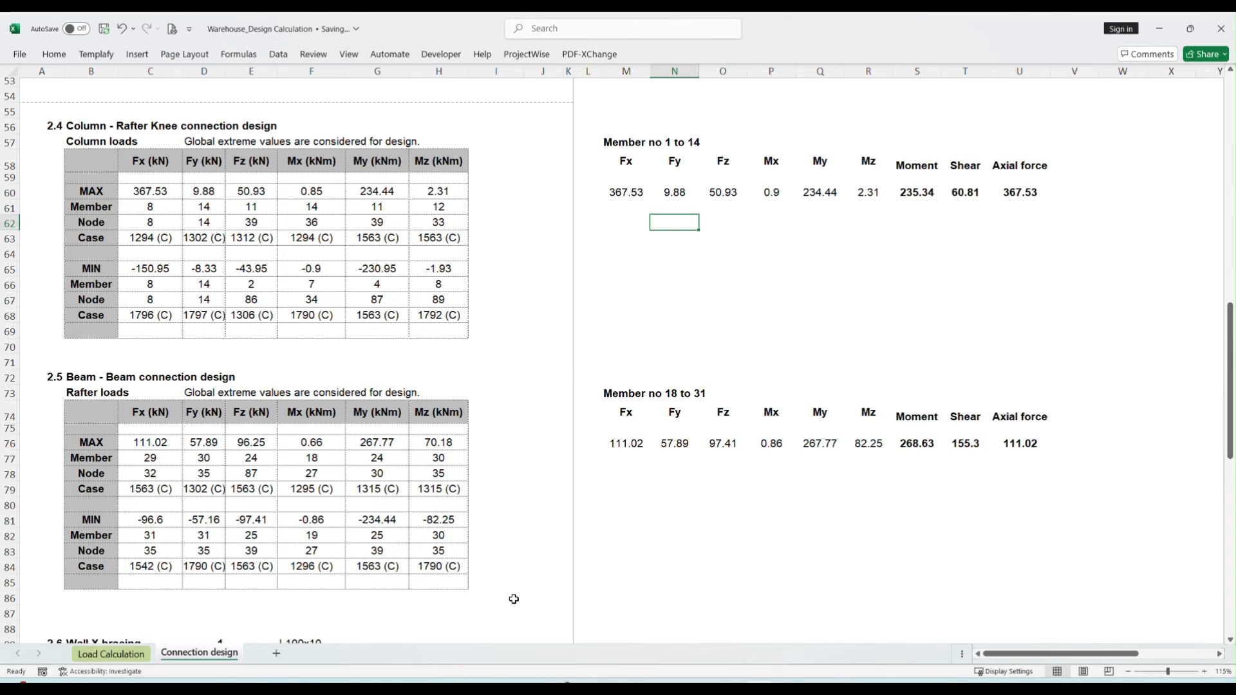
- Switch to the Excel connection design sheet and read the rafter design forces in section 2.5 for the beam-beam connection
click(311, 488)
scroll(270, 469, down, 2)
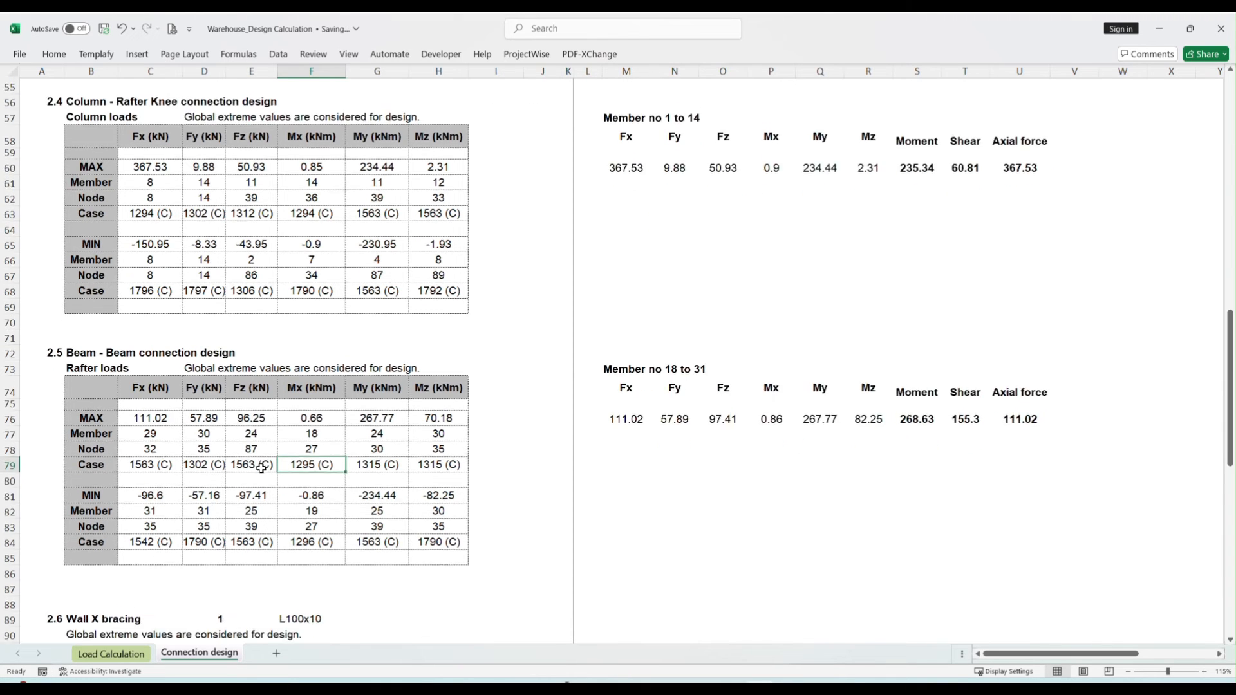
drag(612, 362, 869, 358)
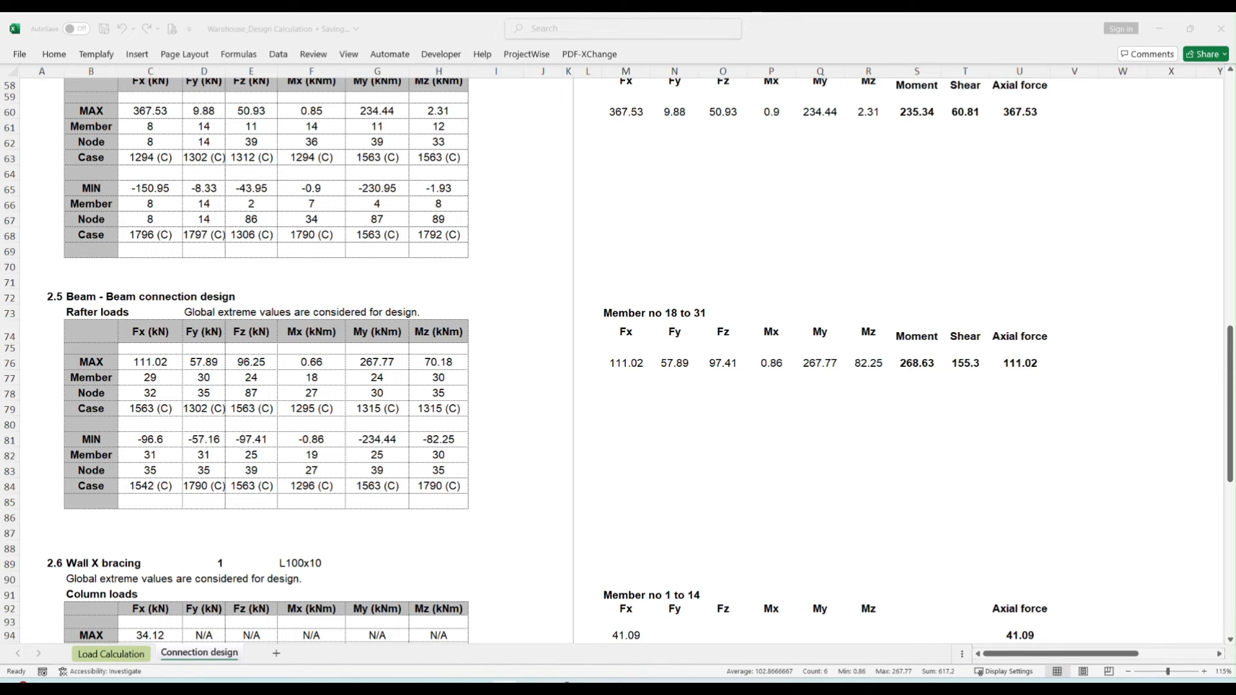
- Back in Robot, verify the beam-beam connection manually with 268.63 kNm bending moment, 155.30 kN shear force and 111.02 kN axial force
key(alt+Tab)
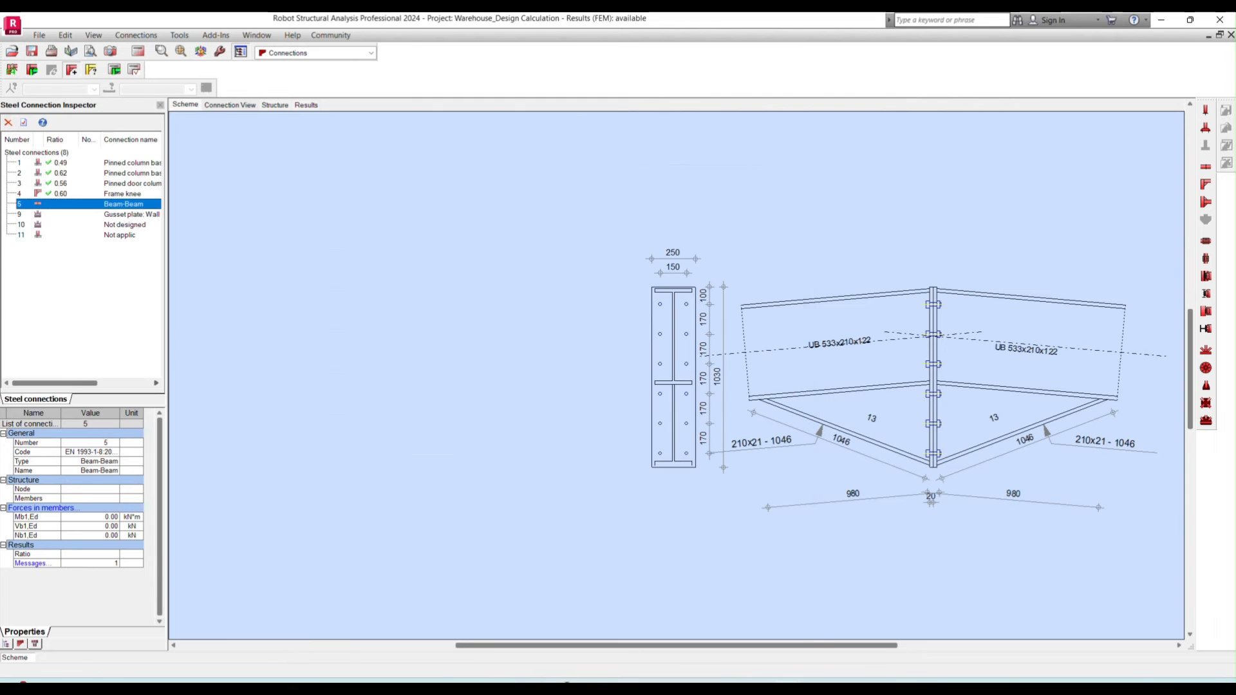
click(38, 508)
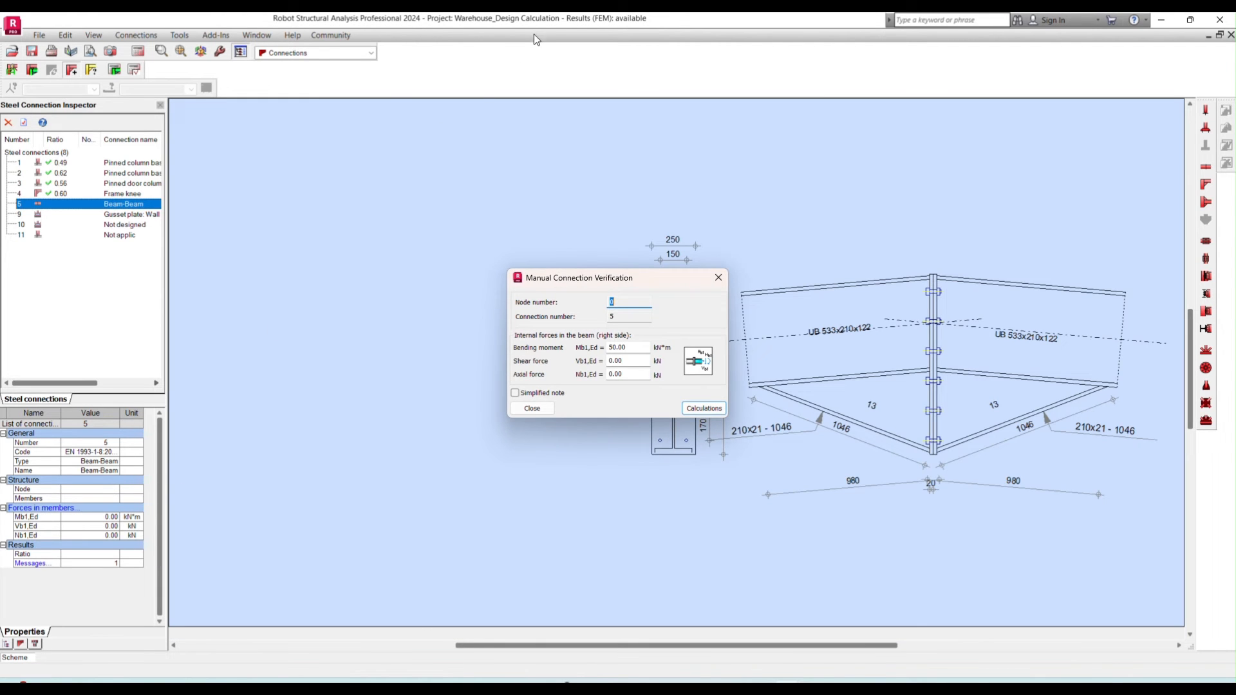
click(550, 39)
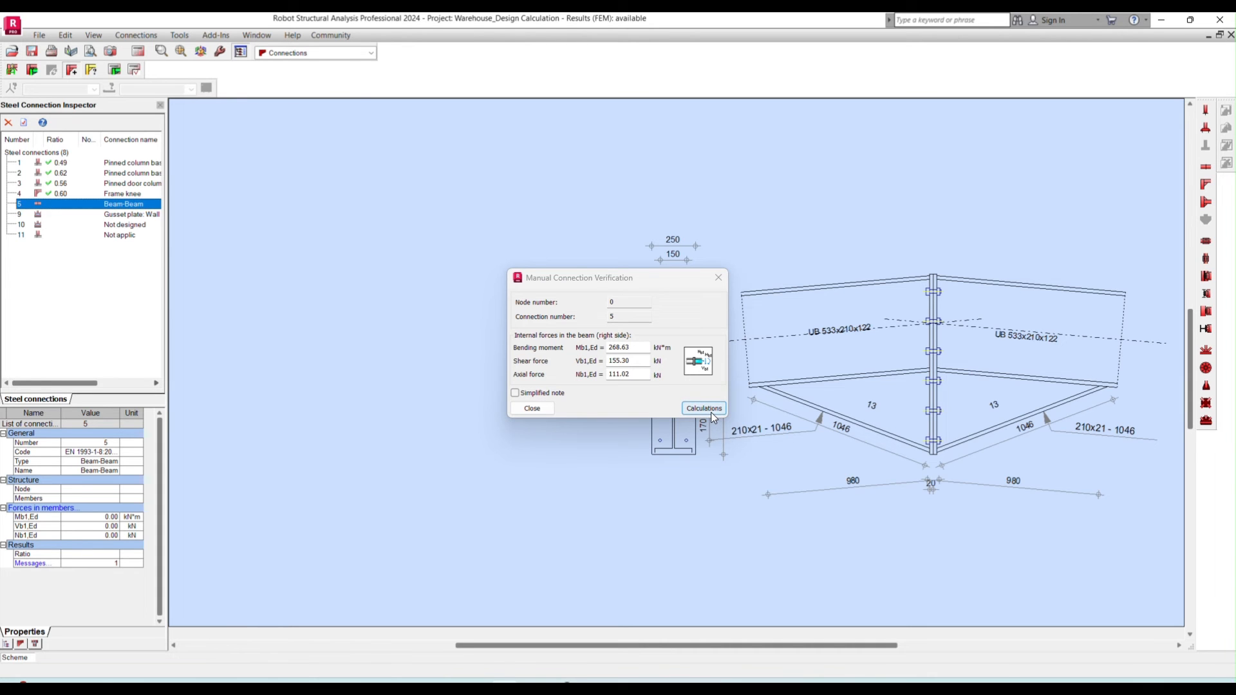
click(711, 412)
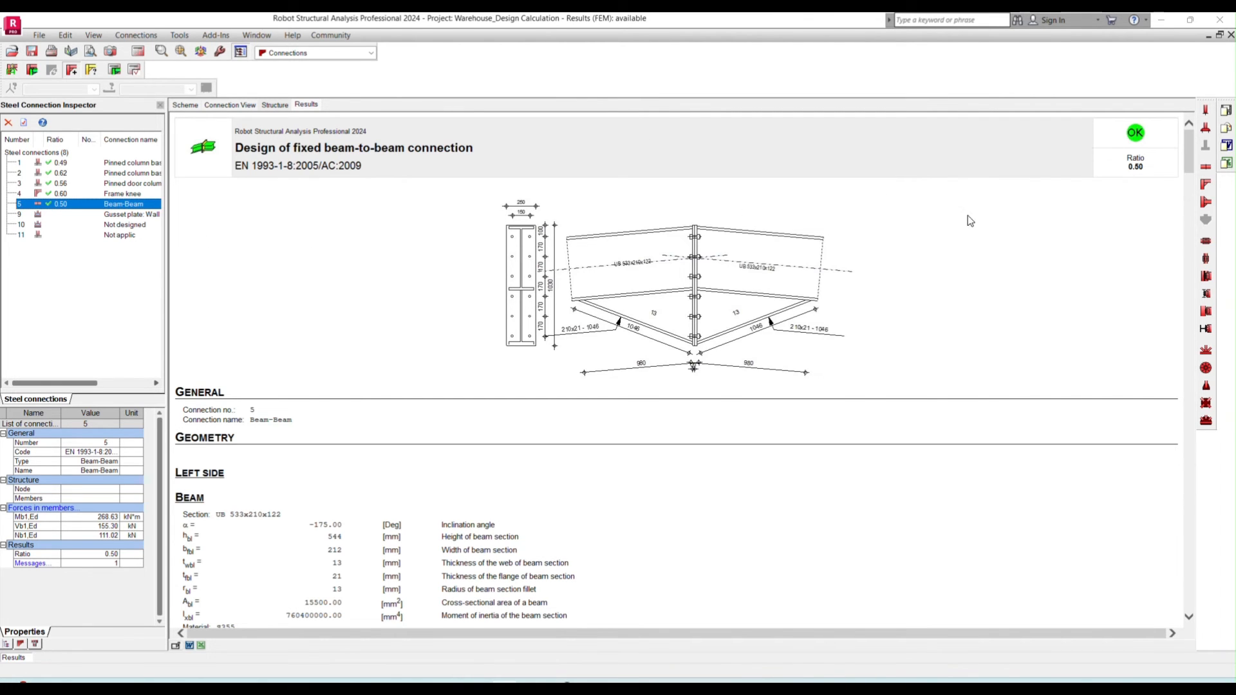
- Review the beam-beam connection's calculation note, including its geometry, welds, loads and resistance checks
scroll(445, 314, down, 15)
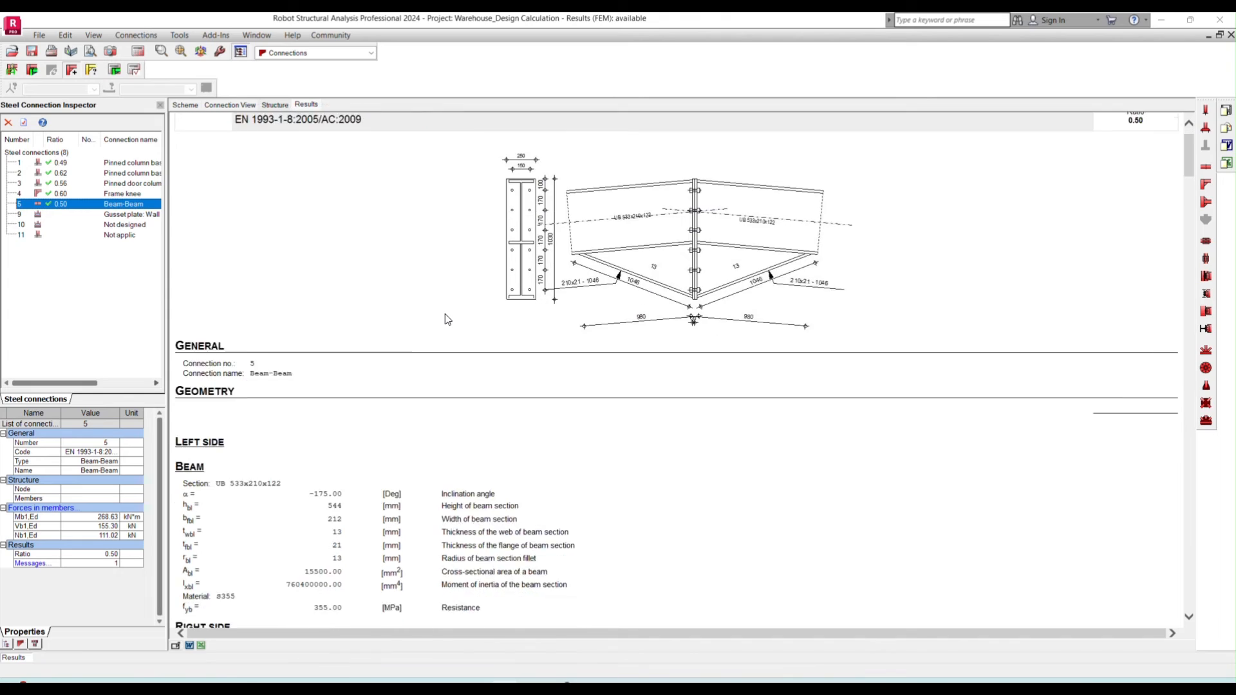
scroll(446, 320, down, 15)
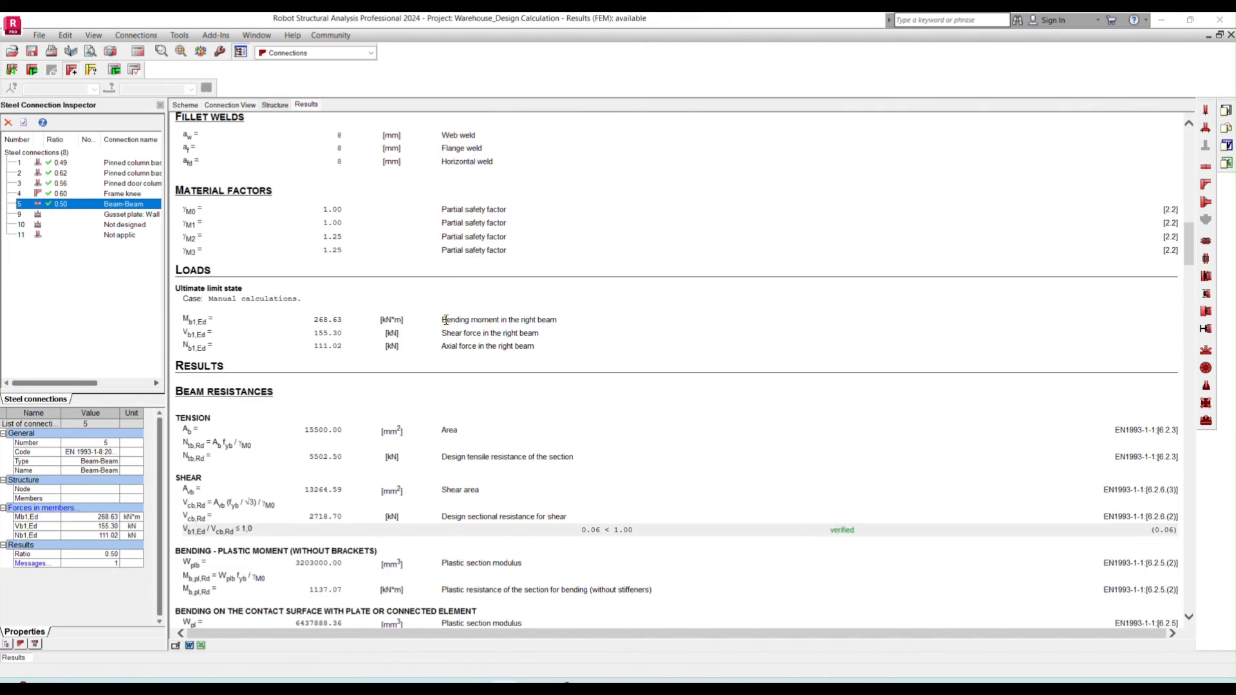
scroll(447, 325, down, 15)
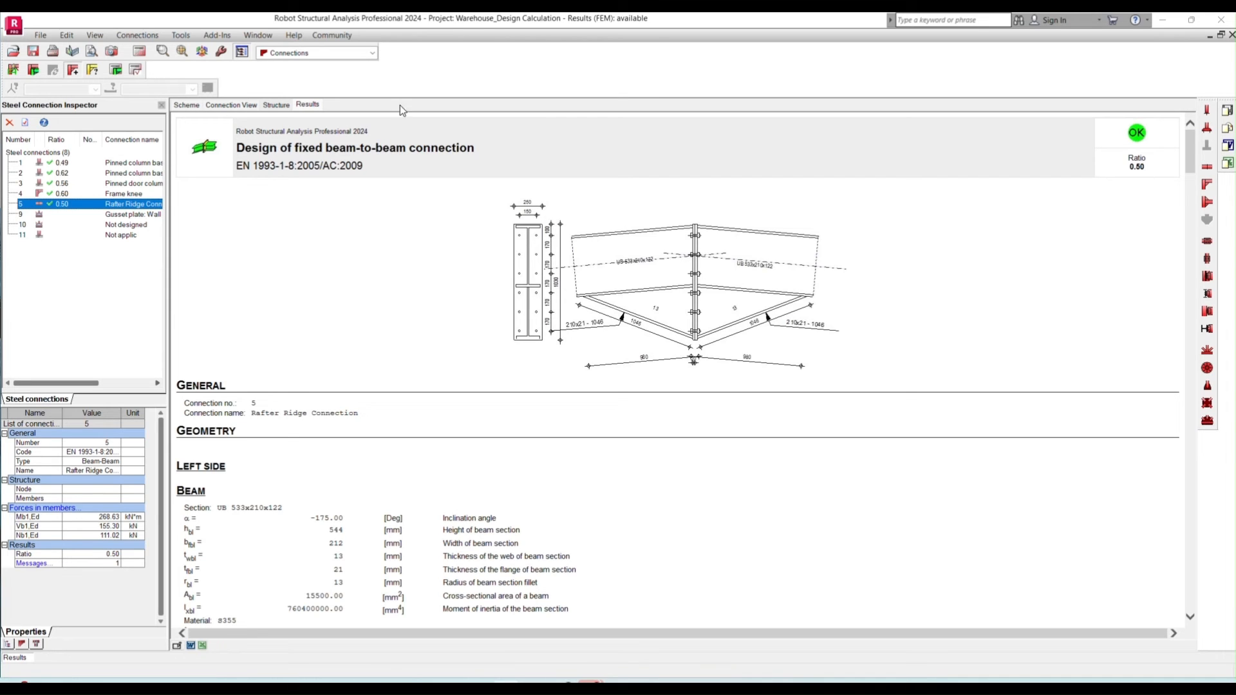
- Return to the structure model's Start layout and activate the model view beside the forces table
click(373, 53)
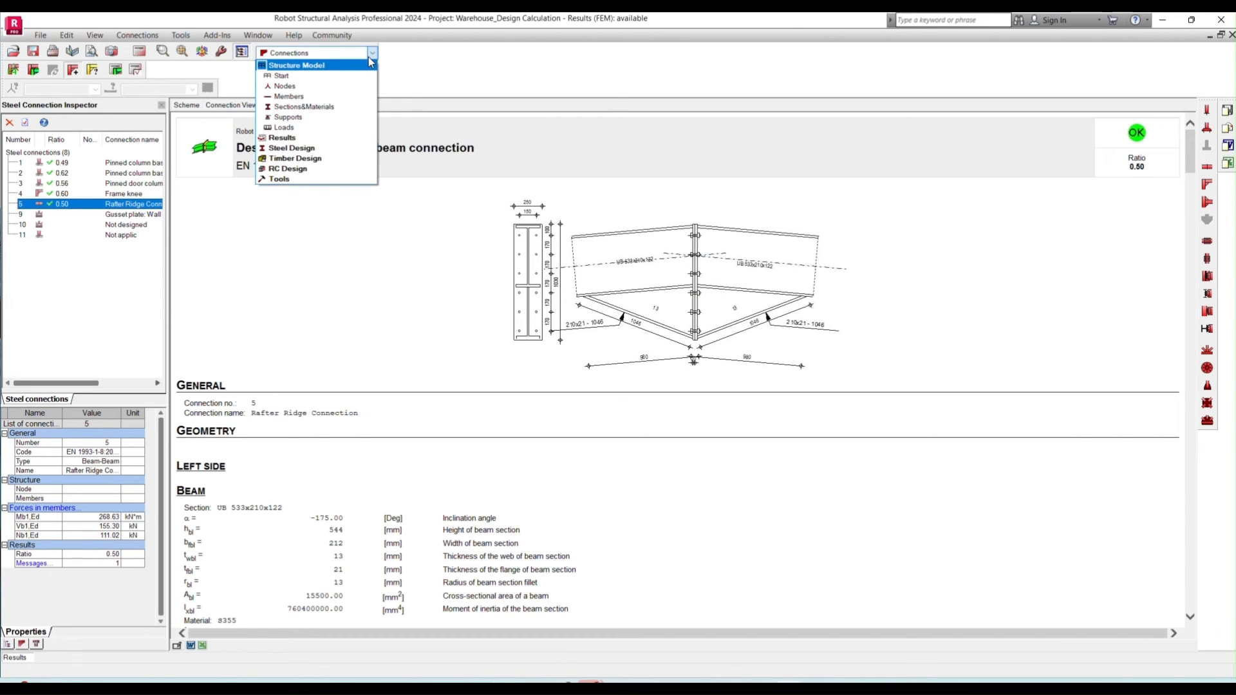
click(348, 76)
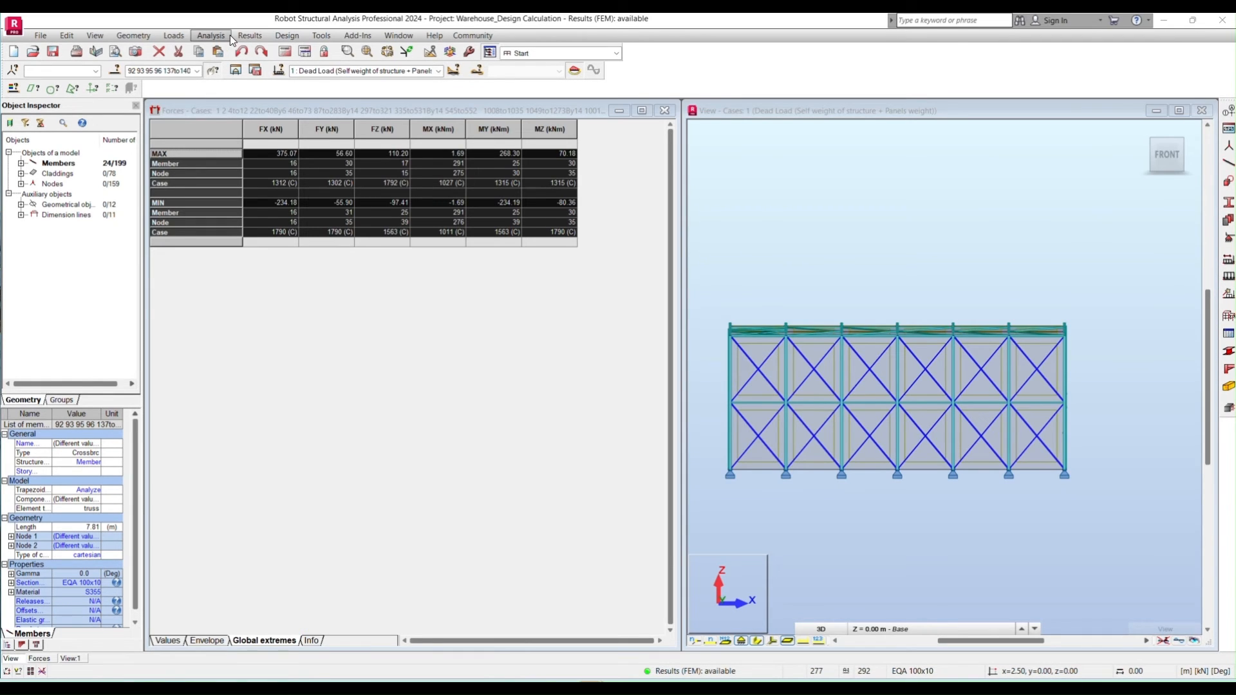
click(250, 37)
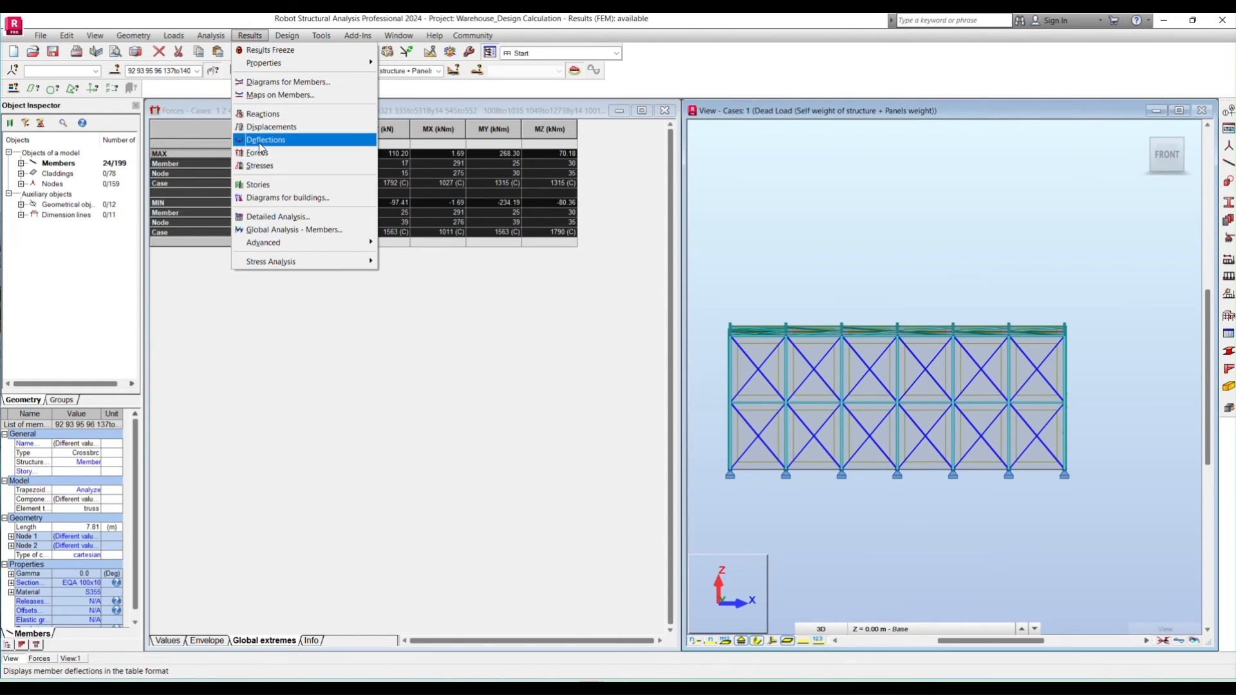
click(521, 107)
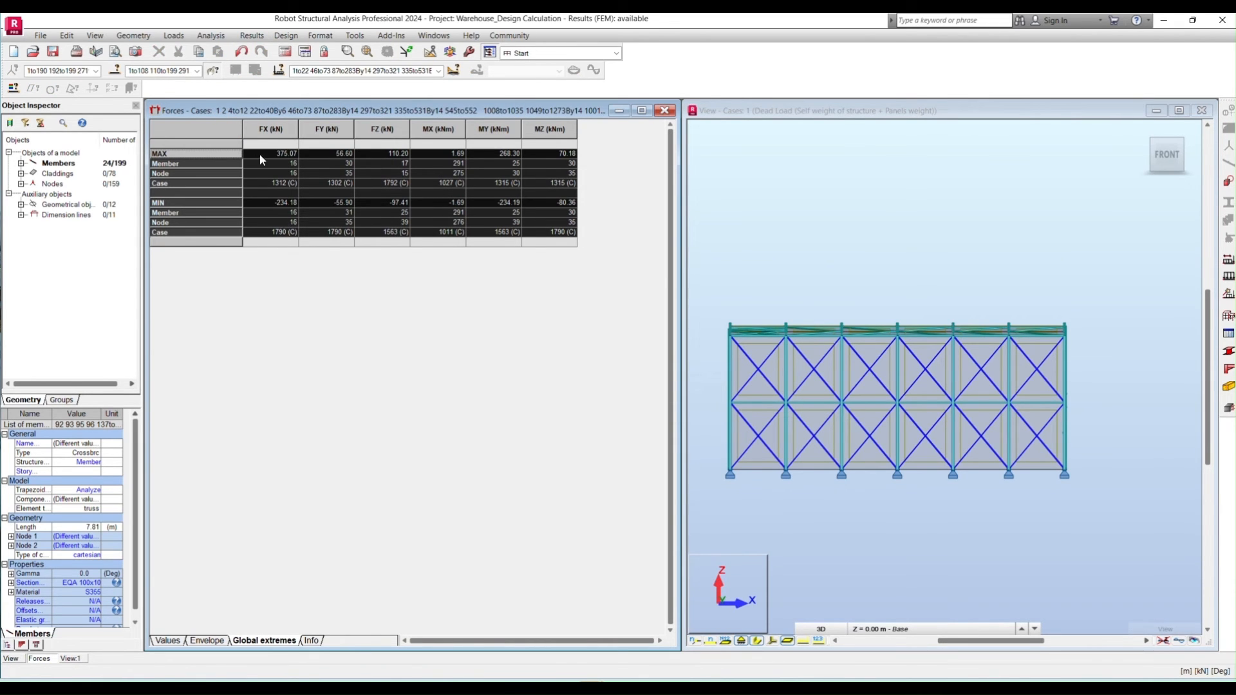
click(733, 108)
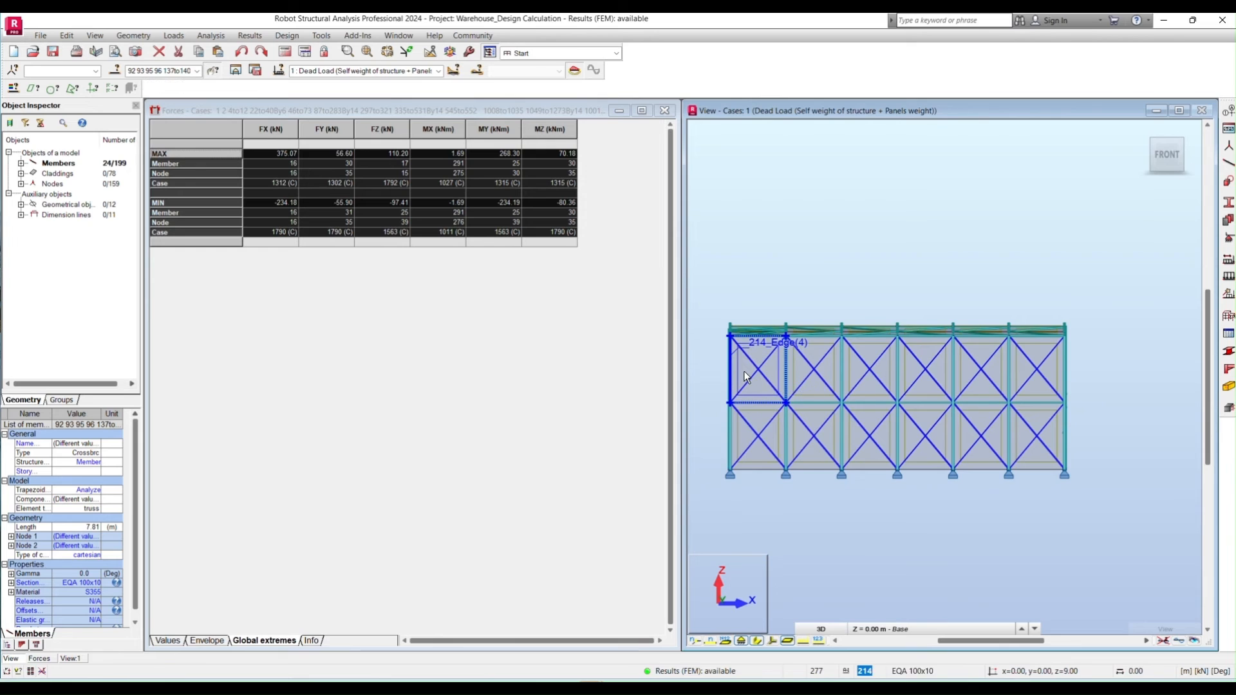
- Limit the forces table to the selected wall bracing members by copying their member list into the table's member selection
scroll(744, 370, up, 2)
click(161, 71)
right_click(162, 71)
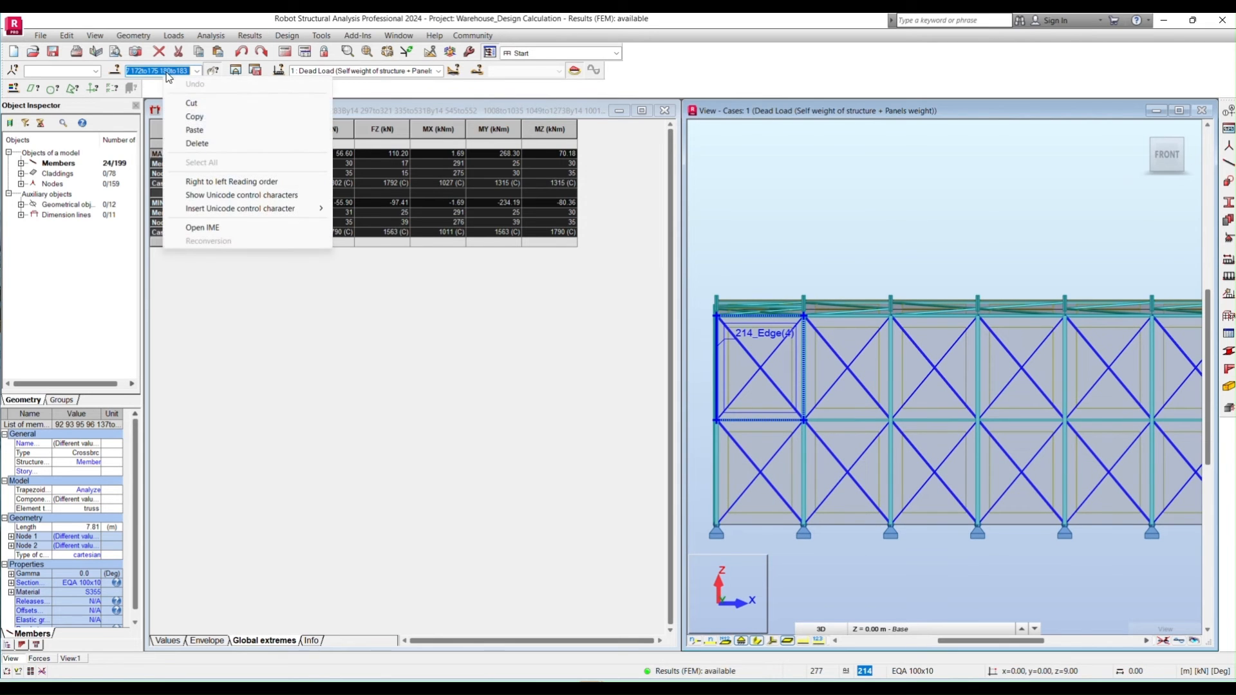
click(198, 115)
click(290, 154)
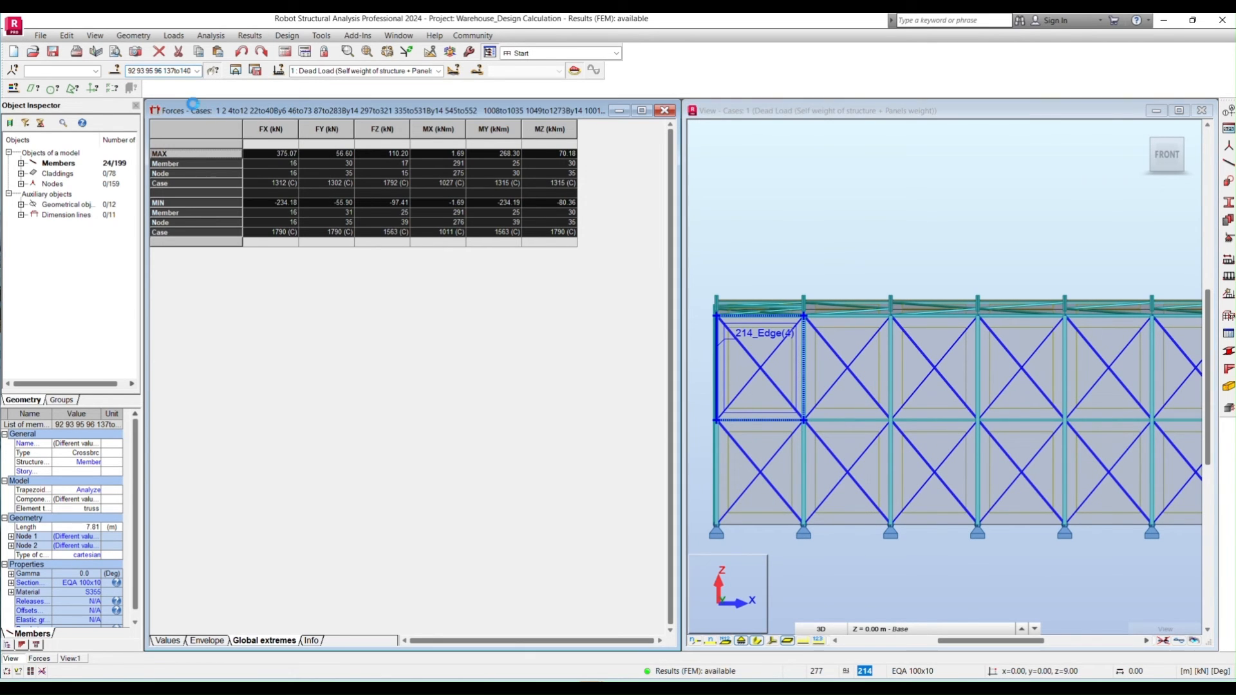
click(161, 71)
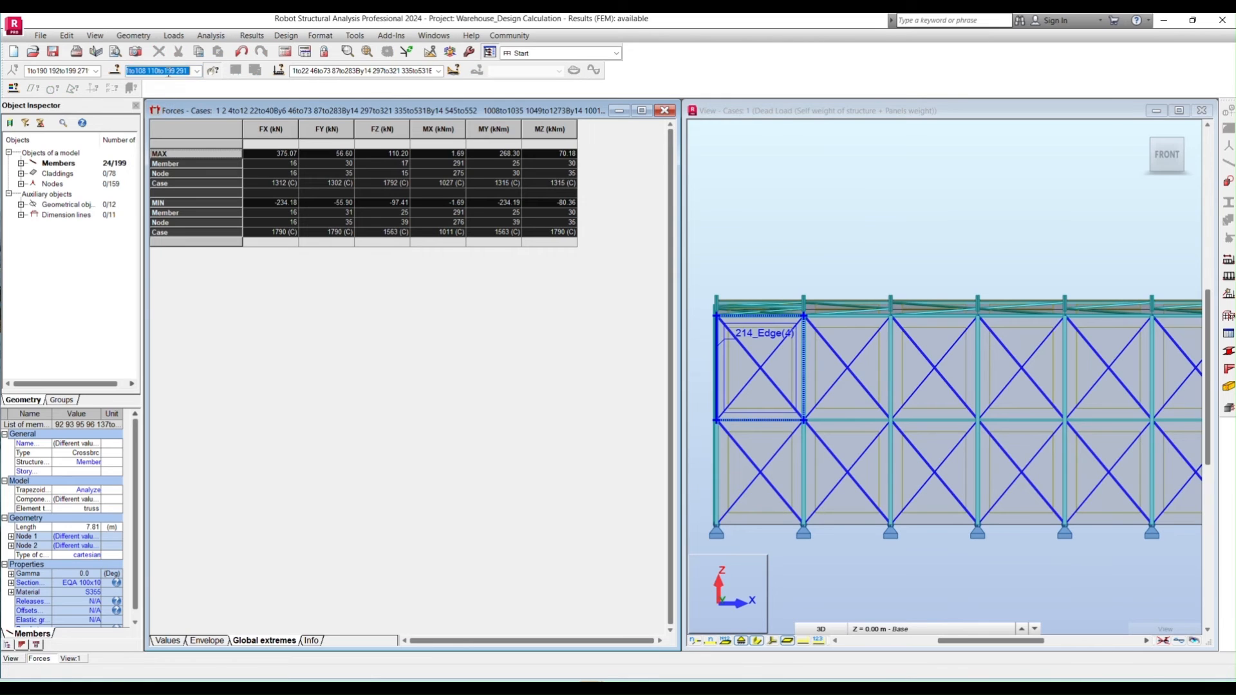
right_click(169, 72)
click(199, 125)
key(Return)
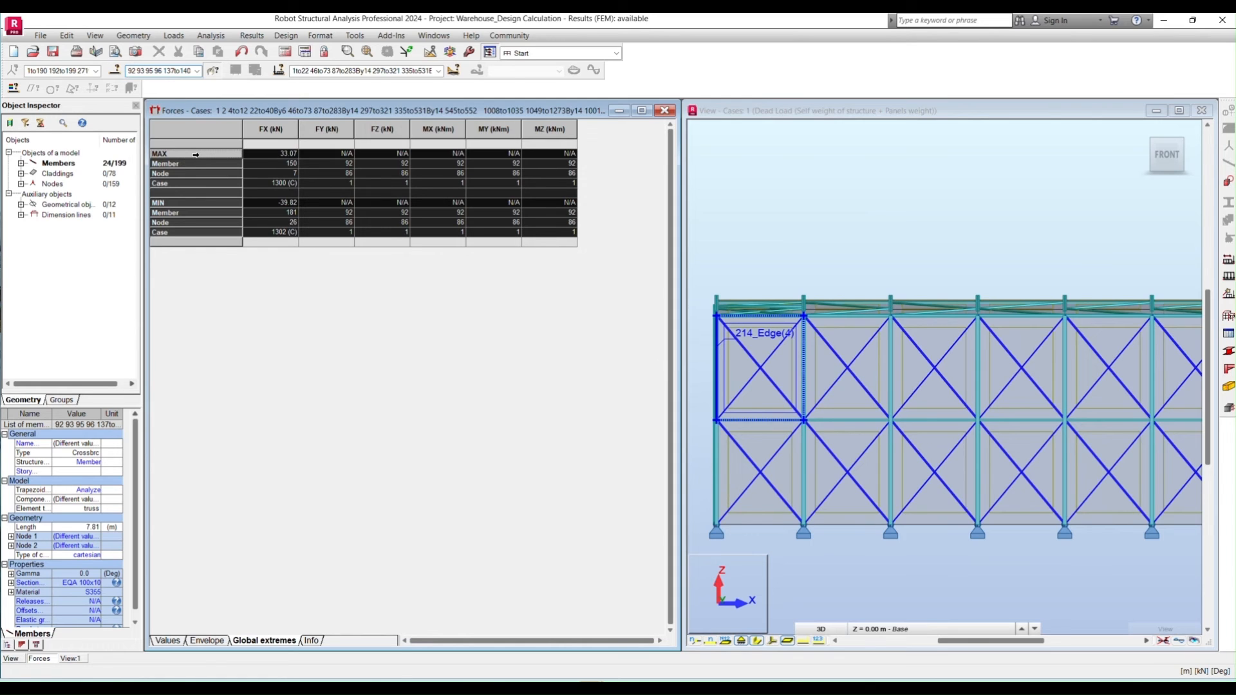
- Copy the bracing members' global extreme forces into the Wall X bracing table of section 2.6 in Excel and check the design axial force
drag(193, 154, 221, 230)
right_click(180, 167)
click(187, 189)
key(alt+Tab)
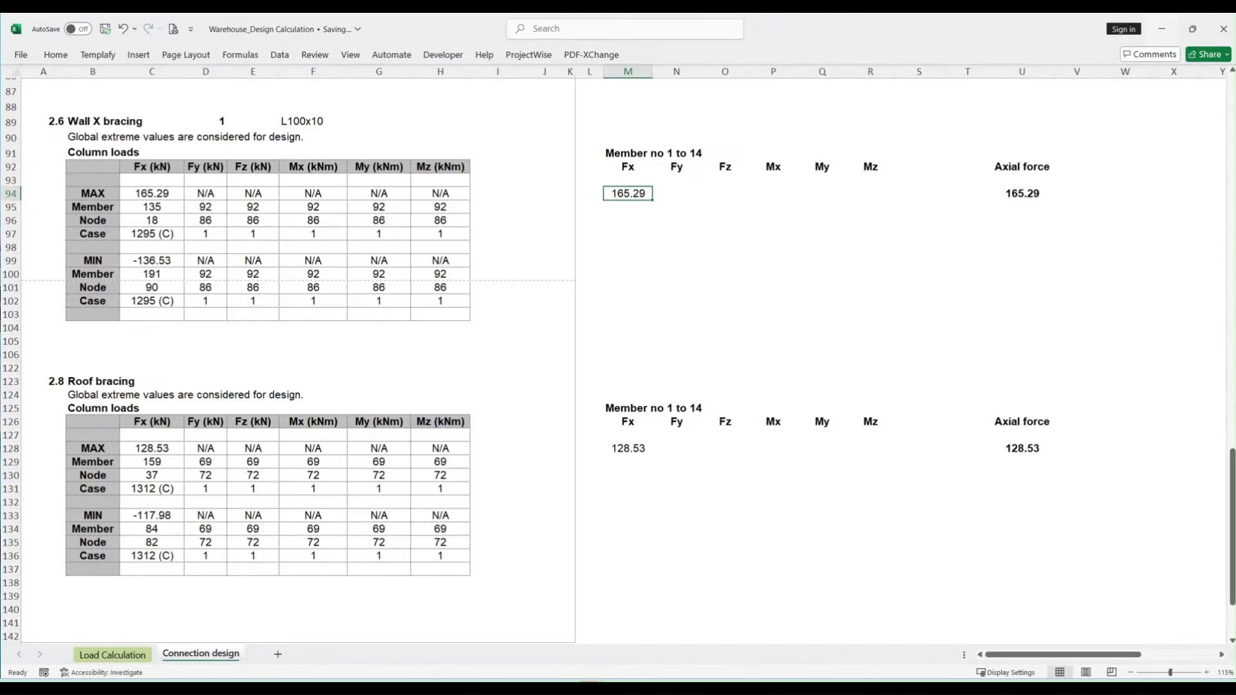
click(142, 446)
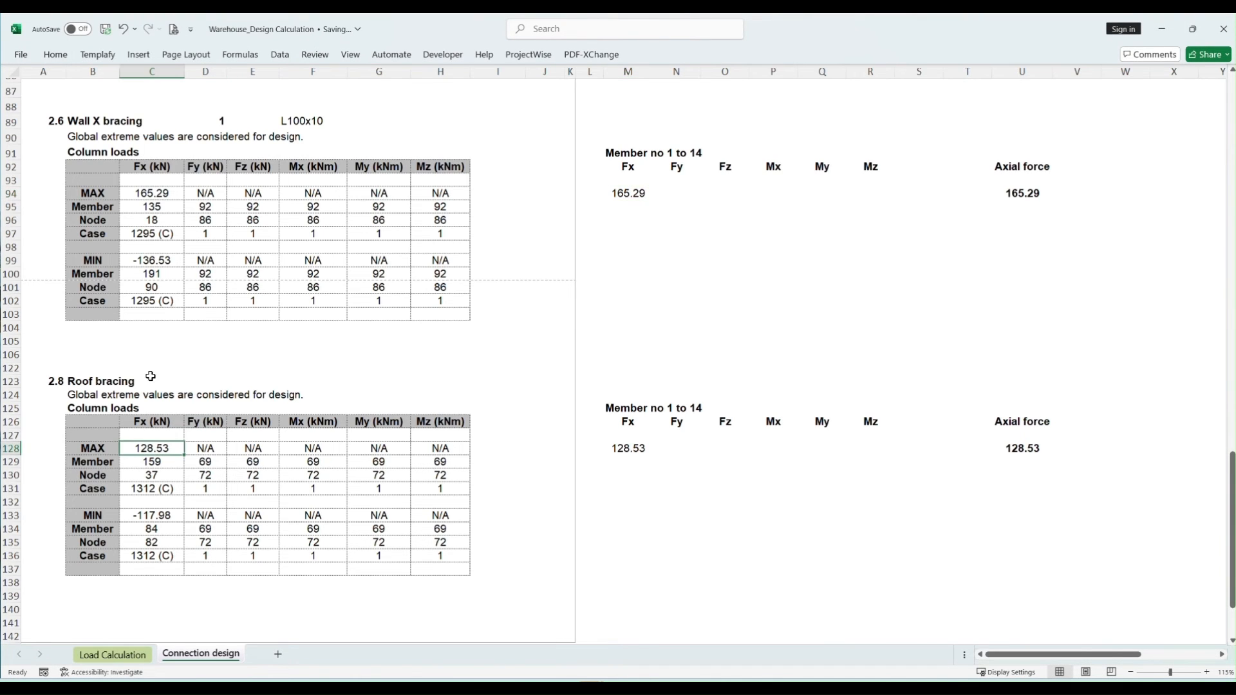
click(98, 193)
right_click(98, 194)
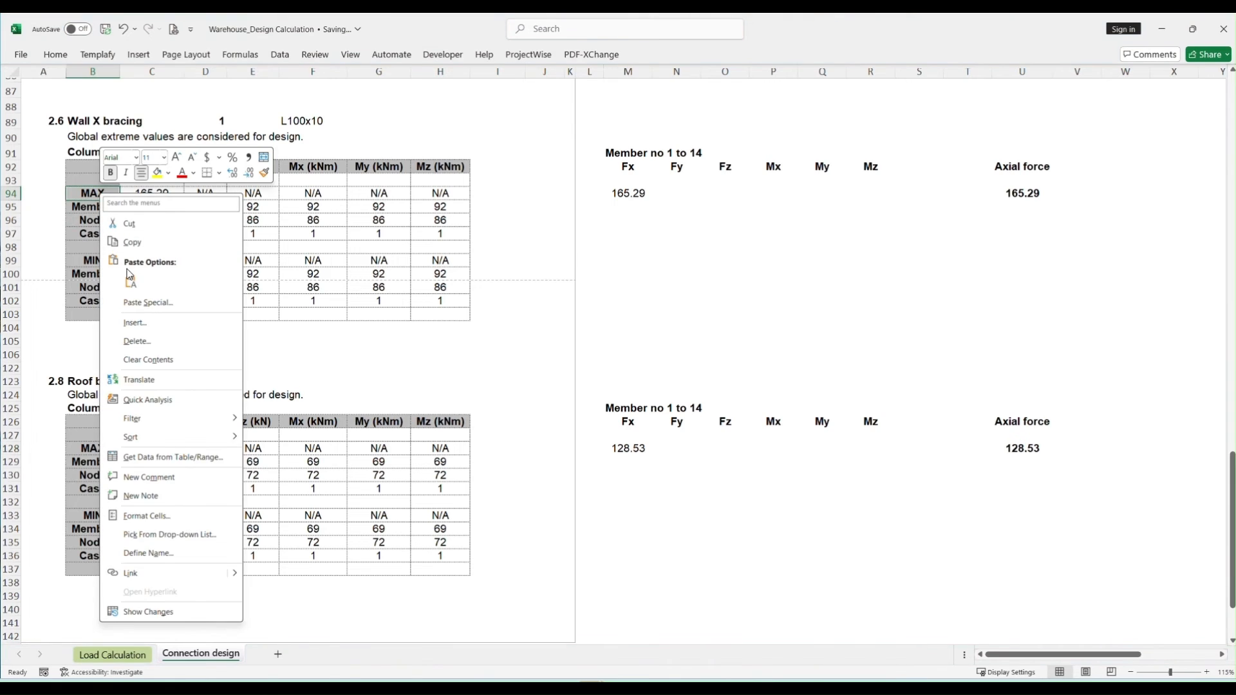
click(129, 274)
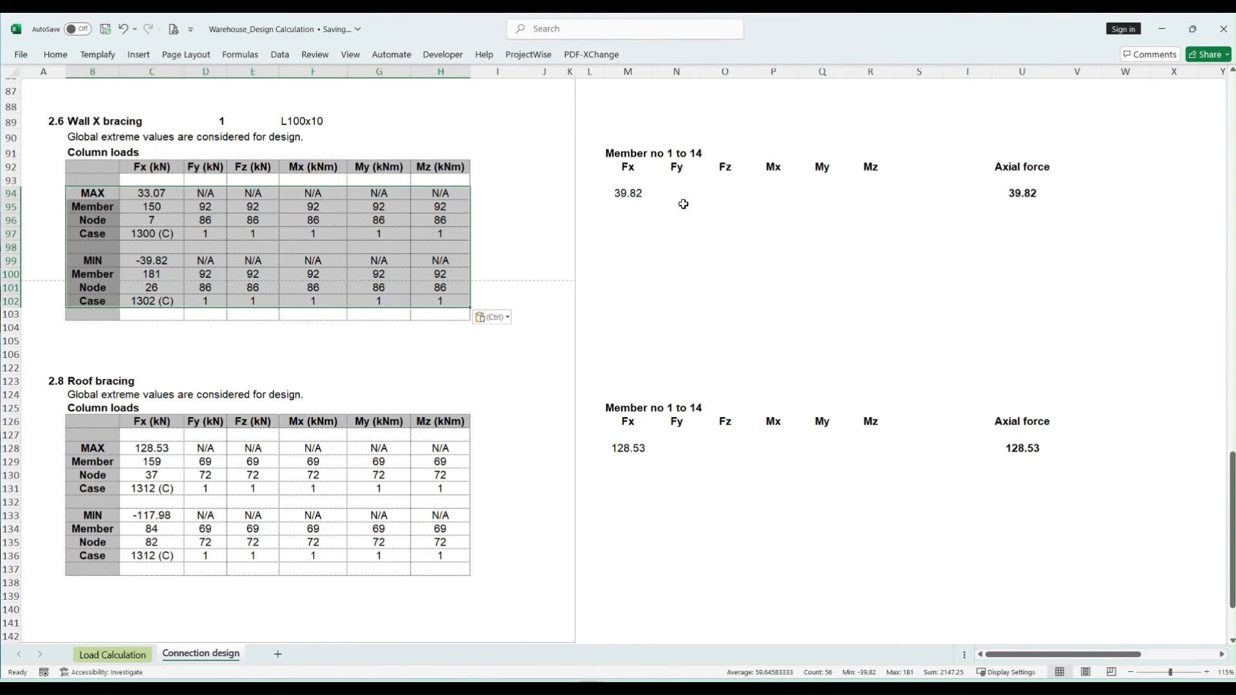
drag(628, 194, 1006, 192)
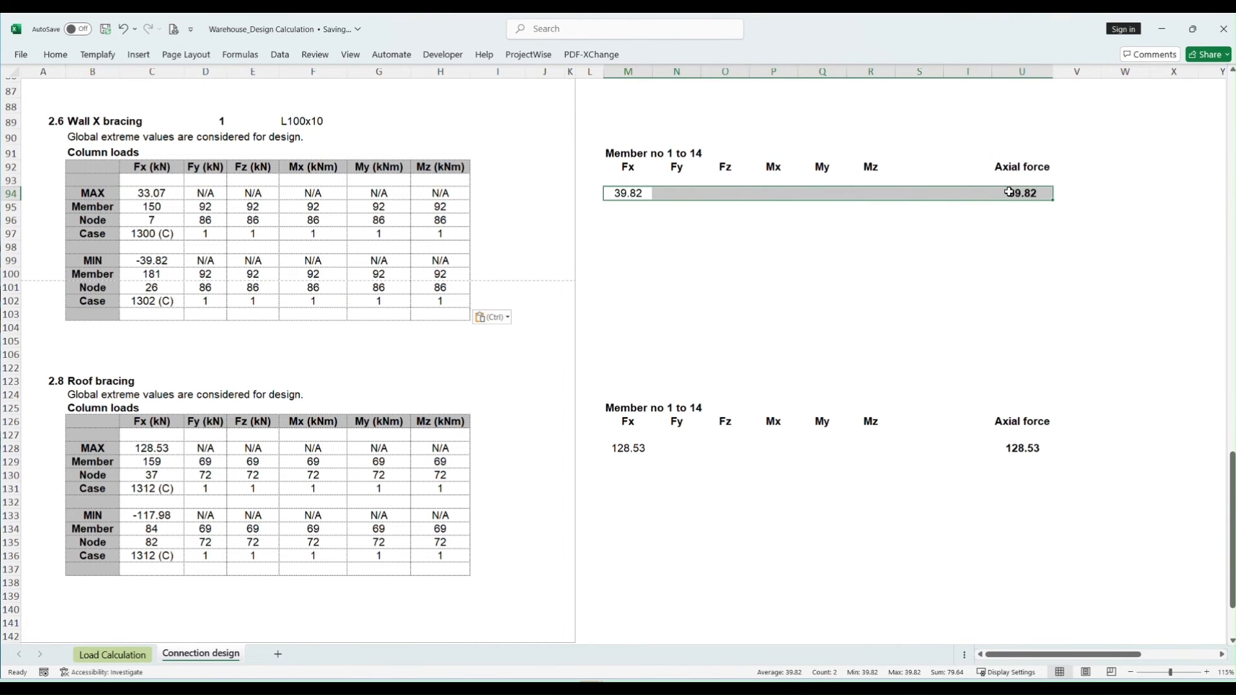
click(672, 258)
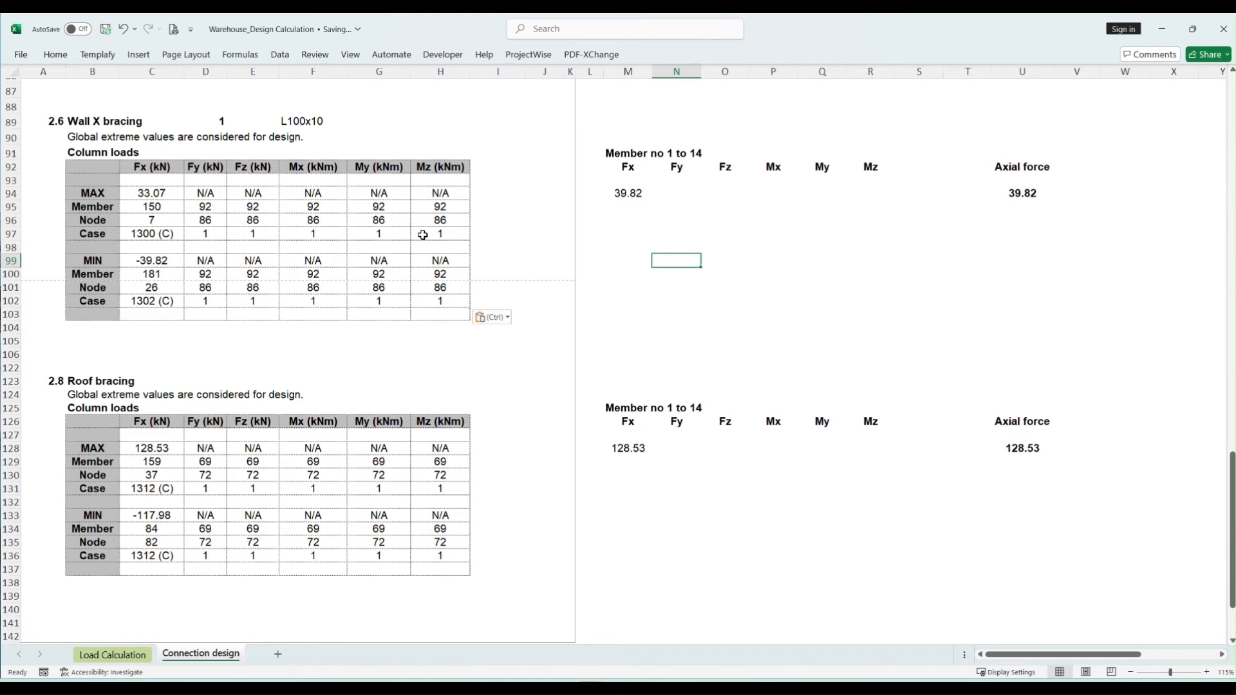
- Back in Robot, open steel connections design and start a new gusset plate connection of the truss chord node type
key(alt+Tab)
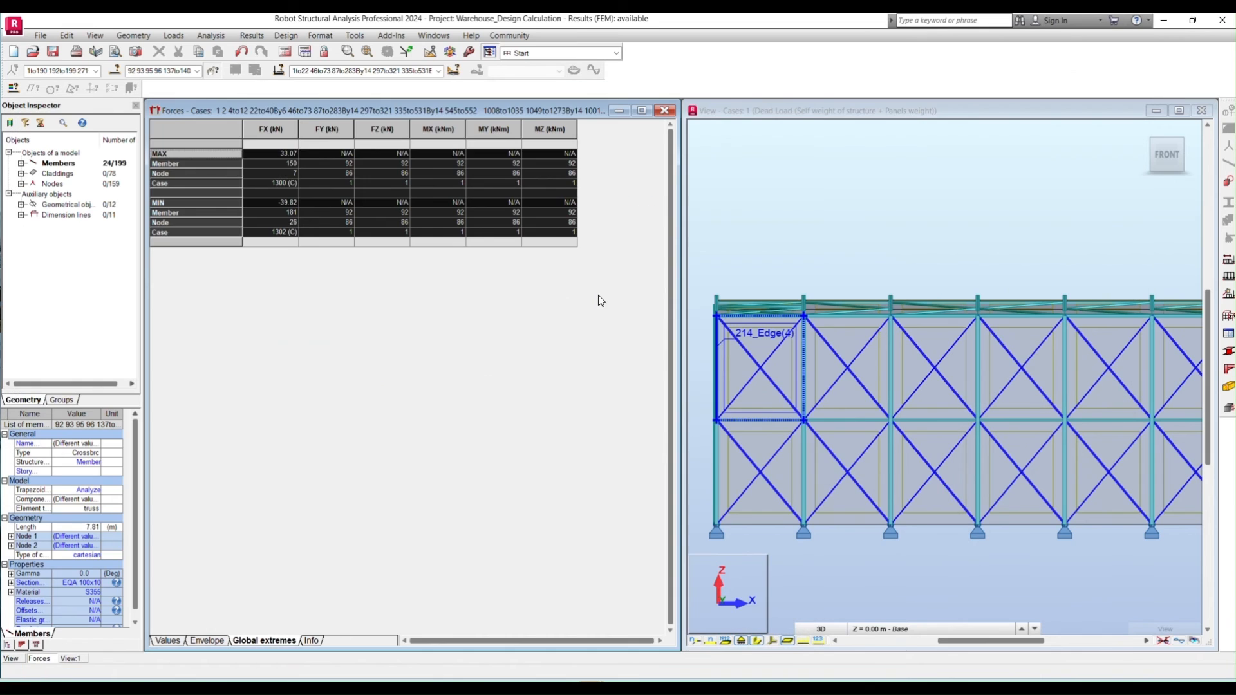
click(286, 35)
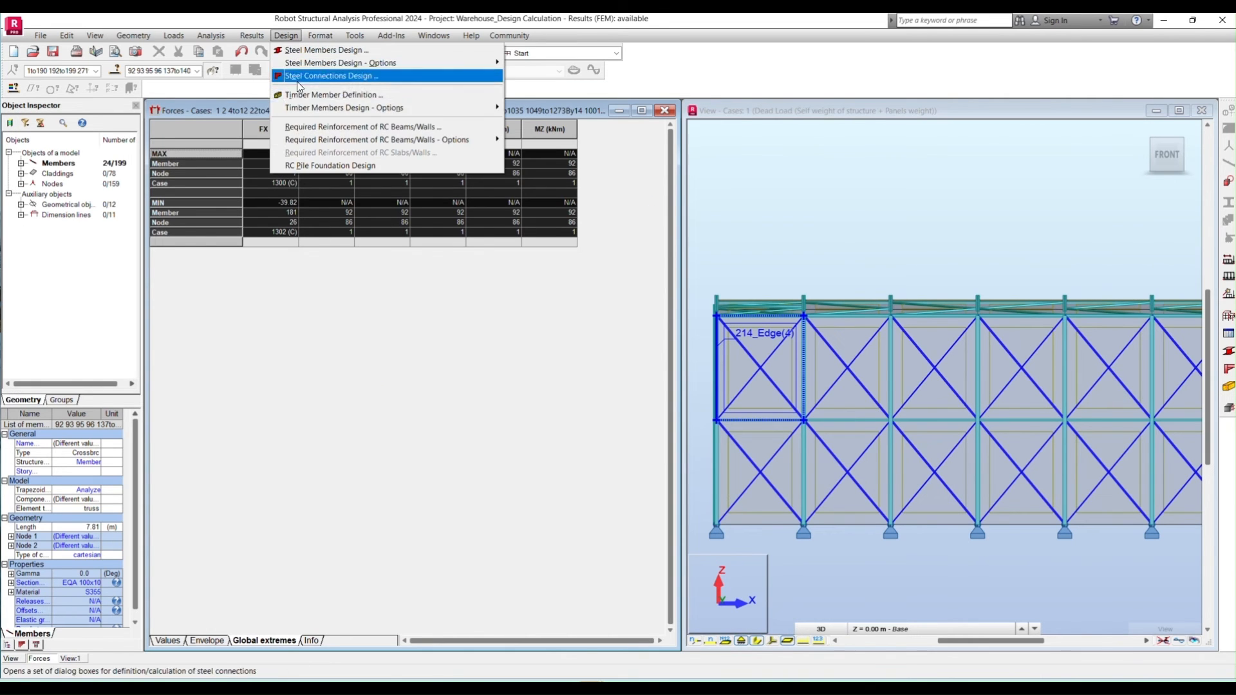
click(312, 77)
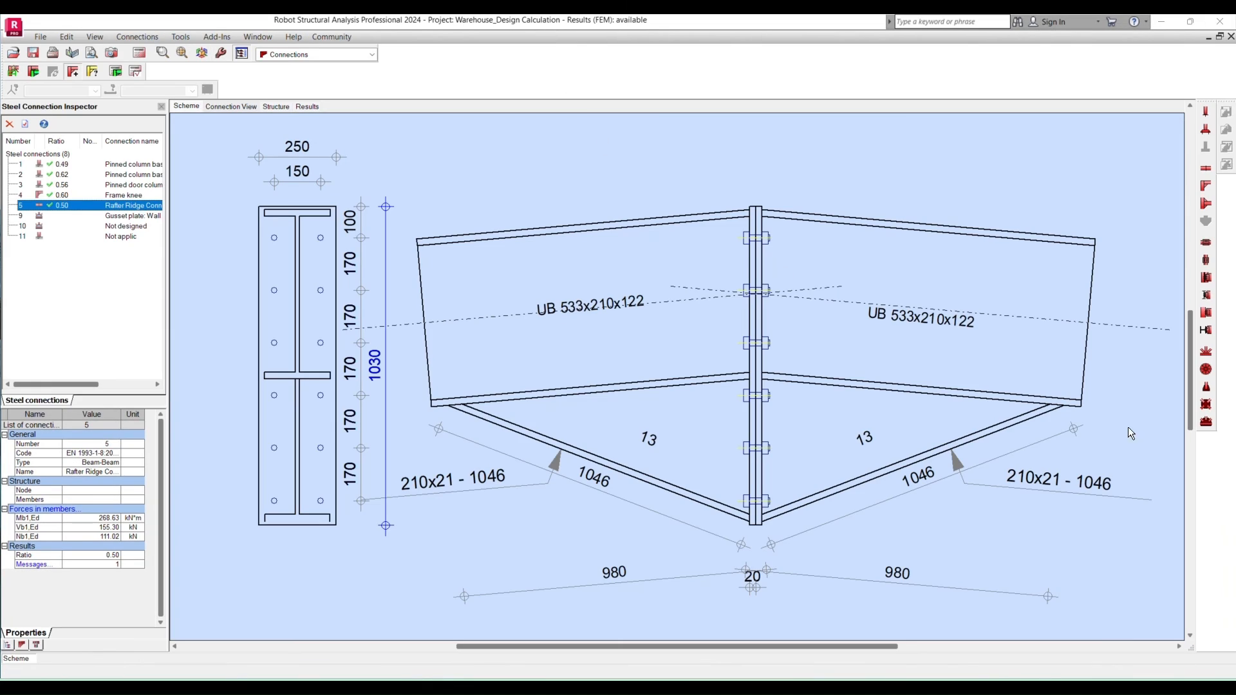
click(1208, 425)
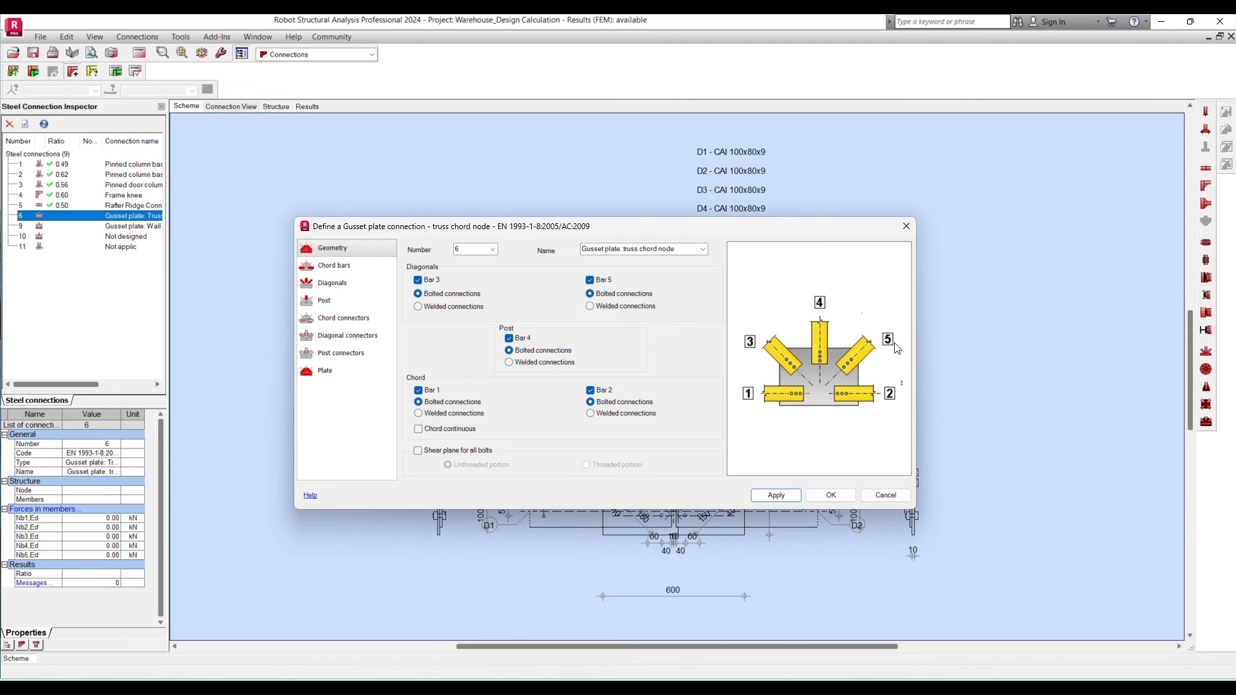
- Remove chord bars 1 and 2 and post bar 4 from the gusset plate connection, keeping bolted diagonals 3 and 5
click(419, 390)
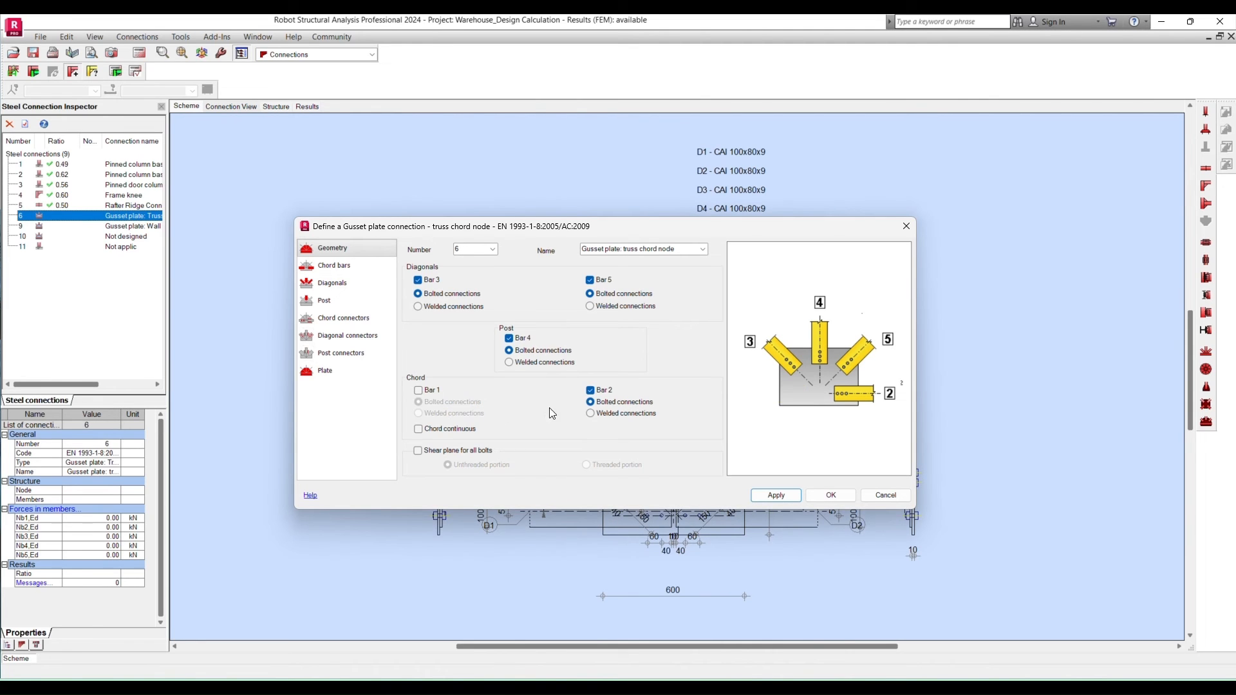
click(591, 391)
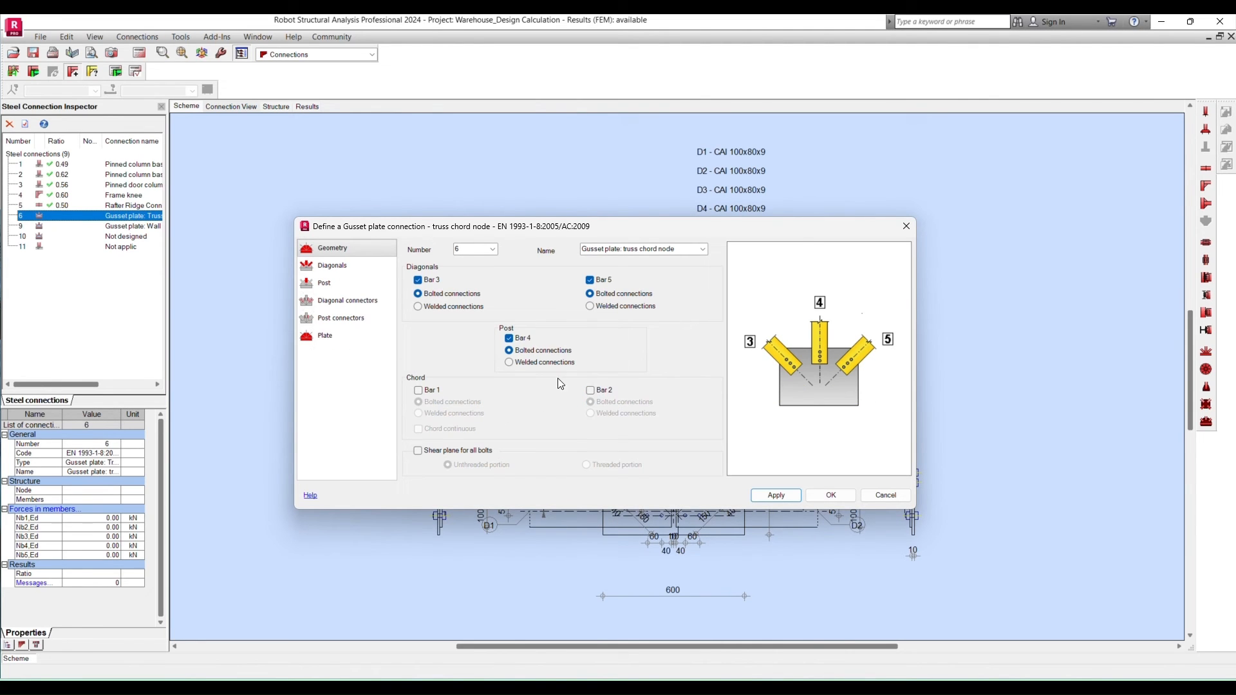
click(509, 338)
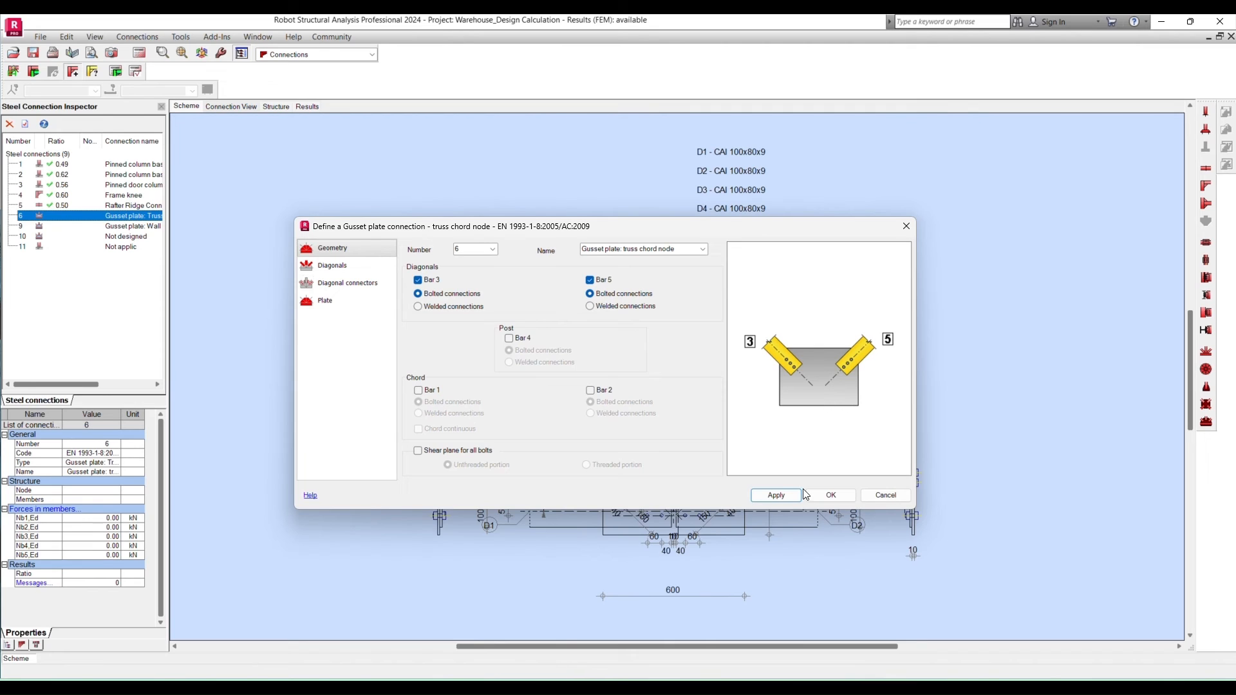
click(775, 496)
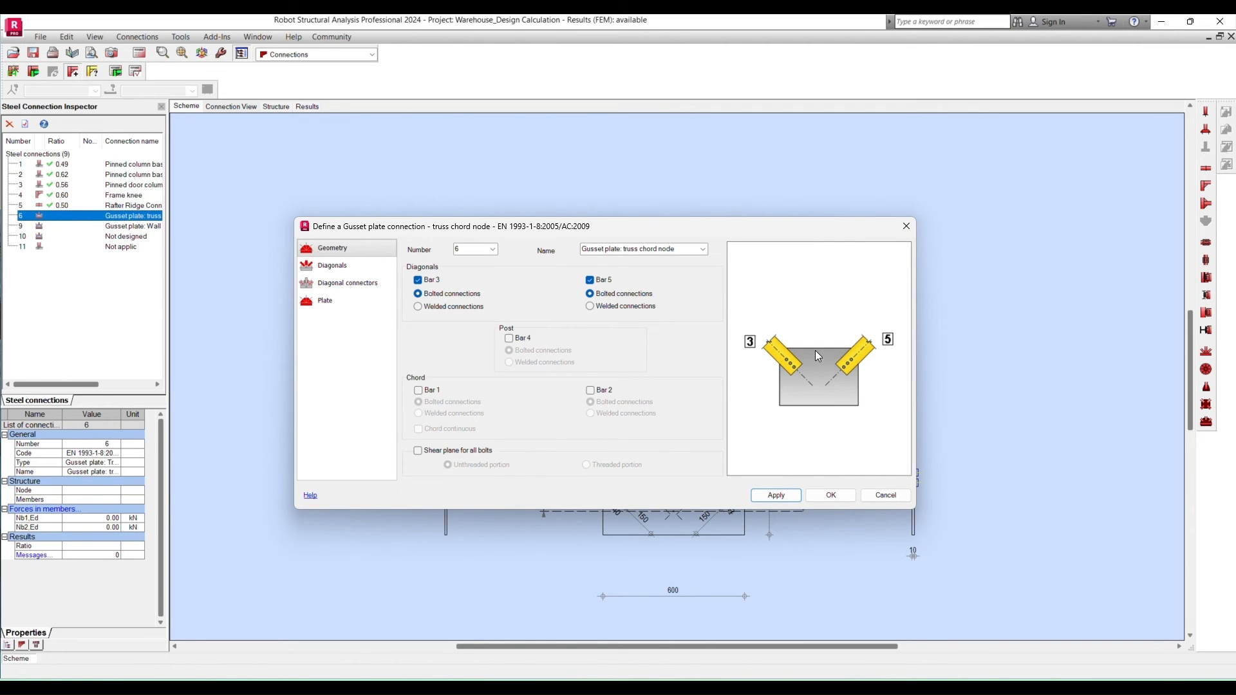
- Rename the new connection as "Gusset plate: Wall bracing" and apply the name
click(673, 249)
click(641, 251)
drag(625, 251, 685, 251)
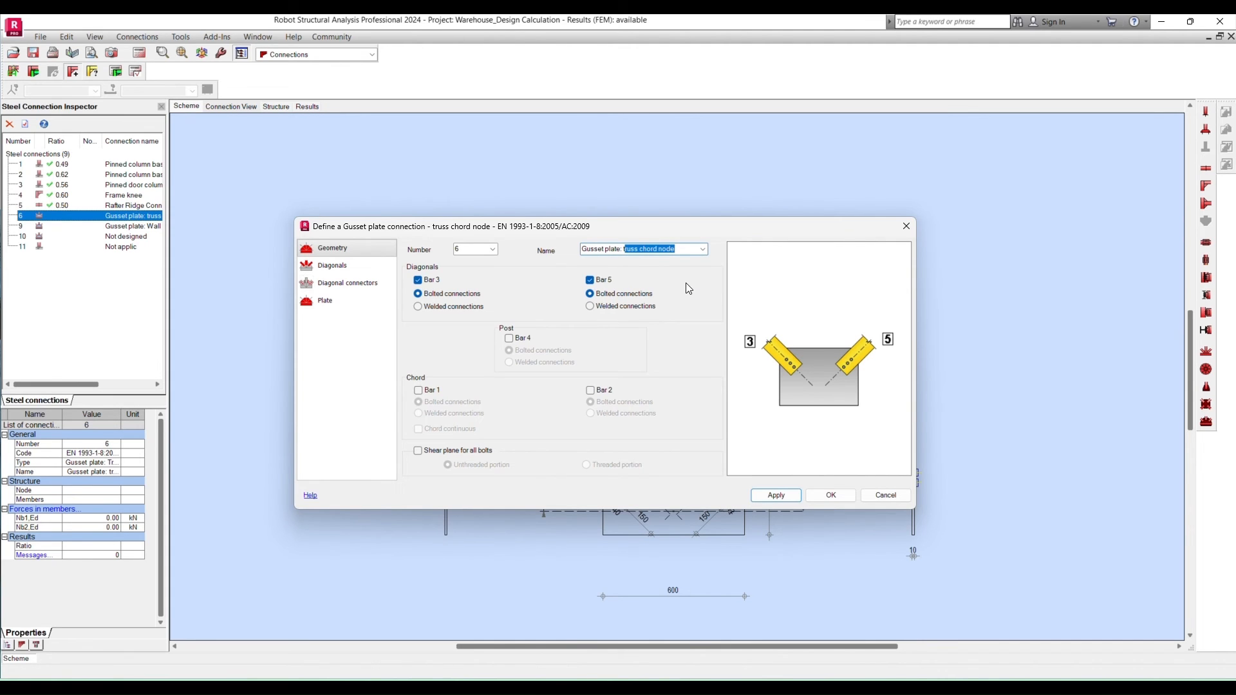
key(BackSpace)
text(Wall bracing)
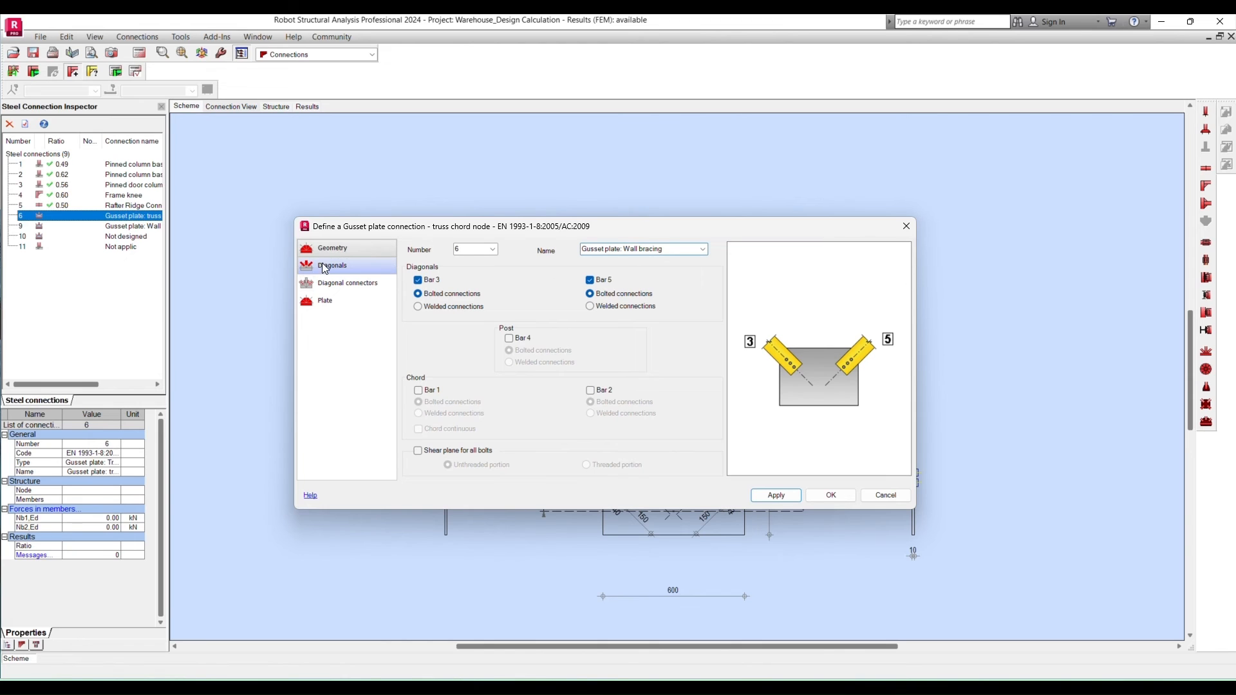
click(779, 496)
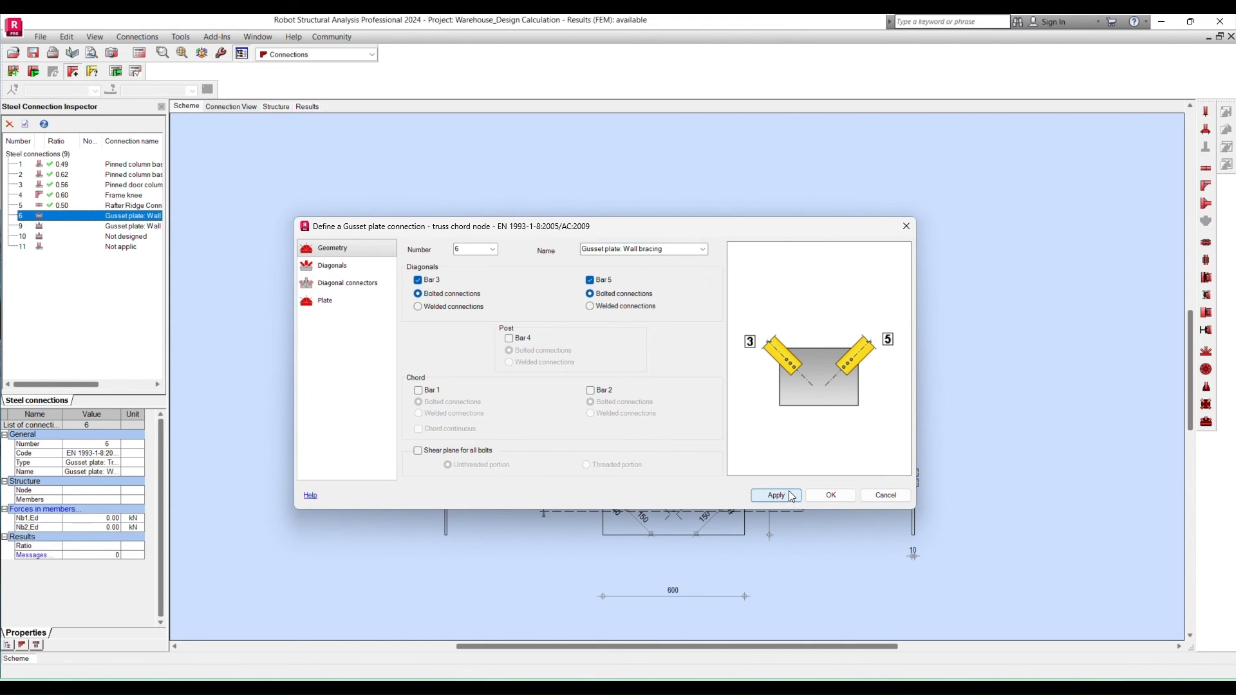
- Assign section EQA 100x10 and material S355 to diagonal bars 3 and 5
click(347, 265)
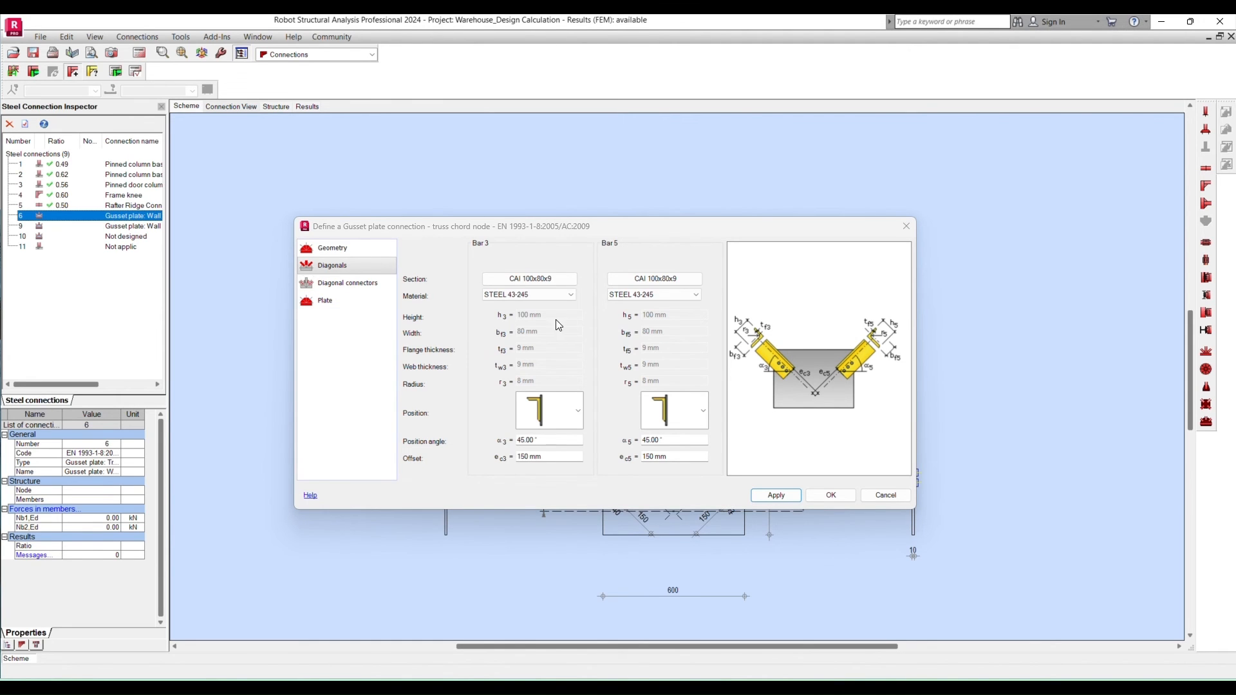
click(539, 284)
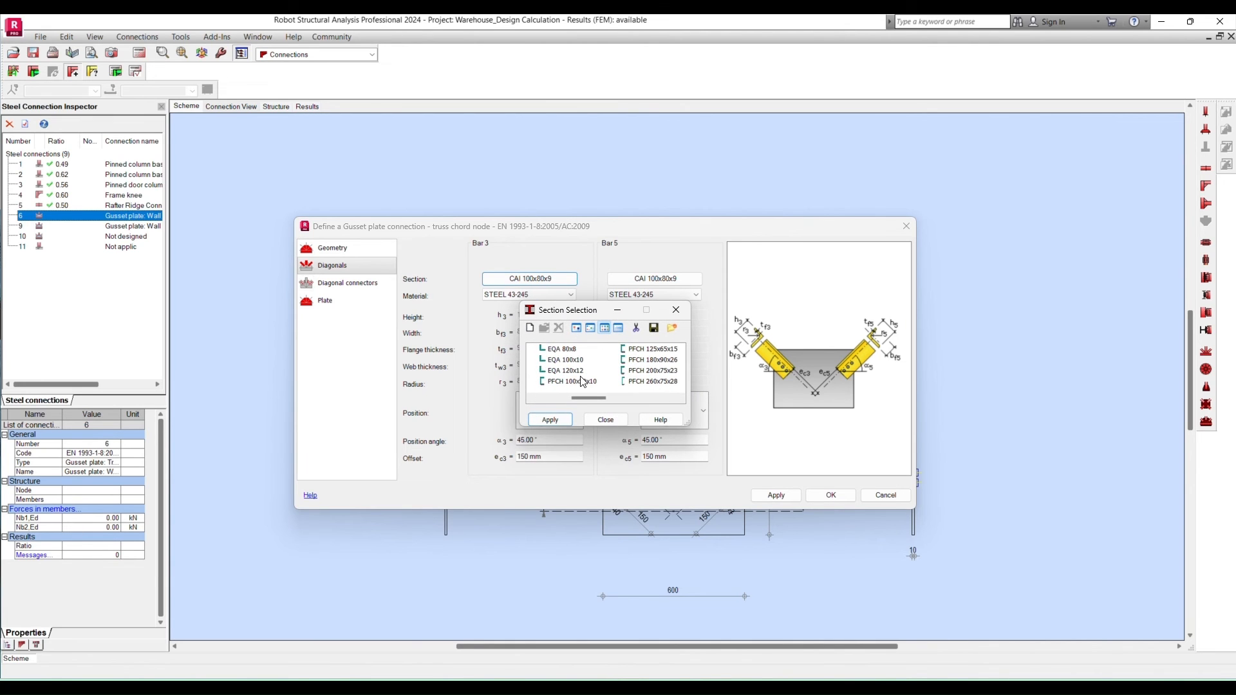
click(565, 360)
click(550, 420)
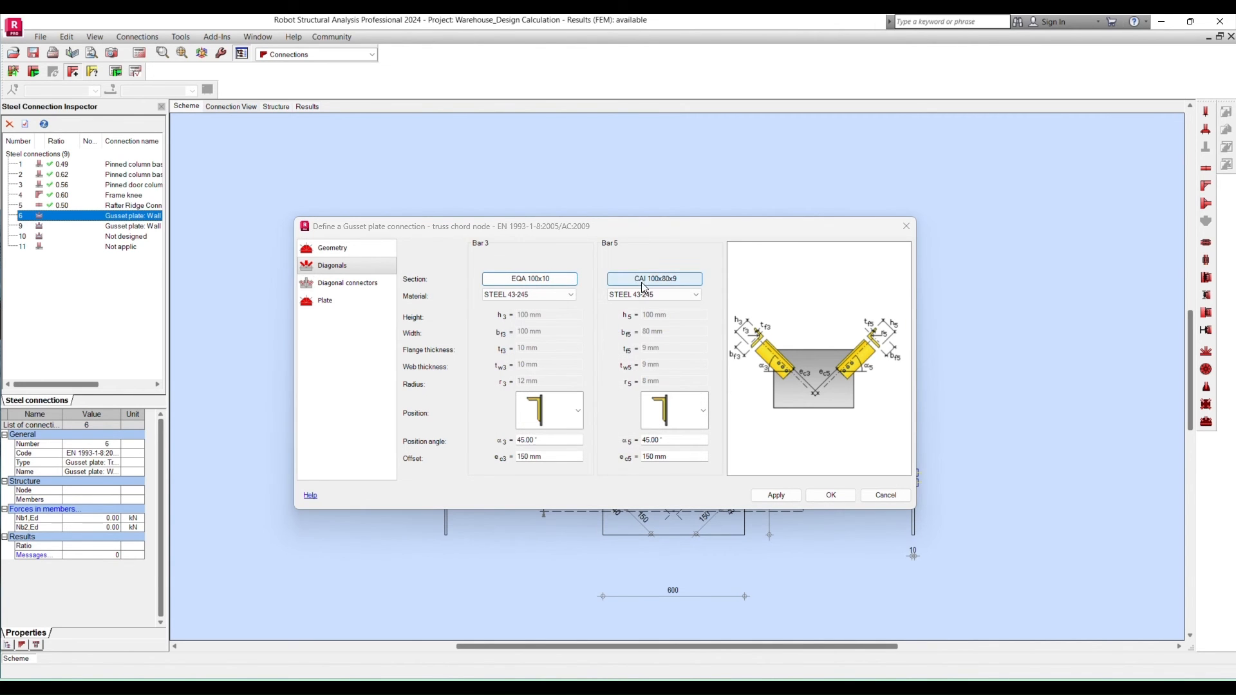
click(519, 295)
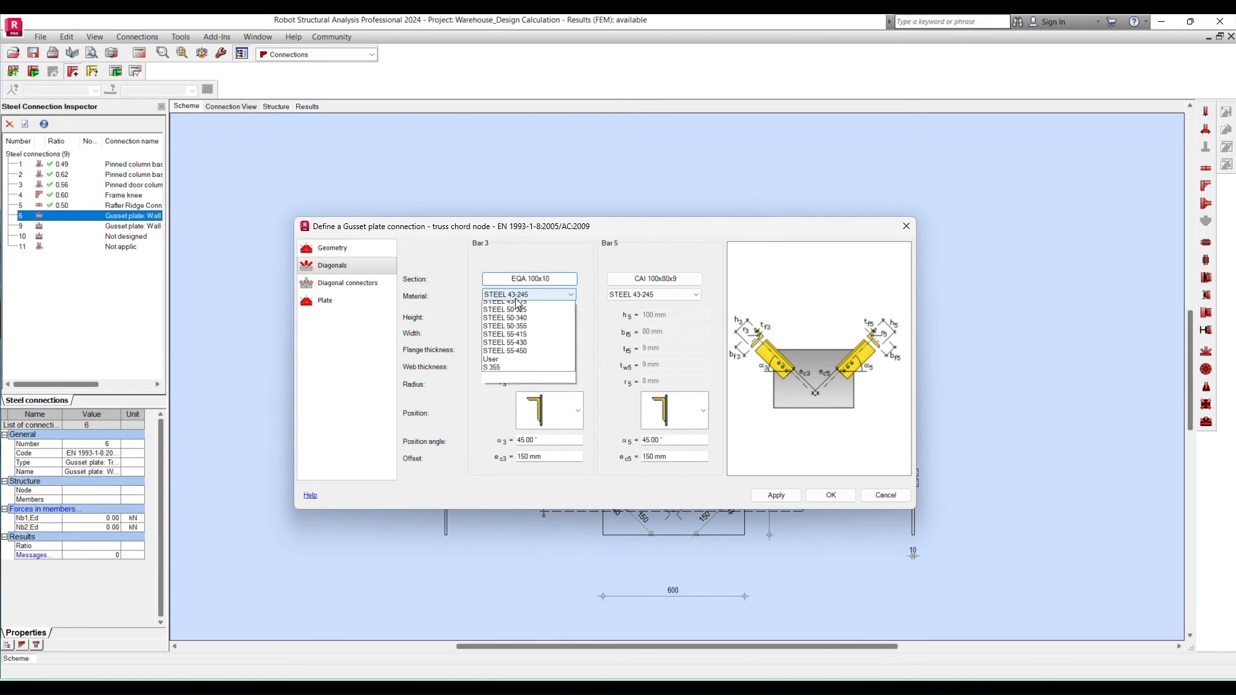
click(499, 368)
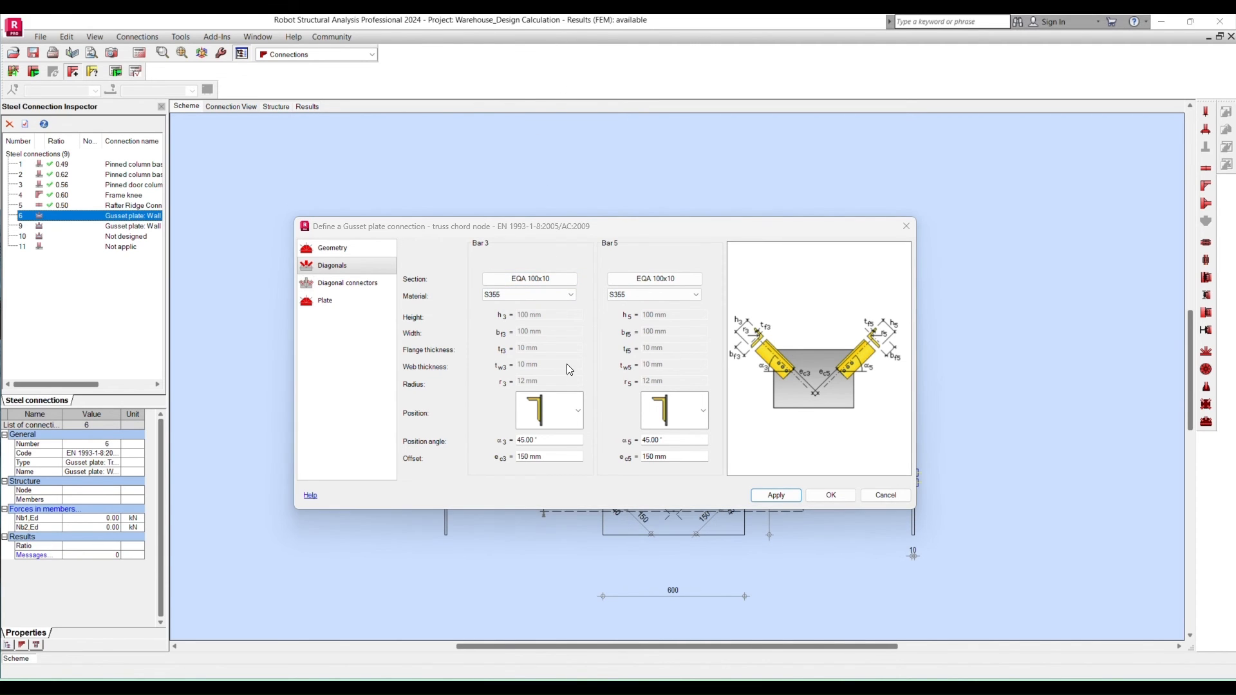
- Review the angle orientation options, position angles and offsets of diagonal bars 3 and 5
click(579, 410)
scroll(558, 458, down, 2)
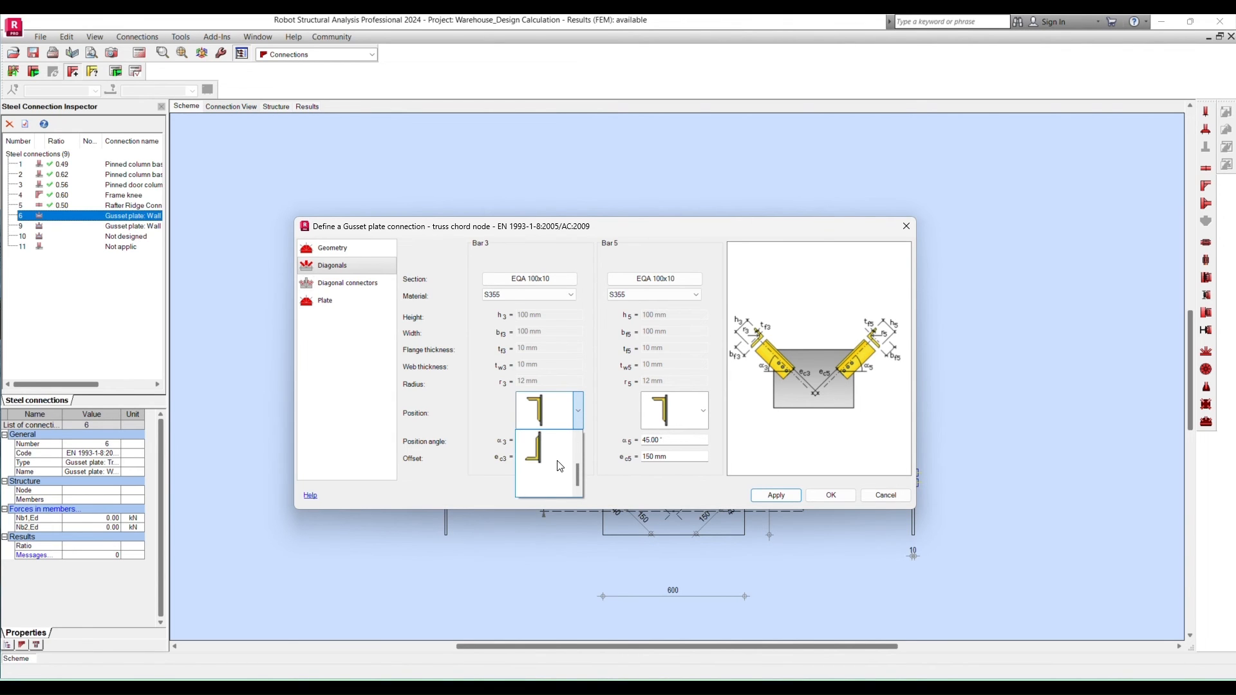
scroll(558, 458, up, 2)
click(575, 351)
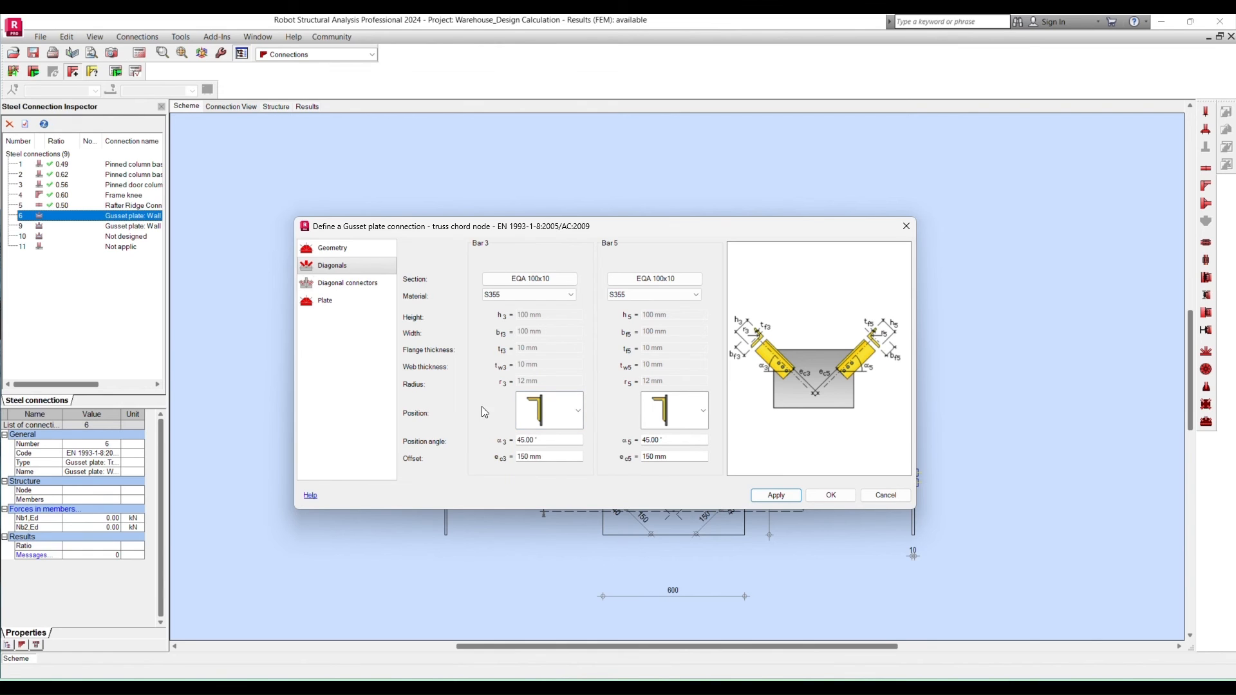
click(579, 415)
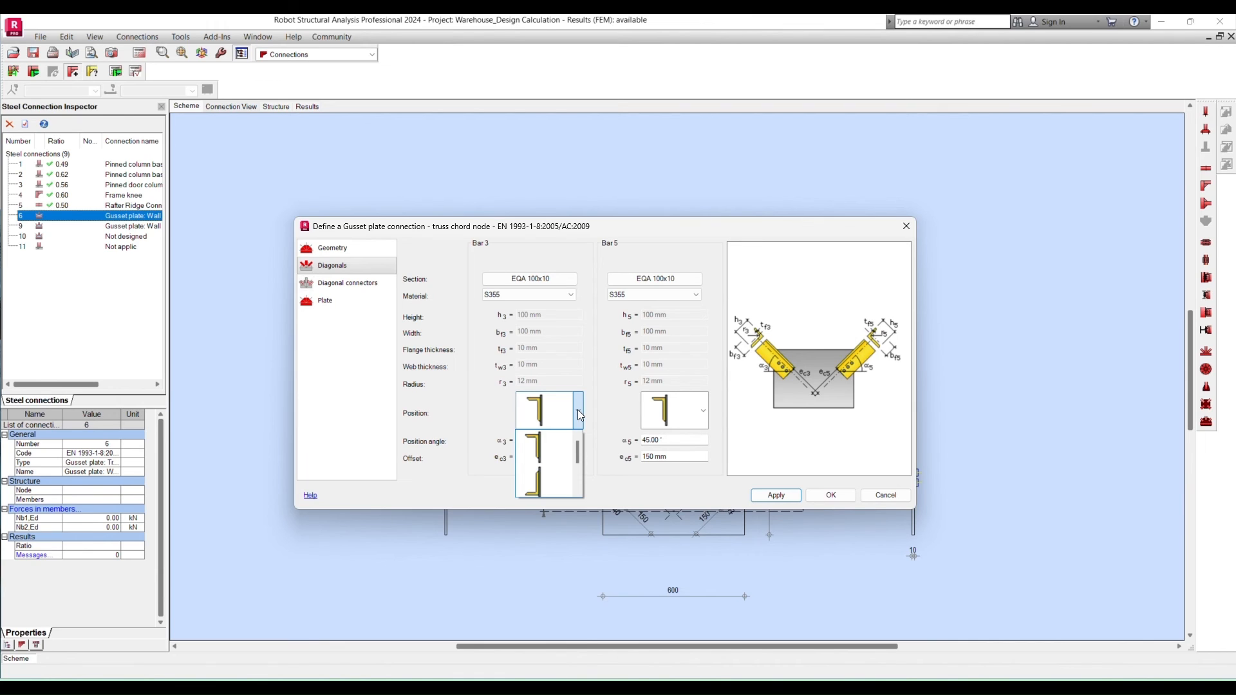
click(577, 410)
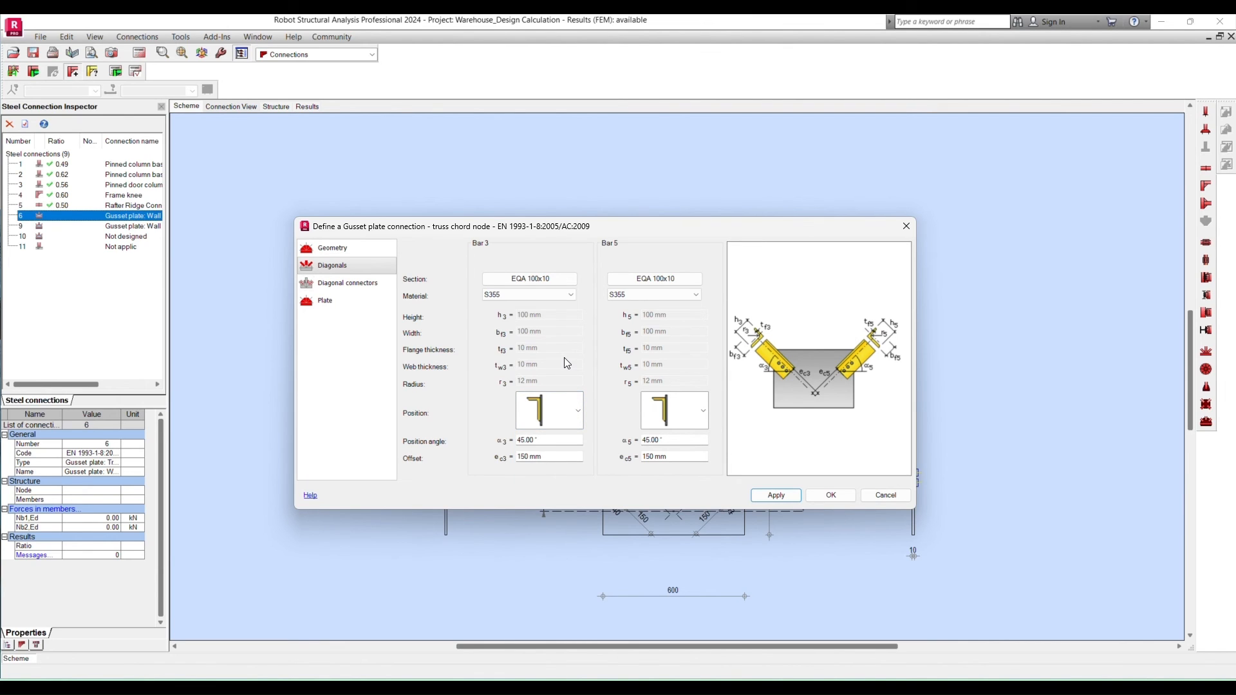
click(552, 440)
click(650, 442)
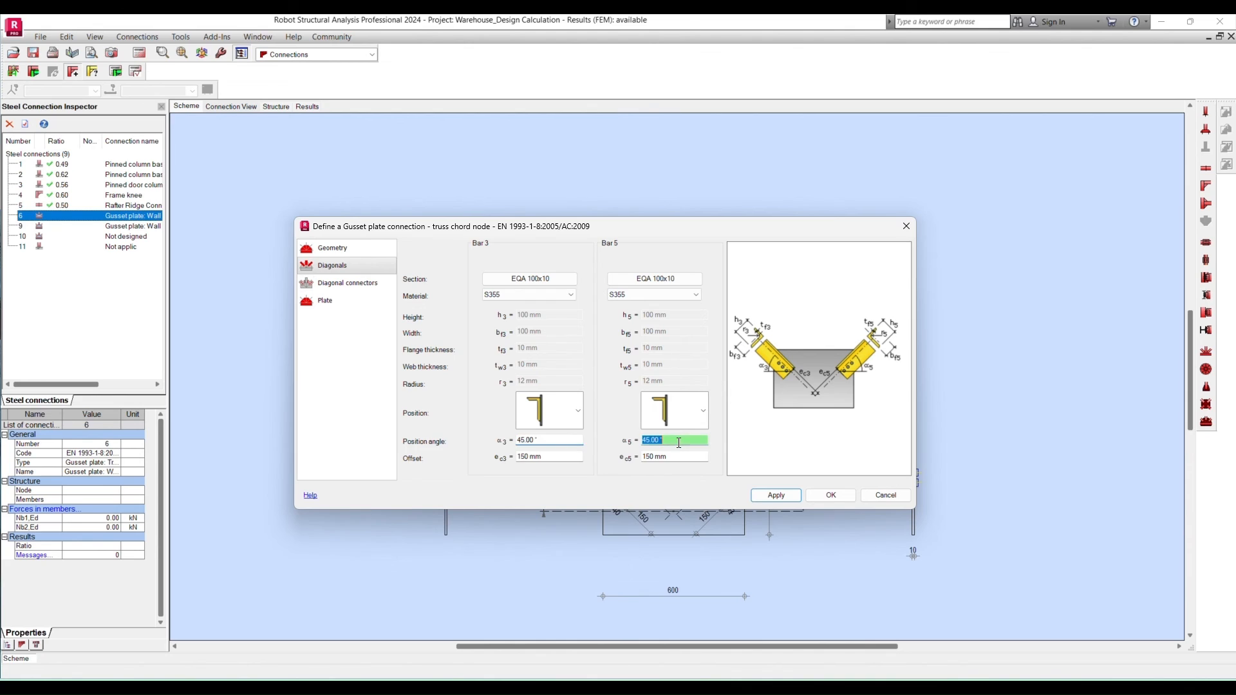
click(542, 459)
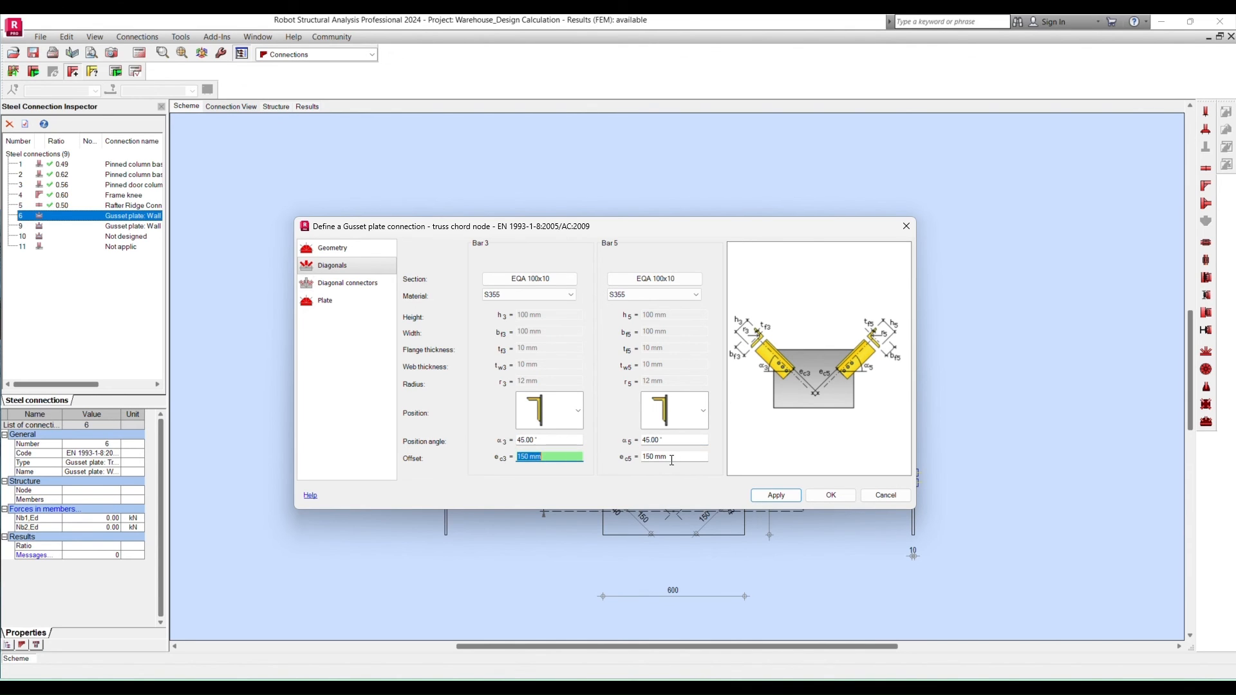
key(Tab)
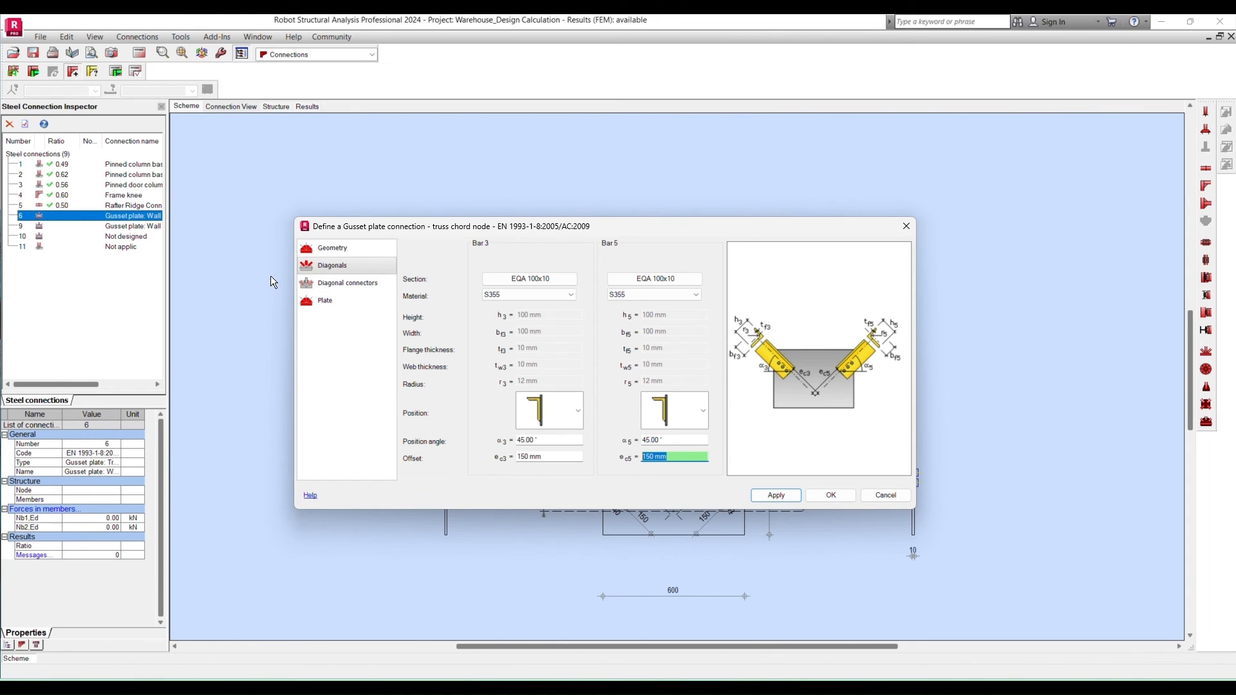
- Set the diagonal connectors' bolt diameter to M16 for both bolts 3 and bolts 5
click(345, 284)
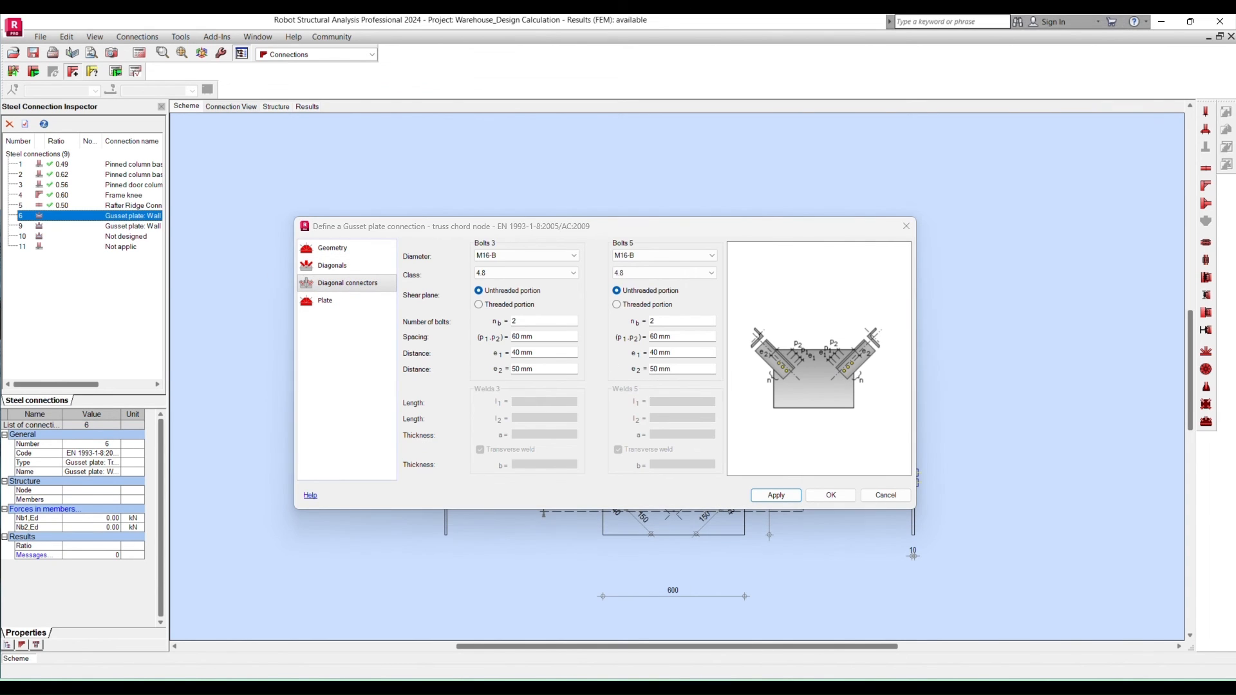
click(572, 256)
click(519, 258)
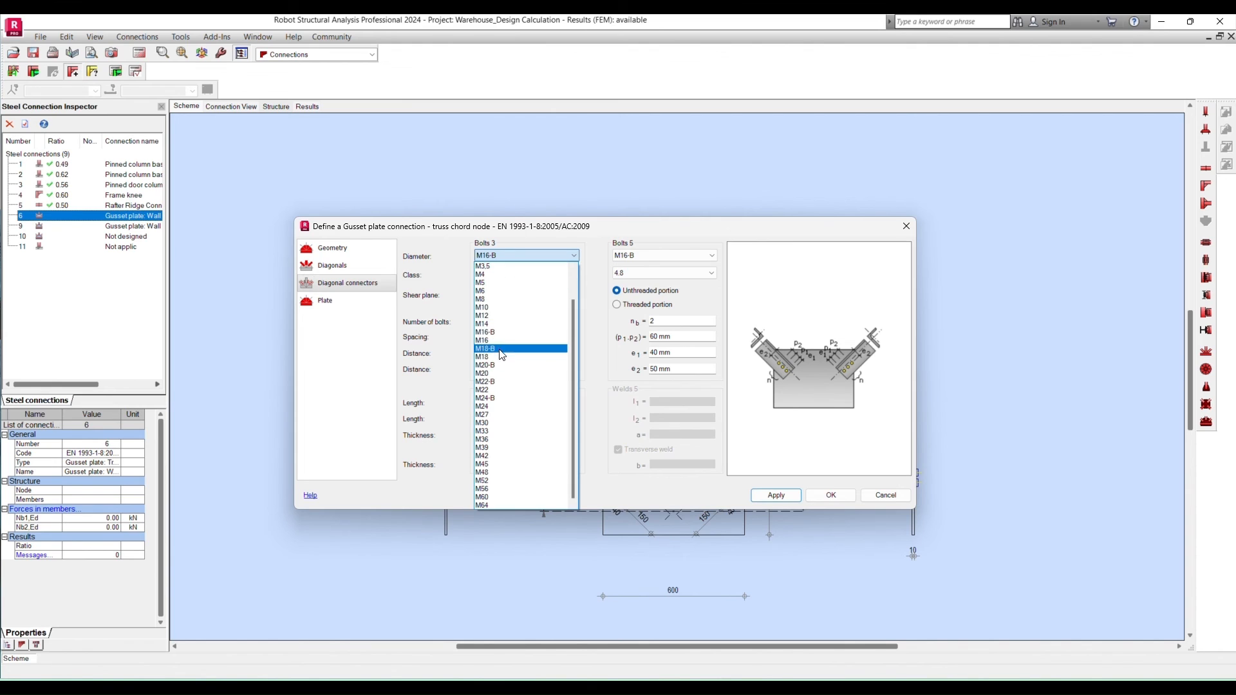
click(504, 346)
click(677, 254)
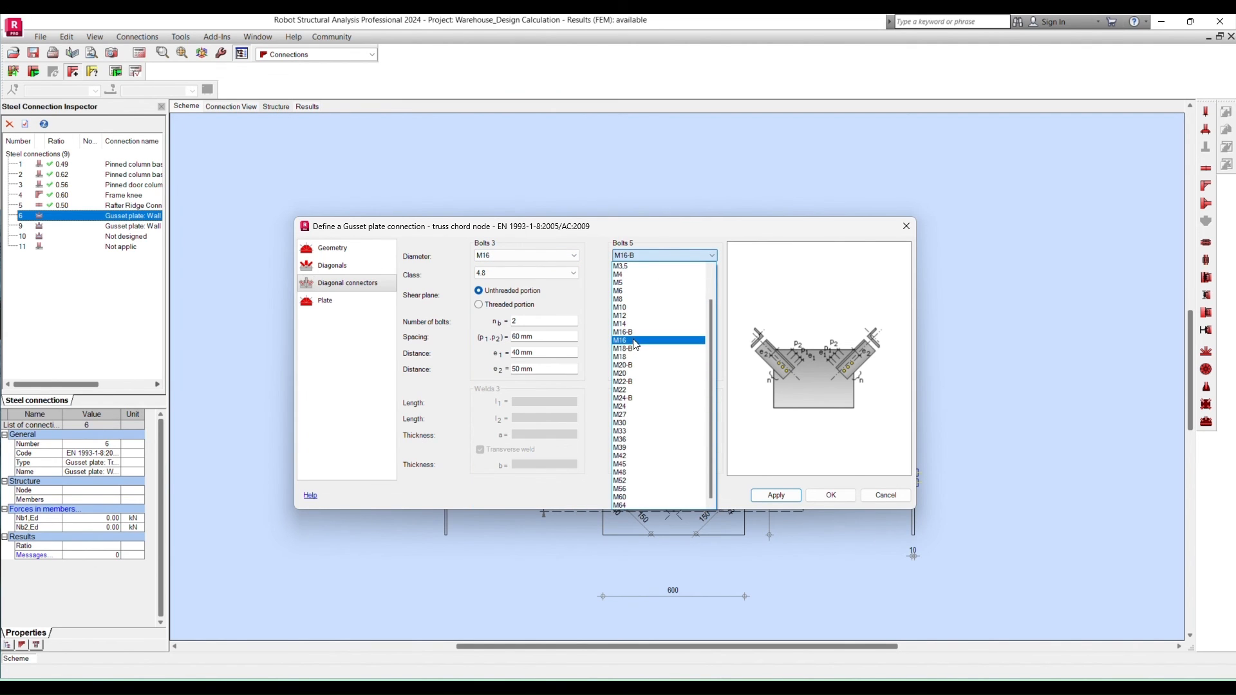
click(633, 341)
- Set the bolt class to 8.8 for both bolts 3 and bolts 5 of the diagonal connectors
click(551, 273)
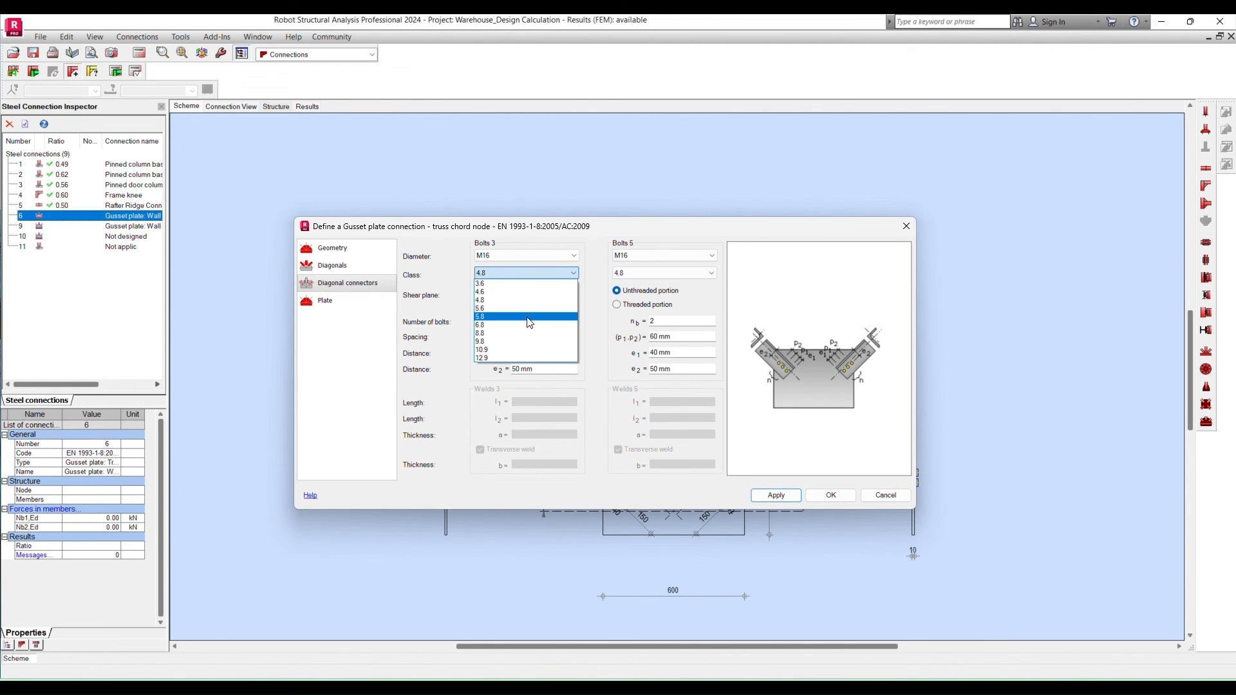
click(515, 331)
click(645, 273)
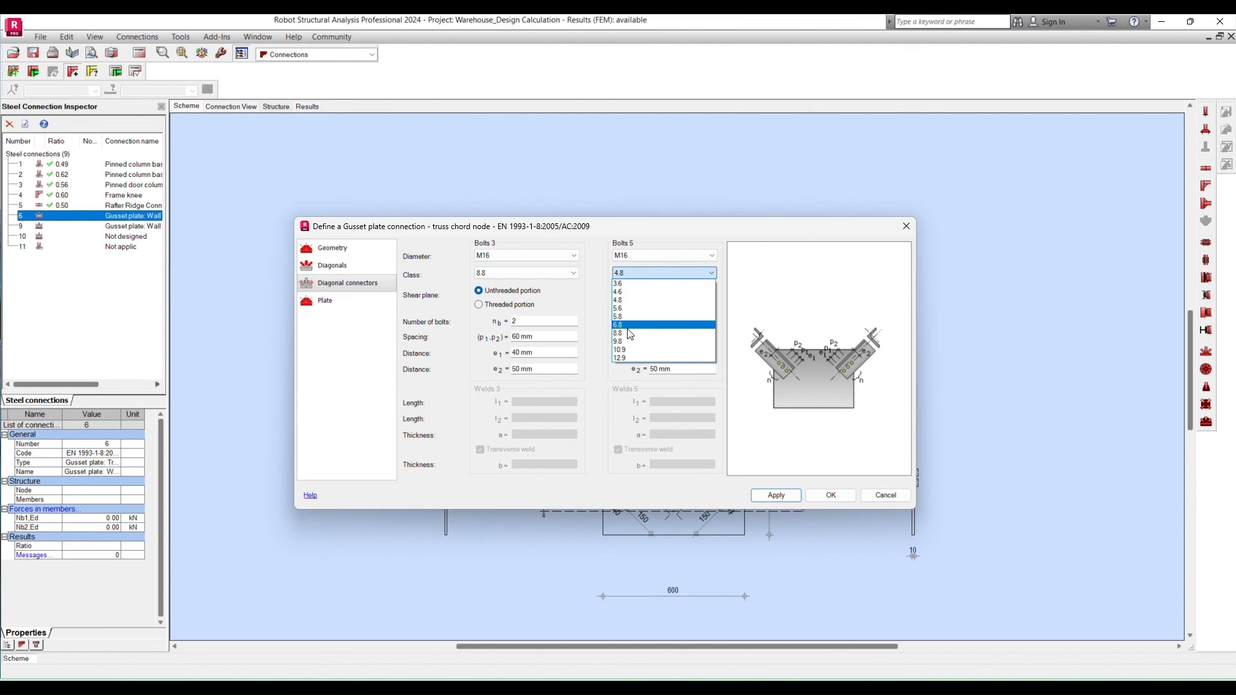
click(627, 332)
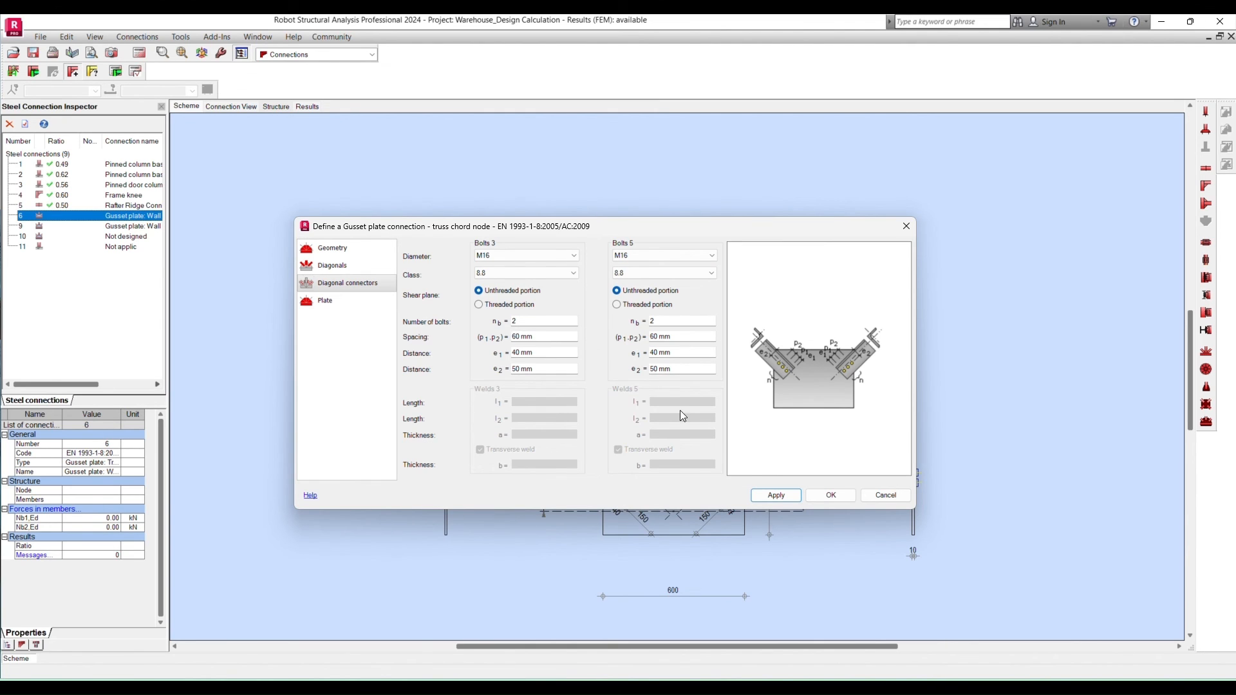
- Assign material S355 to the gusset plate, apply it and accept the wall bracing connection definition
mouse_move(568, 229)
mouse_down()
mouse_move(589, 231)
mouse_move(795, 130)
mouse_move(775, 98)
mouse_up()
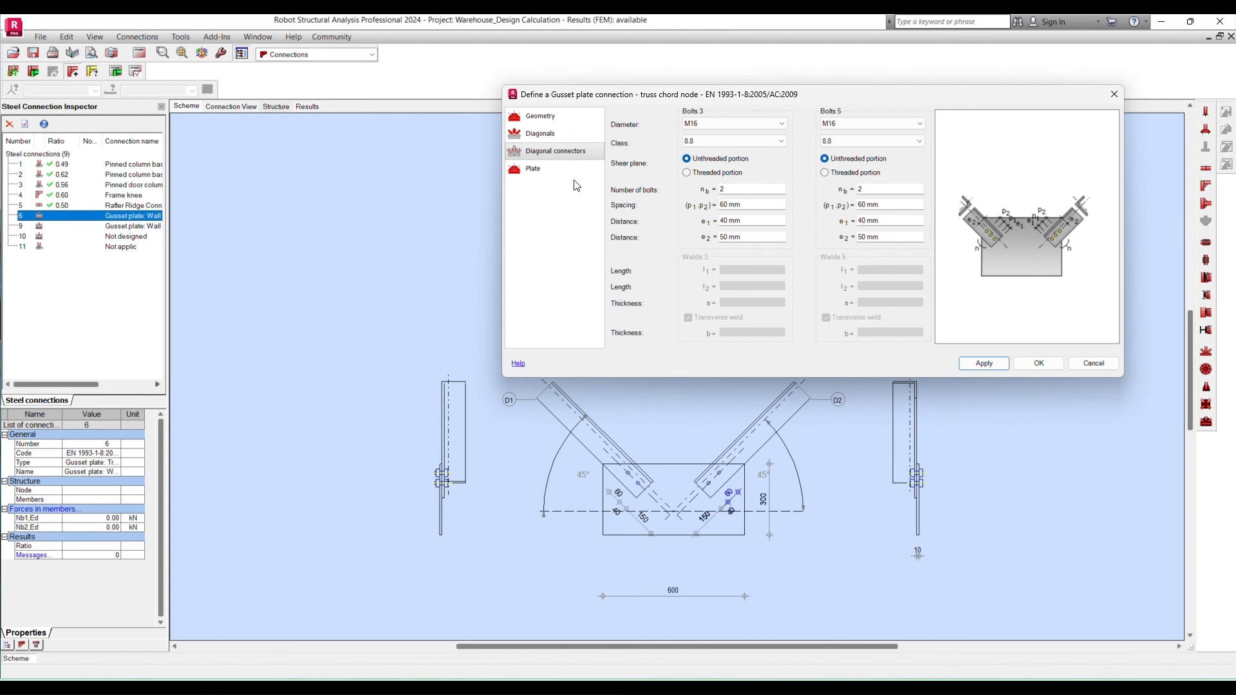
click(558, 171)
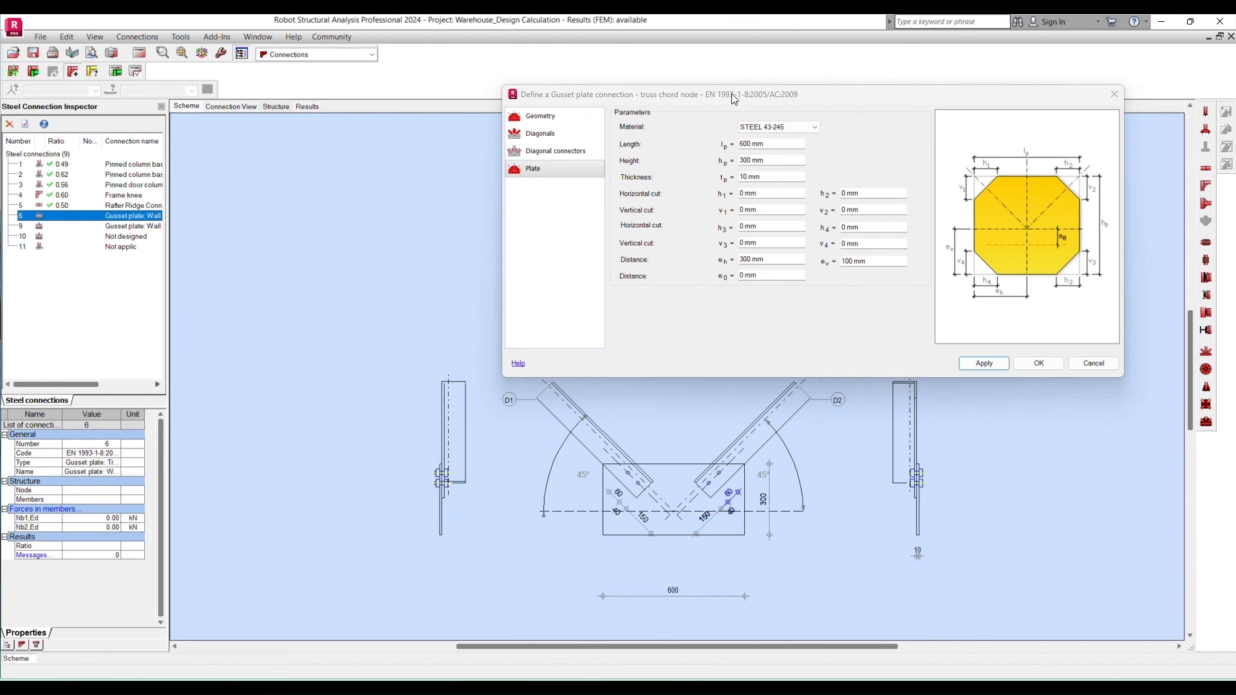
click(790, 131)
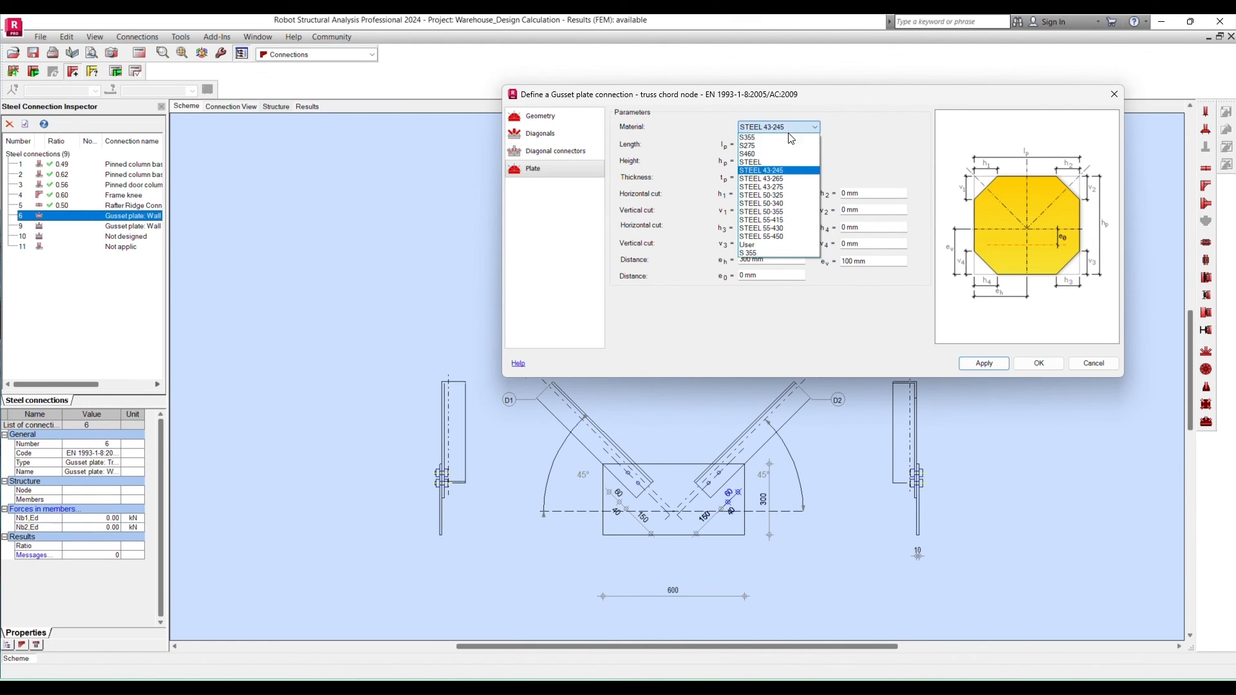
click(759, 152)
key(Tab)
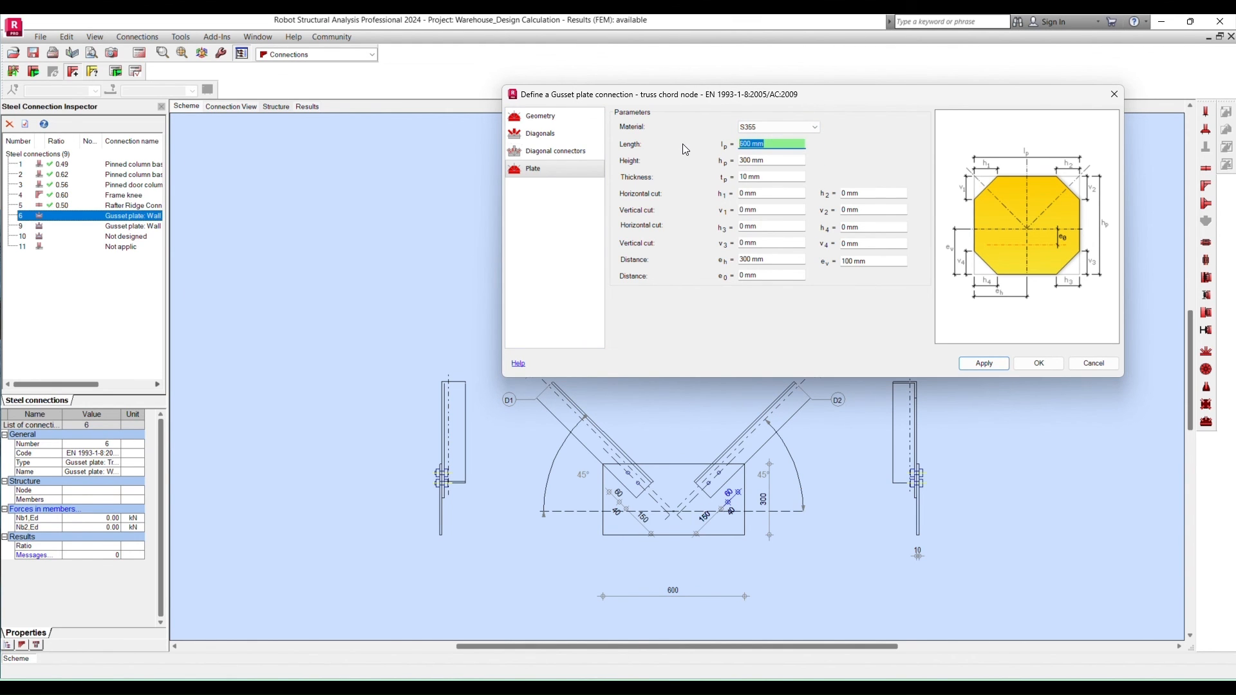
key(Tab)
key(Tab)
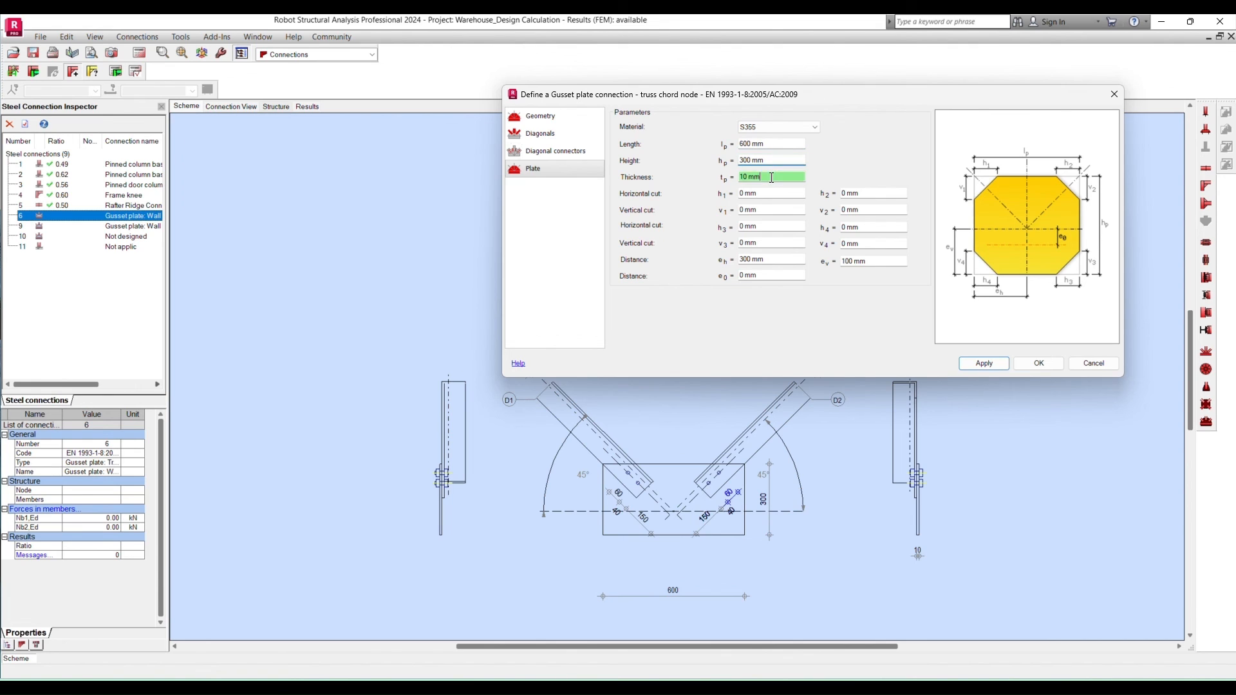
key(Tab)
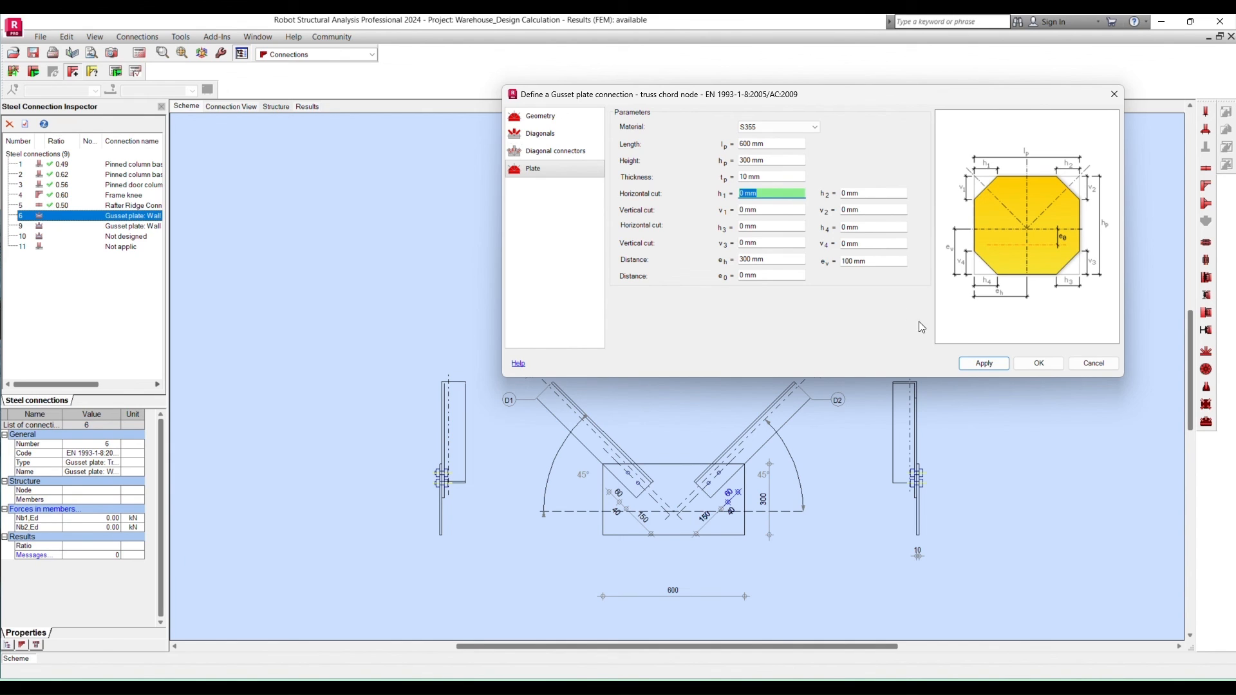
click(971, 361)
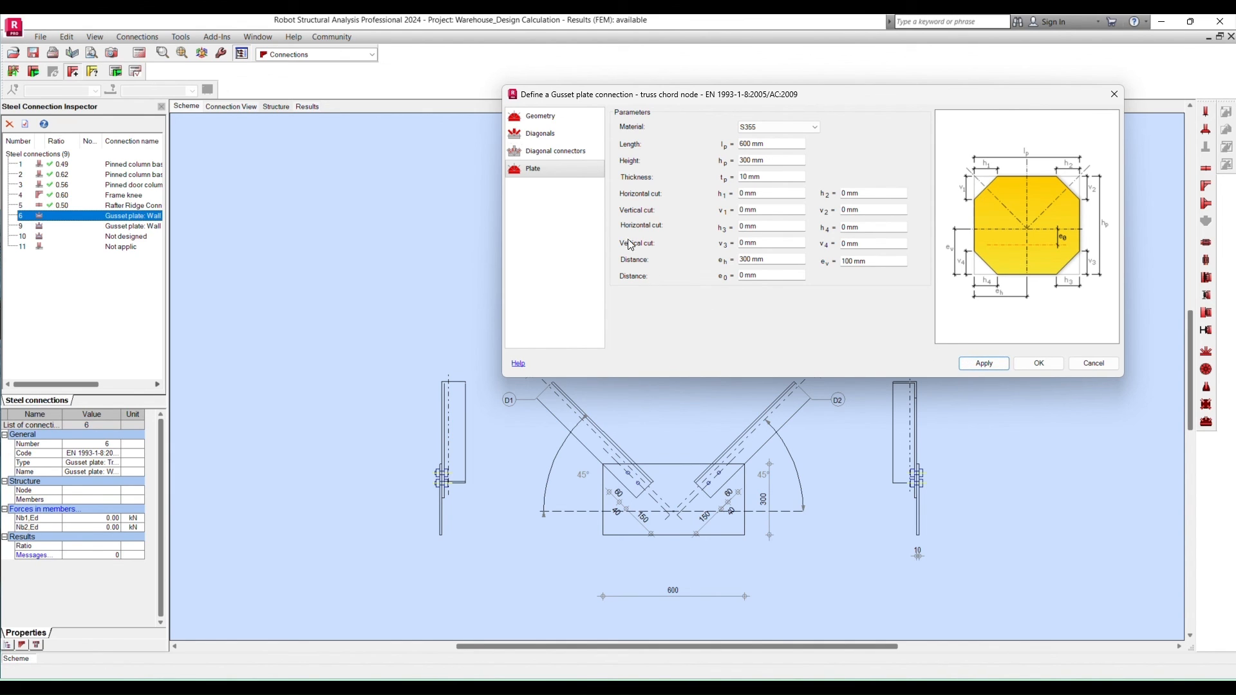
click(1058, 366)
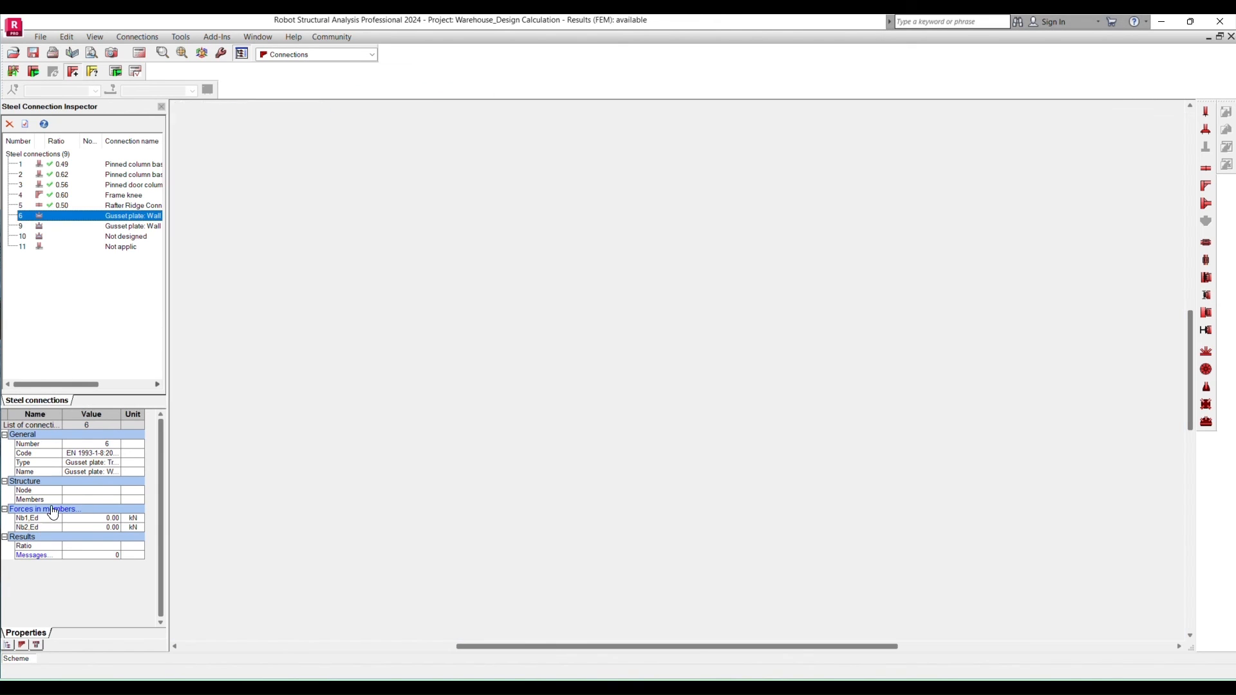
- Run the manual verification of the wall bracing gusset plate connection with Nb1,Ed and Nb2,Ed both set to 39.82 kN
click(53, 513)
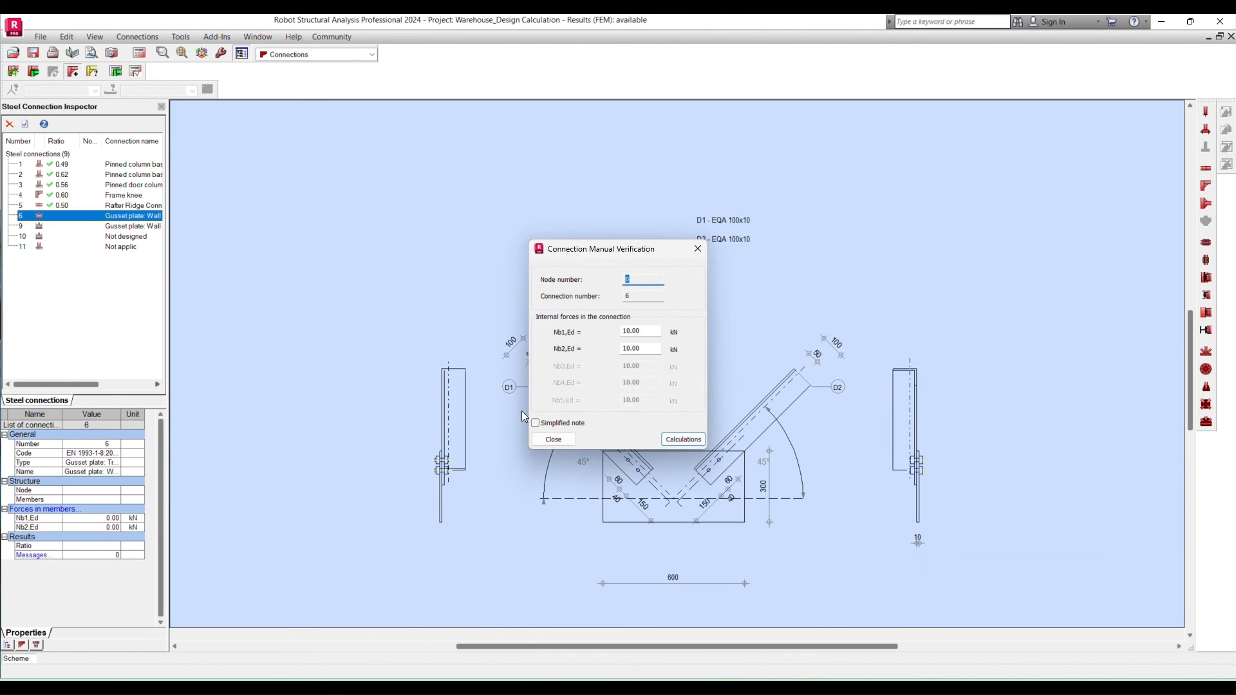
click(642, 331)
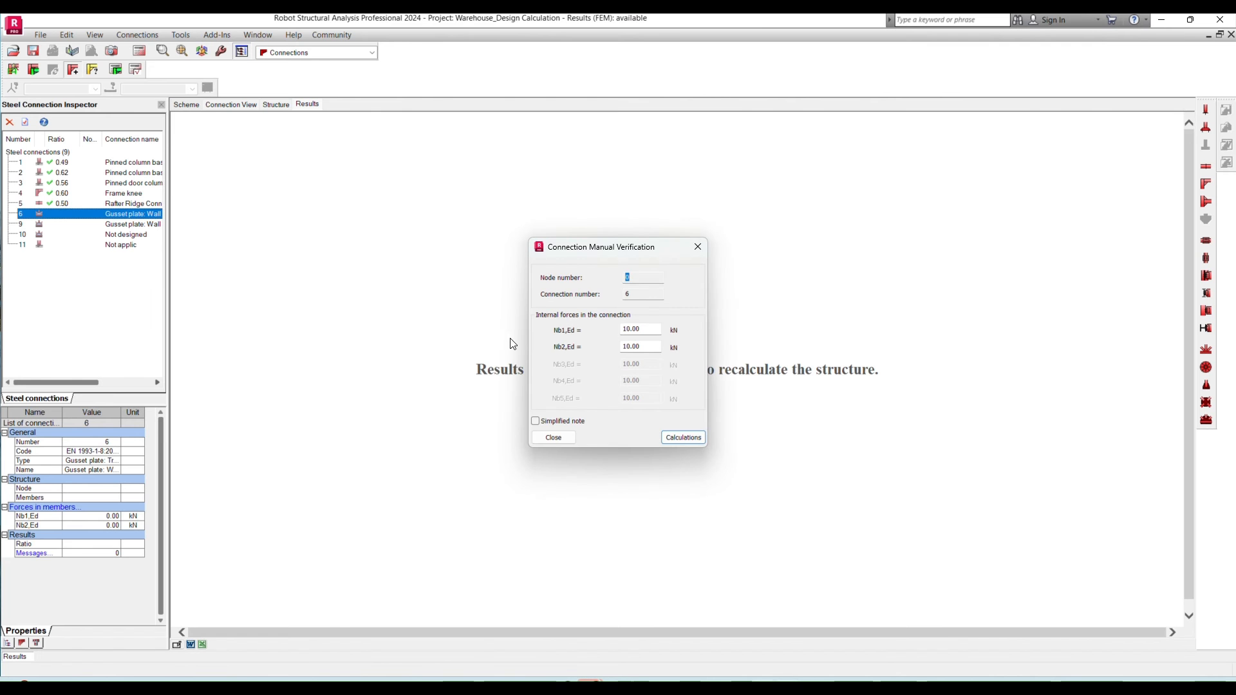
click(648, 332)
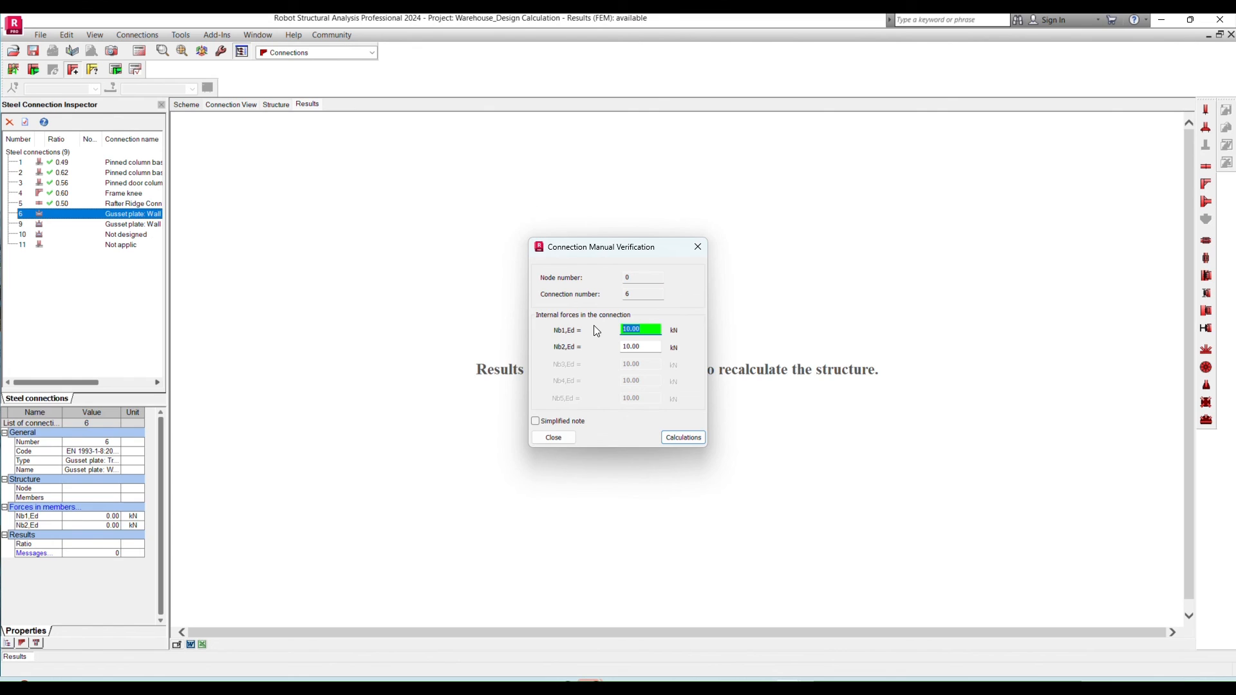
text(39.82)
key(Tab)
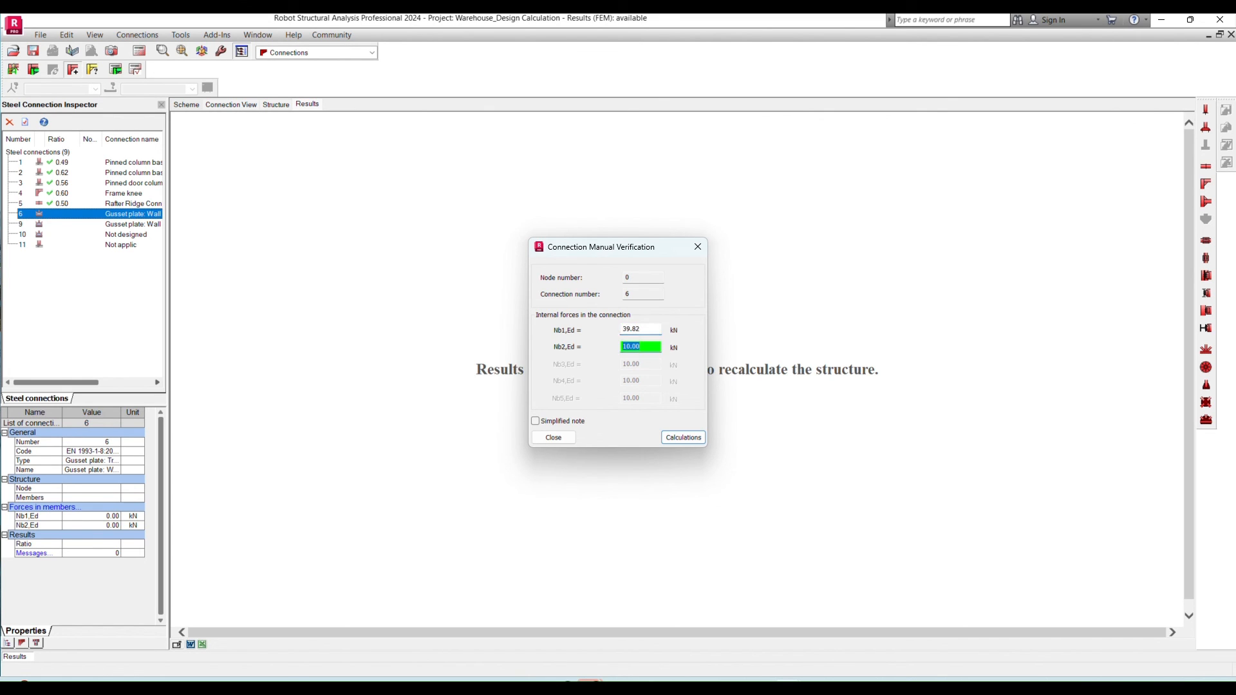
text(39.82)
click(684, 440)
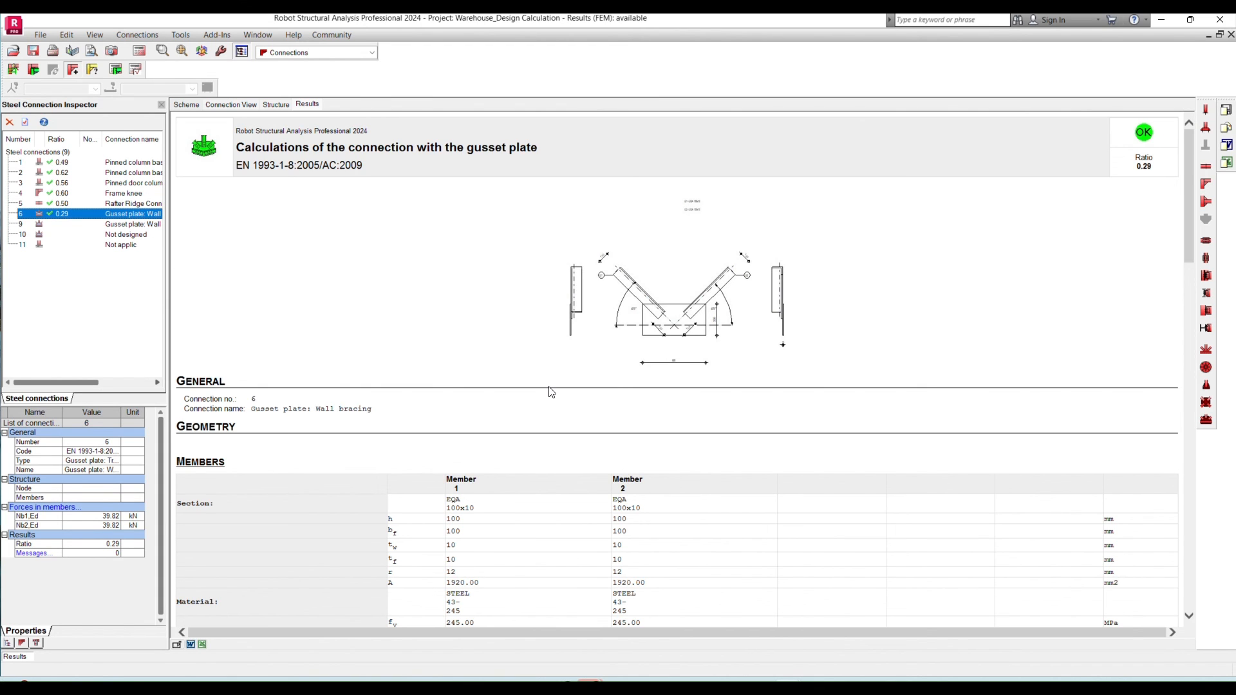
- Review the wall bracing calculation note, examining members, welds, loads and the resistance checks
scroll(550, 392, down, 1)
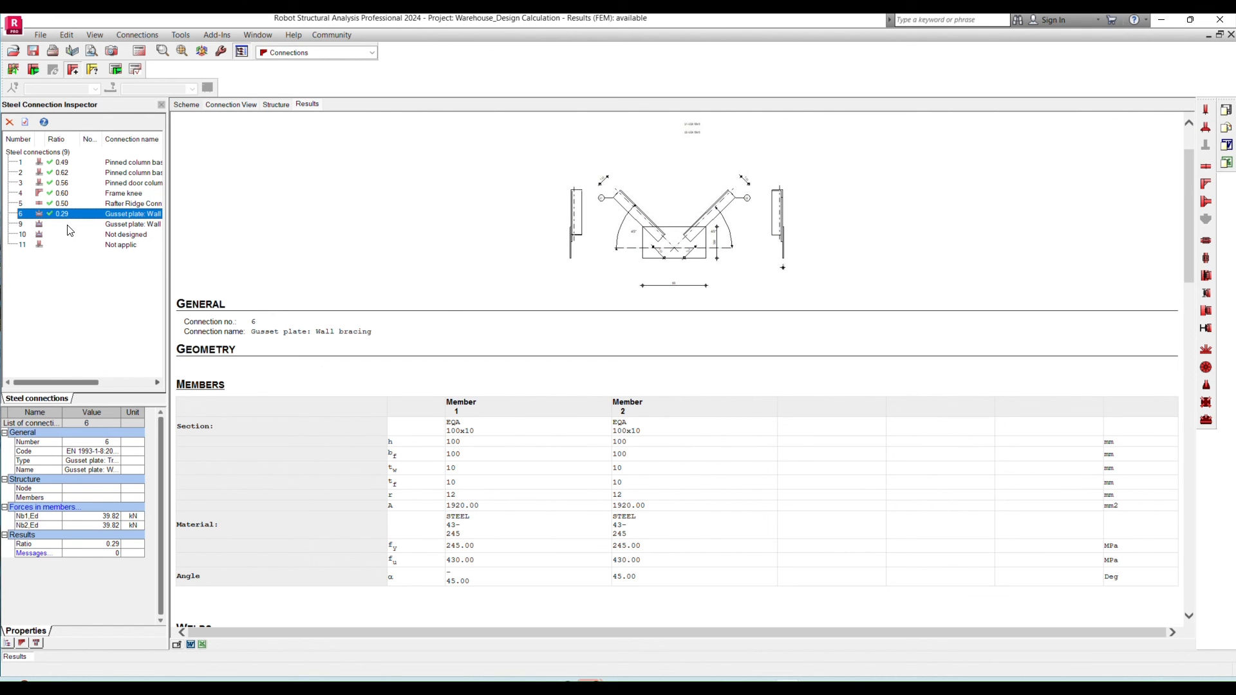
scroll(656, 476, down, 20)
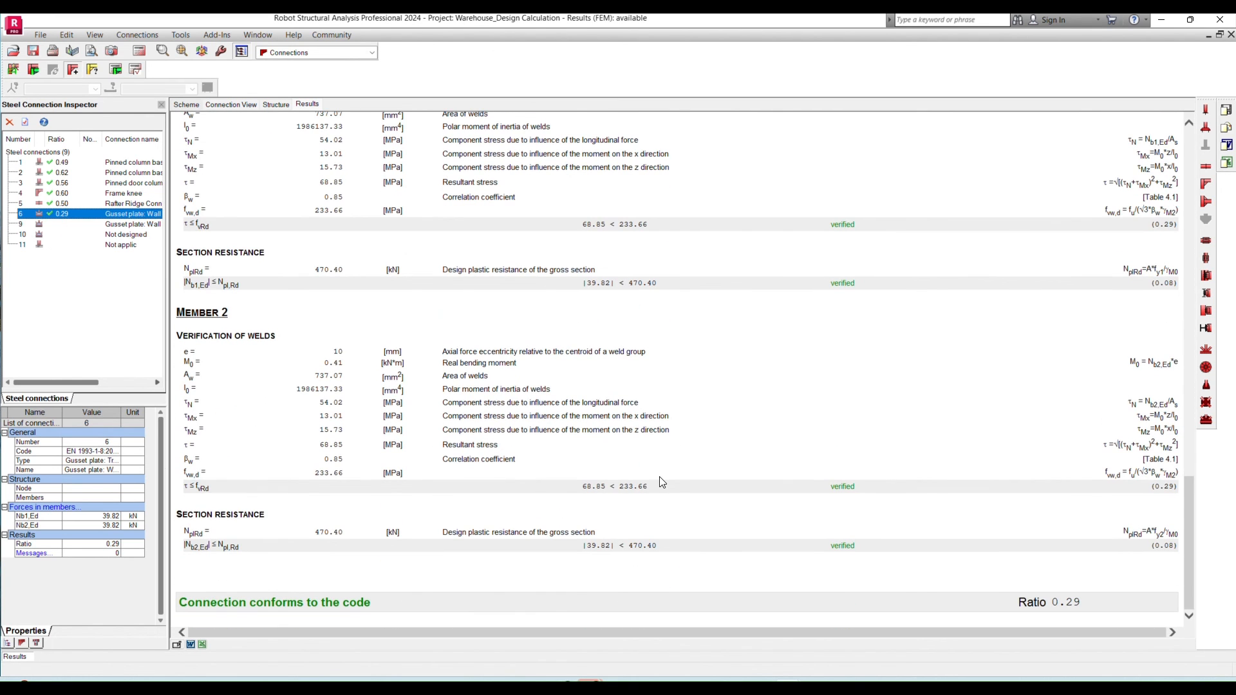
scroll(640, 463, up, 4)
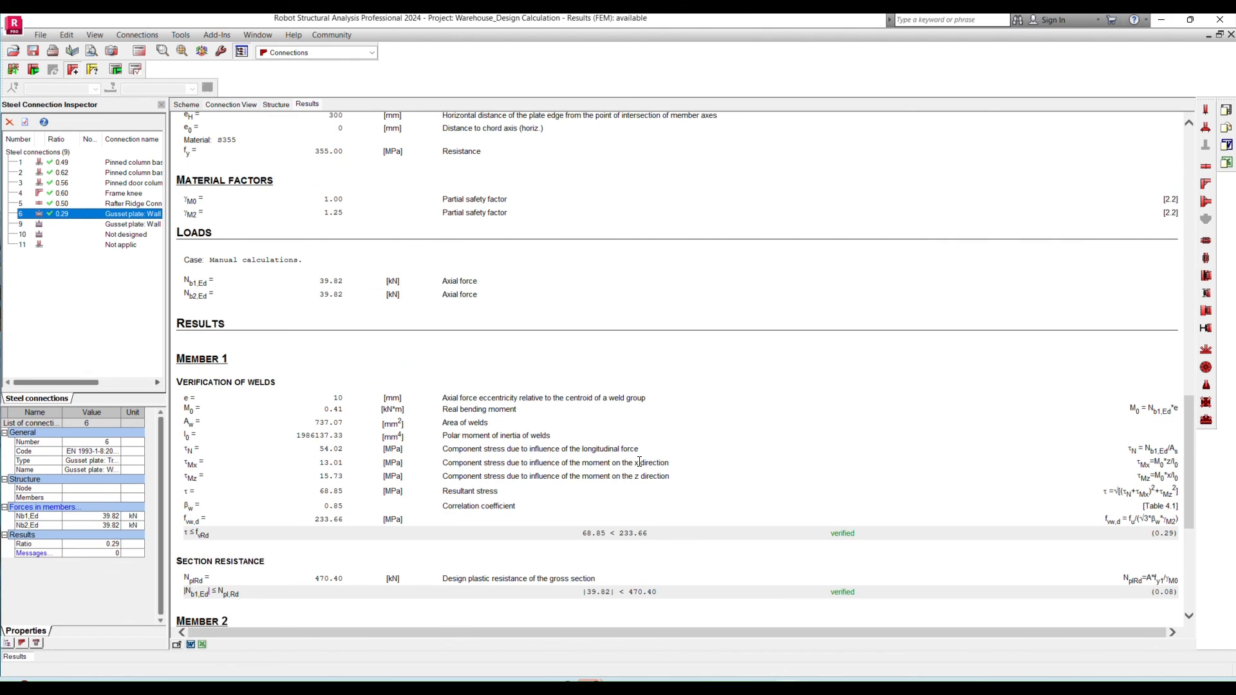
scroll(639, 462, up, 9)
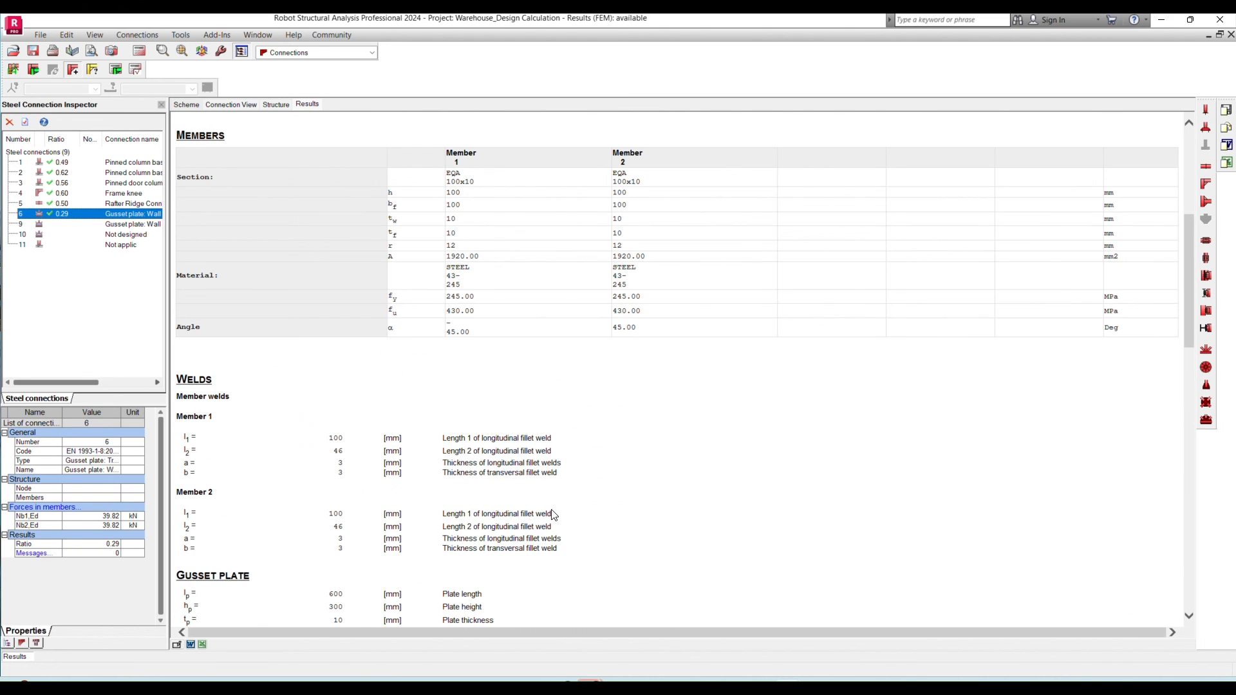
scroll(553, 515, up, 3)
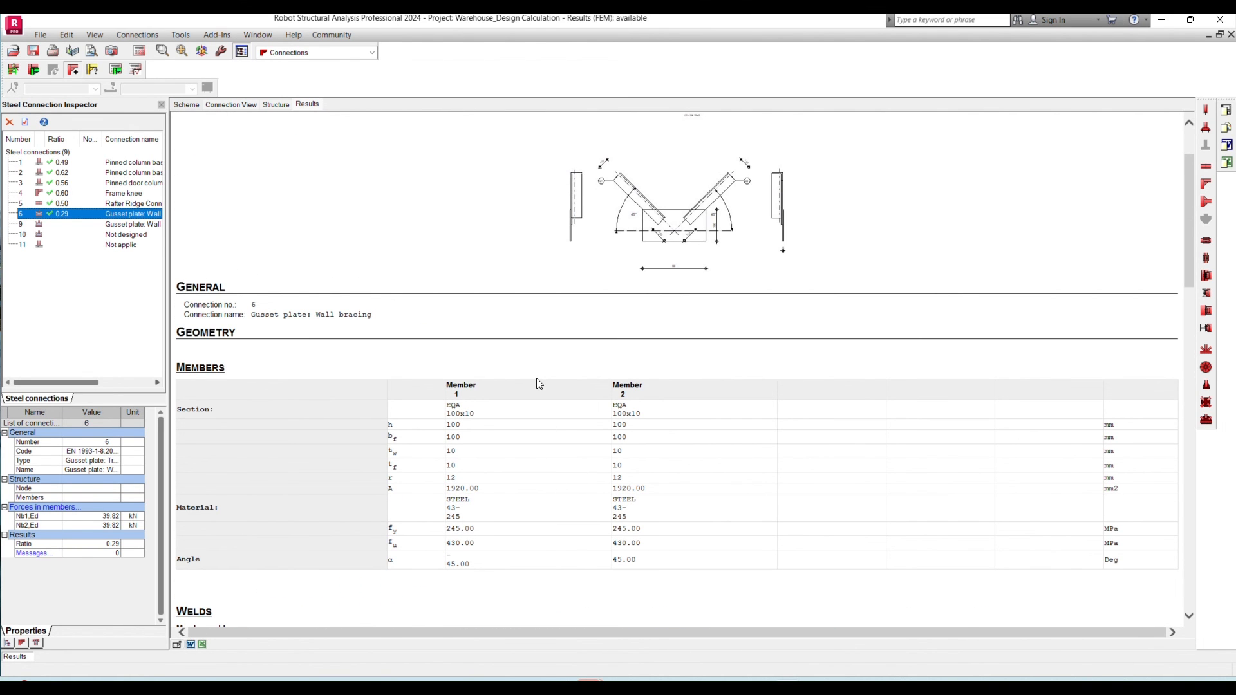
scroll(539, 383, down, 20)
scroll(538, 361, up, 6)
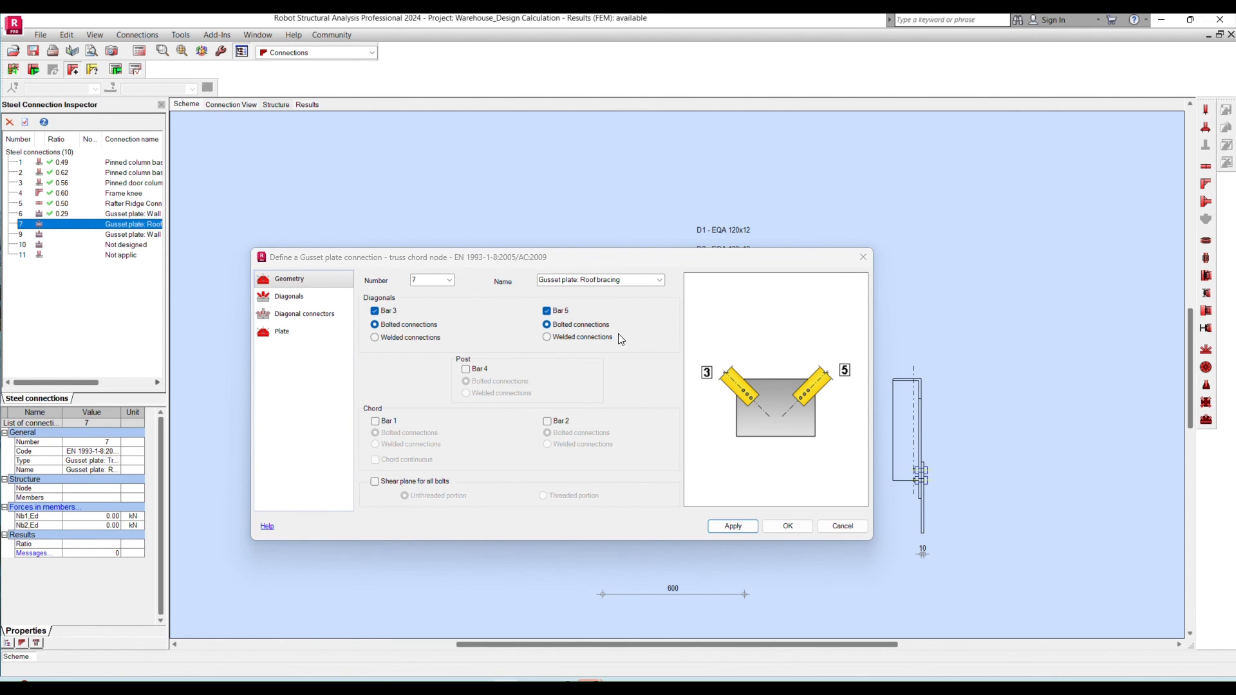
- Check the diagonals, diagonal connectors and plate settings of the roof bracing gusset plate connection, and accept its definition
click(296, 294)
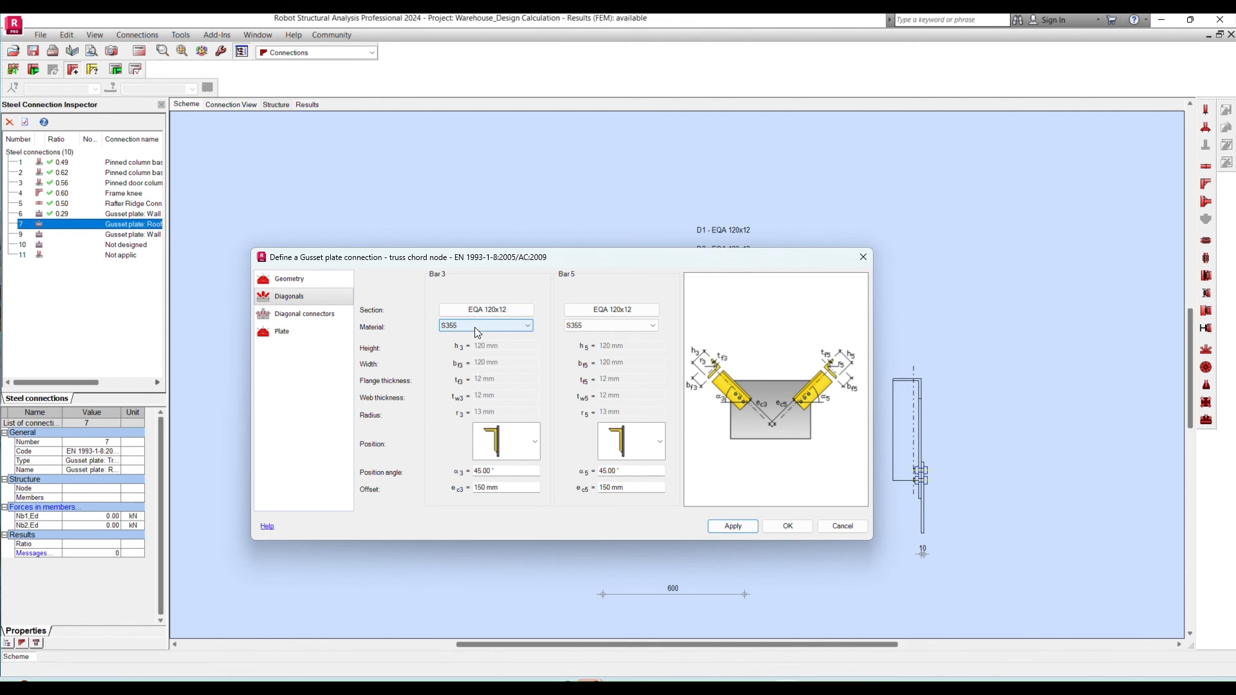
click(290, 314)
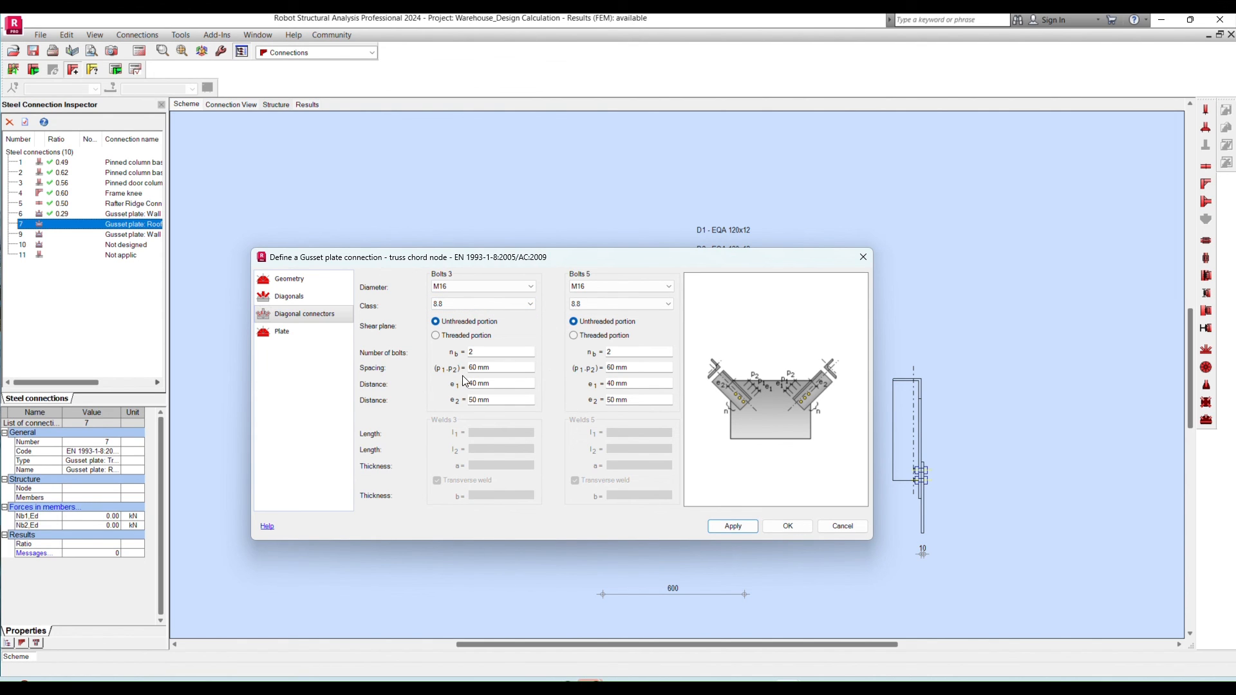
drag(494, 369, 463, 386)
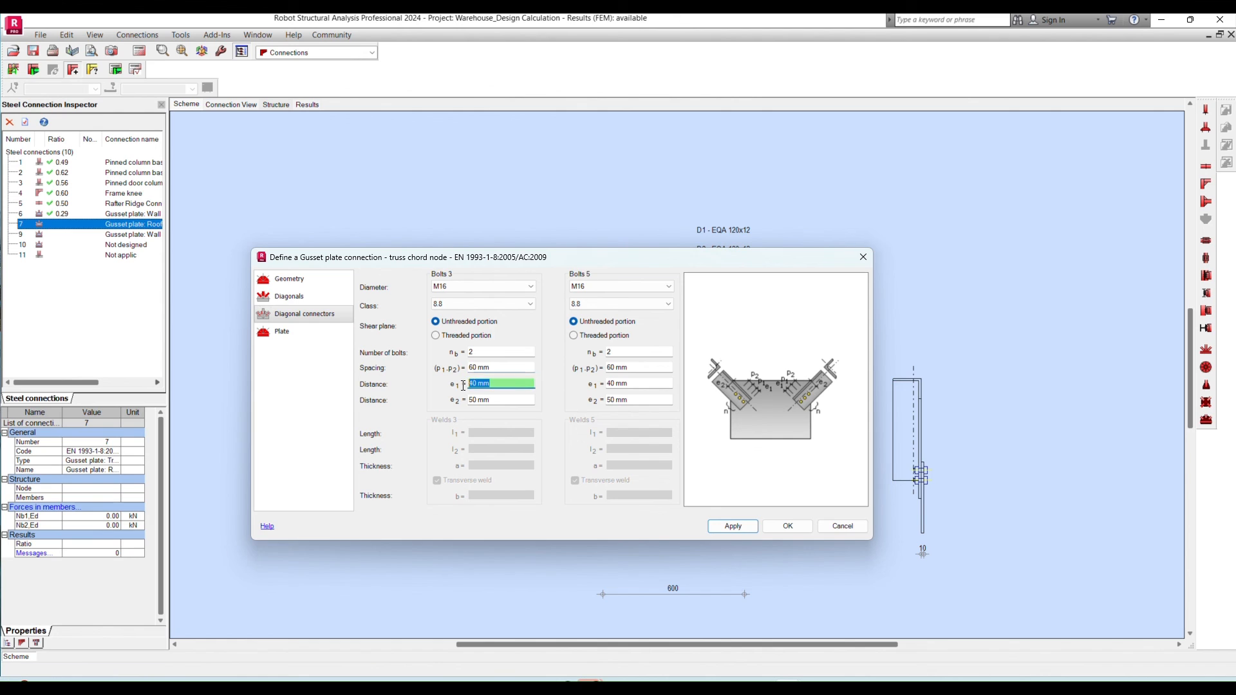
click(308, 331)
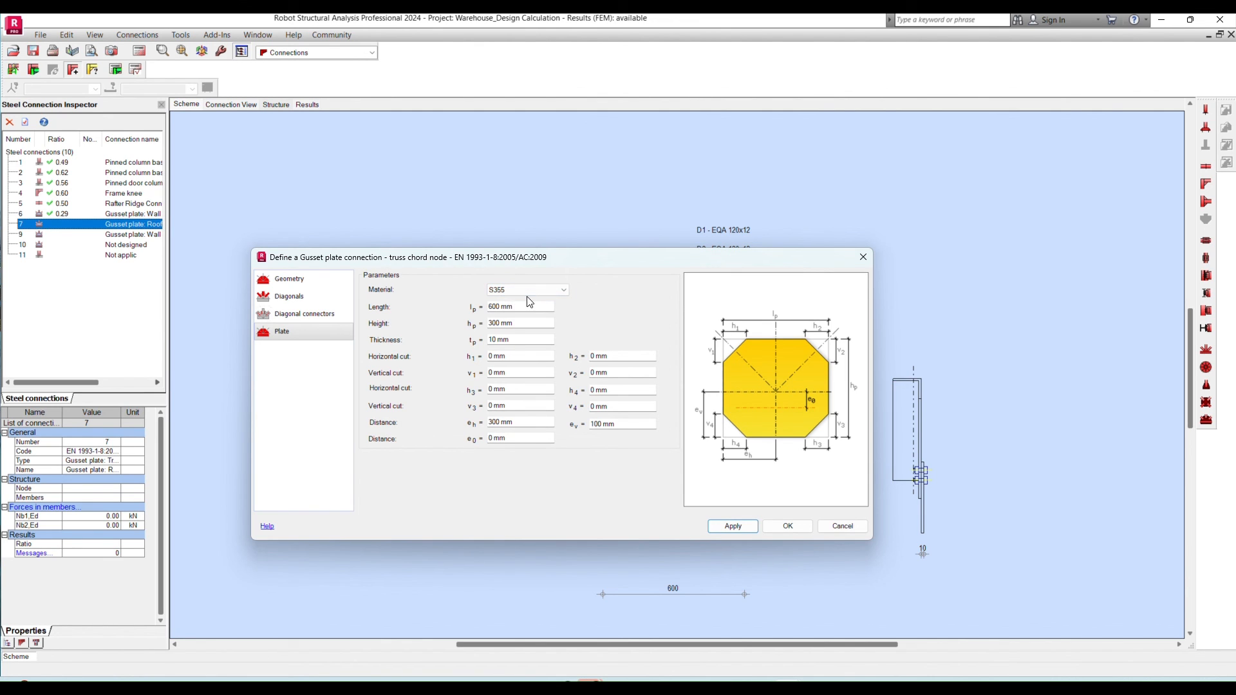
click(786, 525)
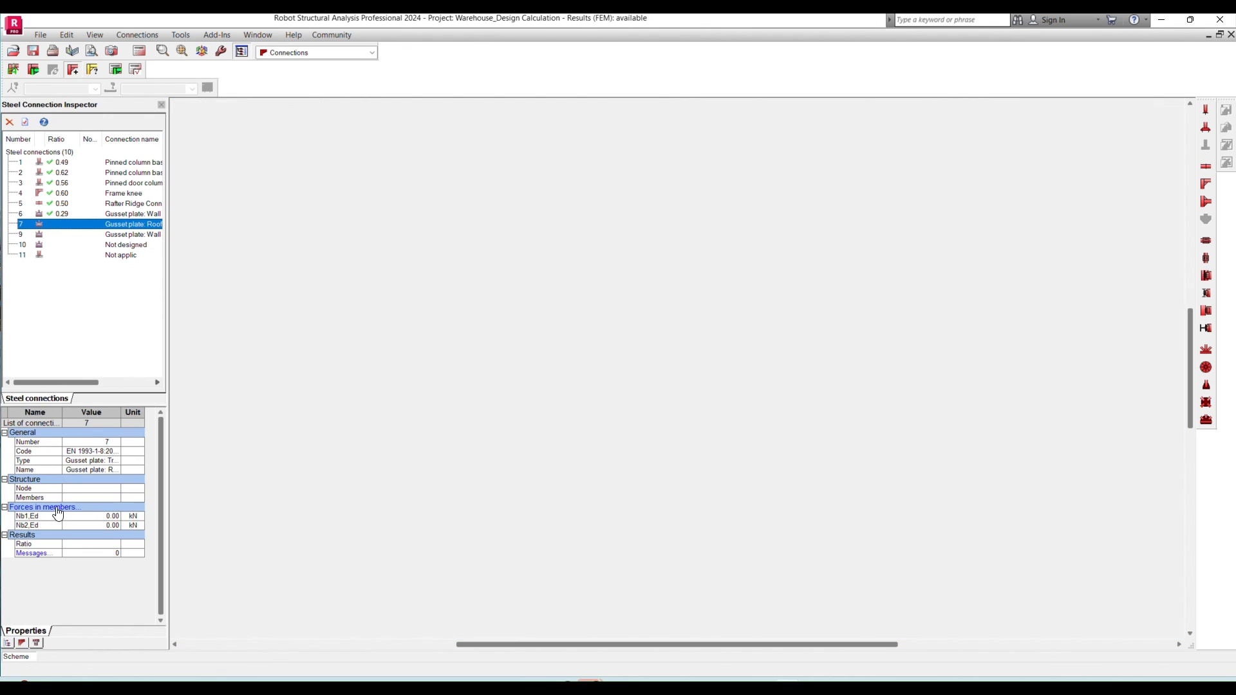
- Open the roof bracing connection's manual verification and look up its axial force in the Excel Connection design sheet, returning to Robot
click(58, 513)
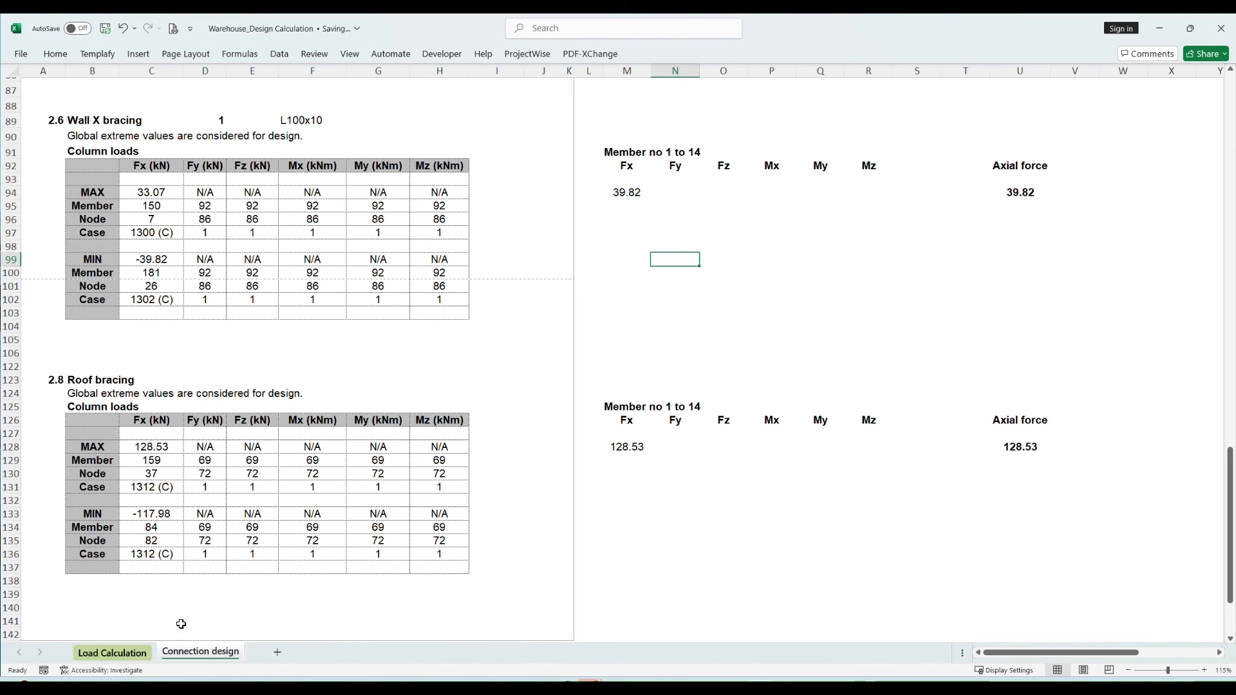
click(382, 487)
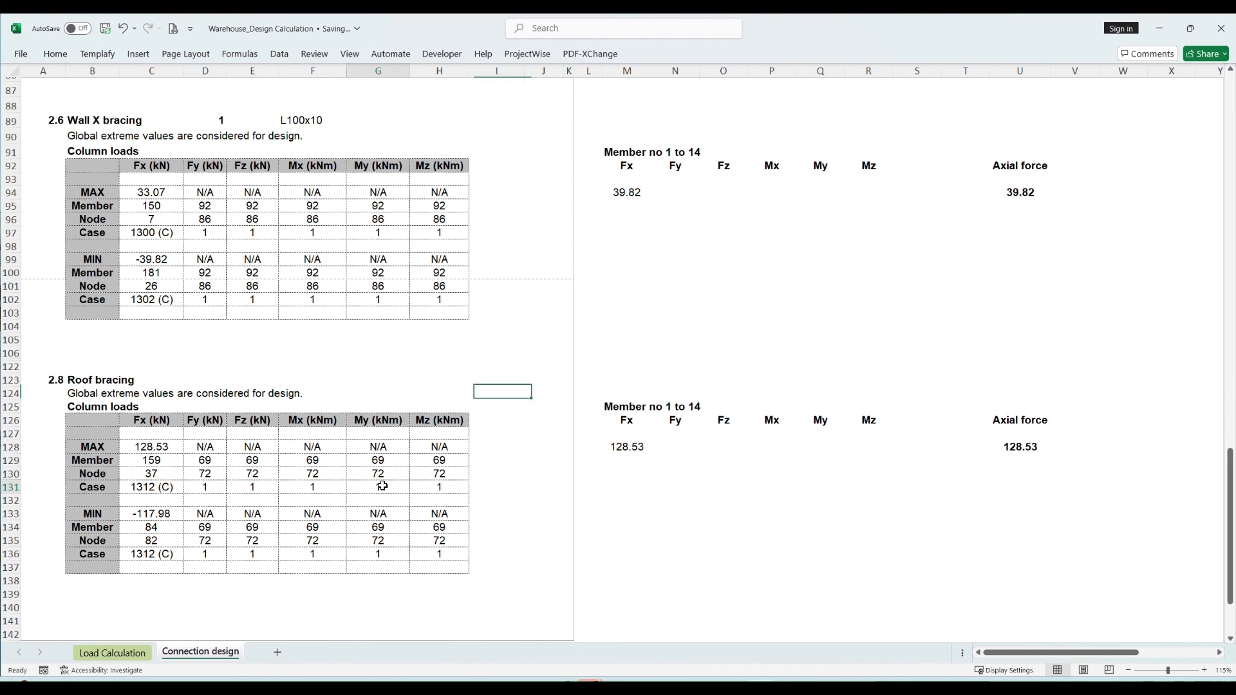
click(627, 450)
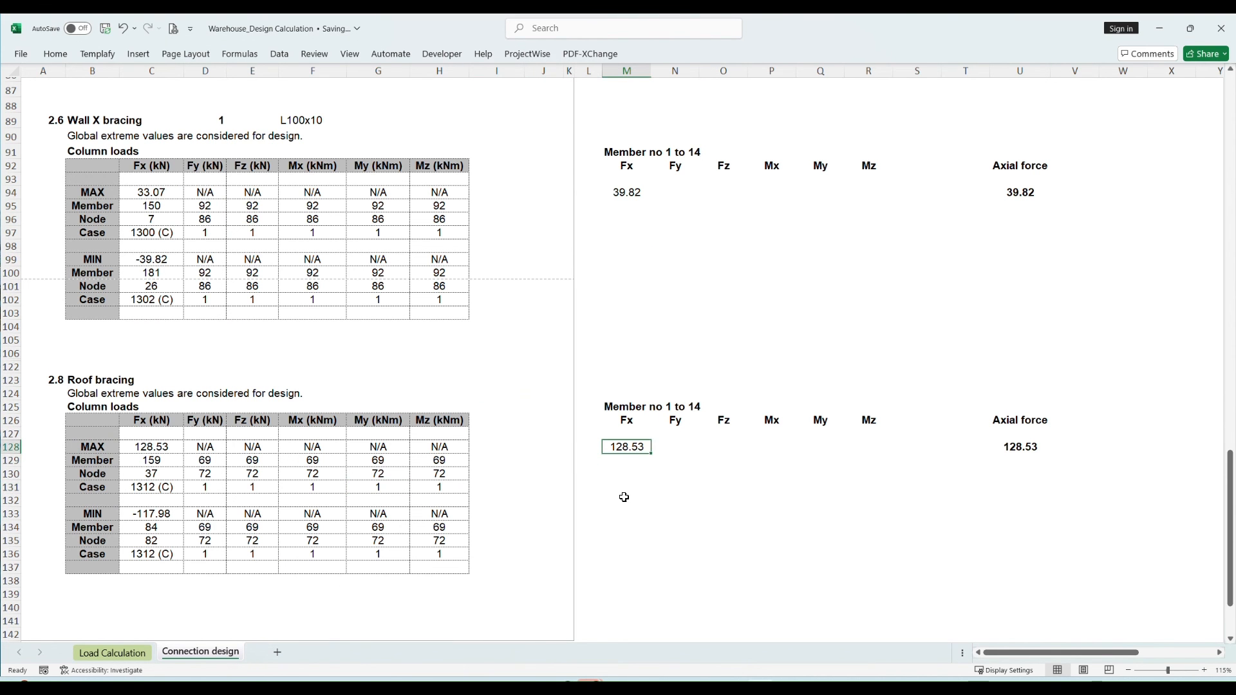
key(alt+Tab)
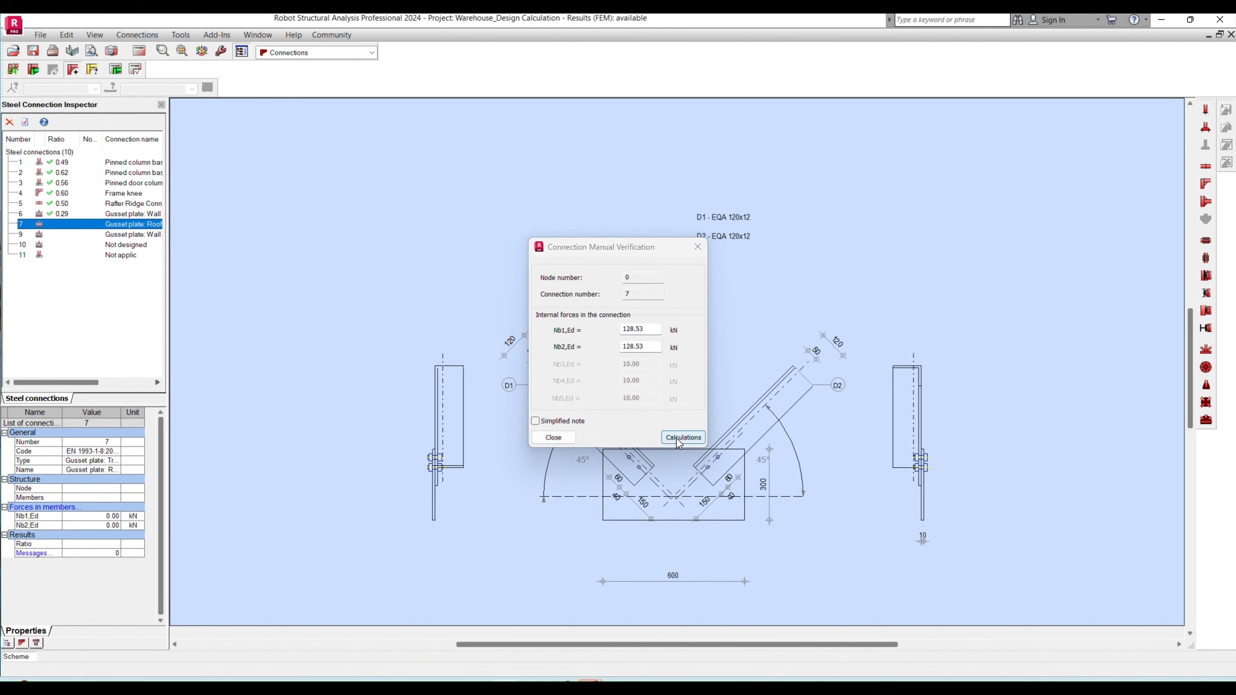
- Calculate the roof bracing connection with Nb1,Ed and Nb2,Ed both at 128.53 kN, and review the calculation note's bolt and plate checks
click(668, 438)
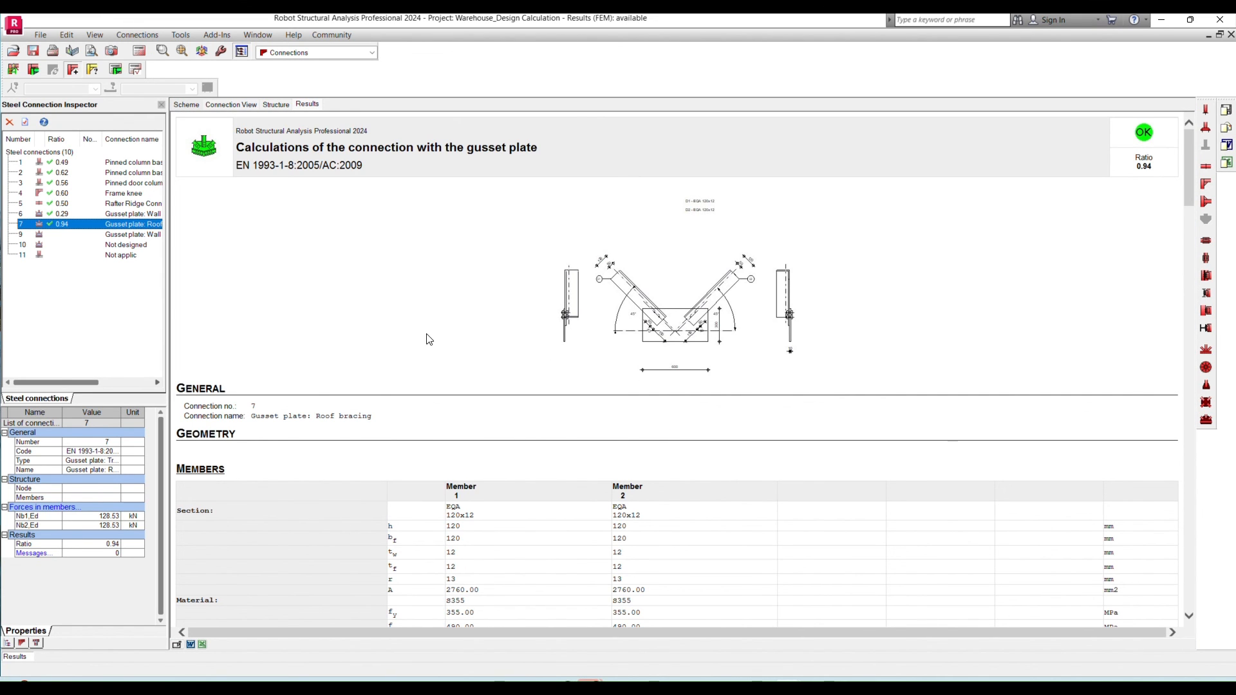
scroll(433, 356, down, 15)
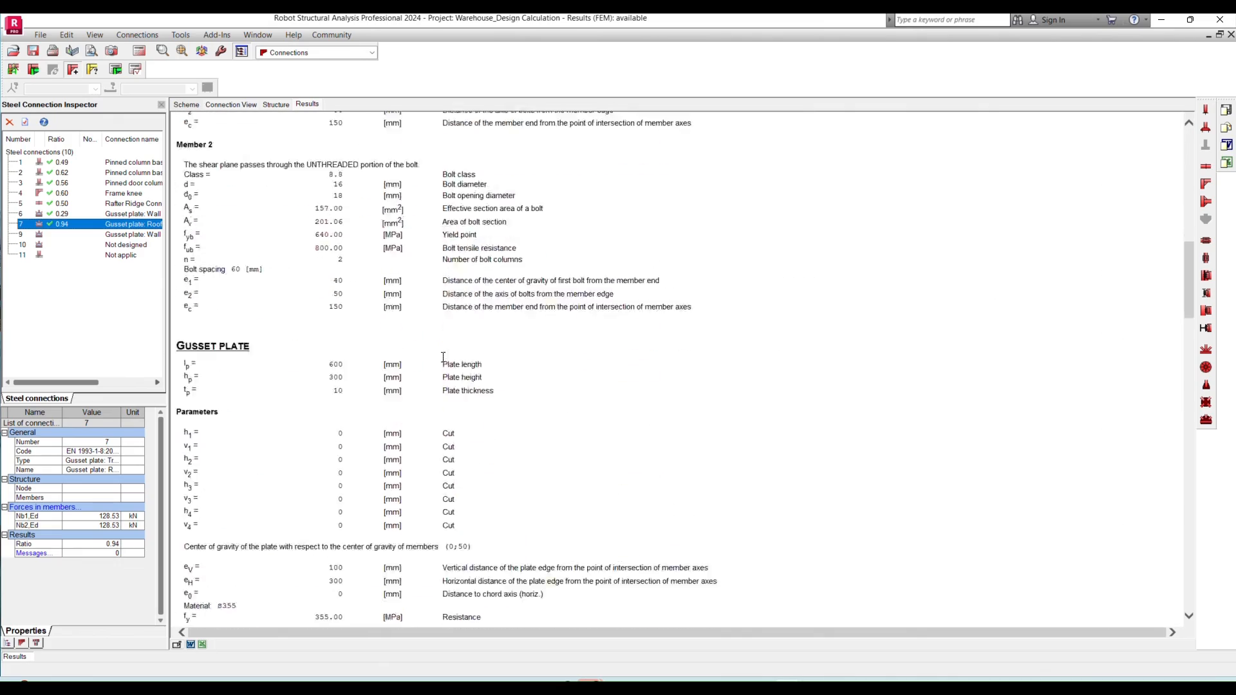
scroll(443, 359, down, 15)
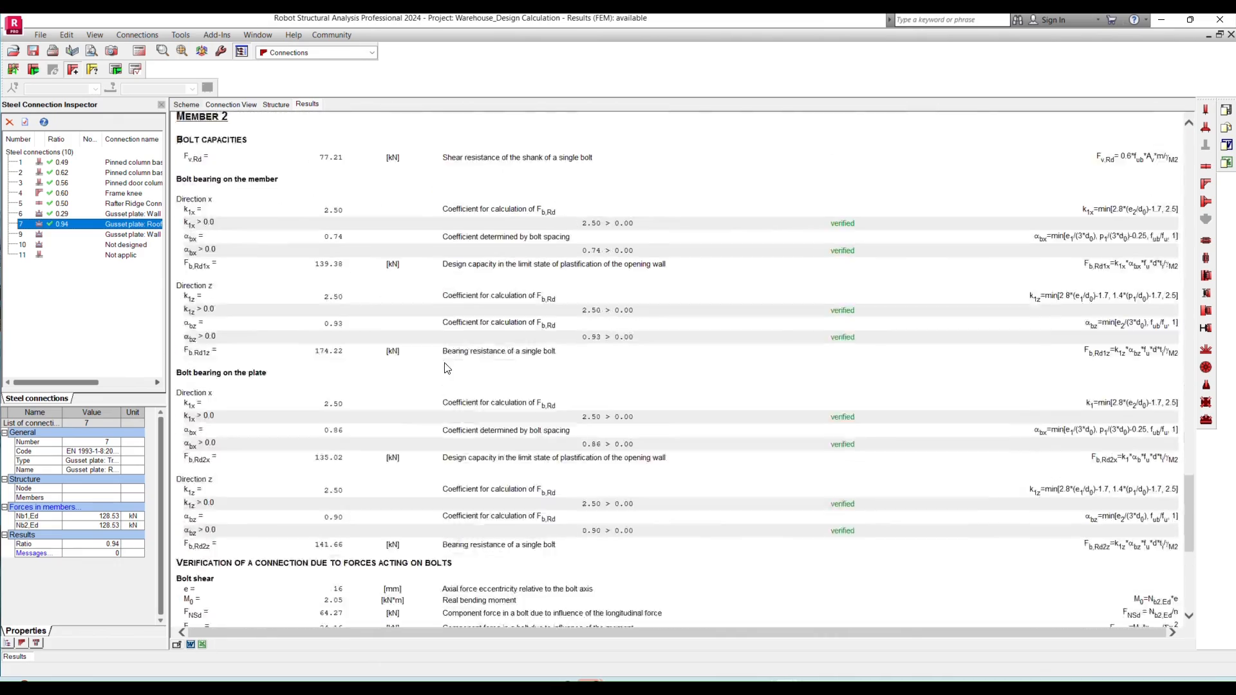
scroll(446, 364, up, 20)
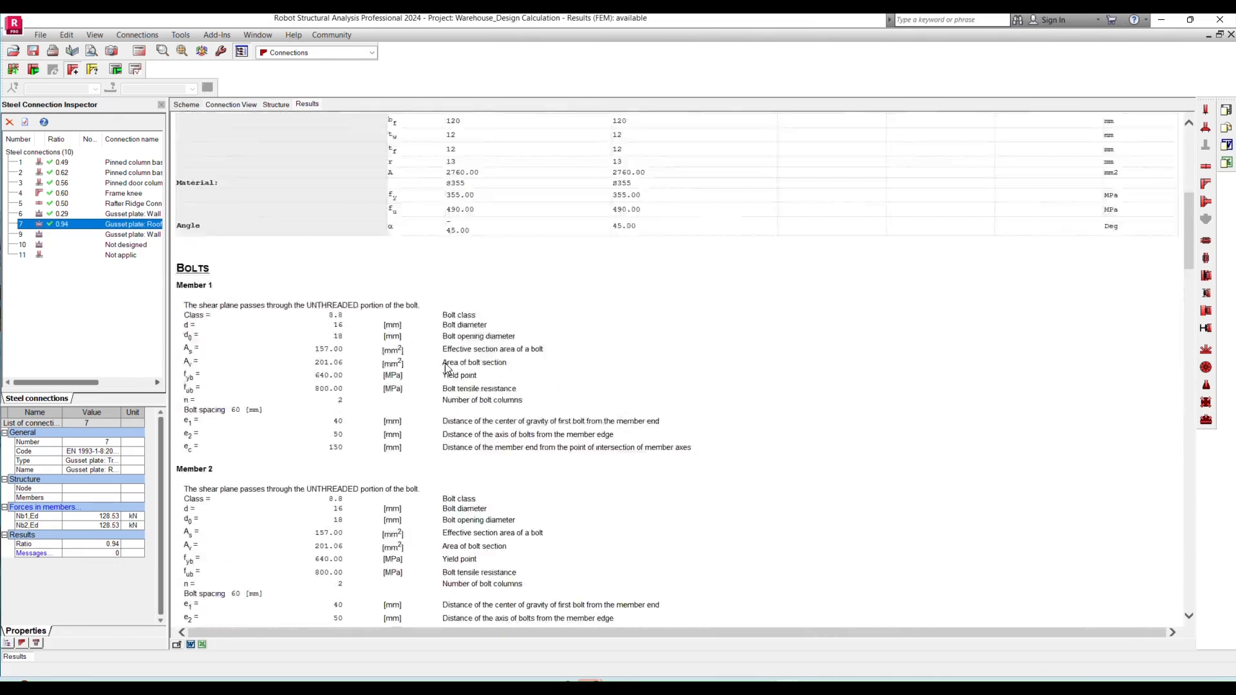